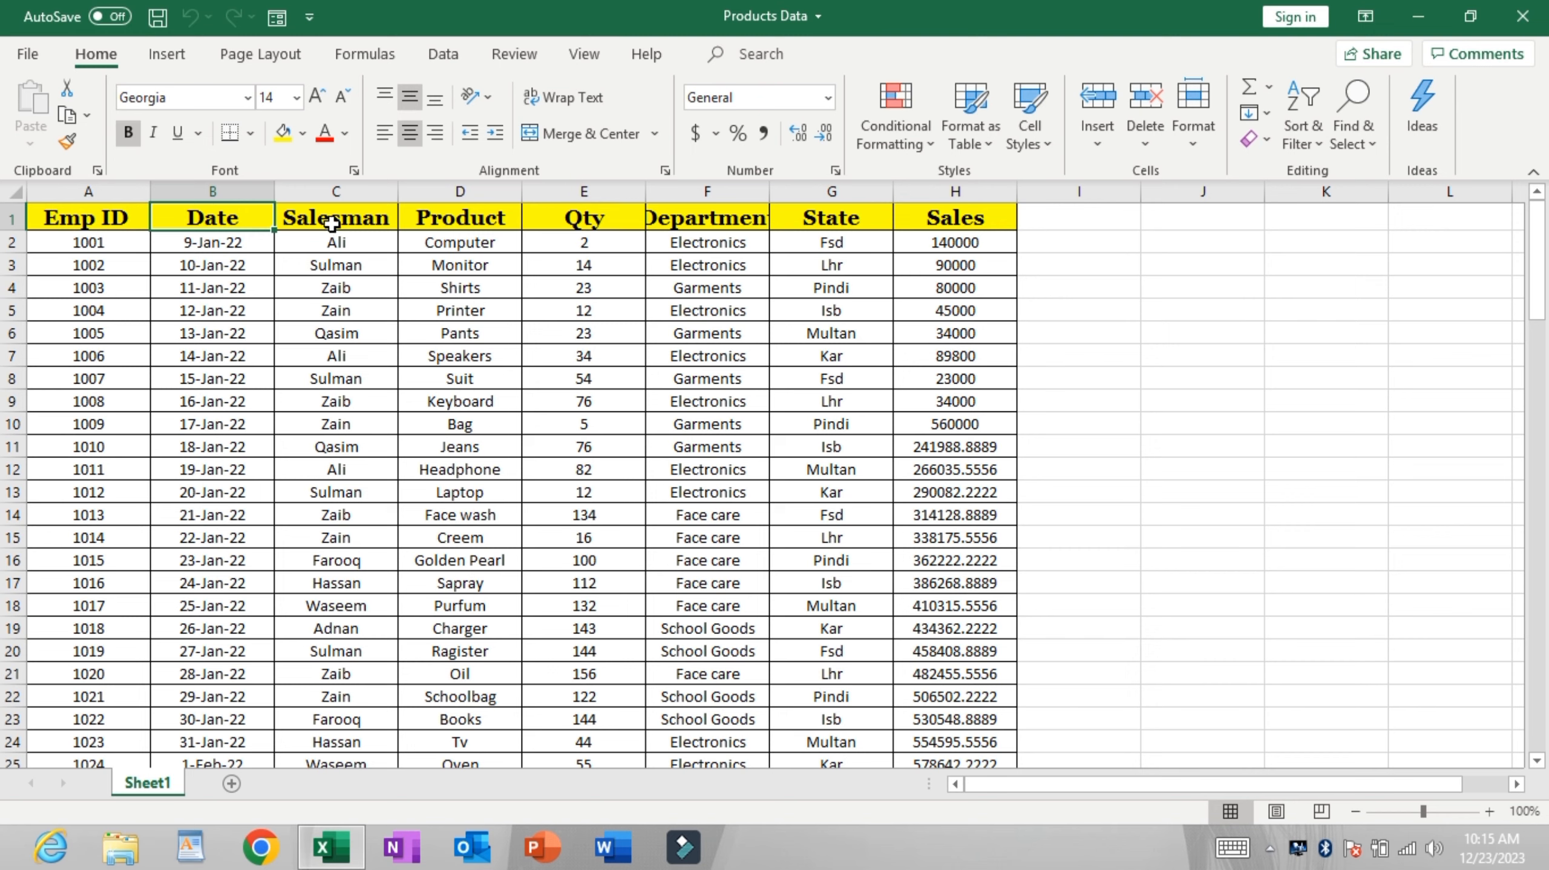
Step: Examine the sales data on Sheet1, from the Salesman column through to Sales and down to the table's last row
left_click(310, 243)
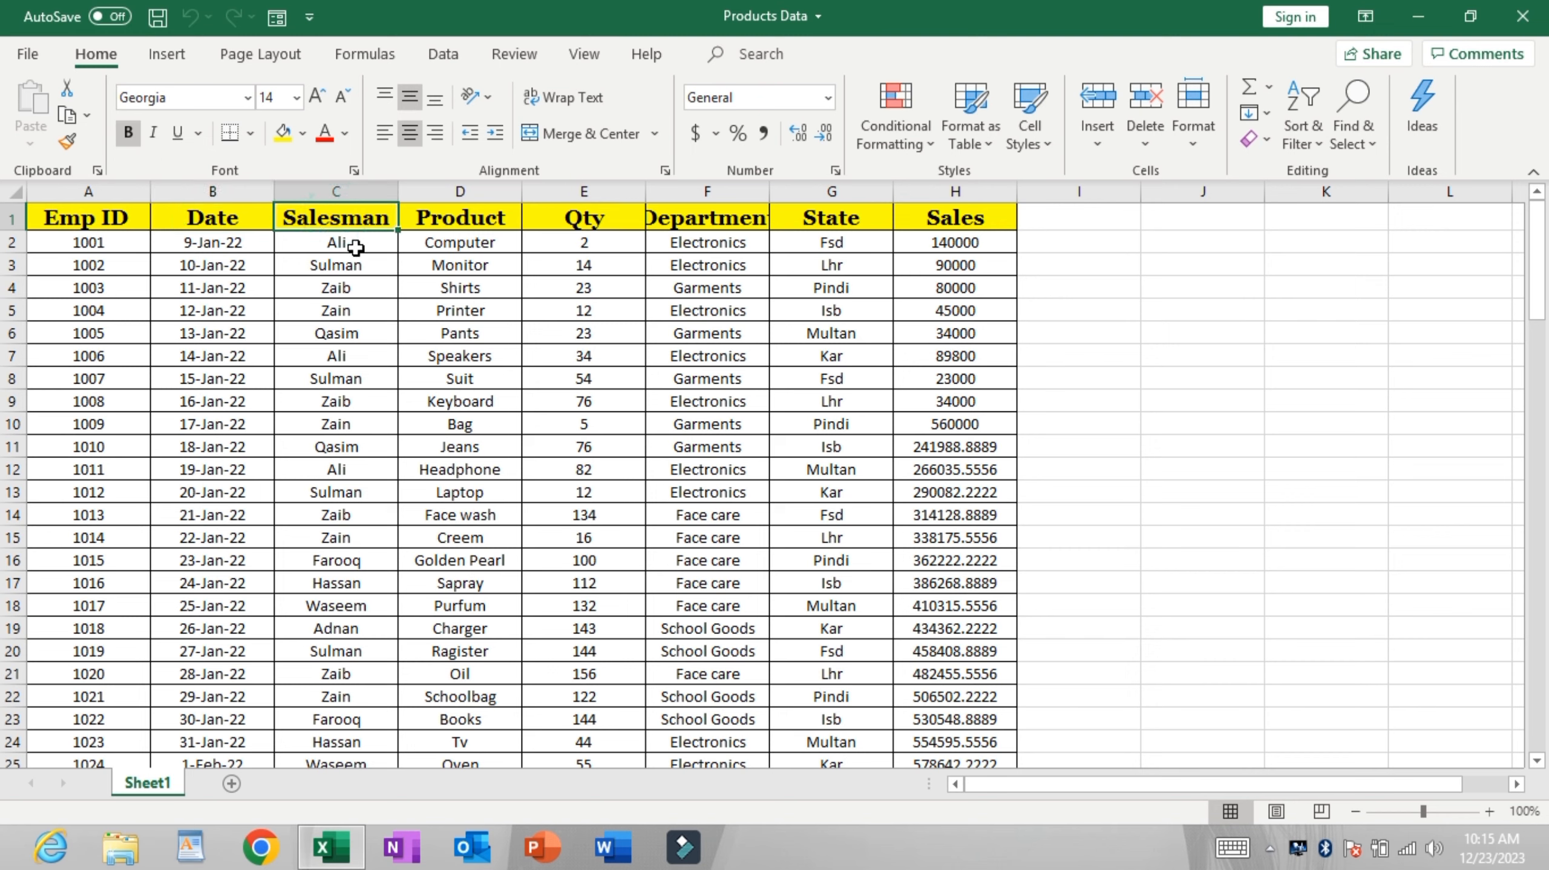
left_click_drag(336, 242, 345, 401)
left_click(464, 217)
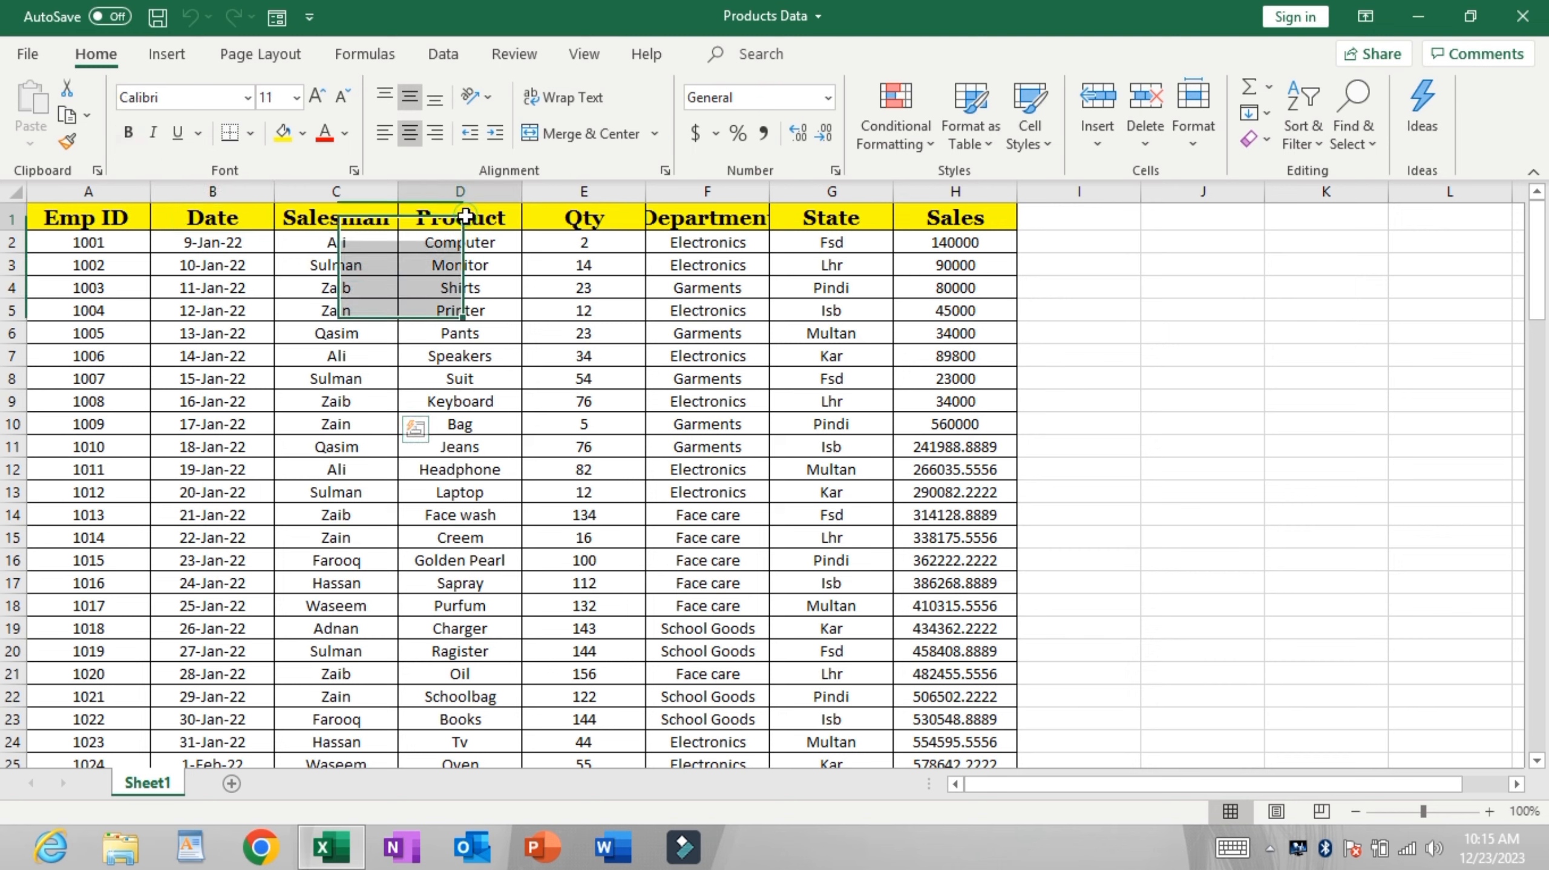
left_click(591, 249)
left_click(663, 234)
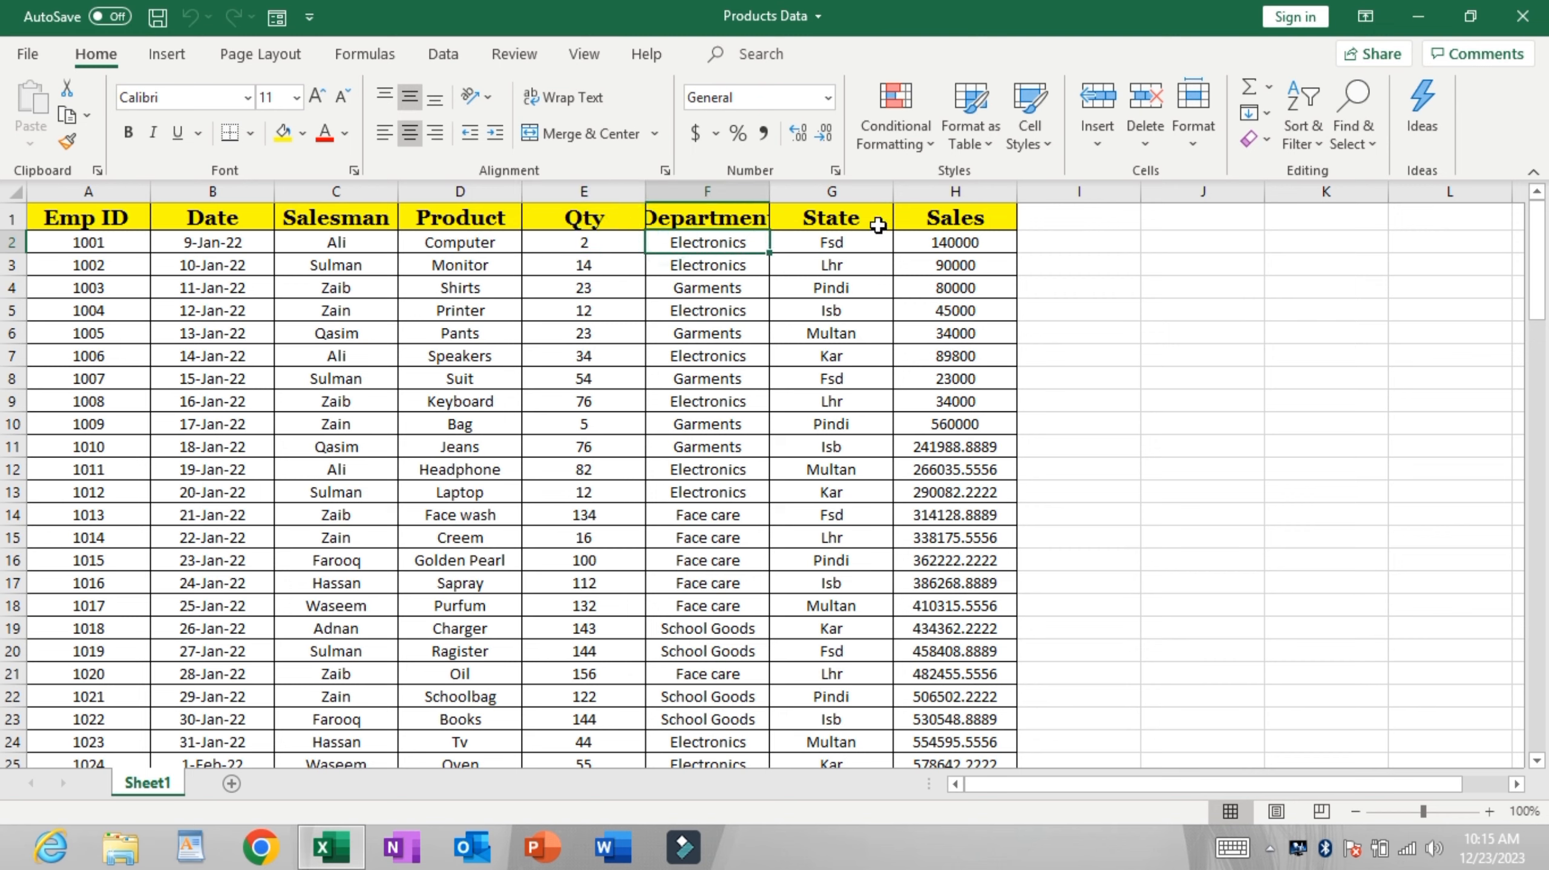
left_click(858, 220)
left_click_drag(836, 263, 878, 448)
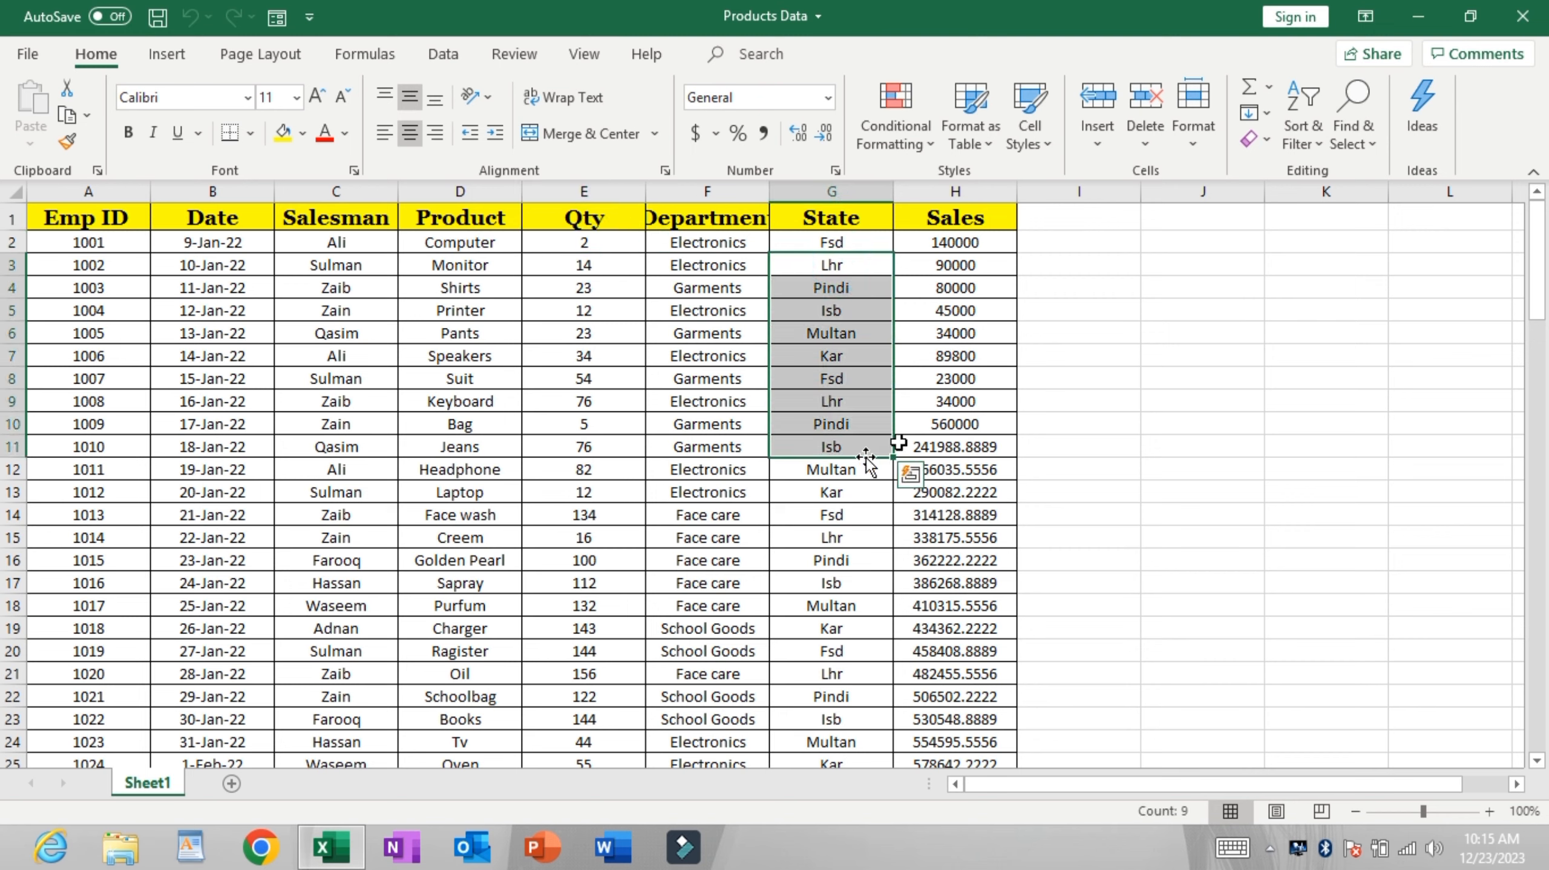
left_click(957, 218)
left_click_drag(956, 244, 959, 474)
left_click(502, 401)
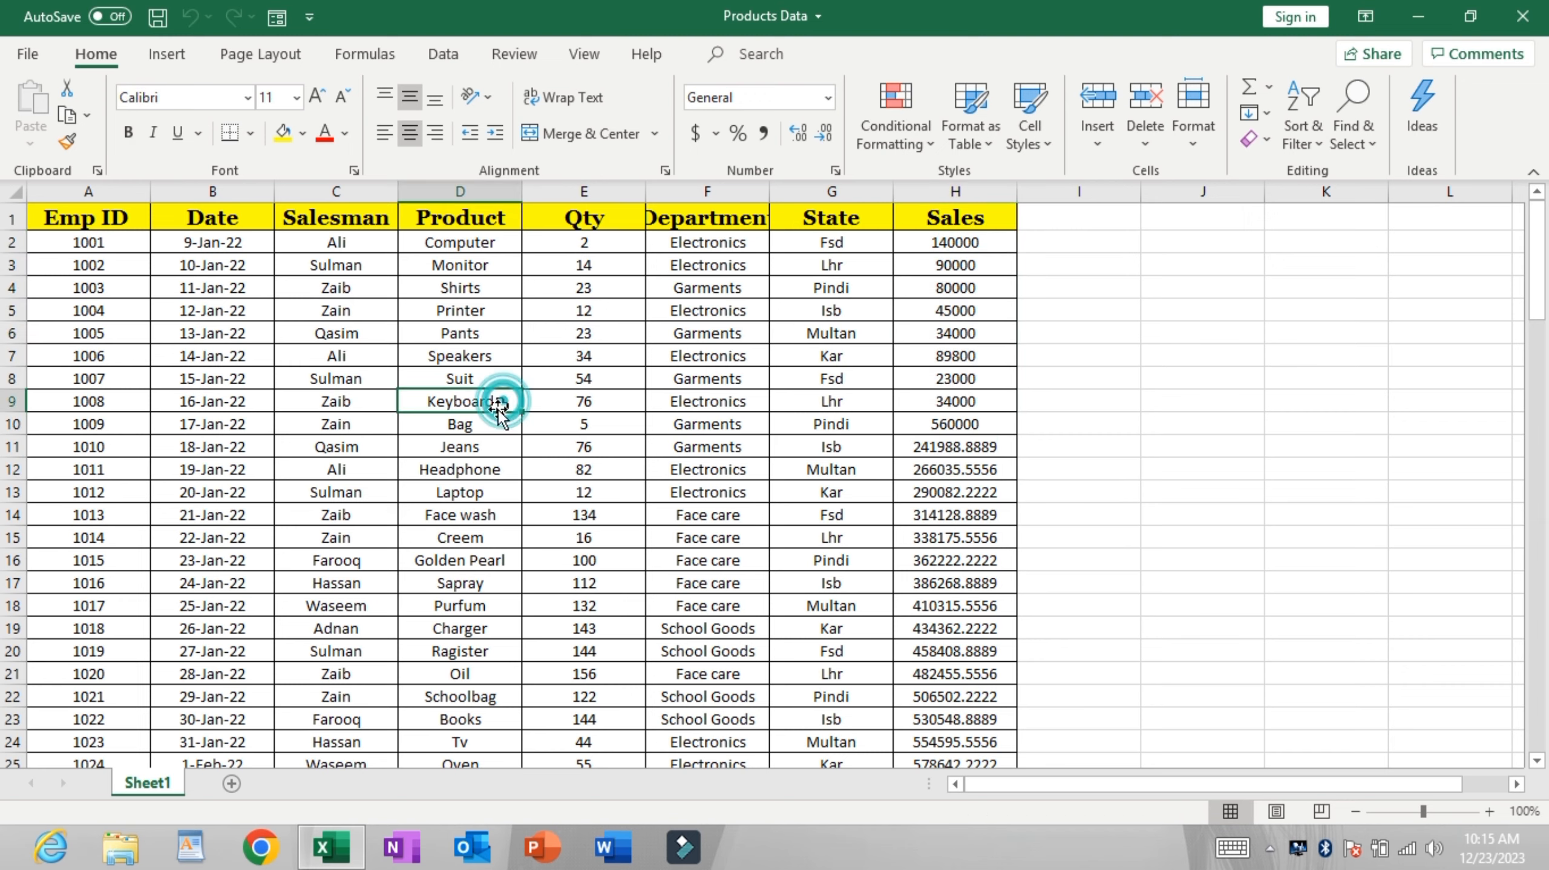
scroll(451, 432, "down", 2)
scroll(451, 432, "down", 2)
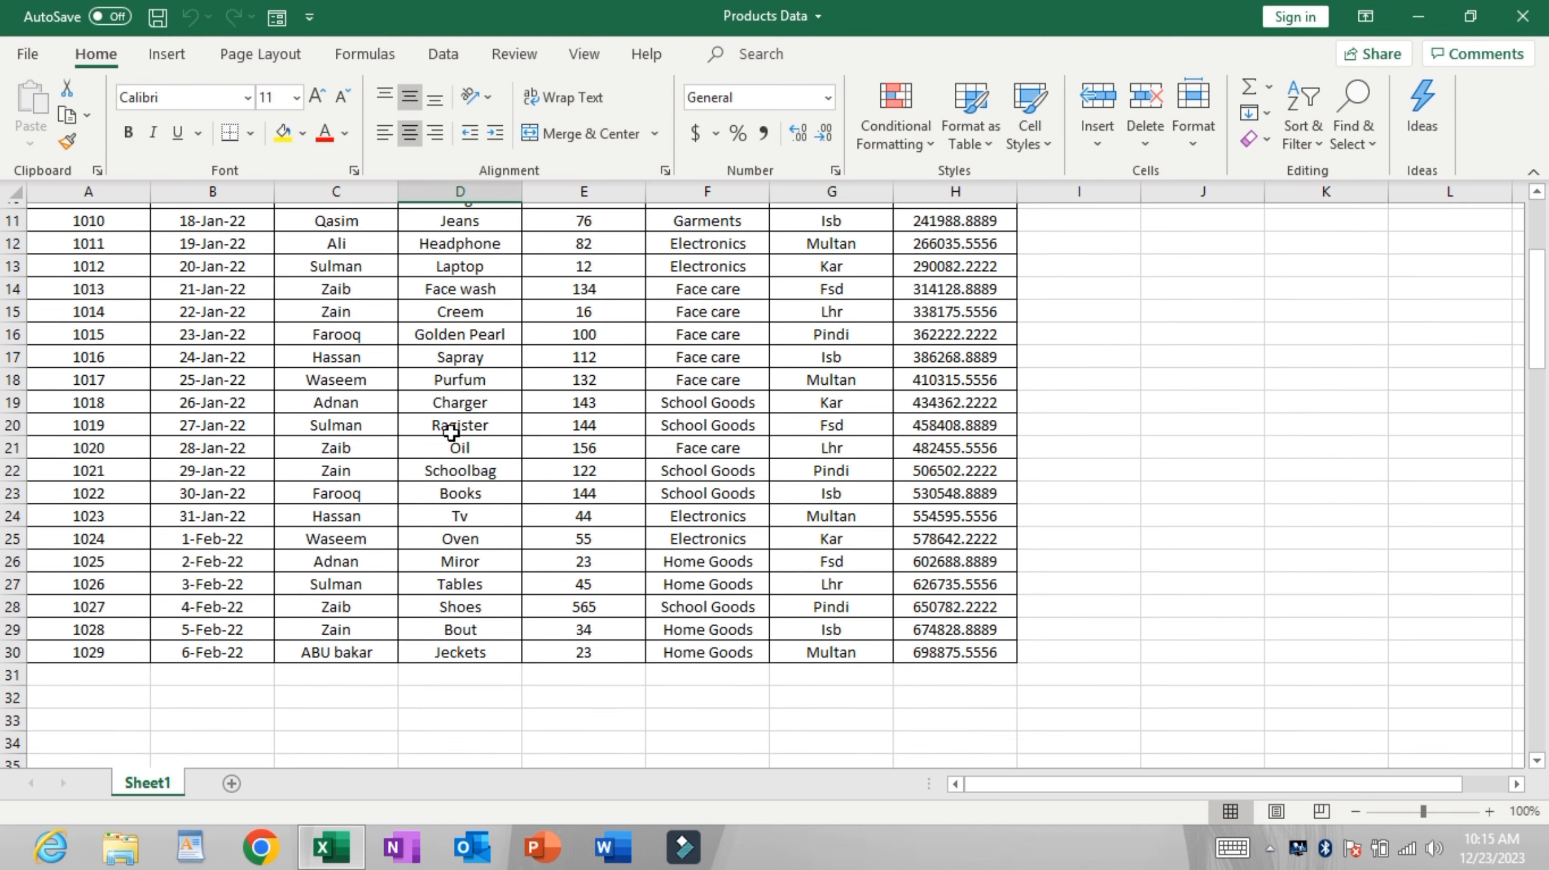
scroll(451, 433, "up", 4)
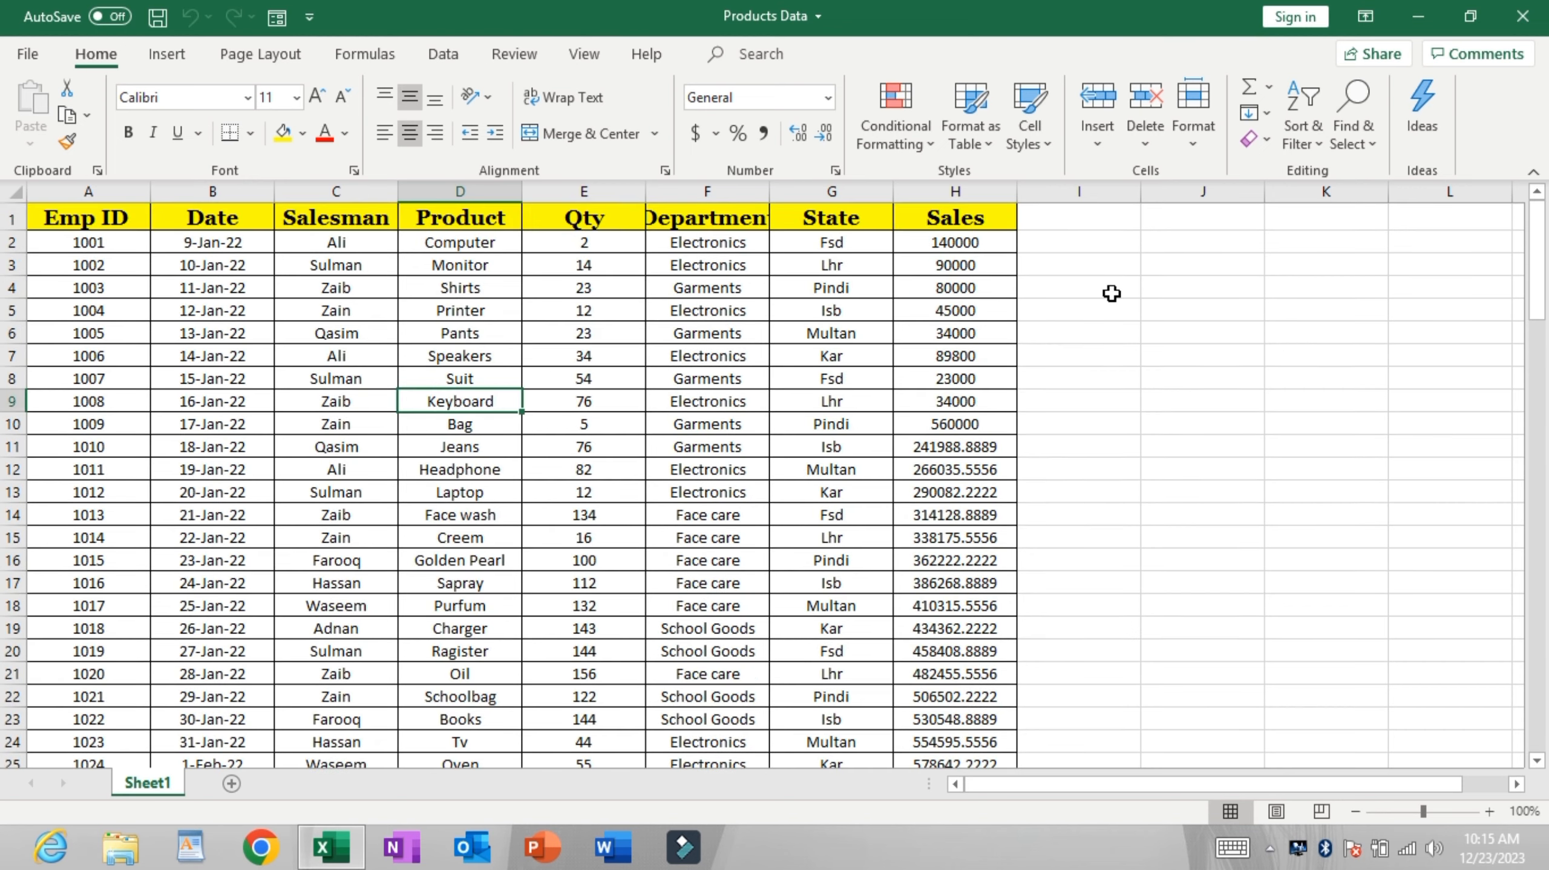
left_click_drag(1112, 293, 1359, 447)
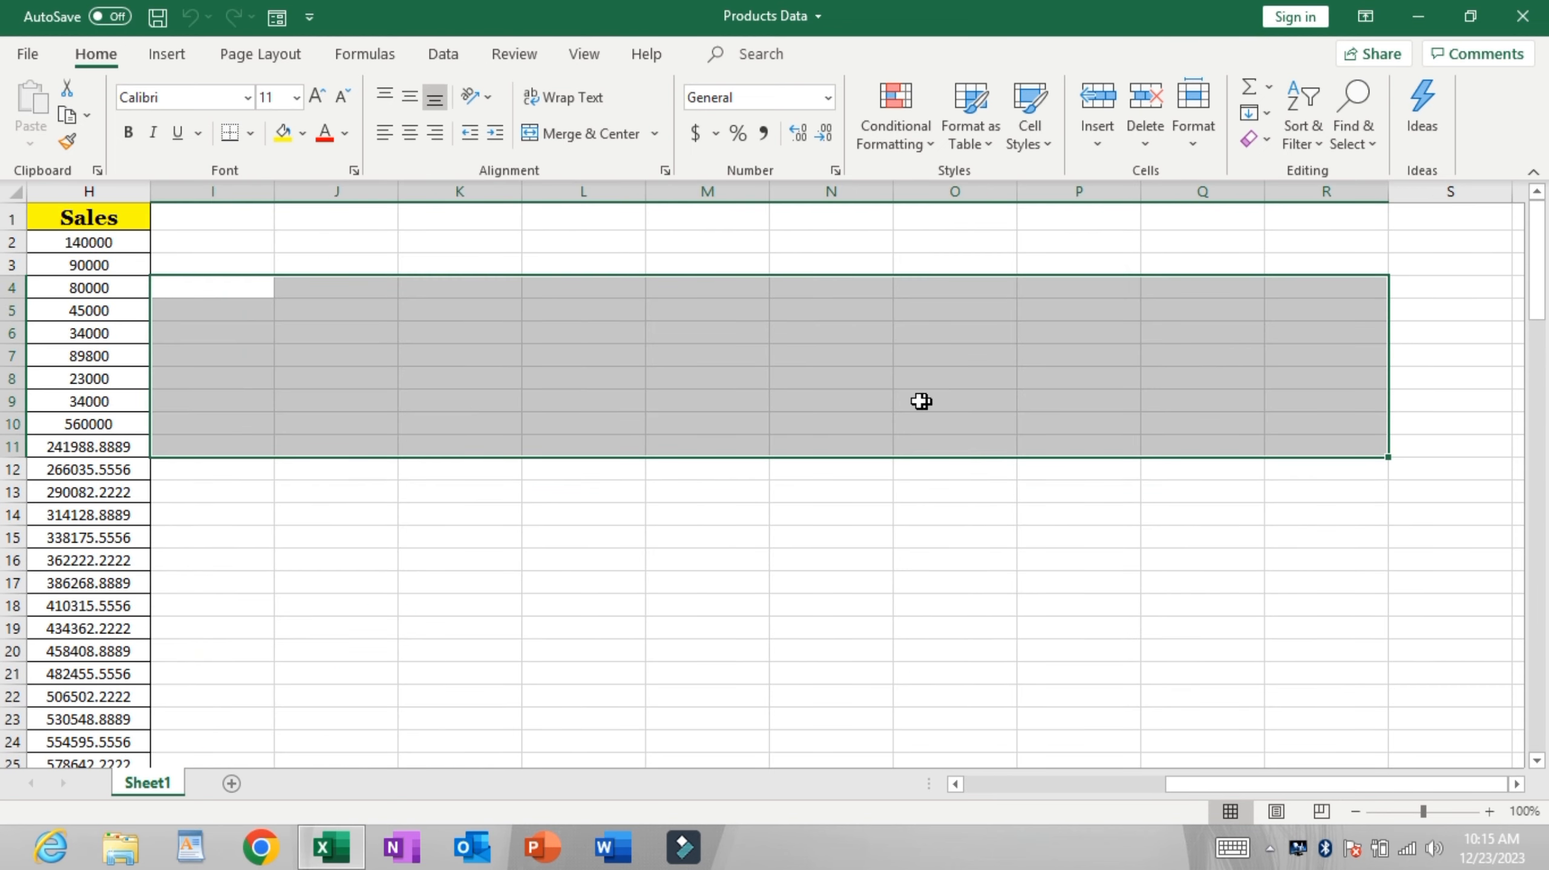
left_click(583, 536)
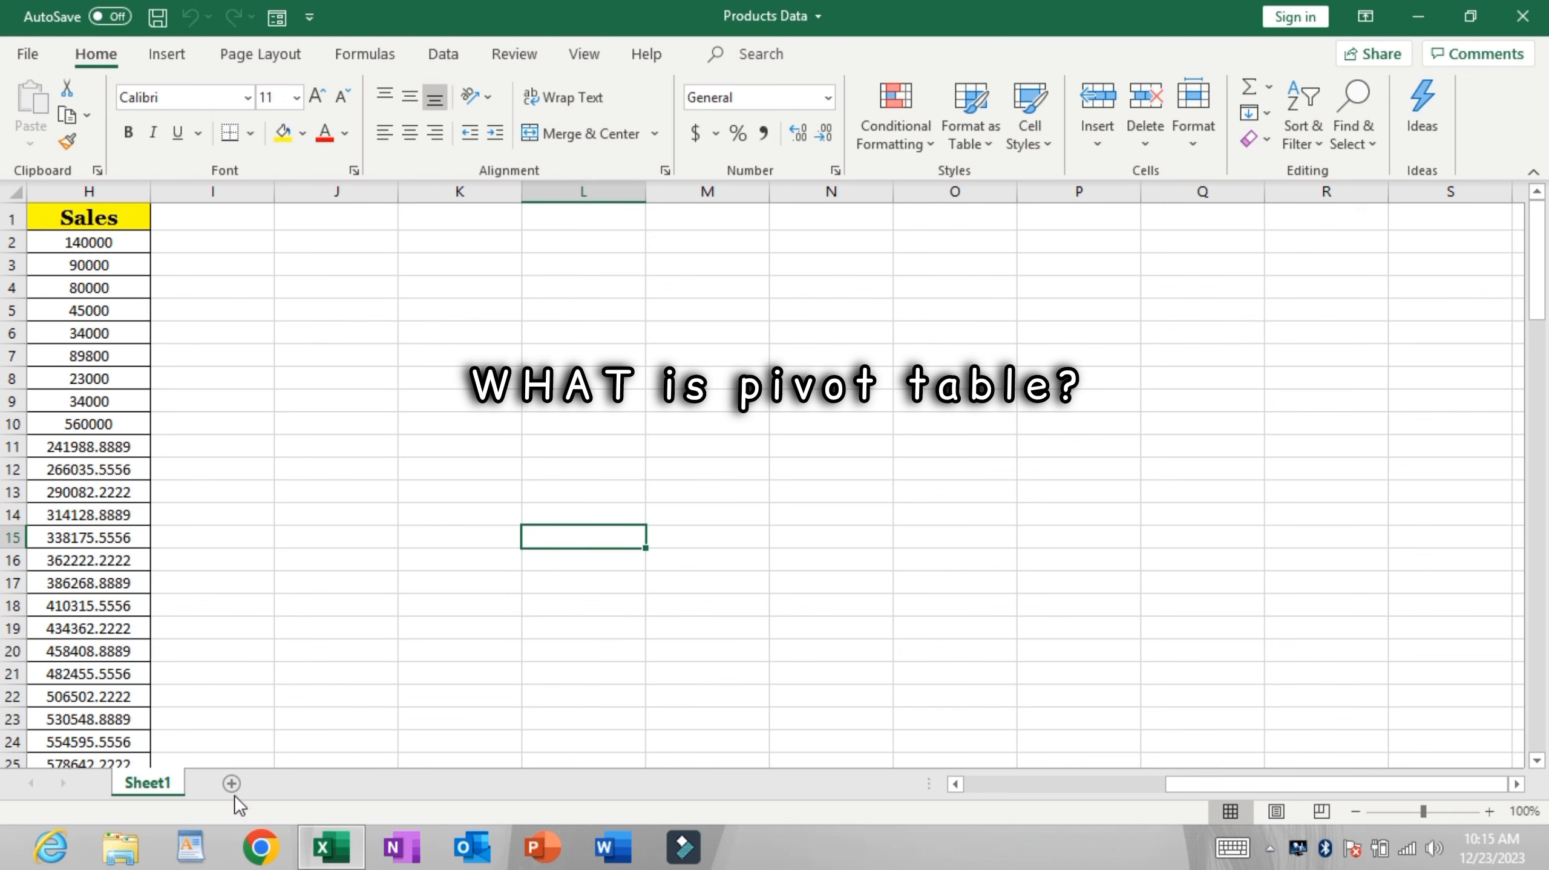
key("Left")
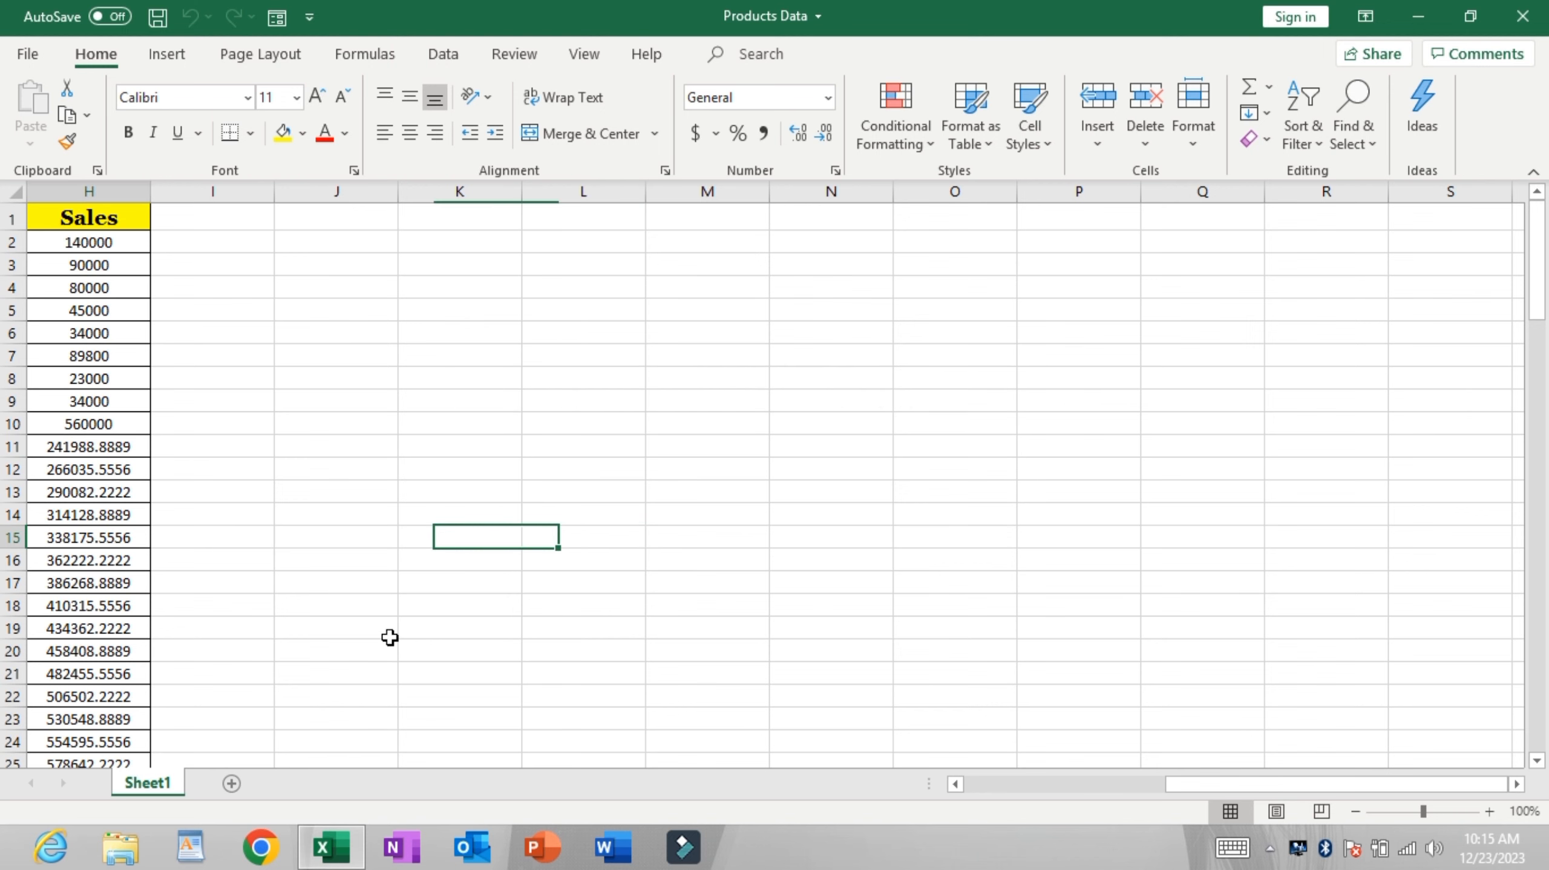
key("ctrl+Left")
key("ctrl+Left")
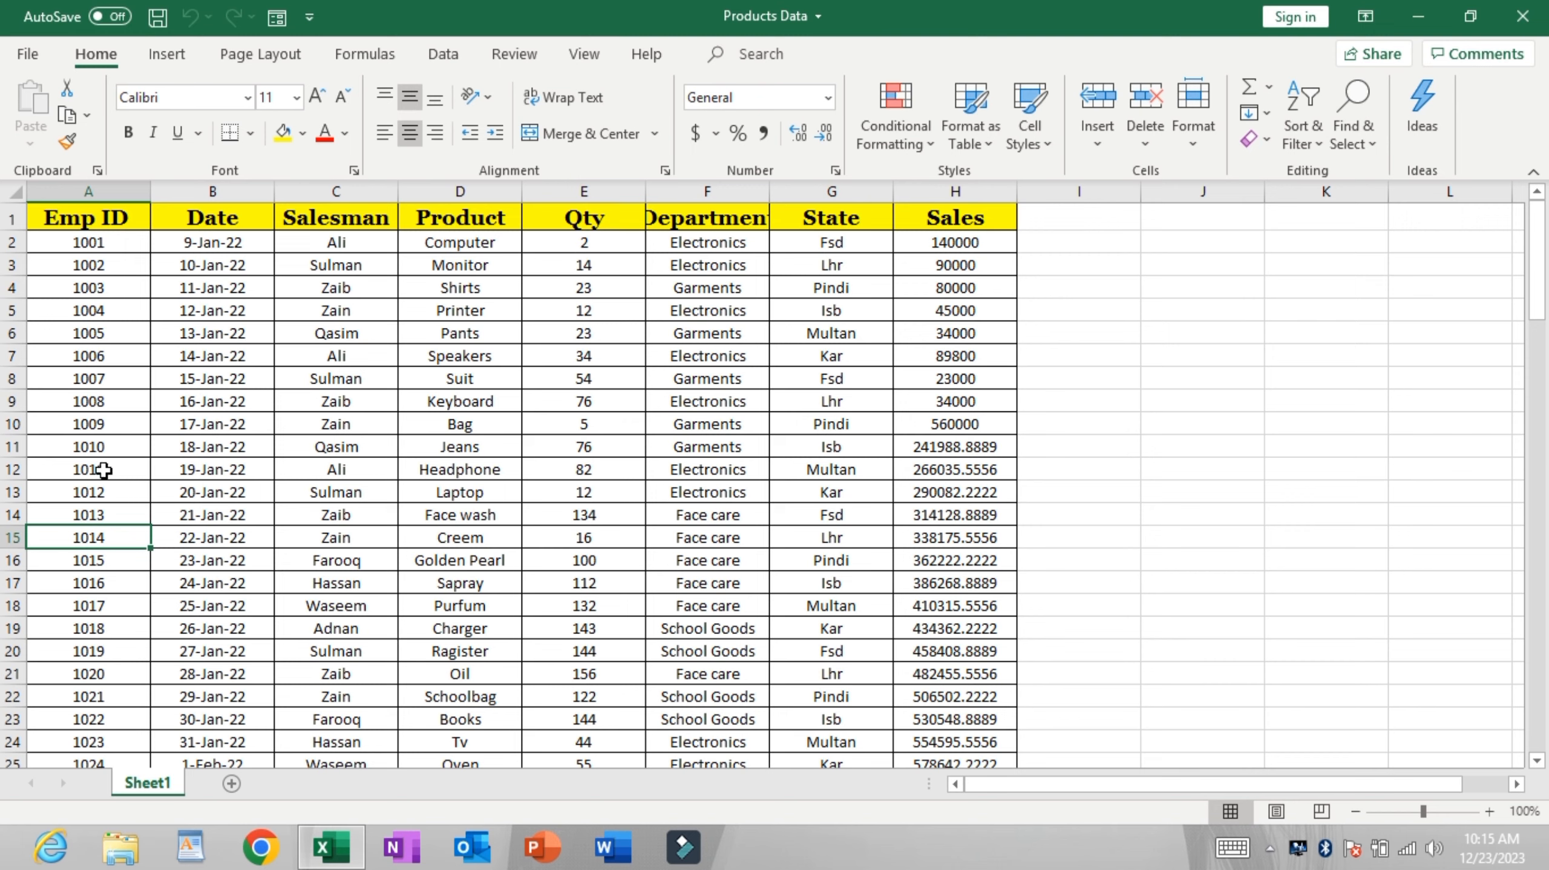
left_click(226, 337)
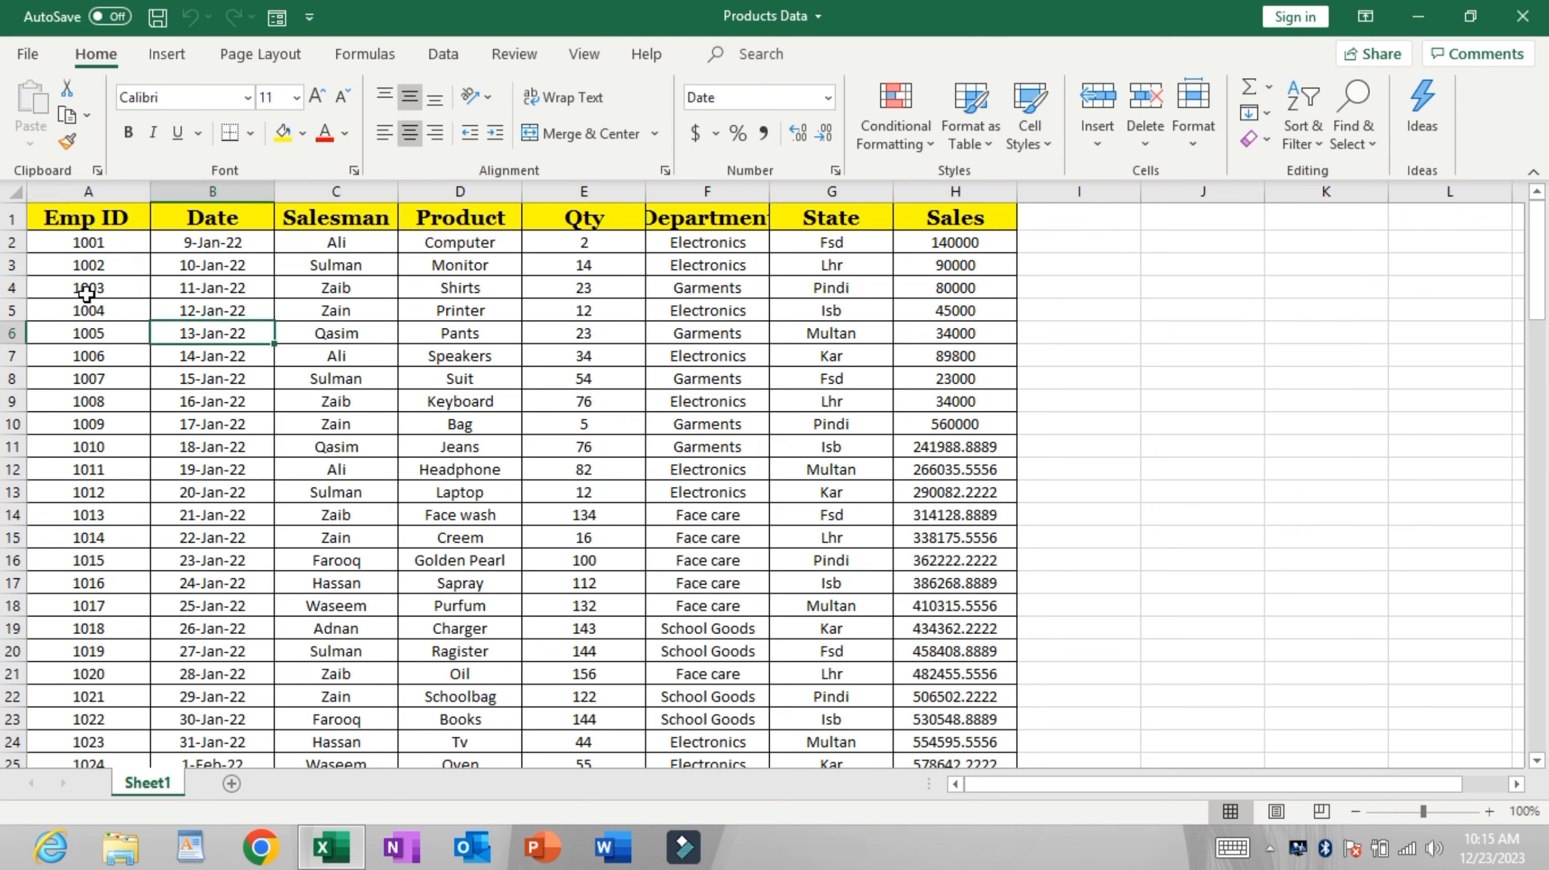
left_click_drag(132, 215, 670, 521)
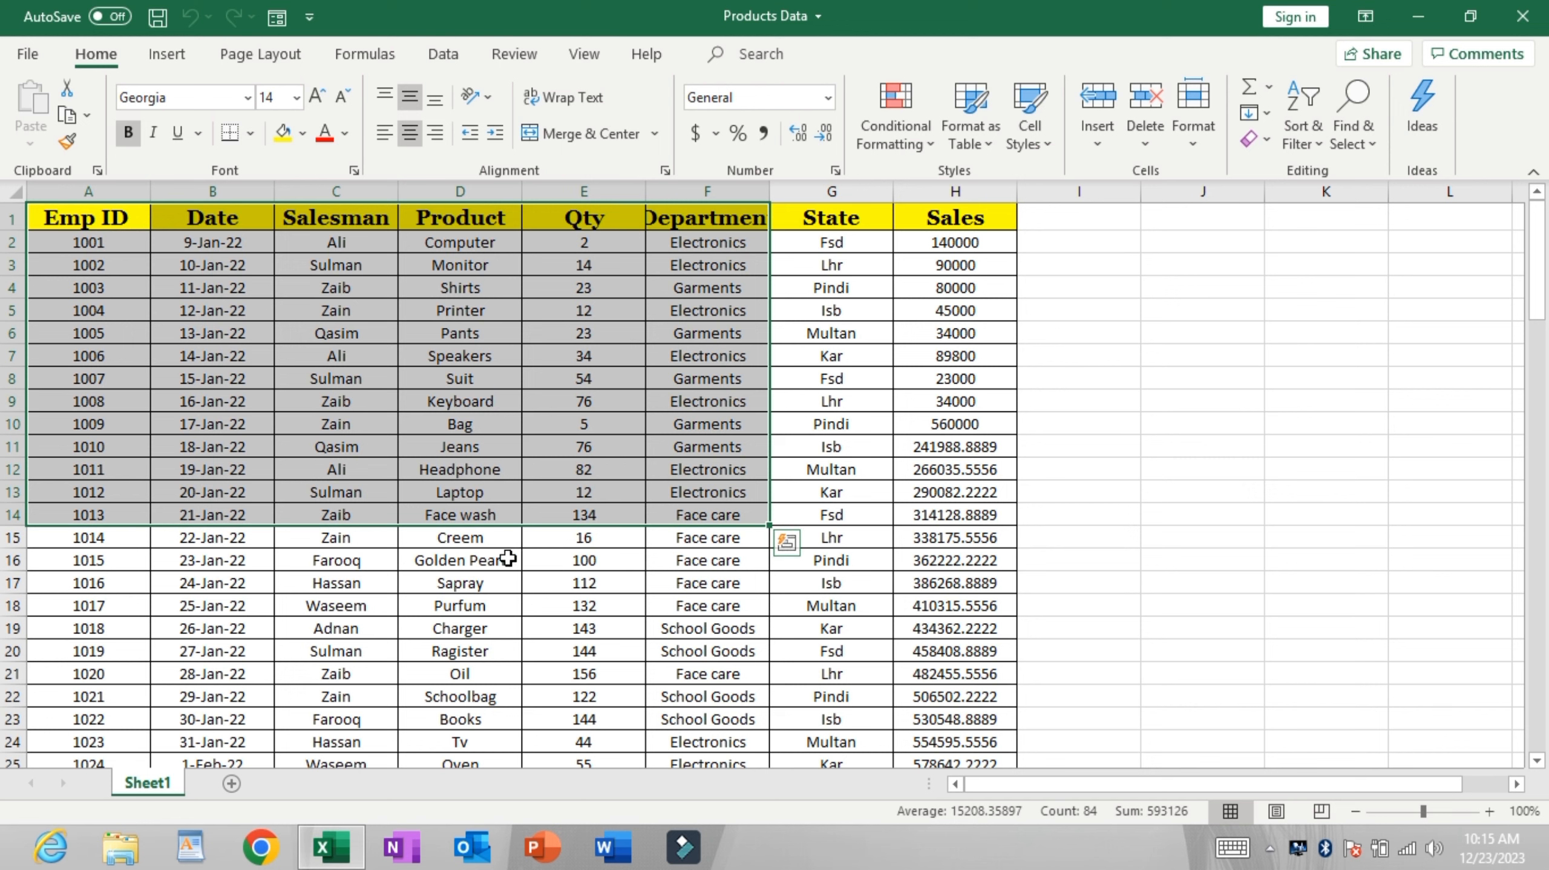
left_click(507, 557)
left_click_drag(231, 333, 334, 449)
left_click(347, 500)
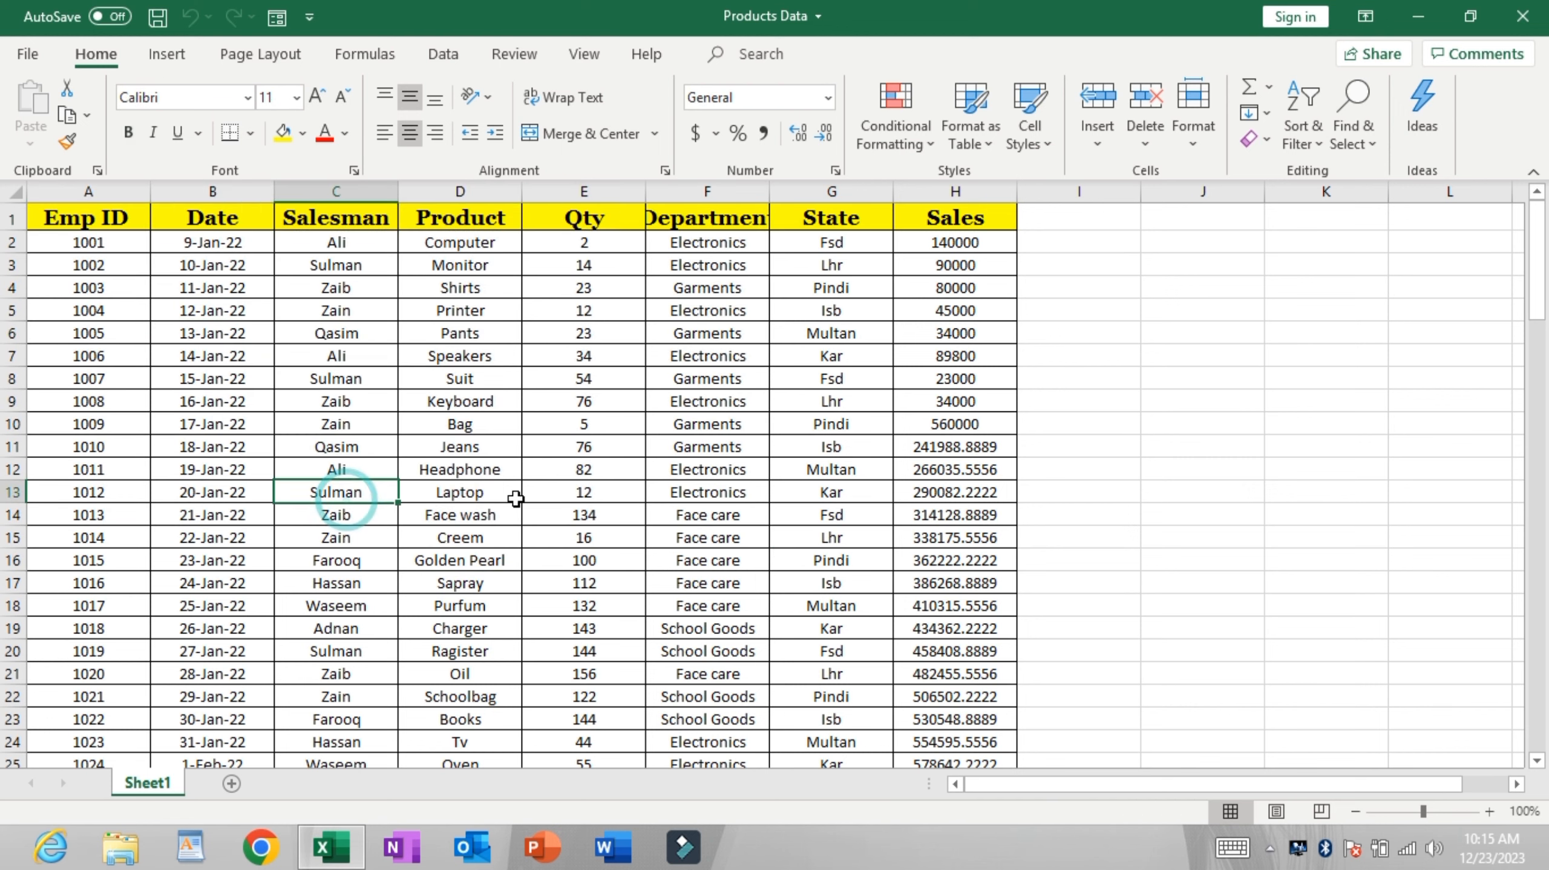
left_click(1063, 337)
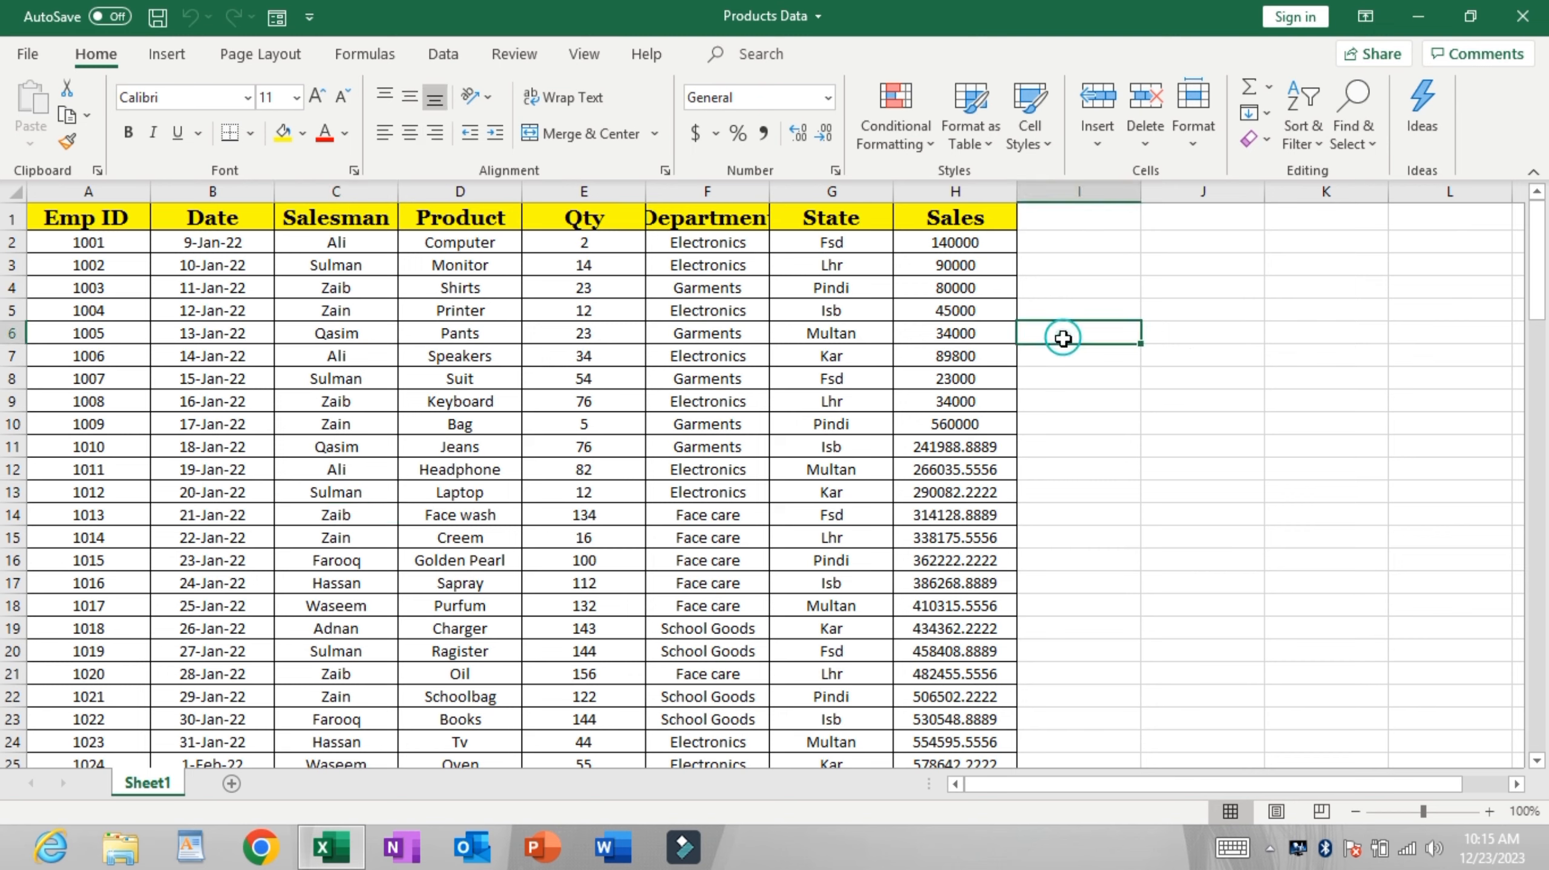
left_click(1073, 380)
left_click(1075, 420)
left_click(259, 306)
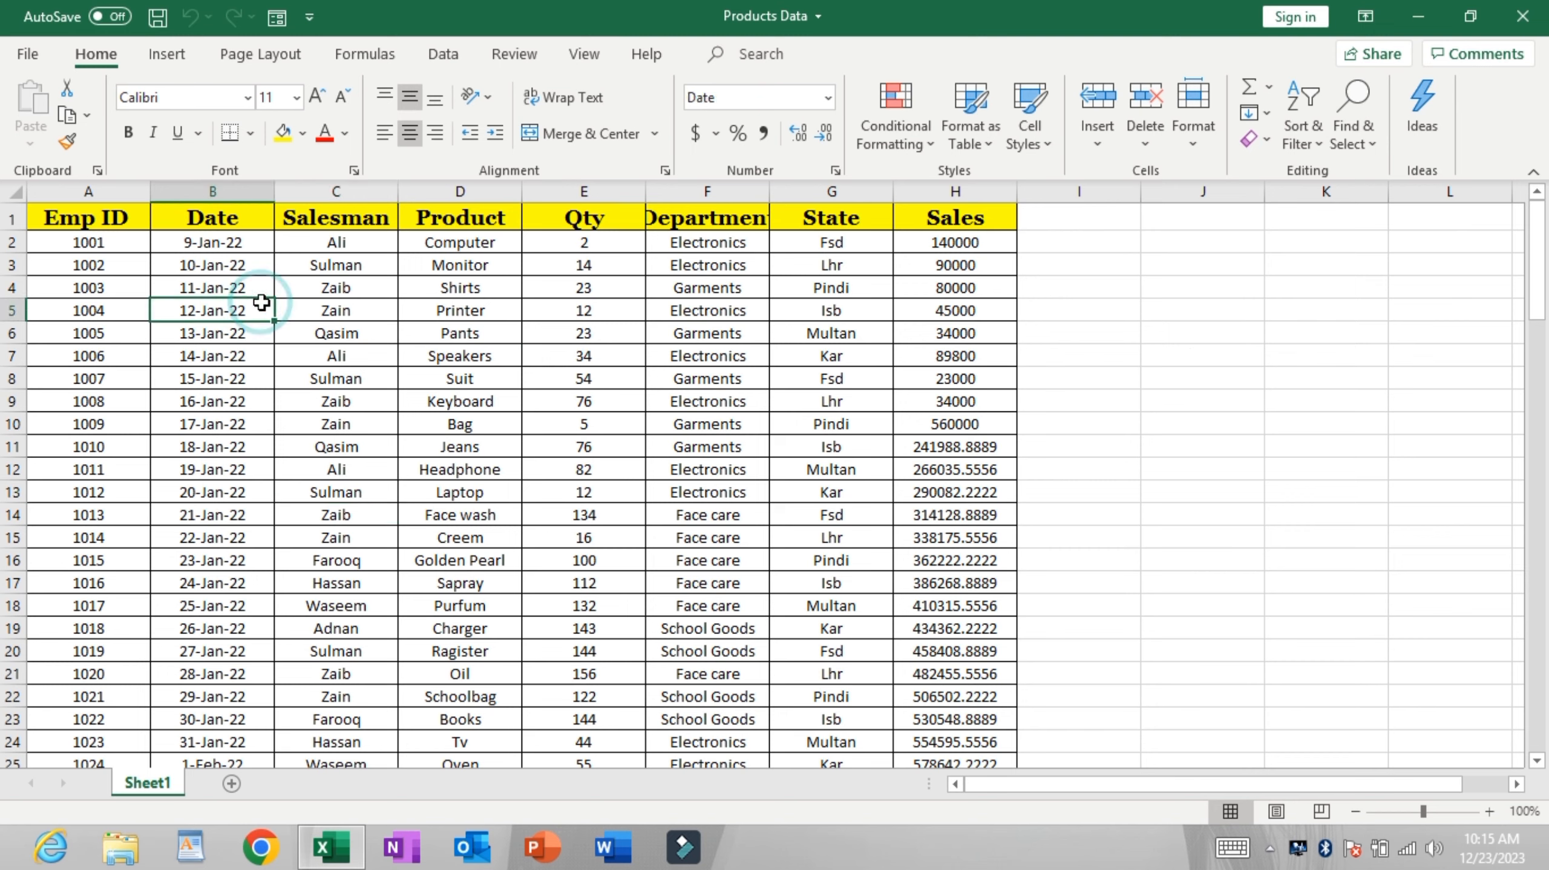
left_click(141, 562)
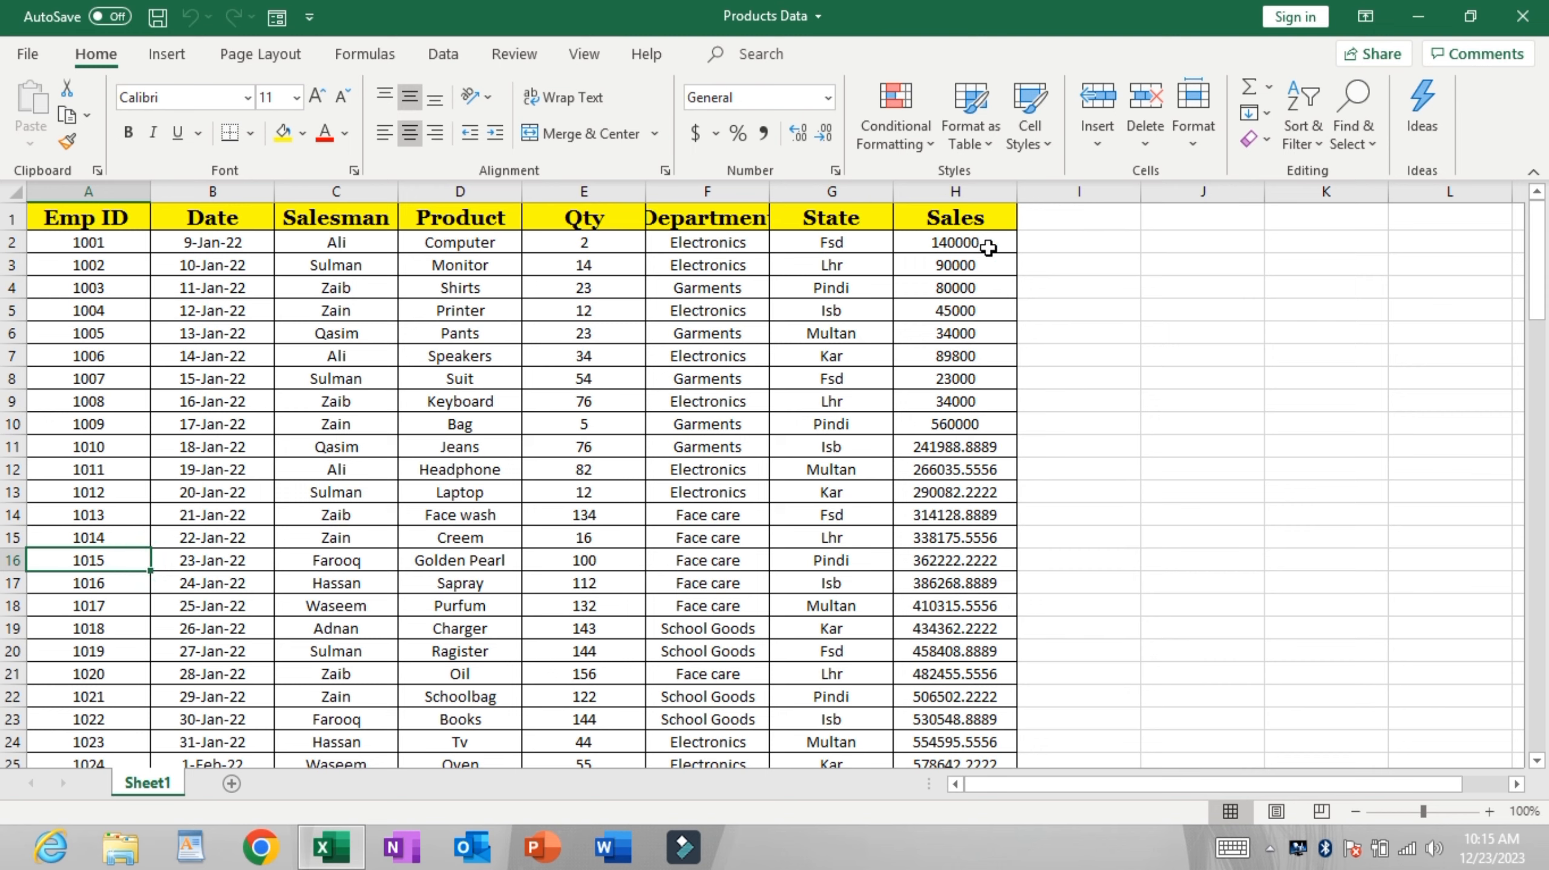
left_click_drag(988, 247, 622, 603)
left_click(448, 601)
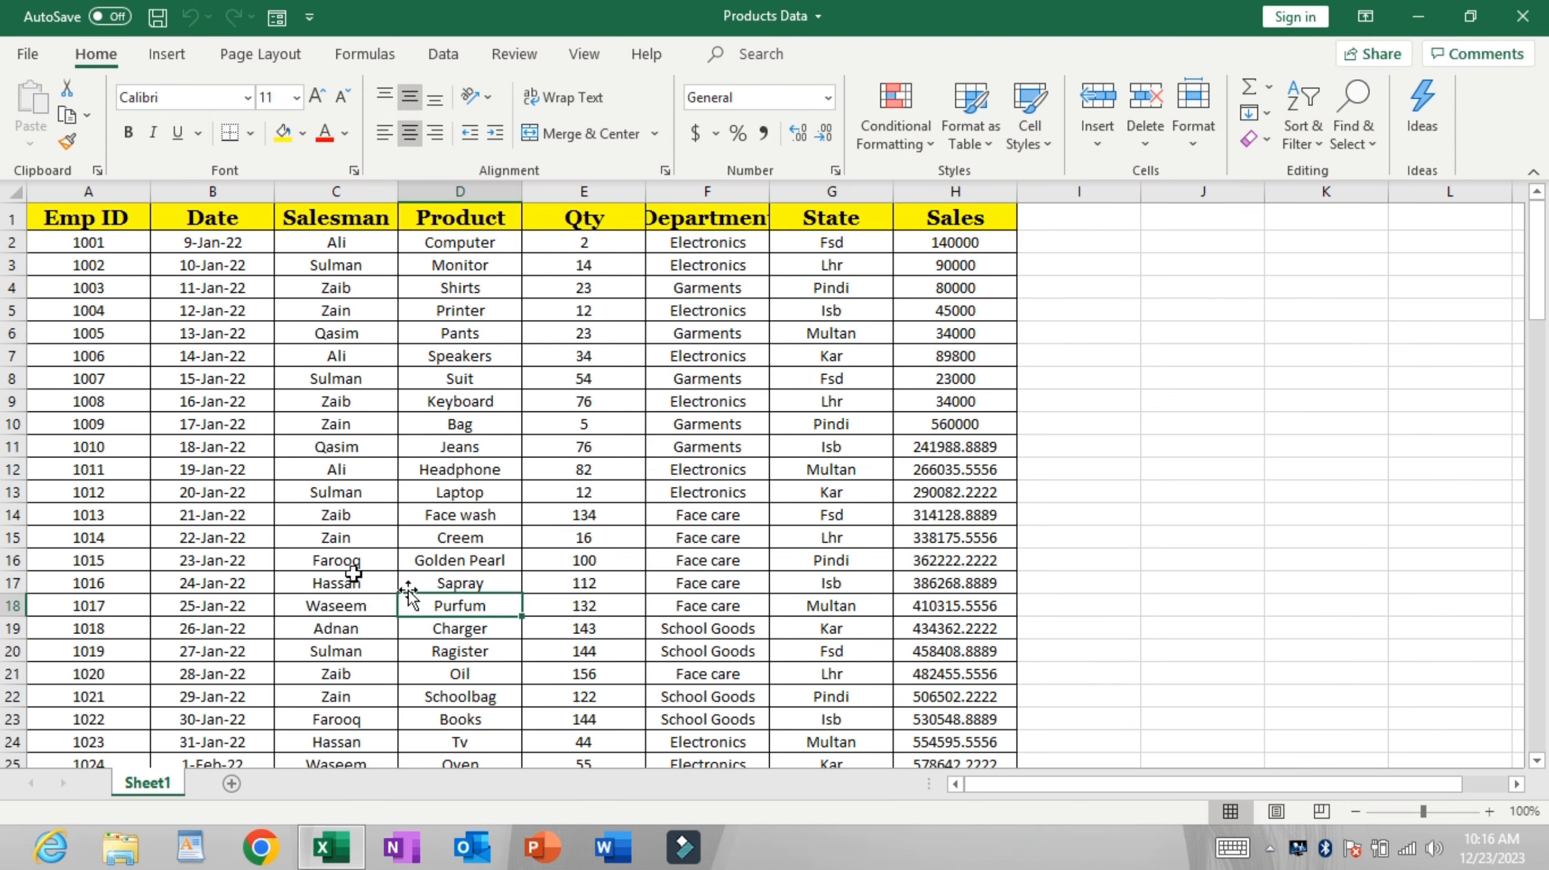
left_click(88, 218)
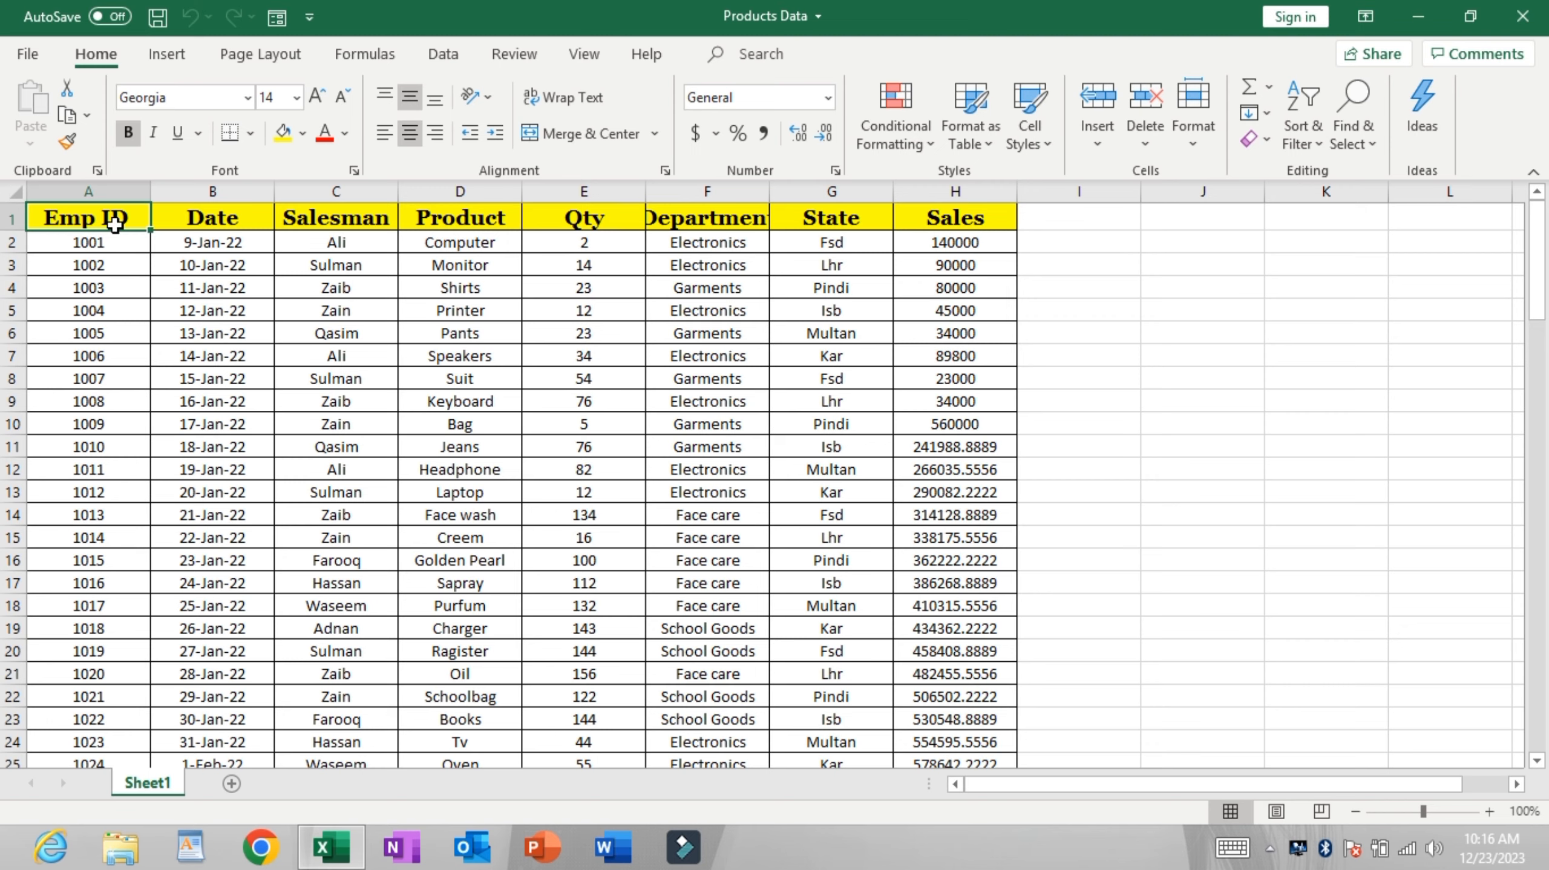
left_click_drag(128, 224, 950, 650)
left_click(1070, 624)
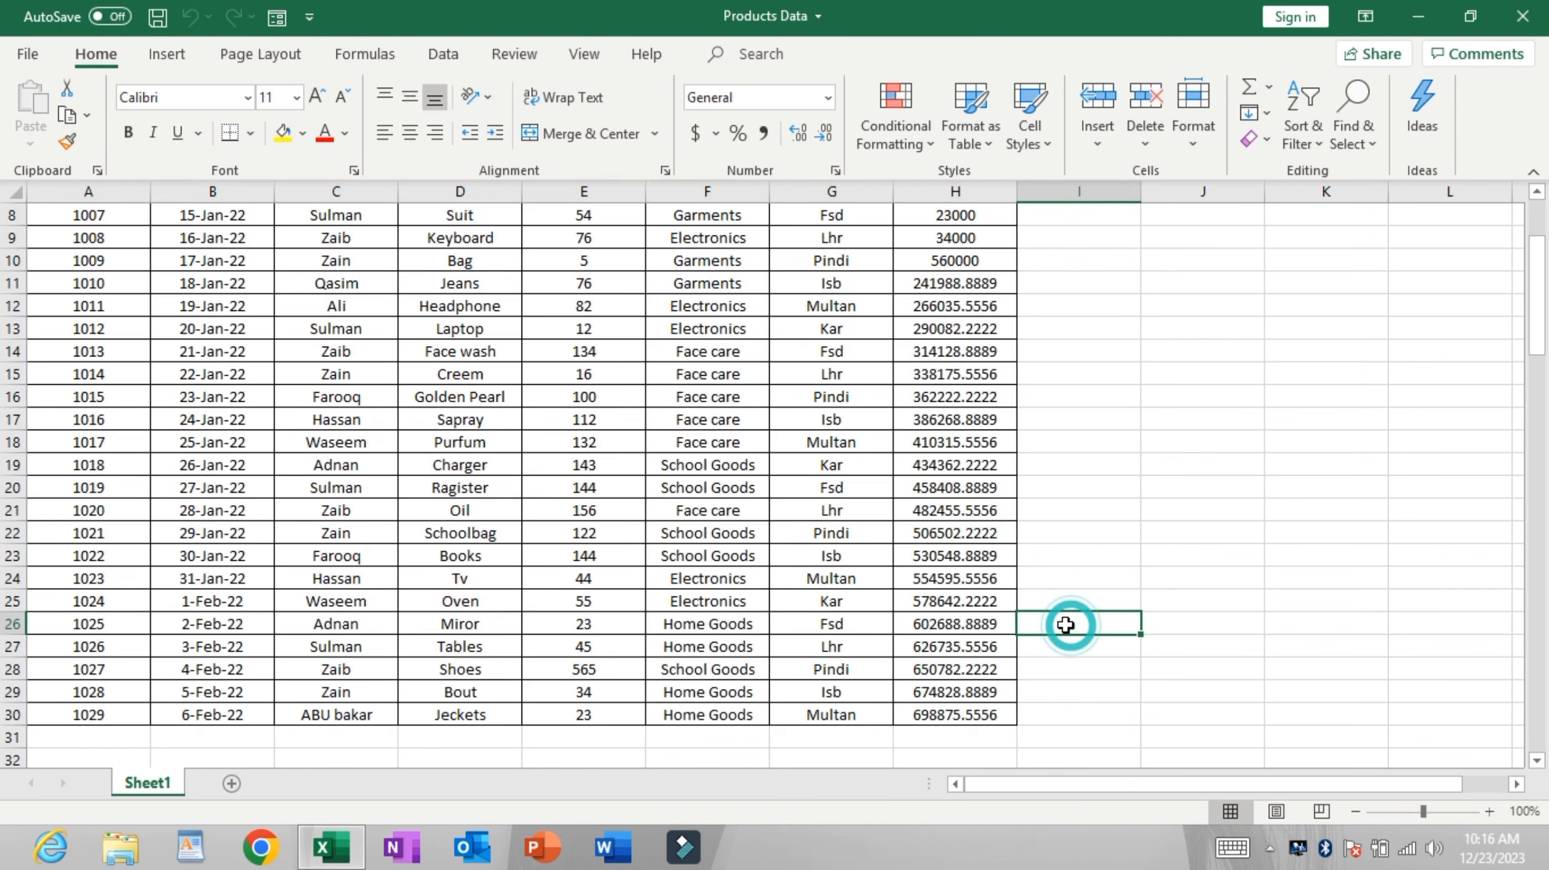
key("ctrl+Up")
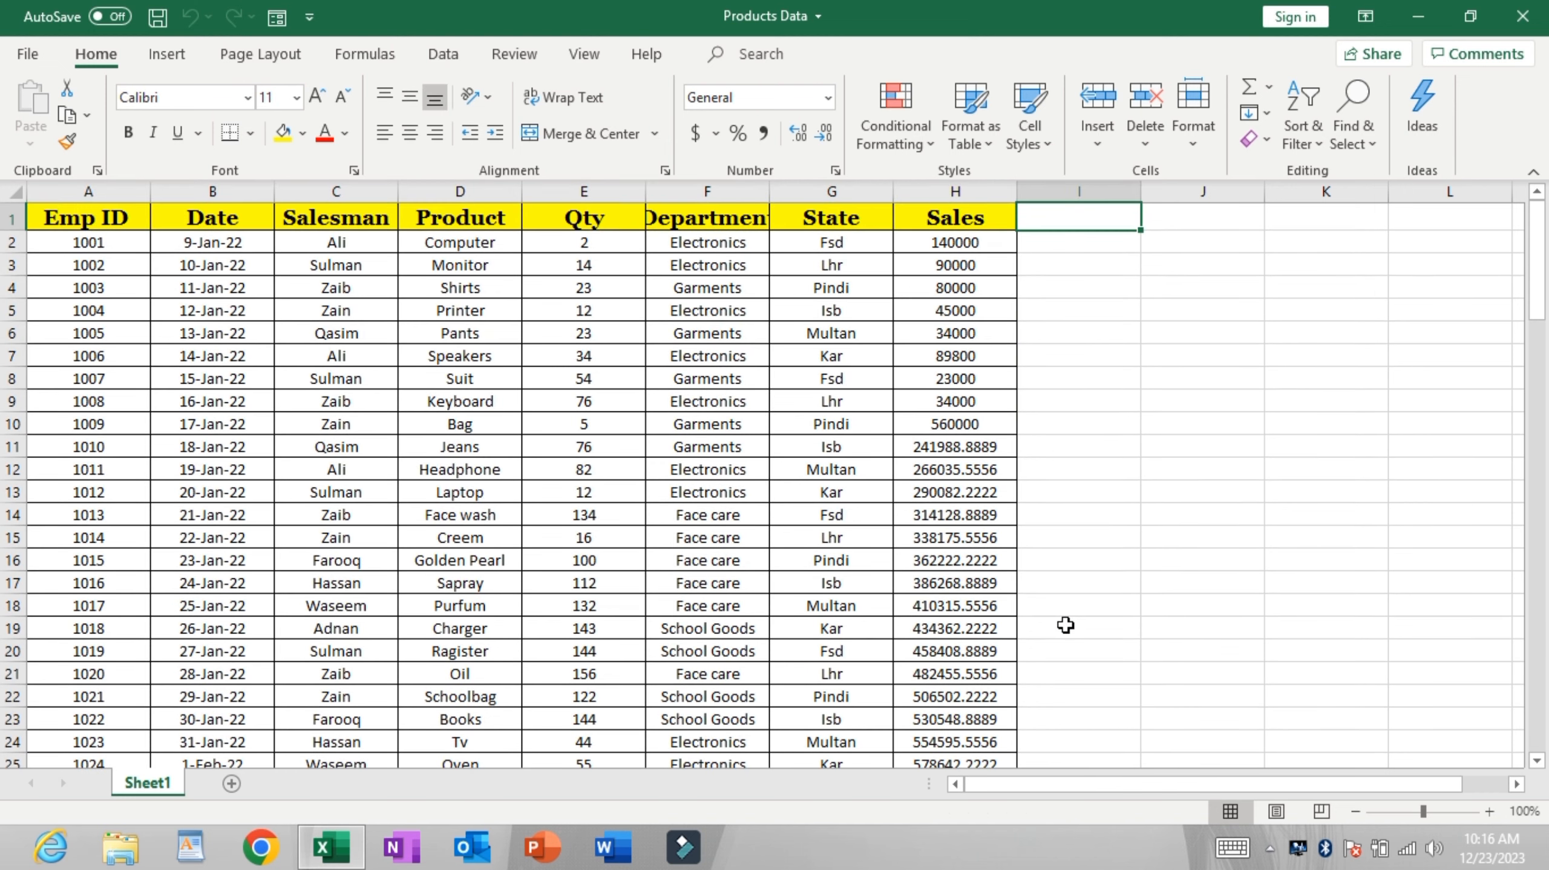
key("Left")
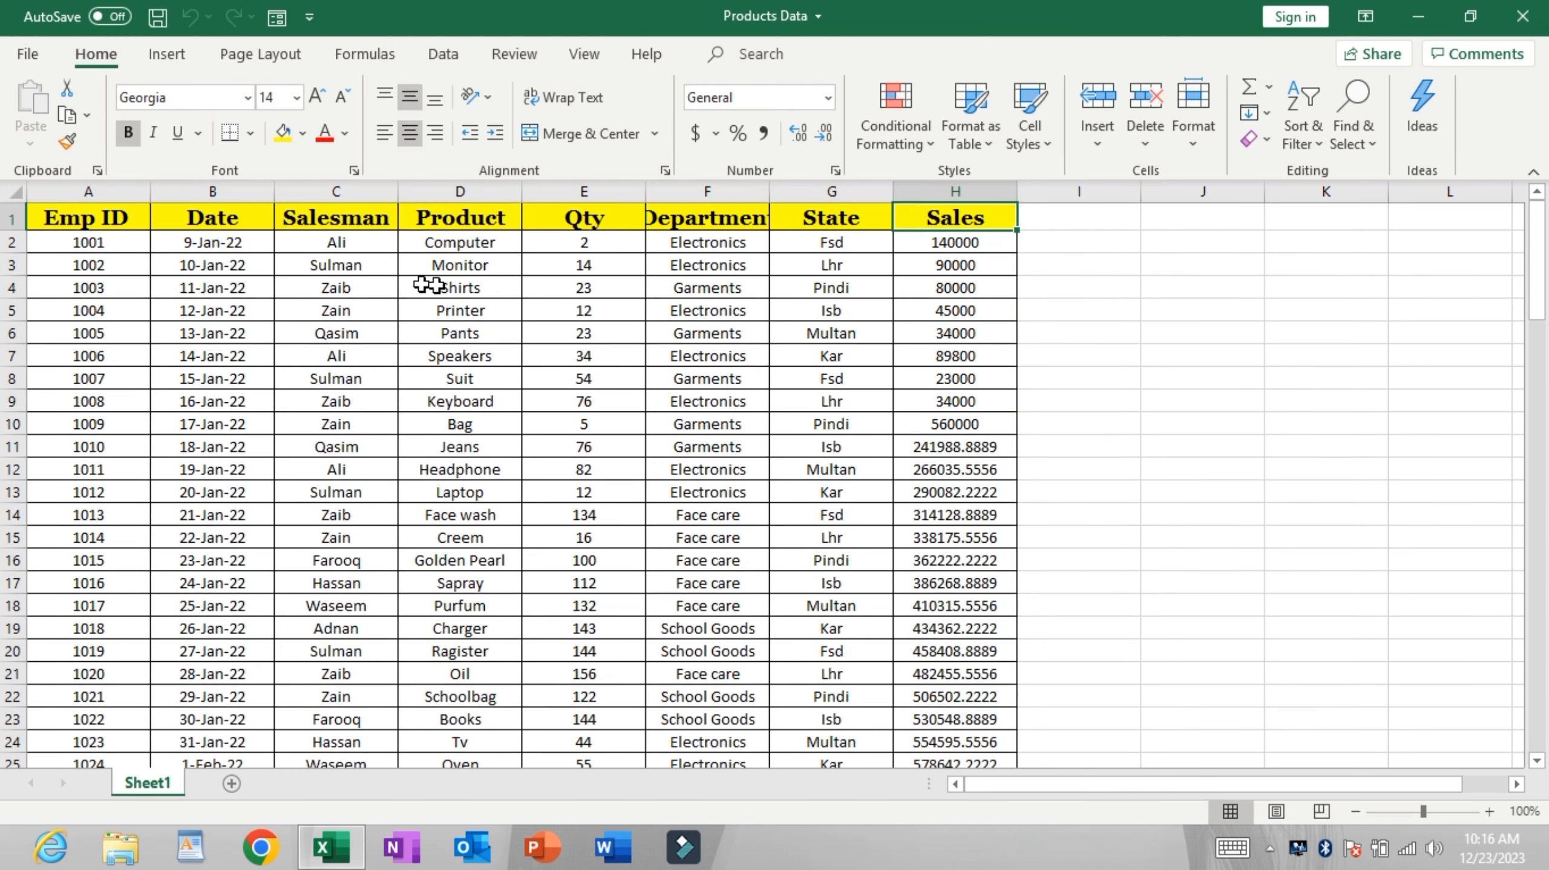
Step: Create a PivotTable on a new worksheet from the whole data table on Sheet1, range A1:H30 including headers
left_click(108, 231)
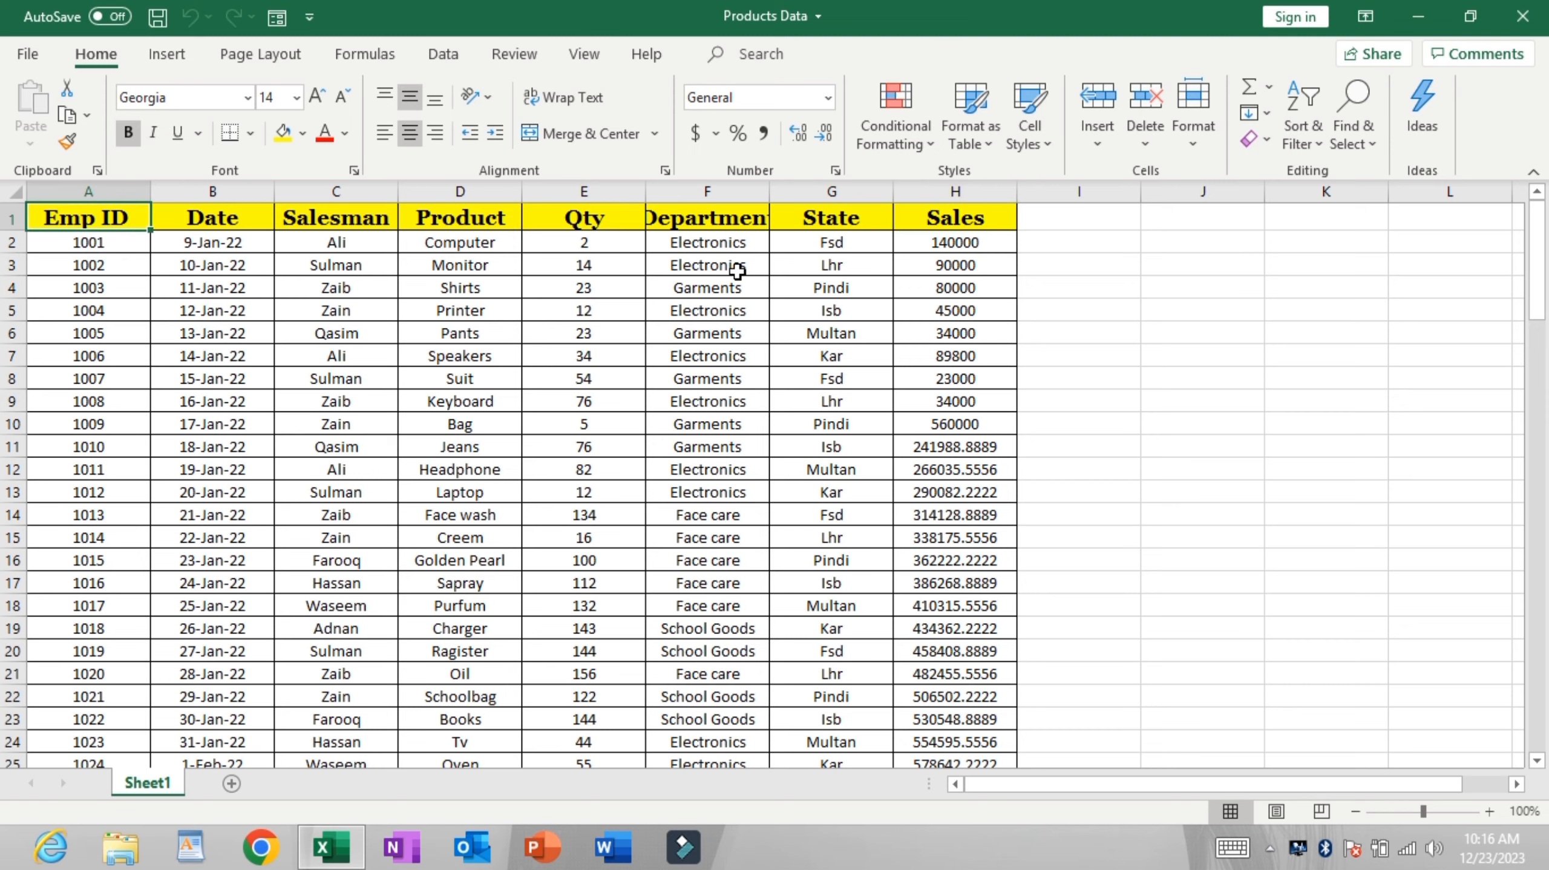
key("ctrl+shift+Down")
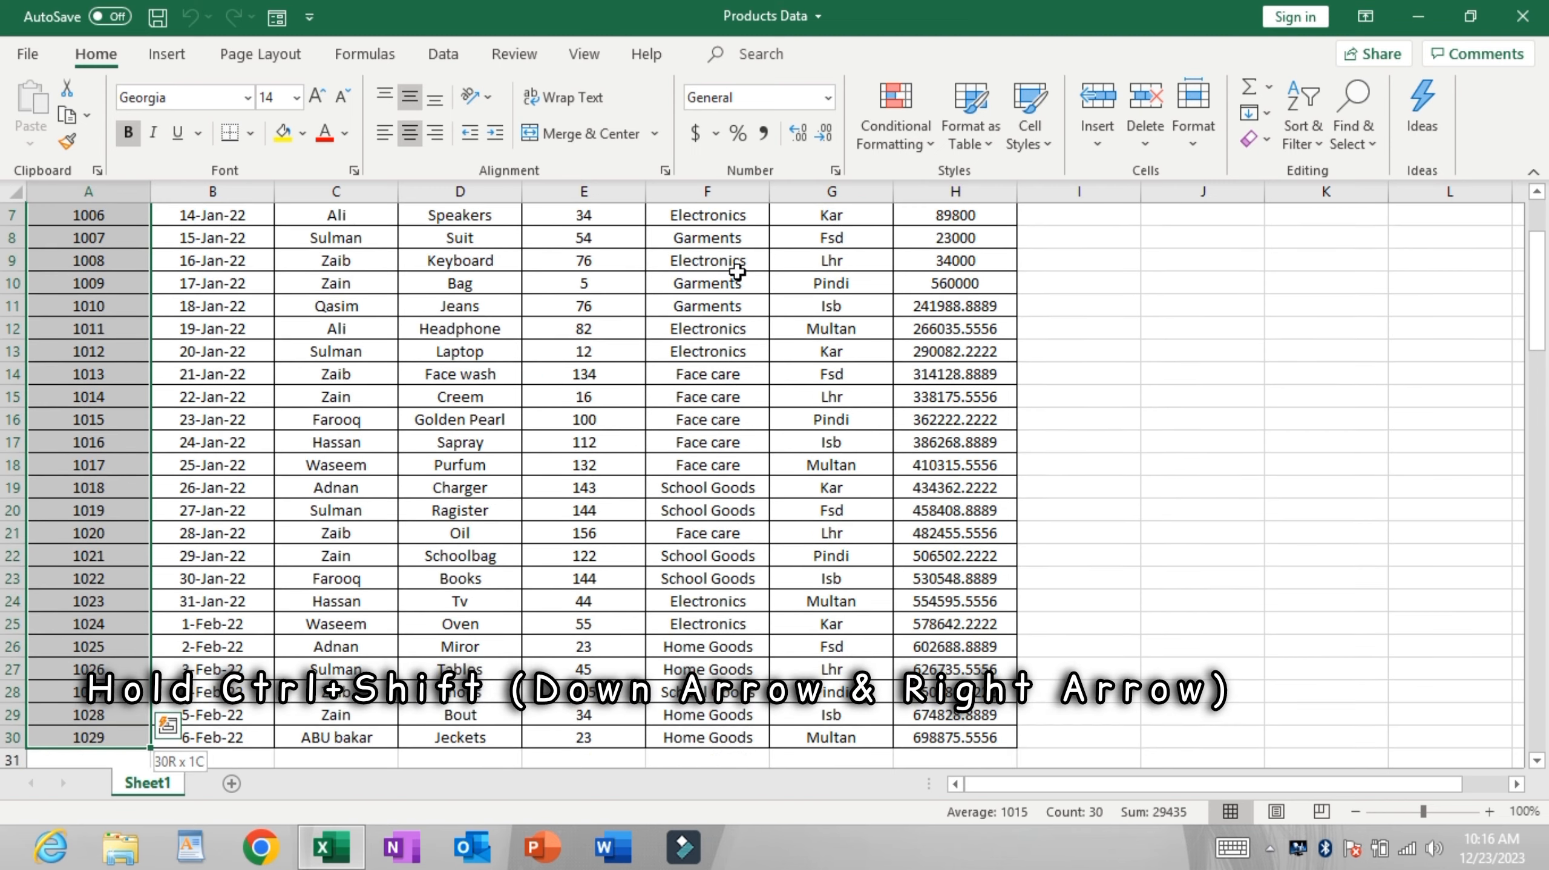
key("ctrl+shift+Right")
scroll(736, 273, "up", 2)
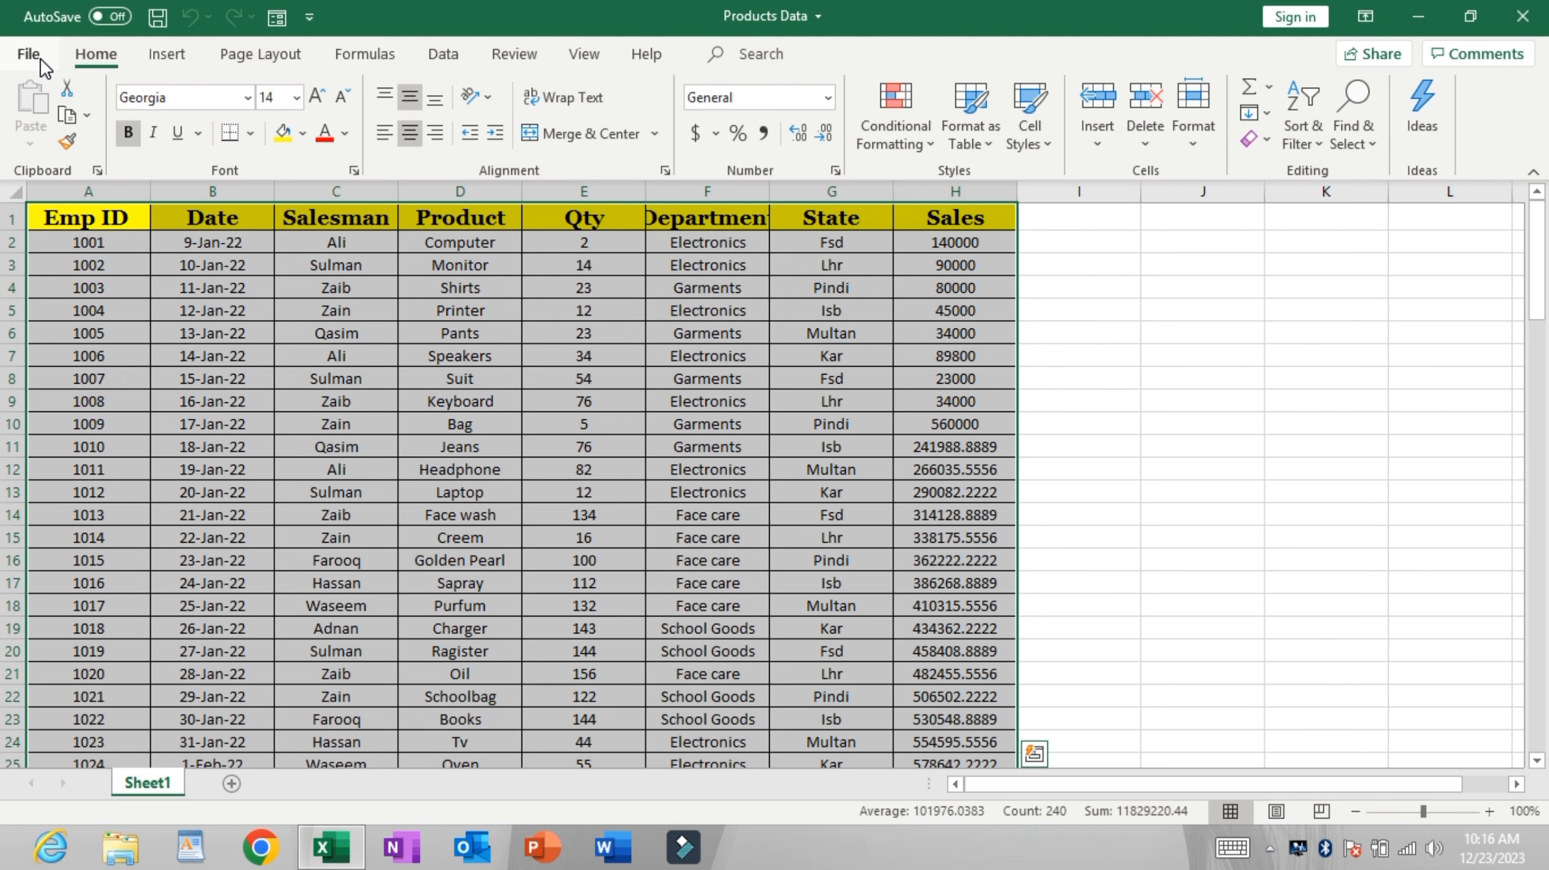
left_click(161, 59)
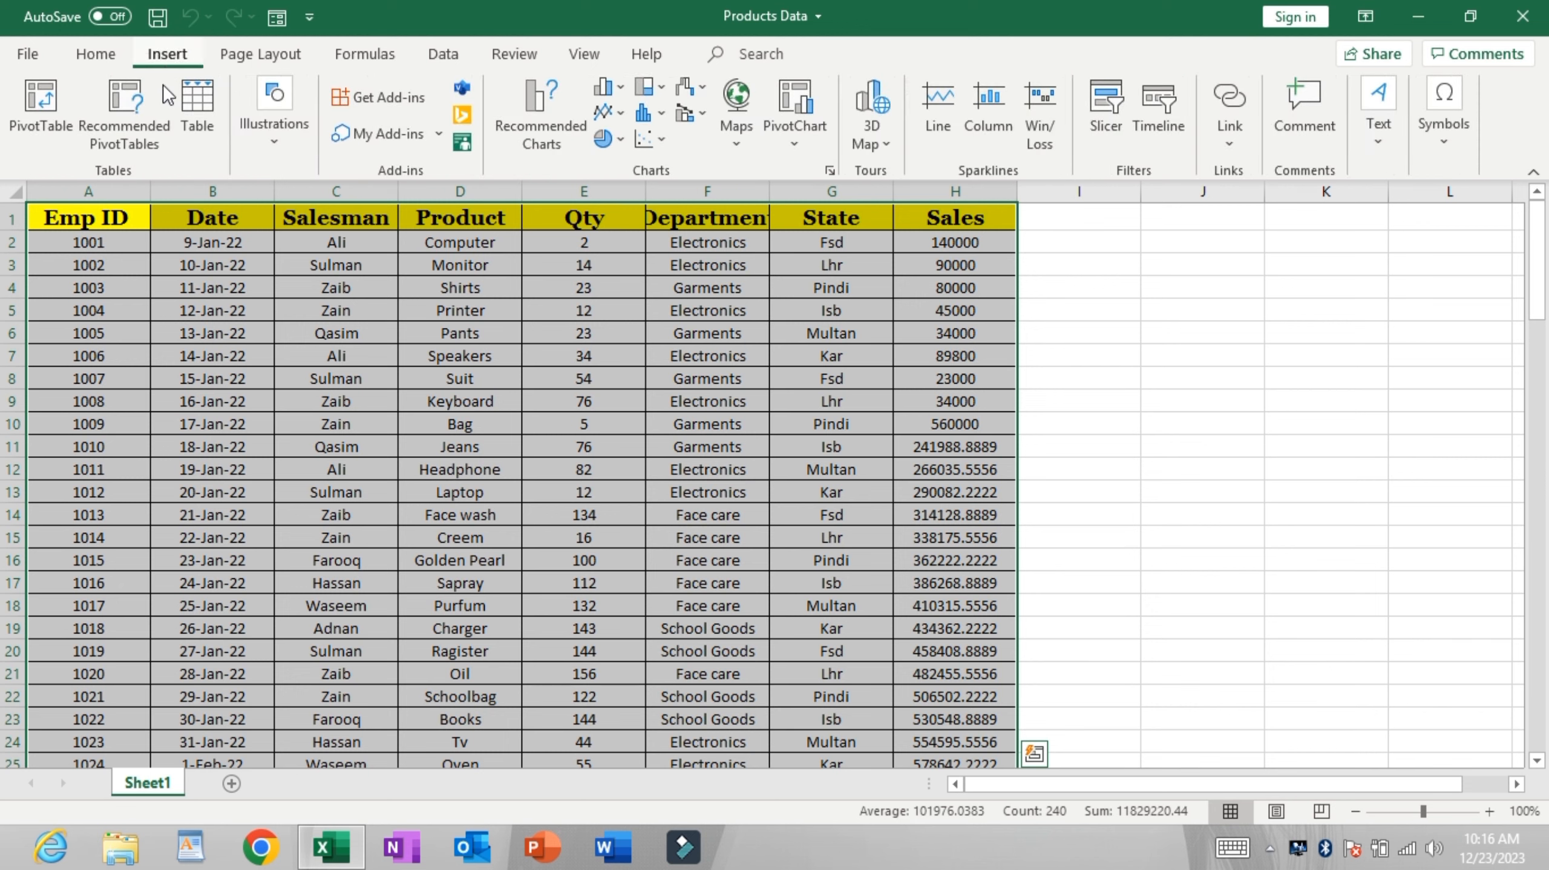
left_click(27, 104)
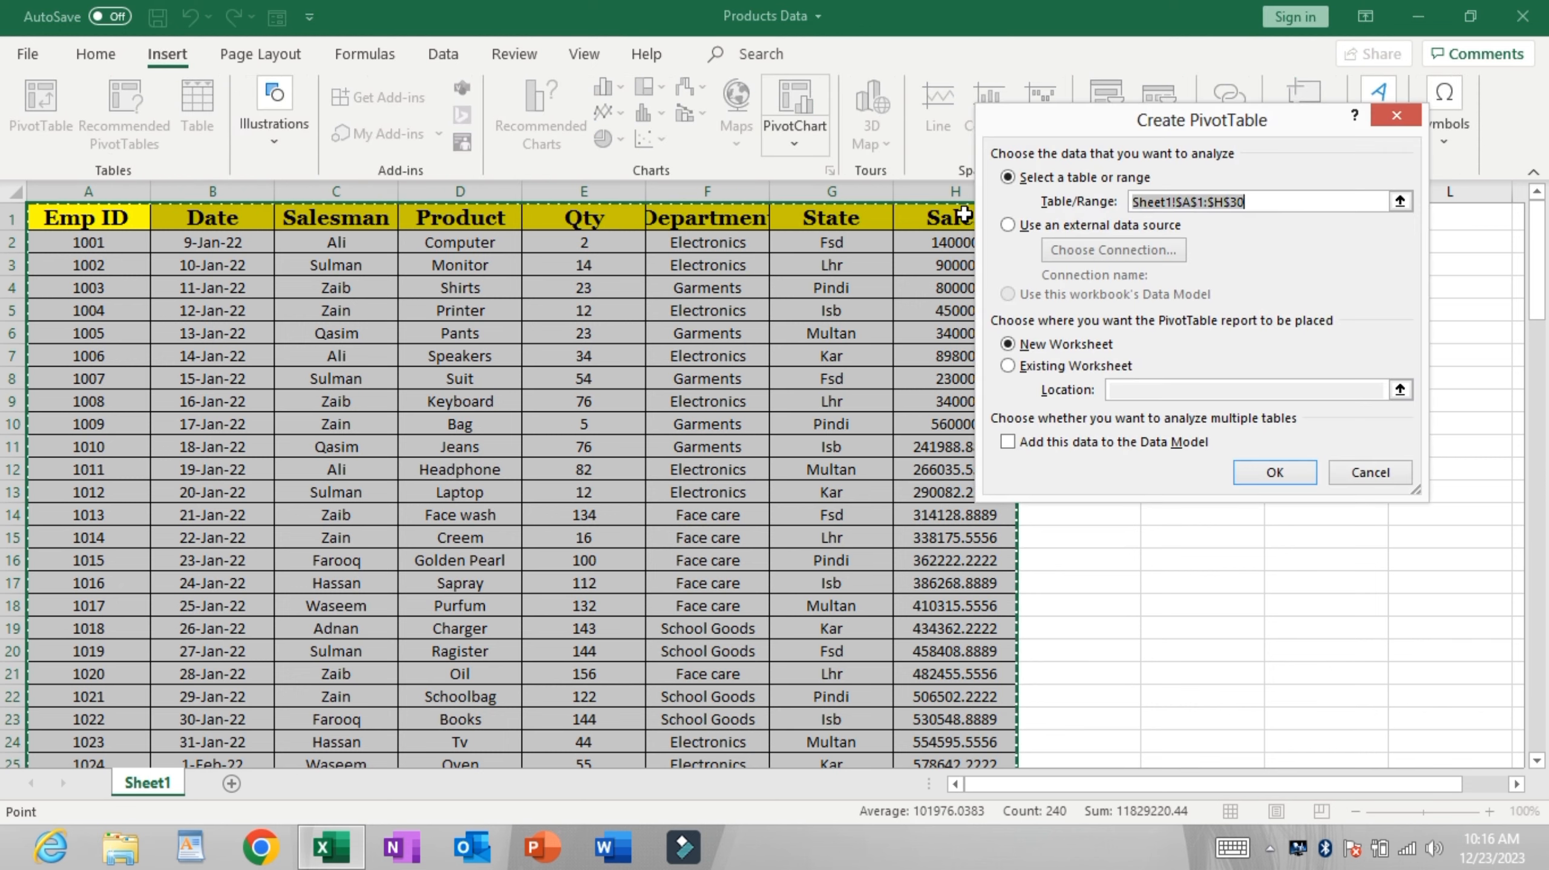
left_click(1272, 209)
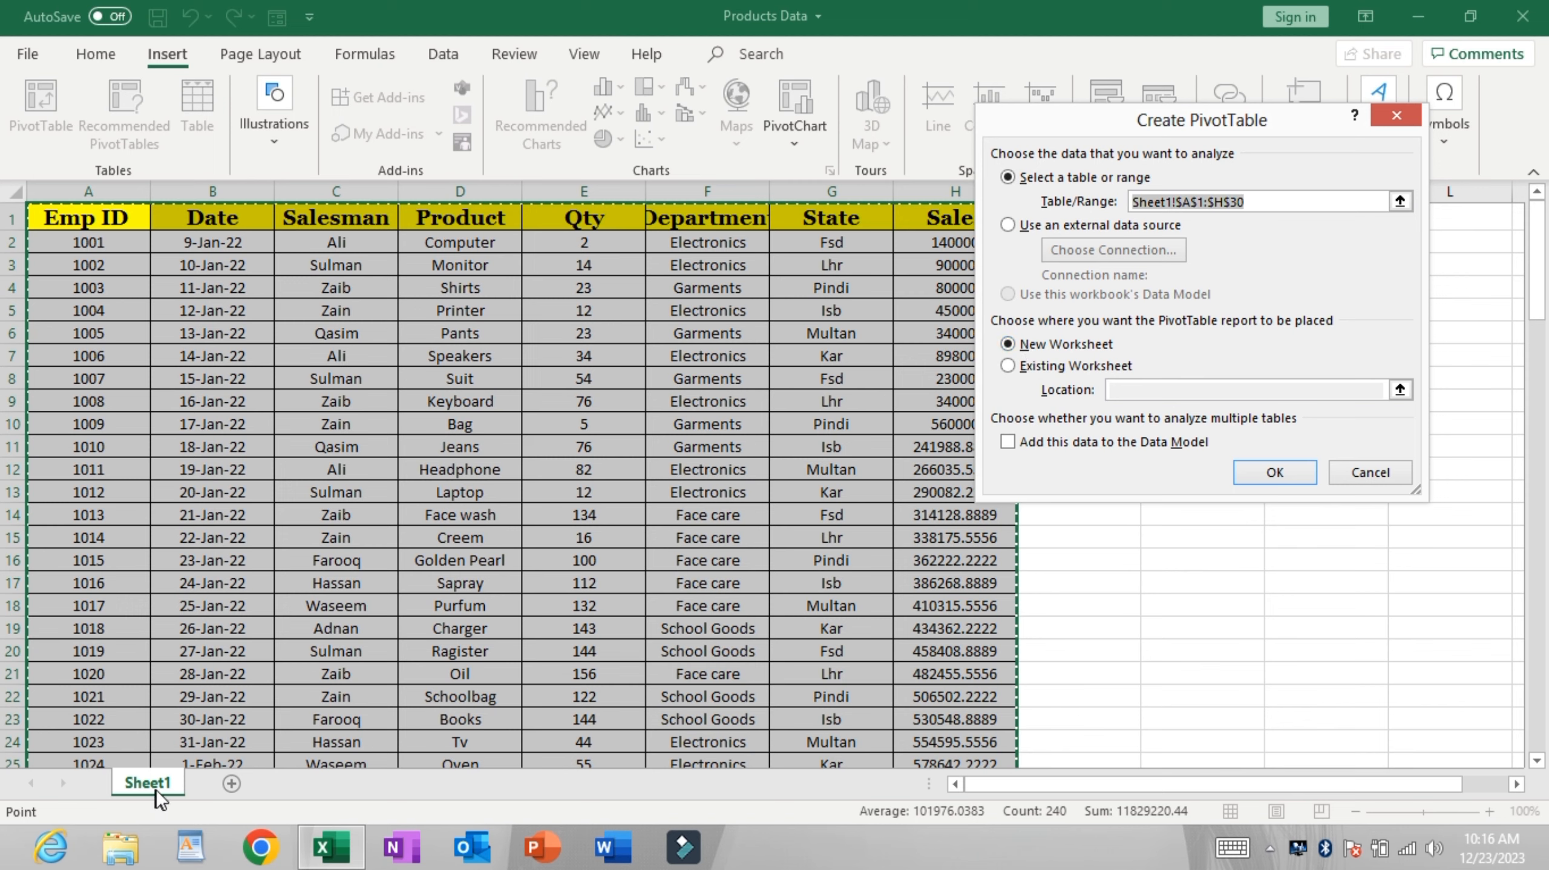
left_click(1271, 472)
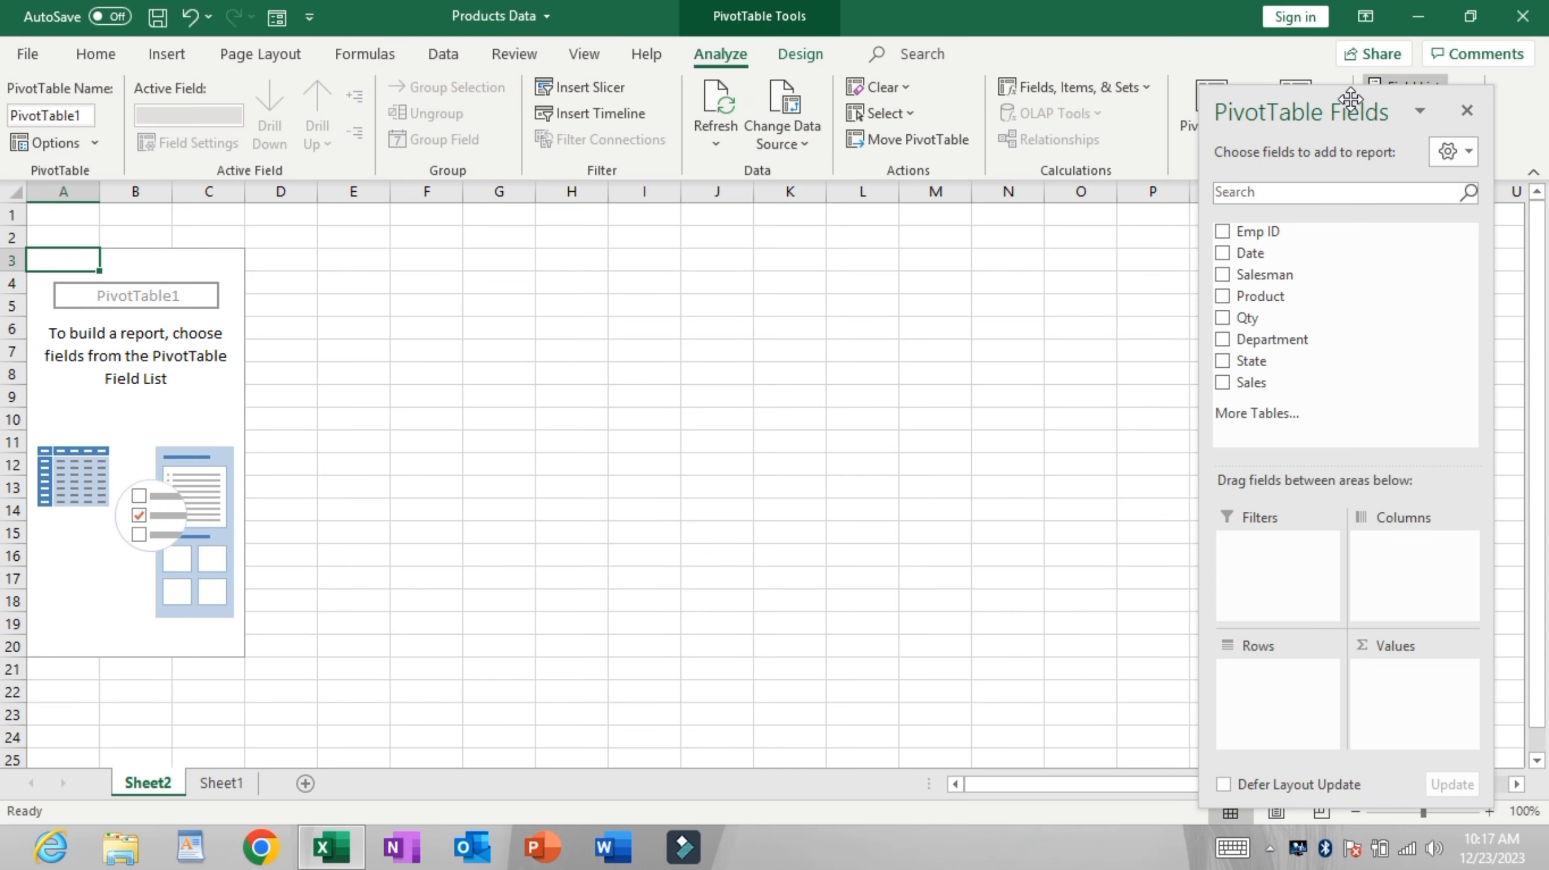
Step: Move the floating PivotTable Fields pane closer to the empty PivotTable report
left_click_drag(1351, 98, 1089, 36)
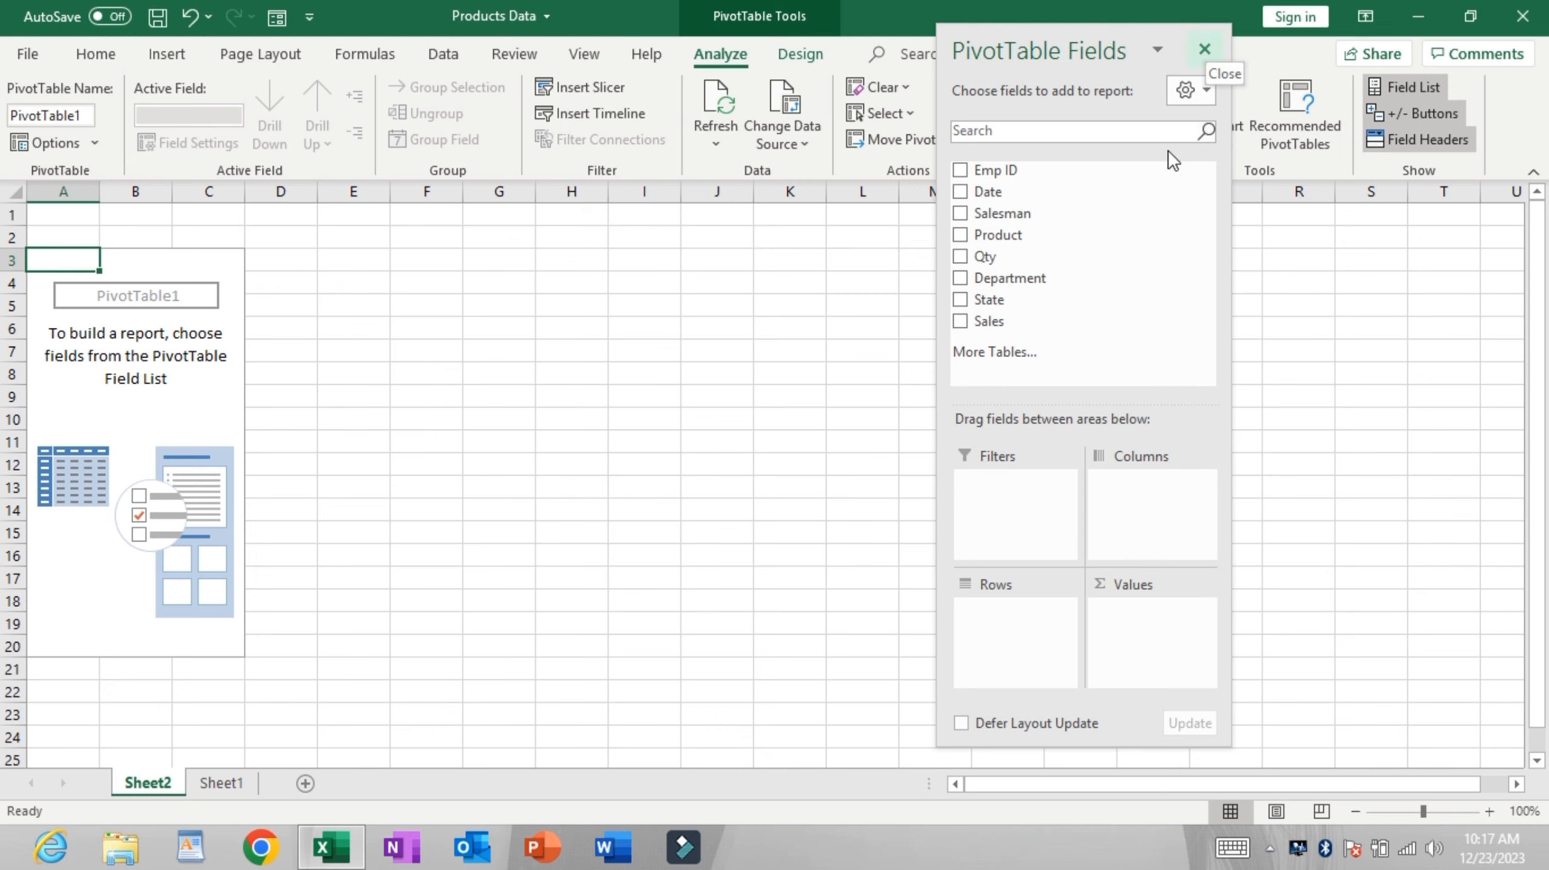
left_click_drag(1077, 231, 1081, 332)
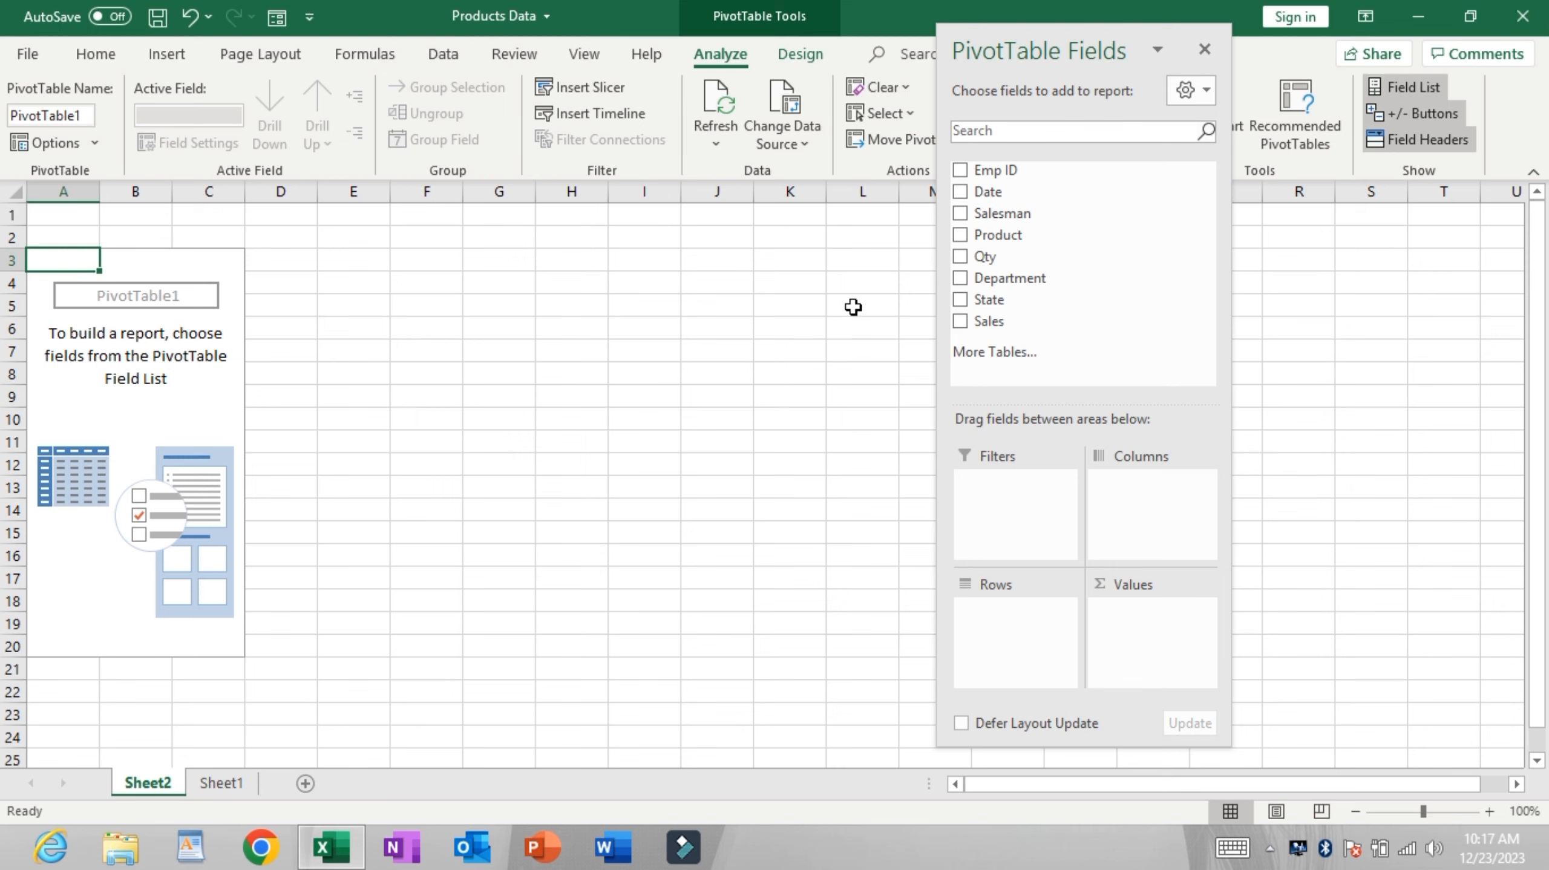
Step: Check how the field list responds to selecting cells outside and inside the PivotTable, and view the source data on Sheet1
left_click(684, 322)
left_click(629, 350)
left_click(529, 366)
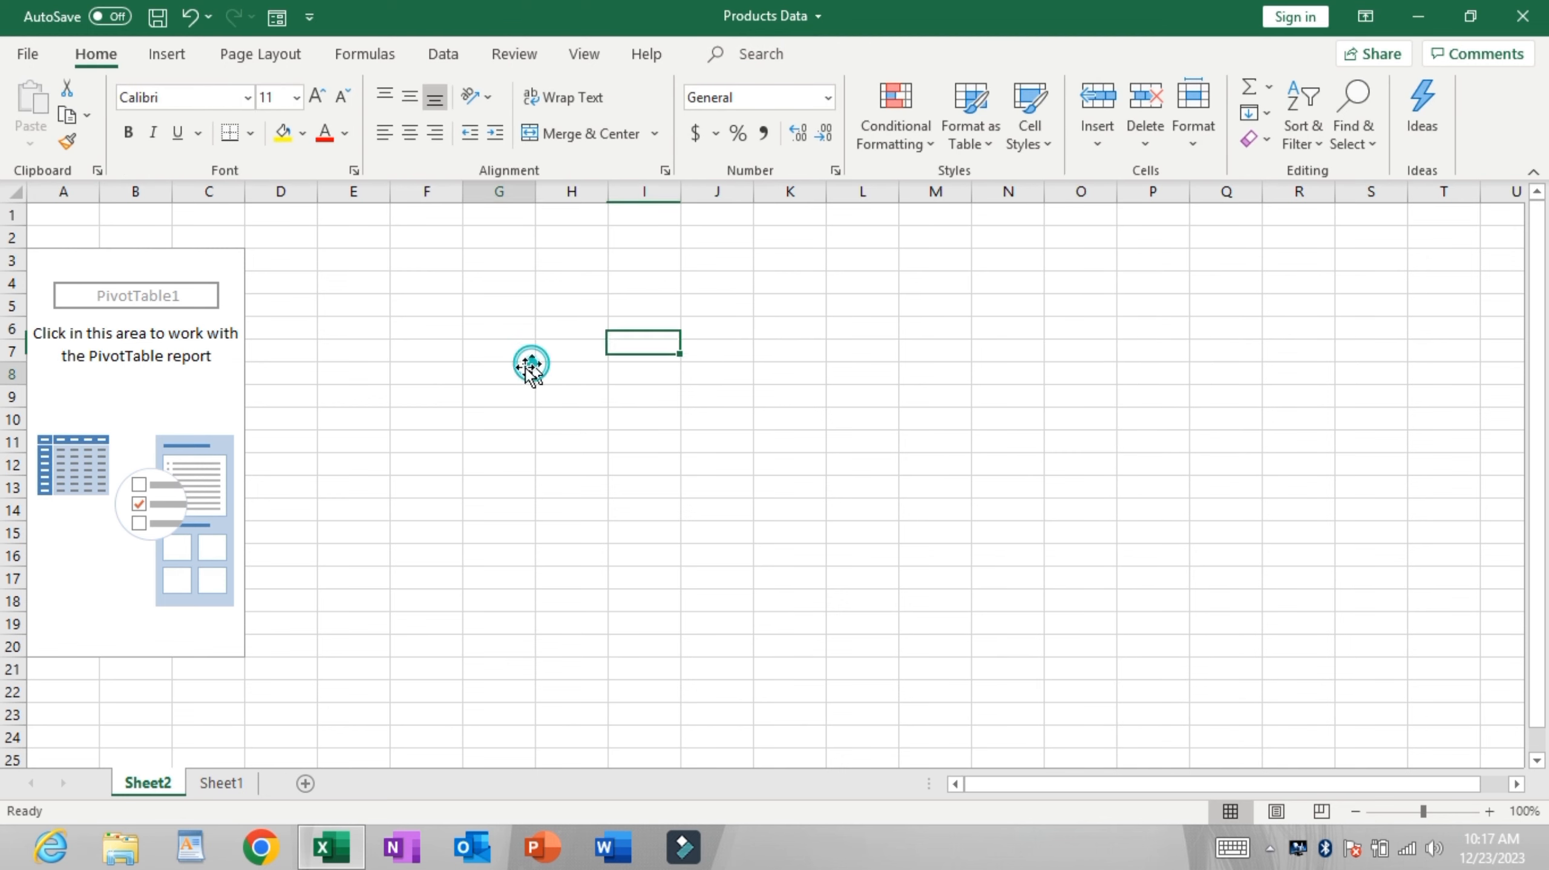
left_click(225, 373)
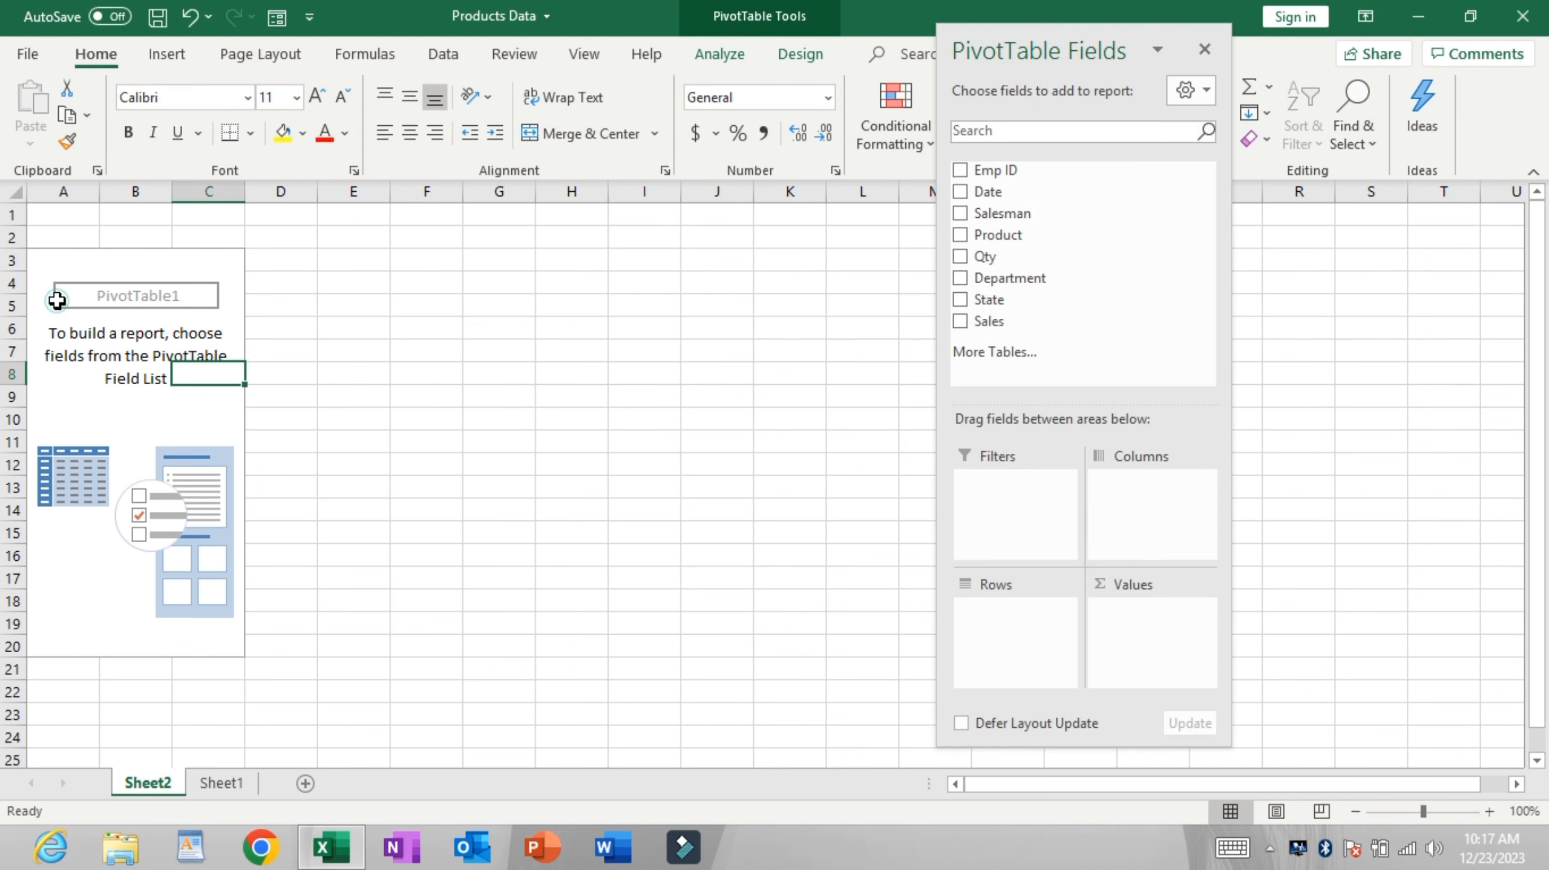
left_click(59, 280)
left_click(539, 325)
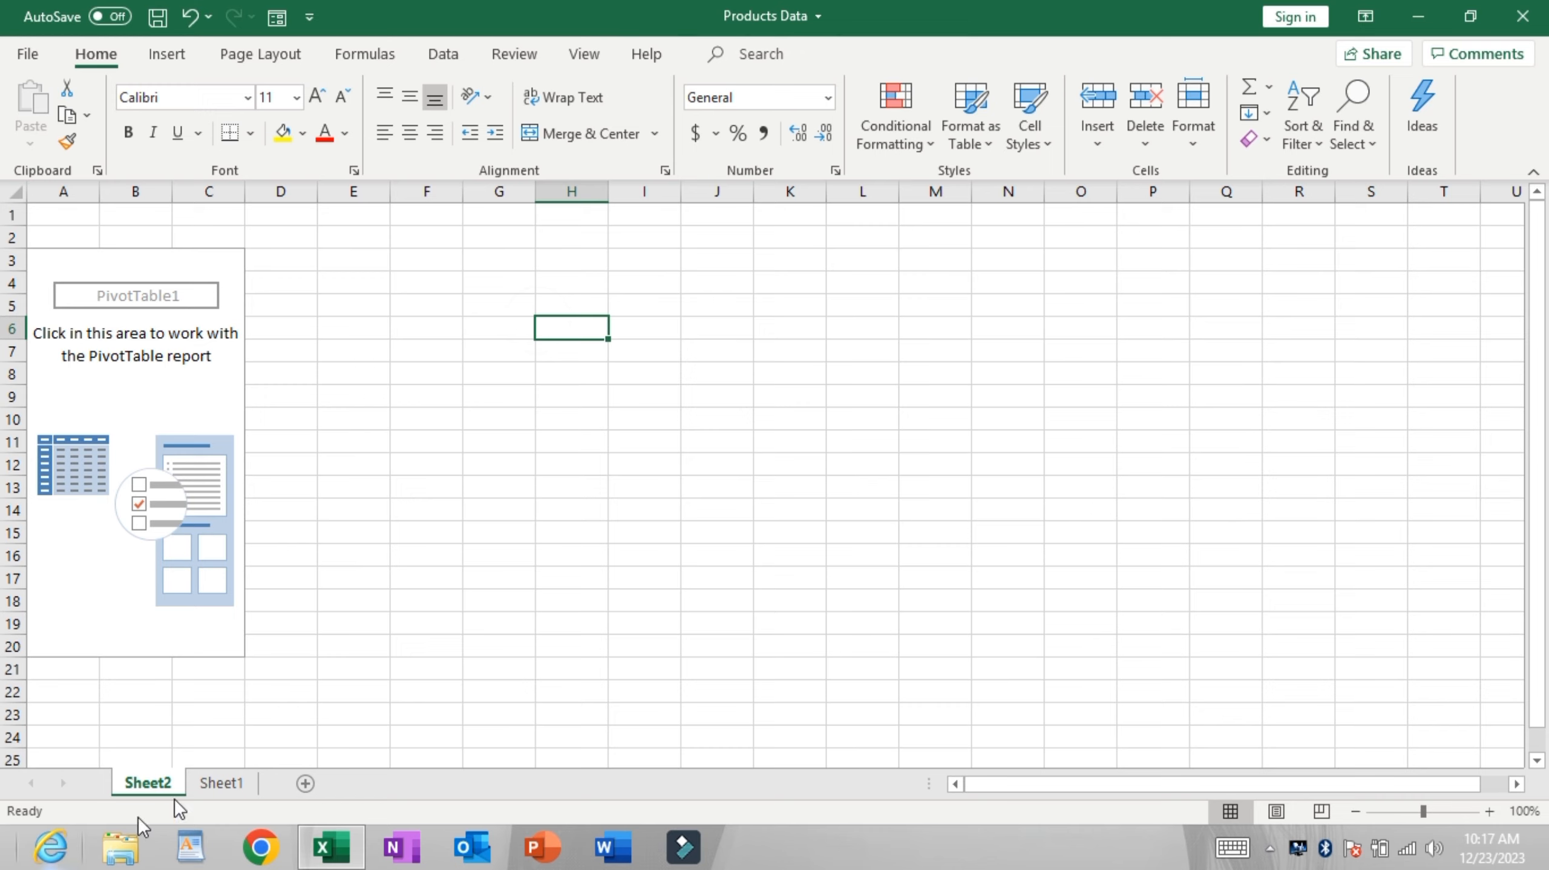
left_click(220, 783)
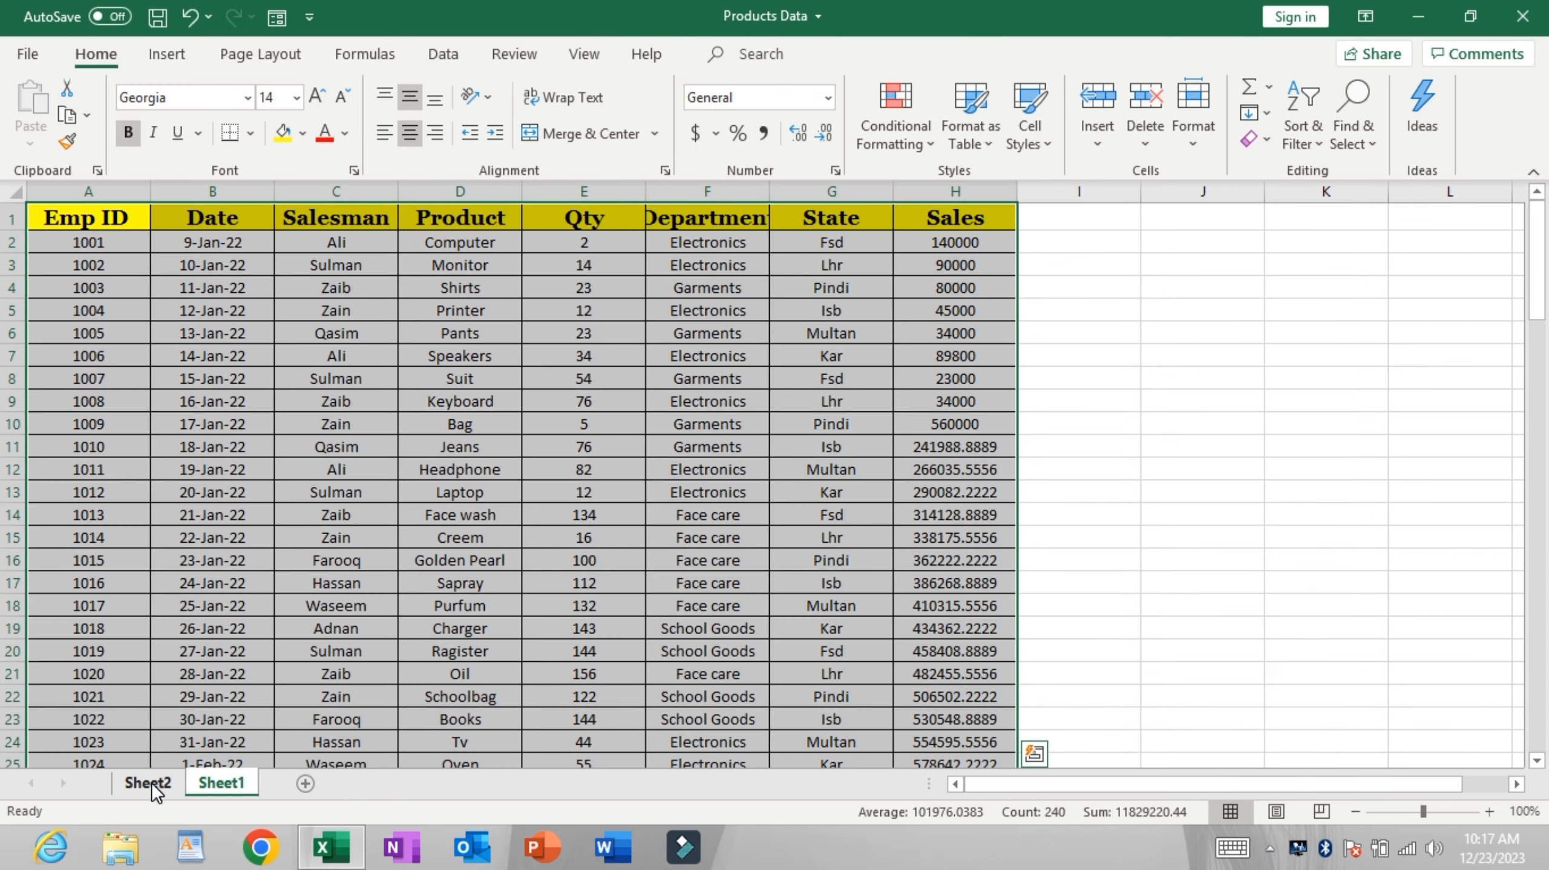
Step: Build the PivotTable on Sheet2 with Department as the rows and the sum of Sales as the values
left_click(1117, 246)
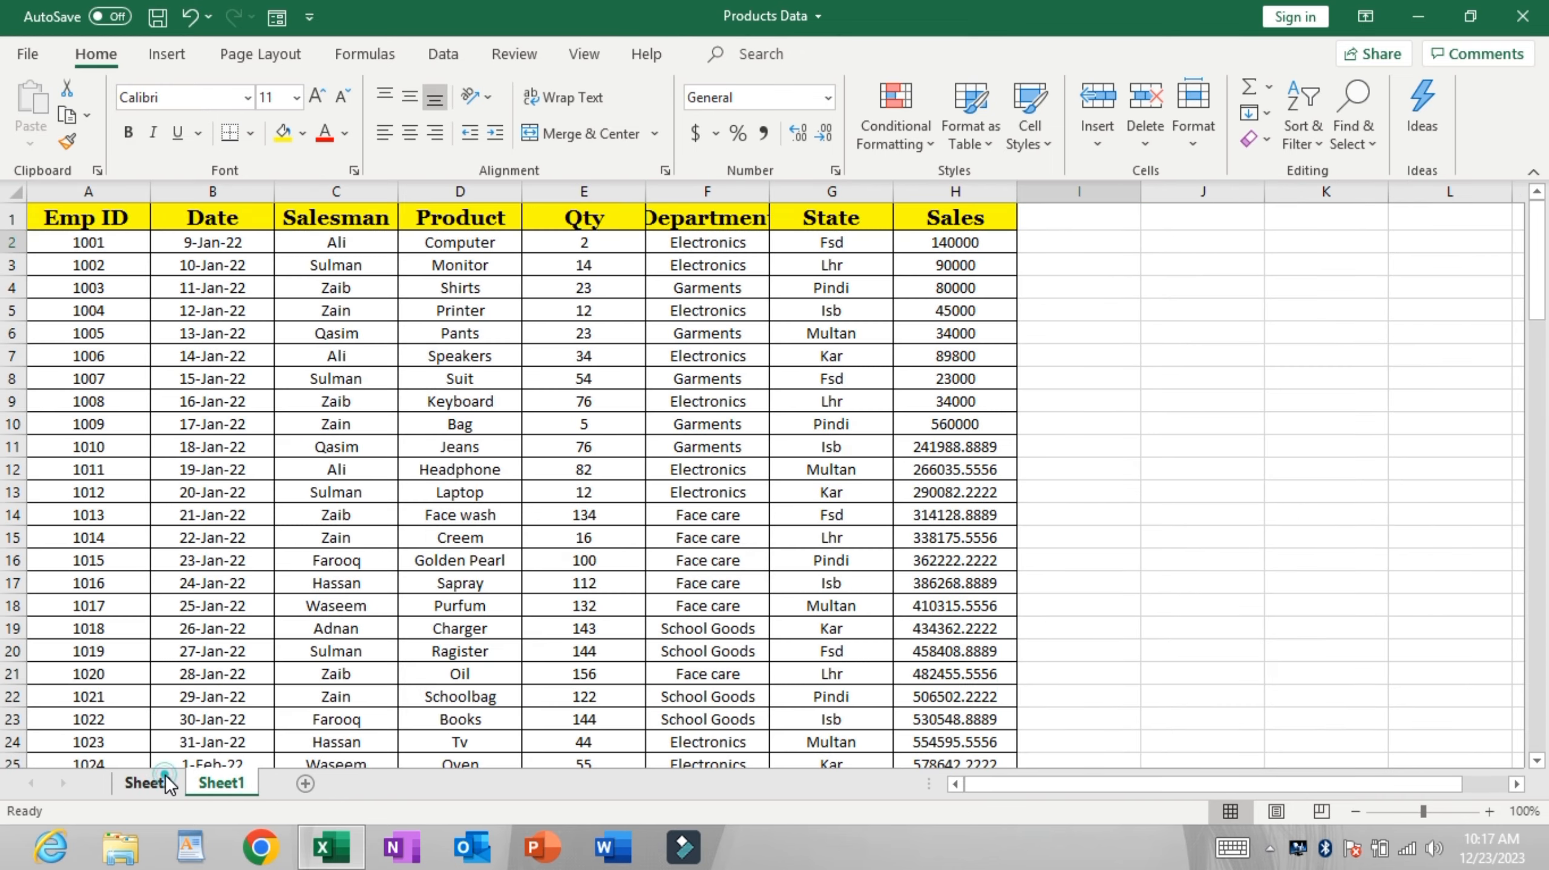
left_click(165, 780)
left_click(656, 322)
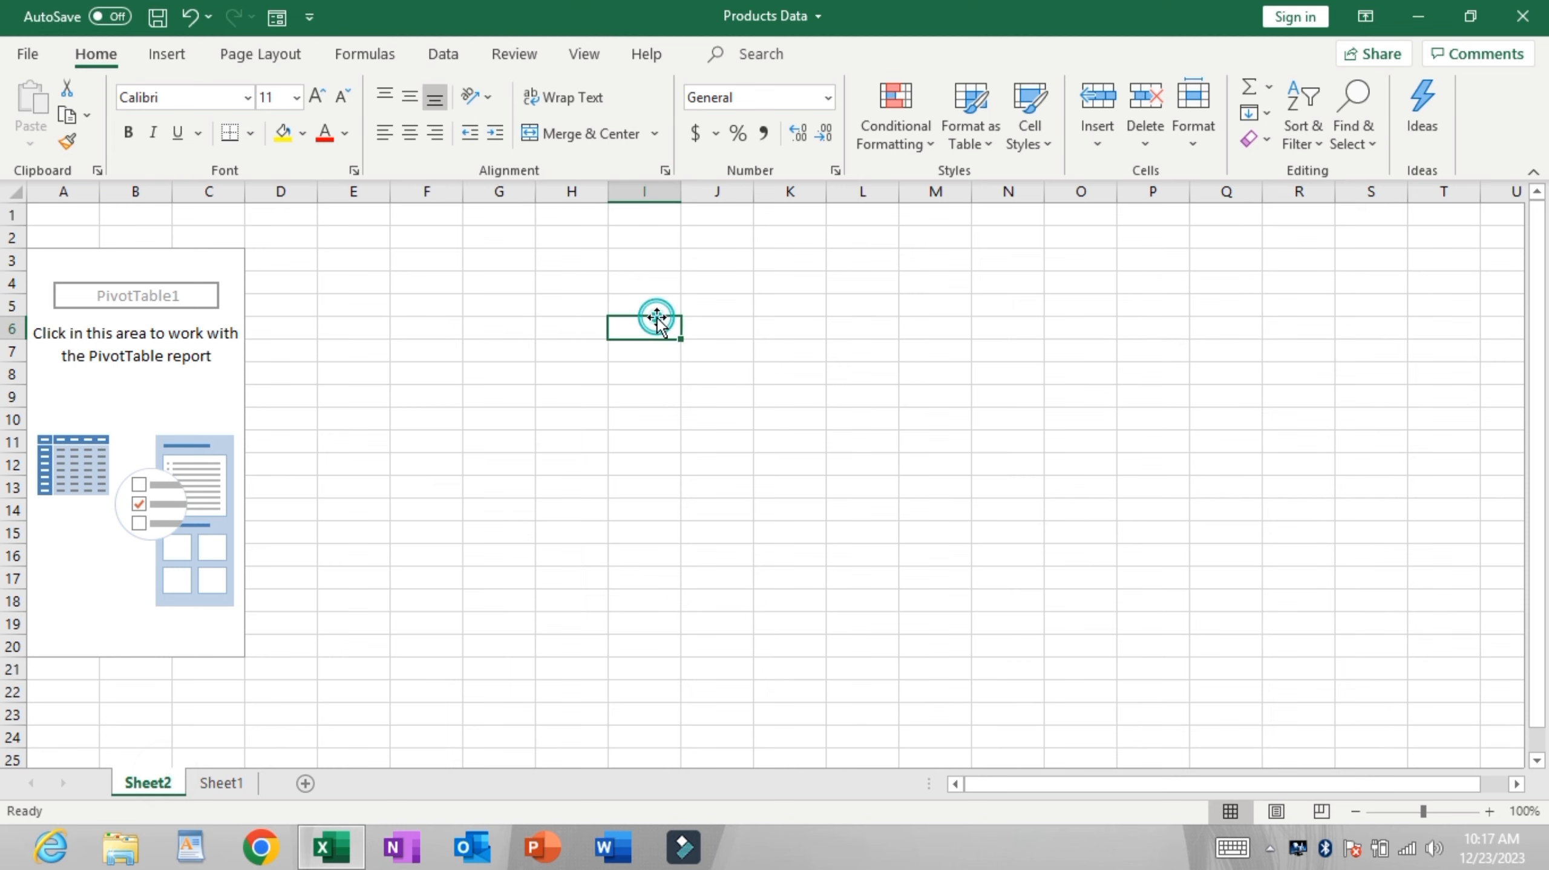
left_click(1253, 238)
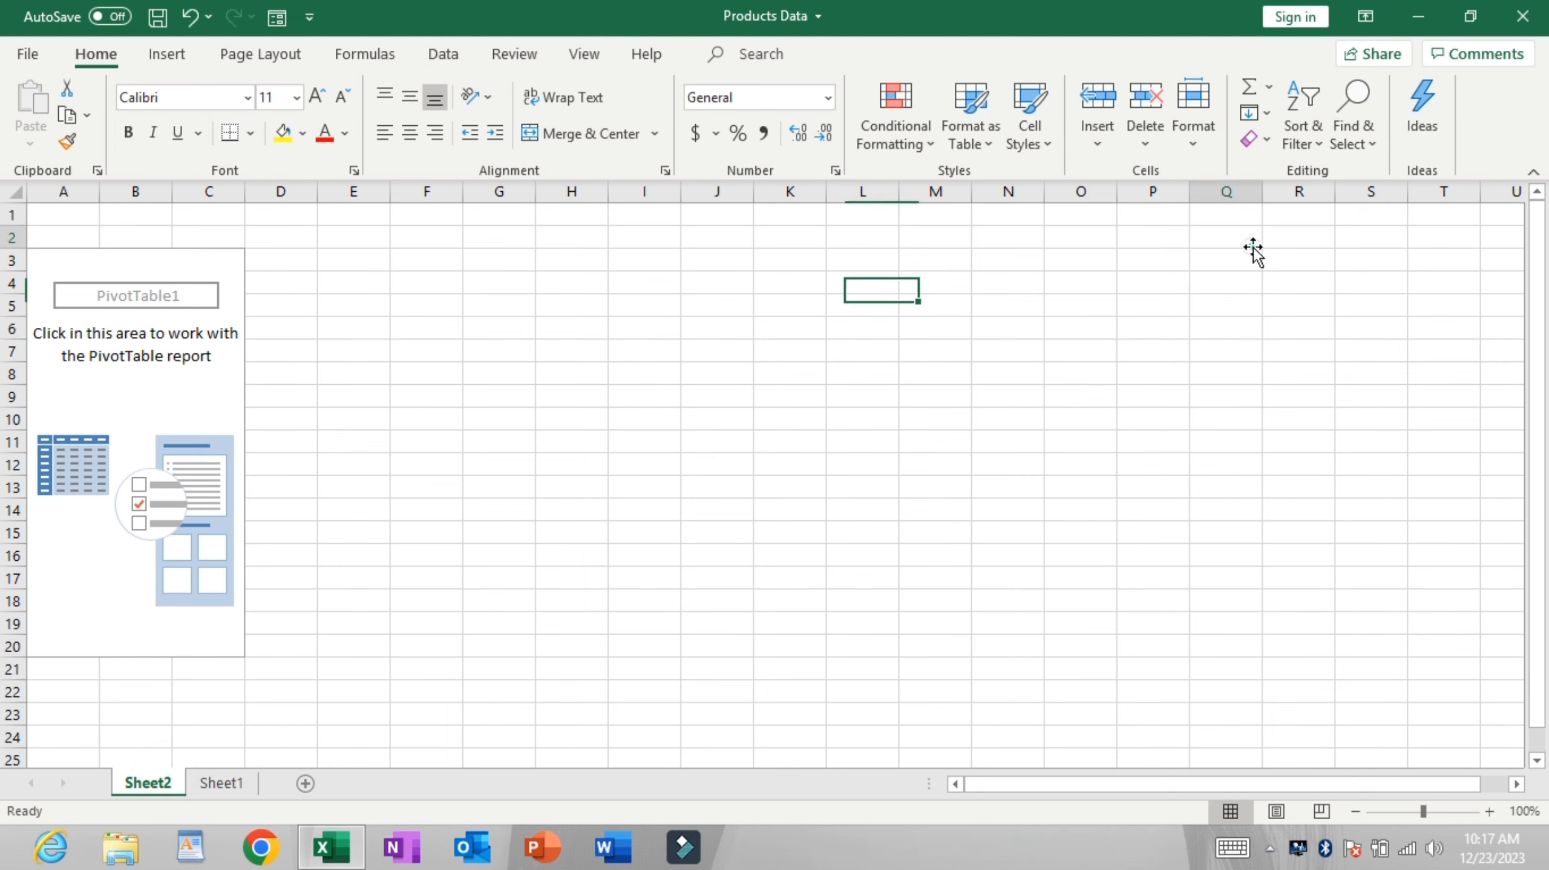
left_click(211, 418)
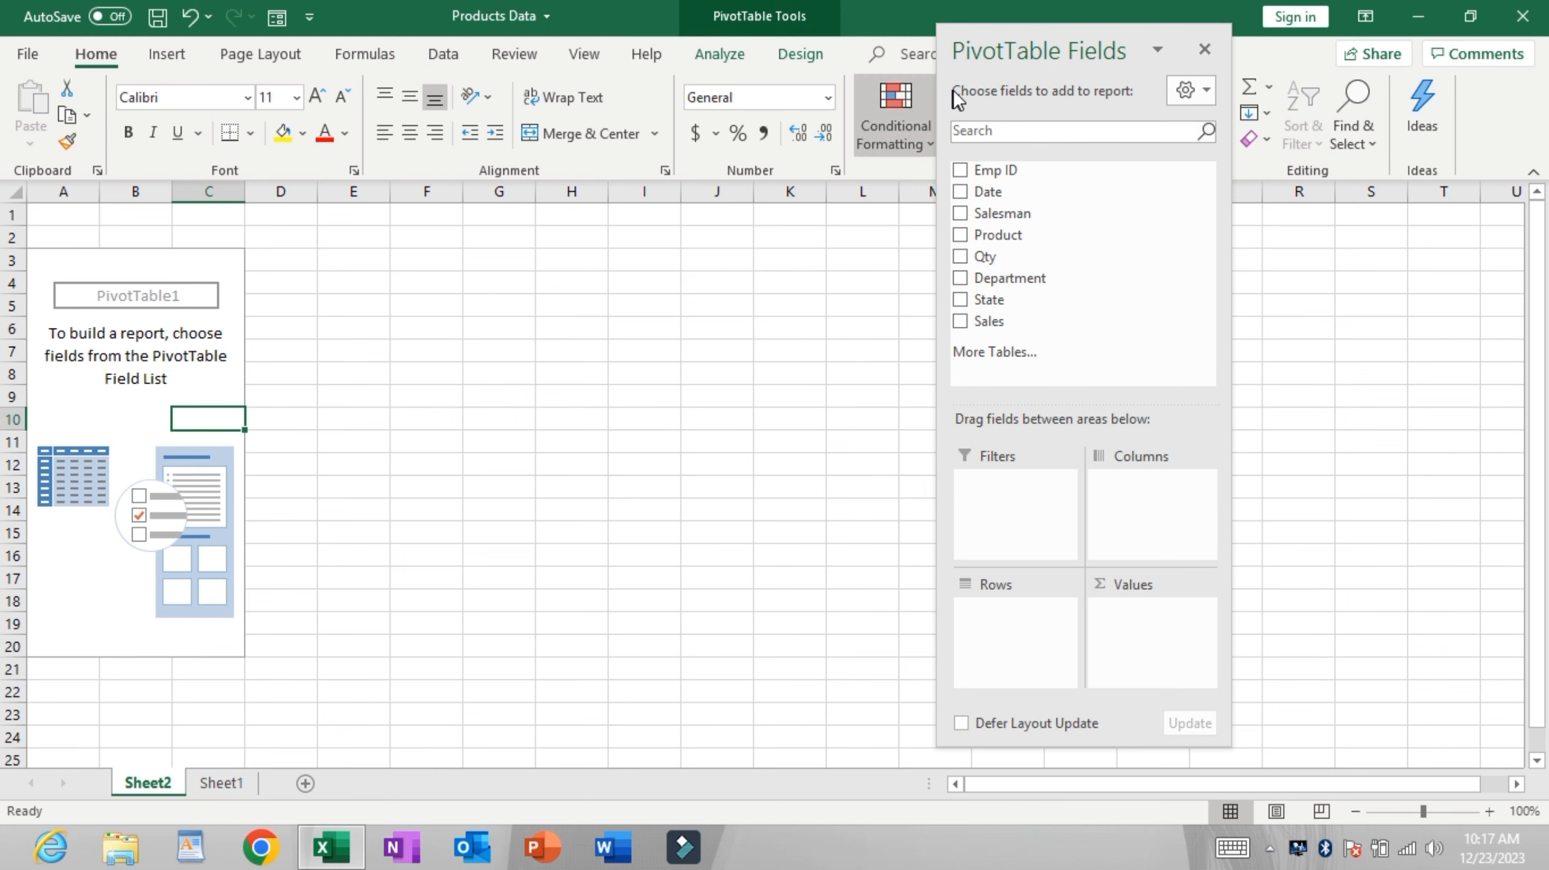
mouse_move(1099, 38)
left_mouse_down()
mouse_move(1389, 46)
mouse_move(1092, 40)
left_mouse_up()
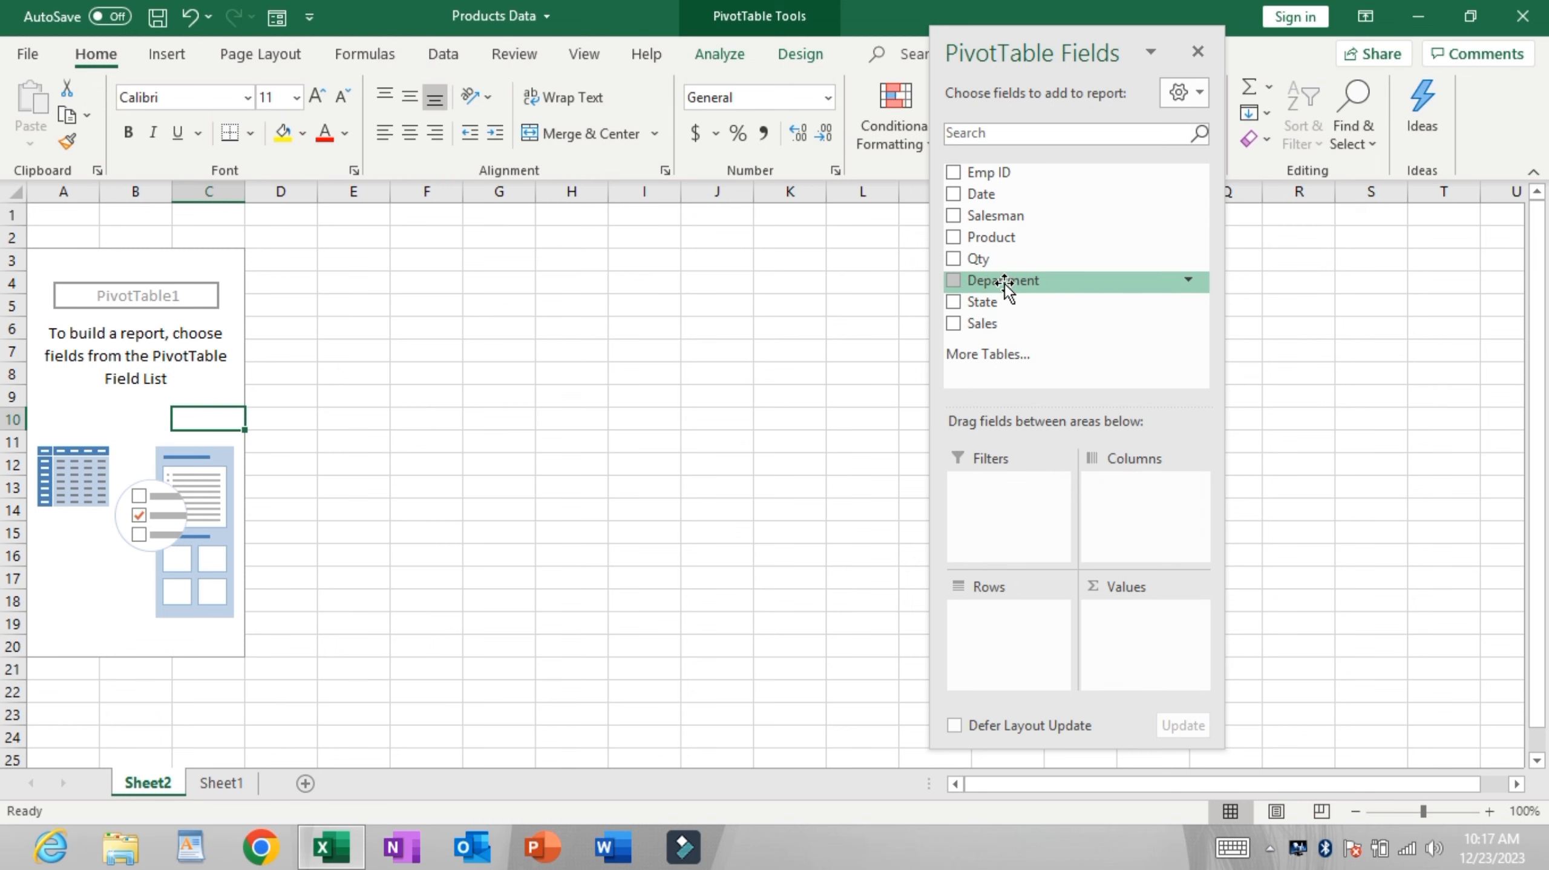
left_click_drag(1003, 281, 1007, 638)
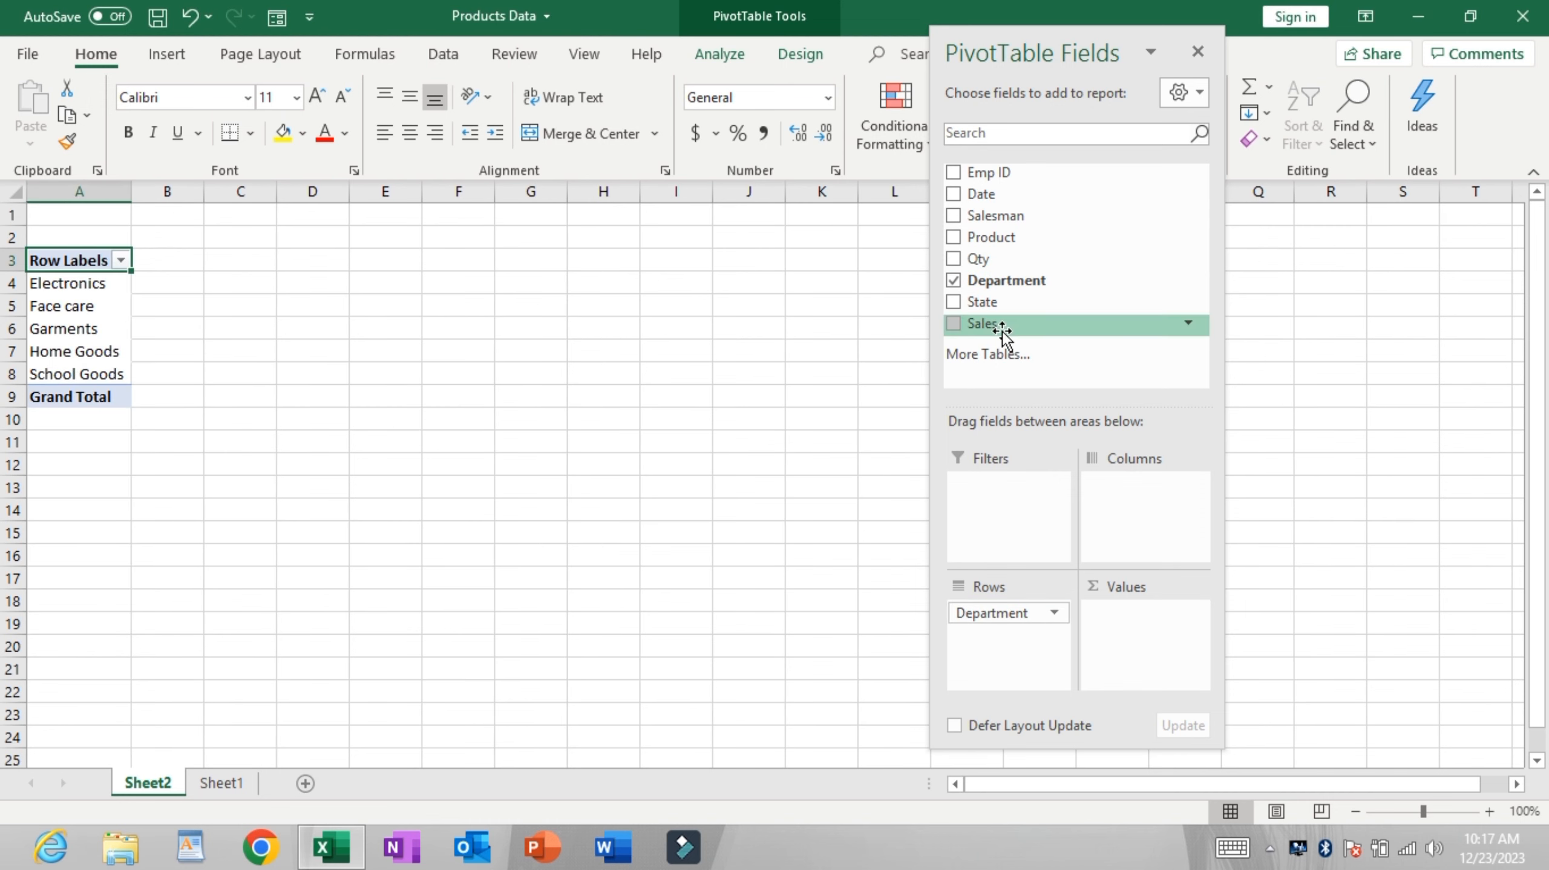
left_click_drag(69, 287, 73, 374)
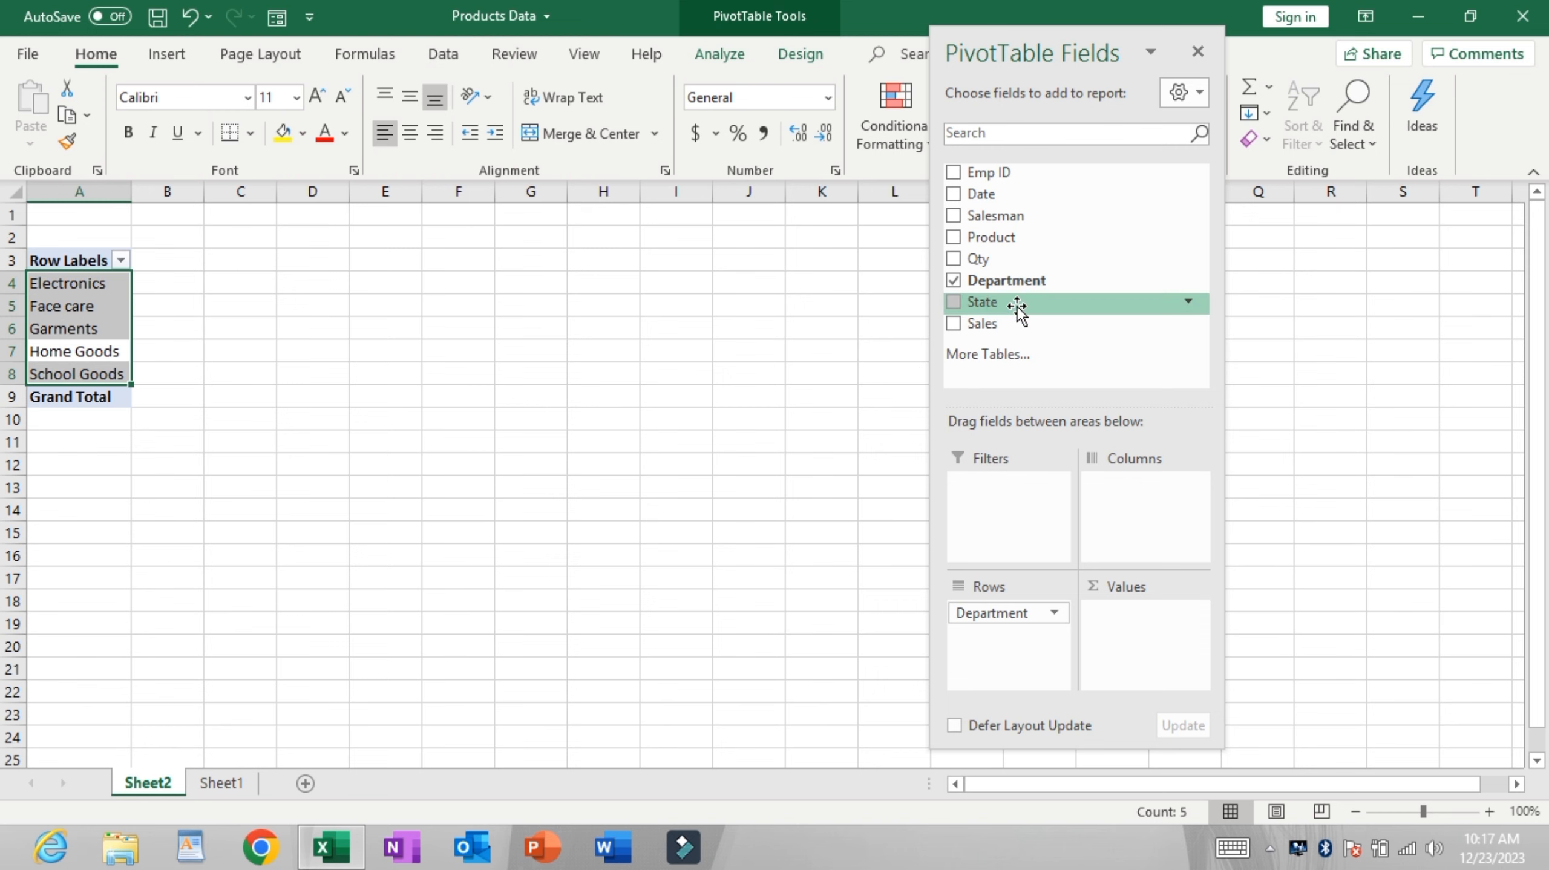
left_click_drag(1015, 326, 1170, 625)
left_click(231, 340)
Step: Remove all decimal places from the five department totals in the Sum of Sales column
left_click_drag(180, 308, 211, 373)
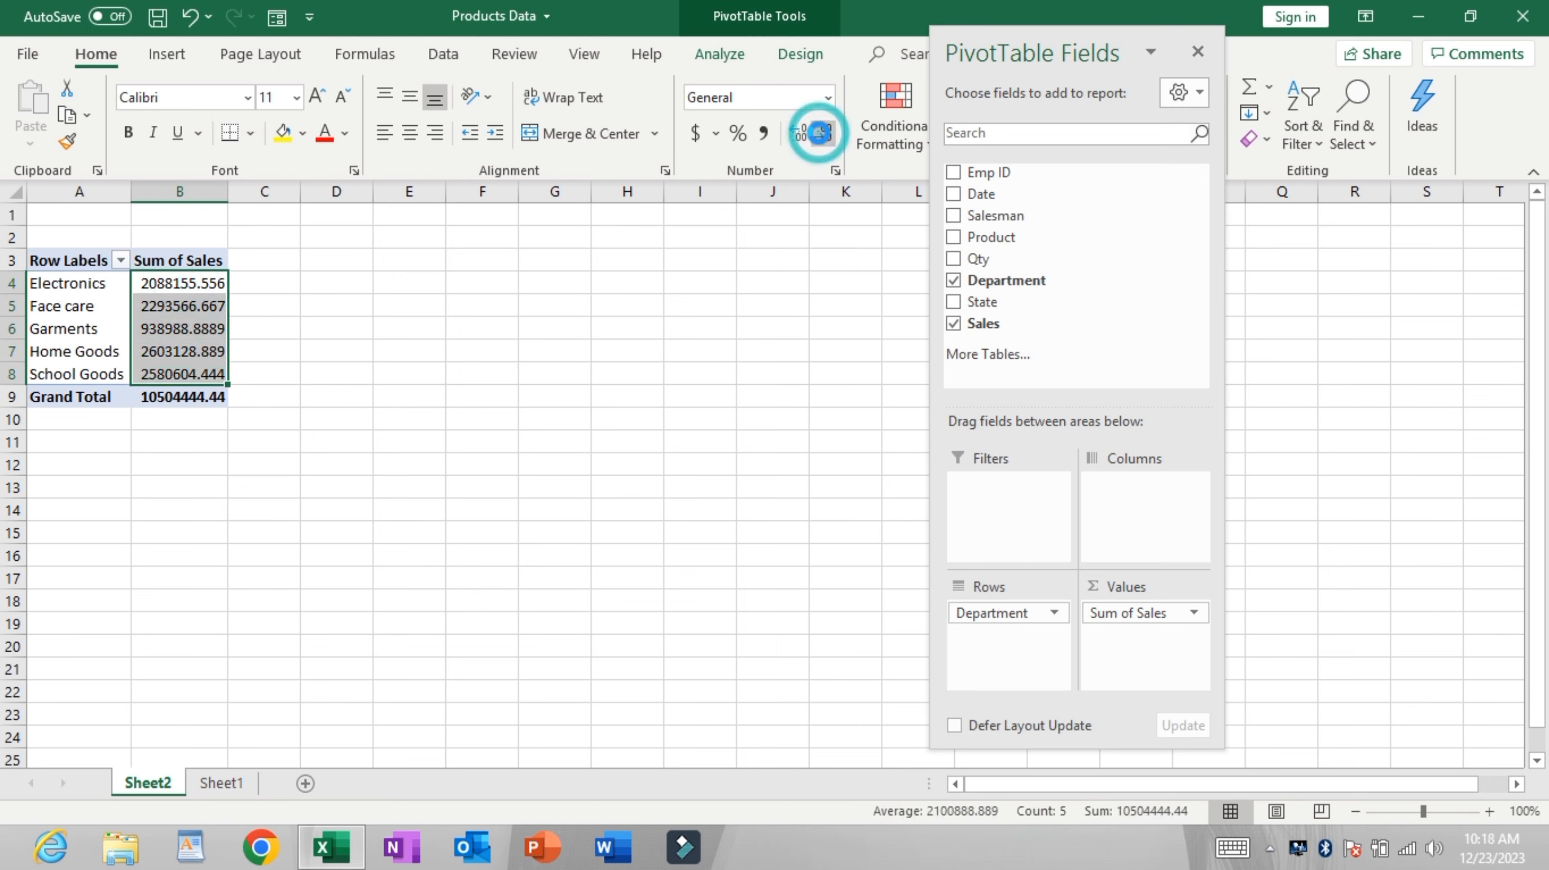
left_click(825, 135)
left_click(825, 135)
left_click(825, 136)
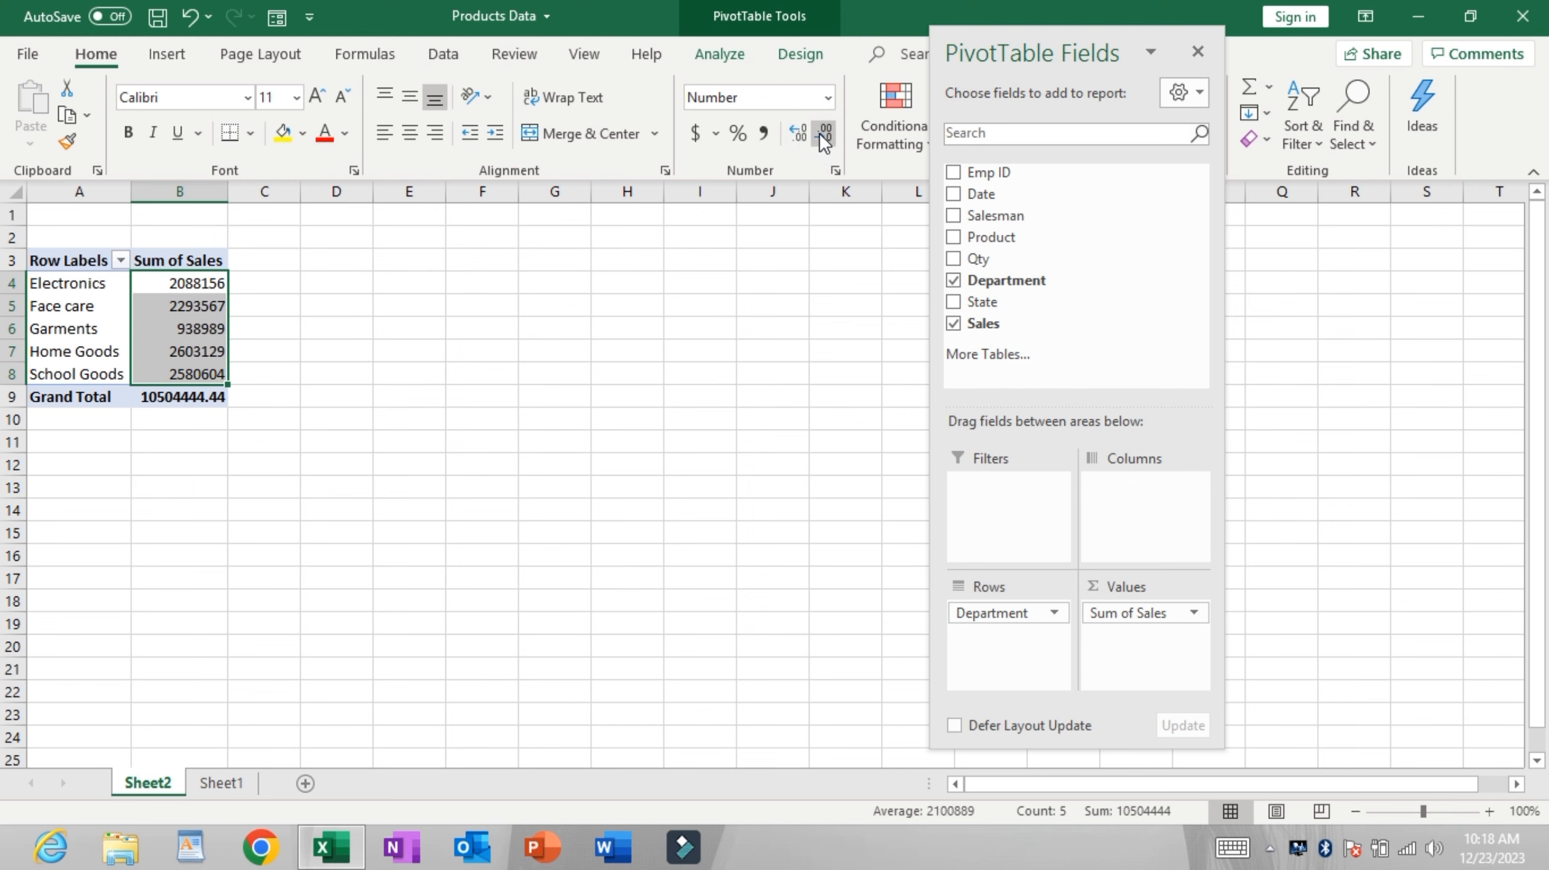
left_click(391, 440)
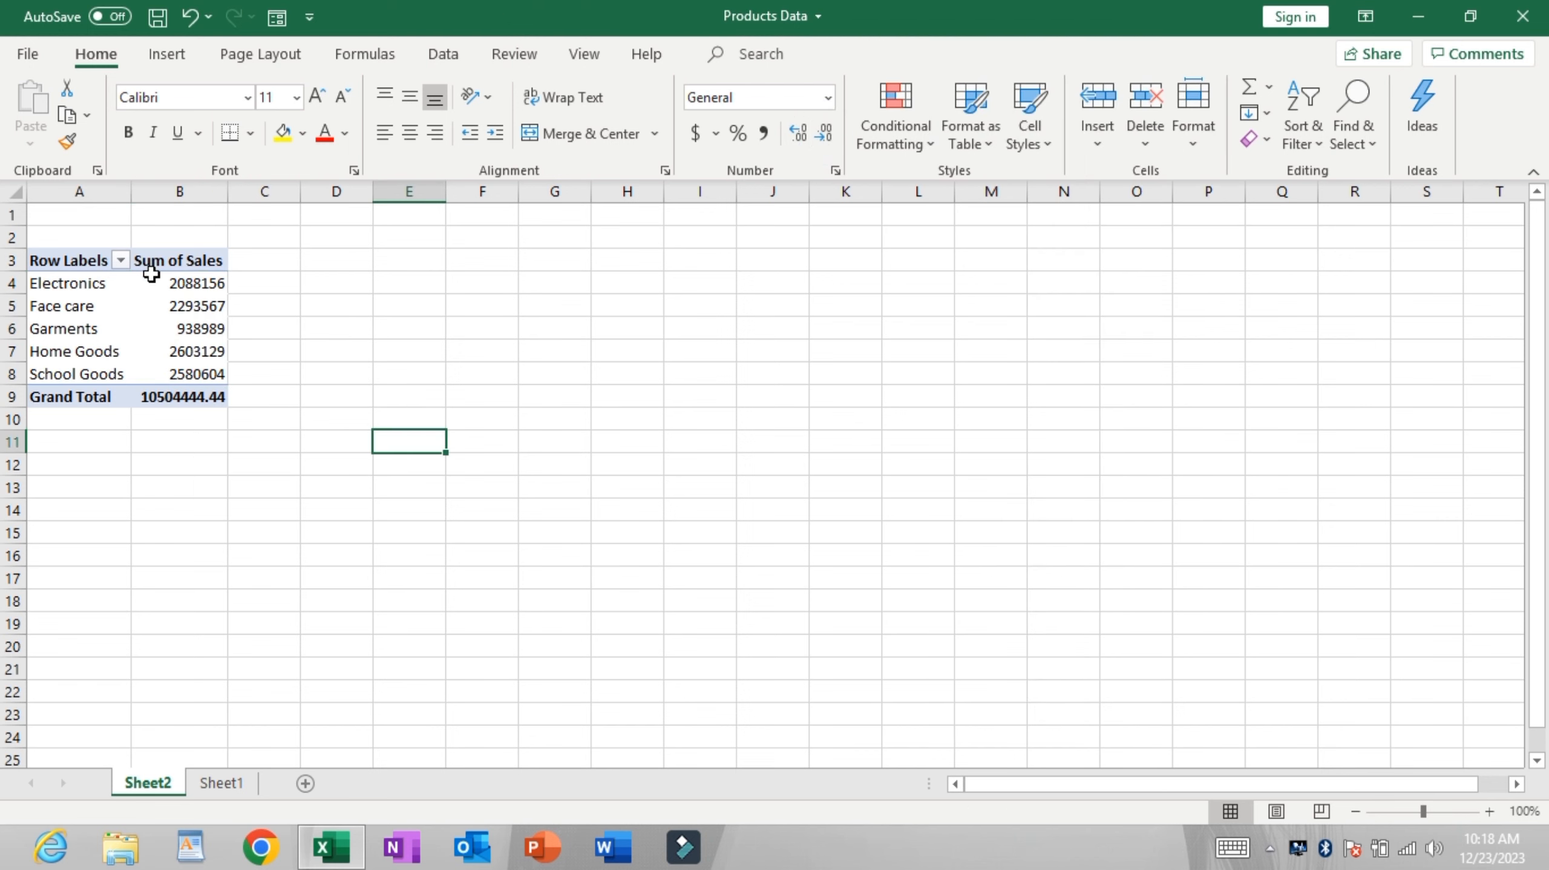
left_click(122, 261)
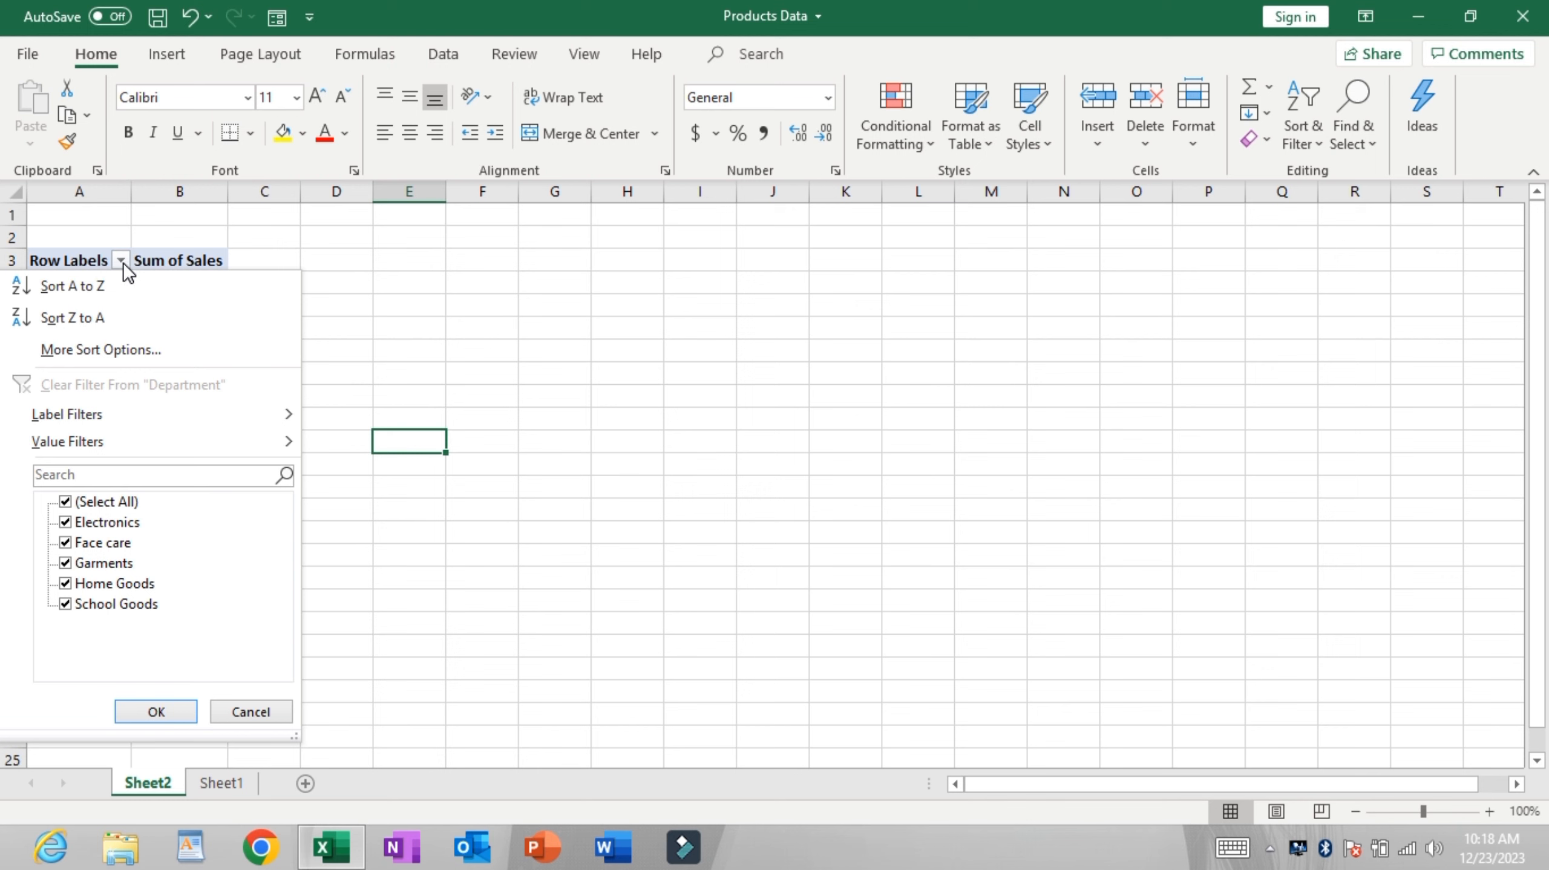
left_click(120, 260)
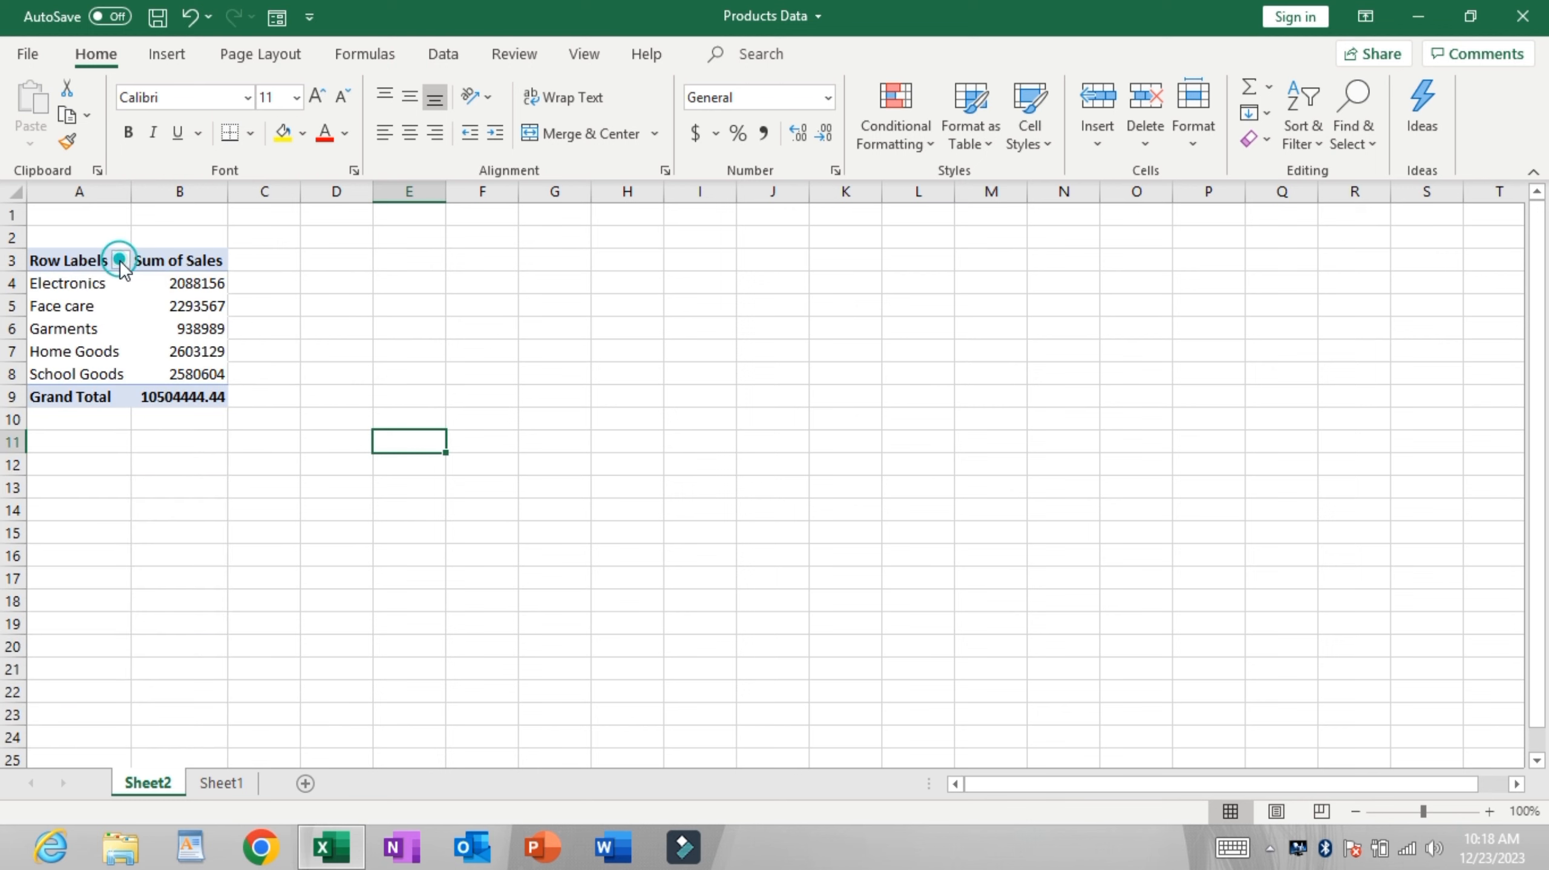
left_click(274, 330)
left_click(185, 290)
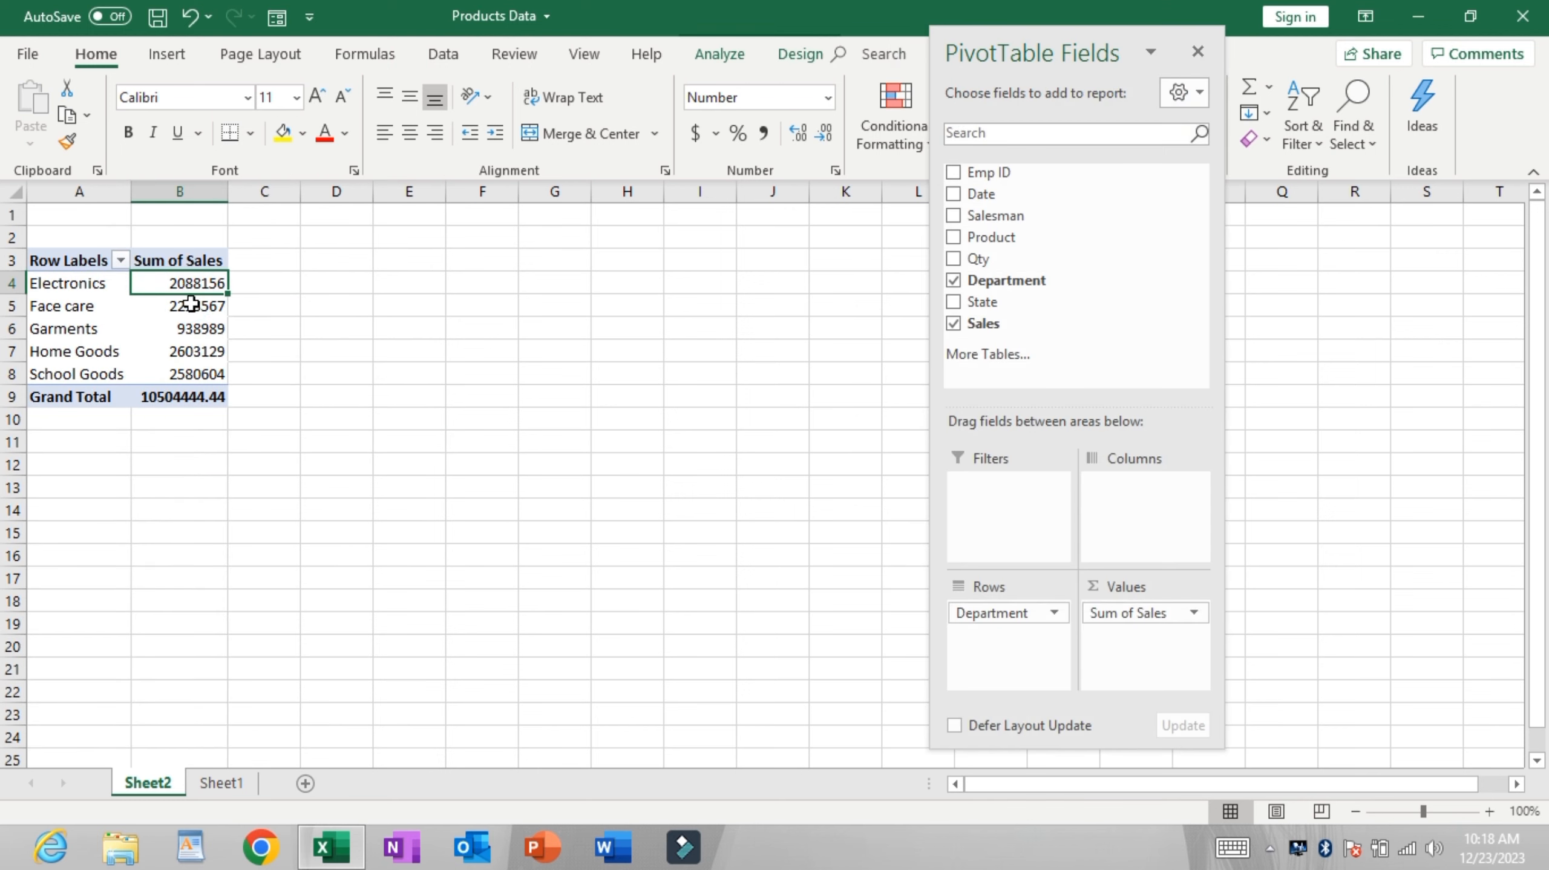
left_click(400, 416)
Step: Format the Sales column of the source data on Sheet1 without decimal places
left_click(207, 784)
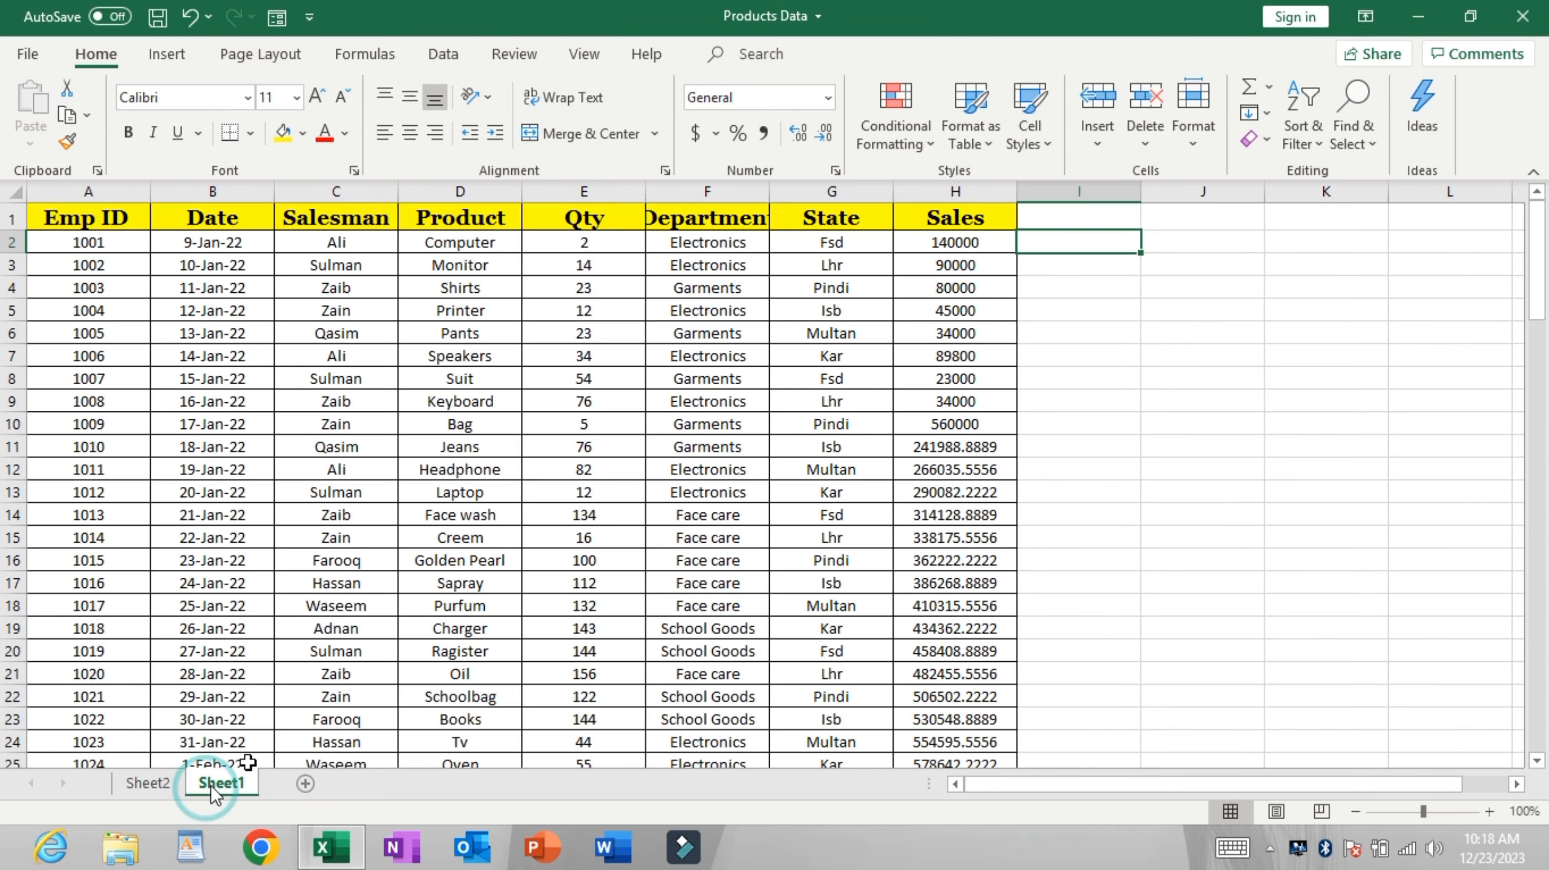
scroll(956, 308, "down", 1)
scroll(955, 308, "up", 1)
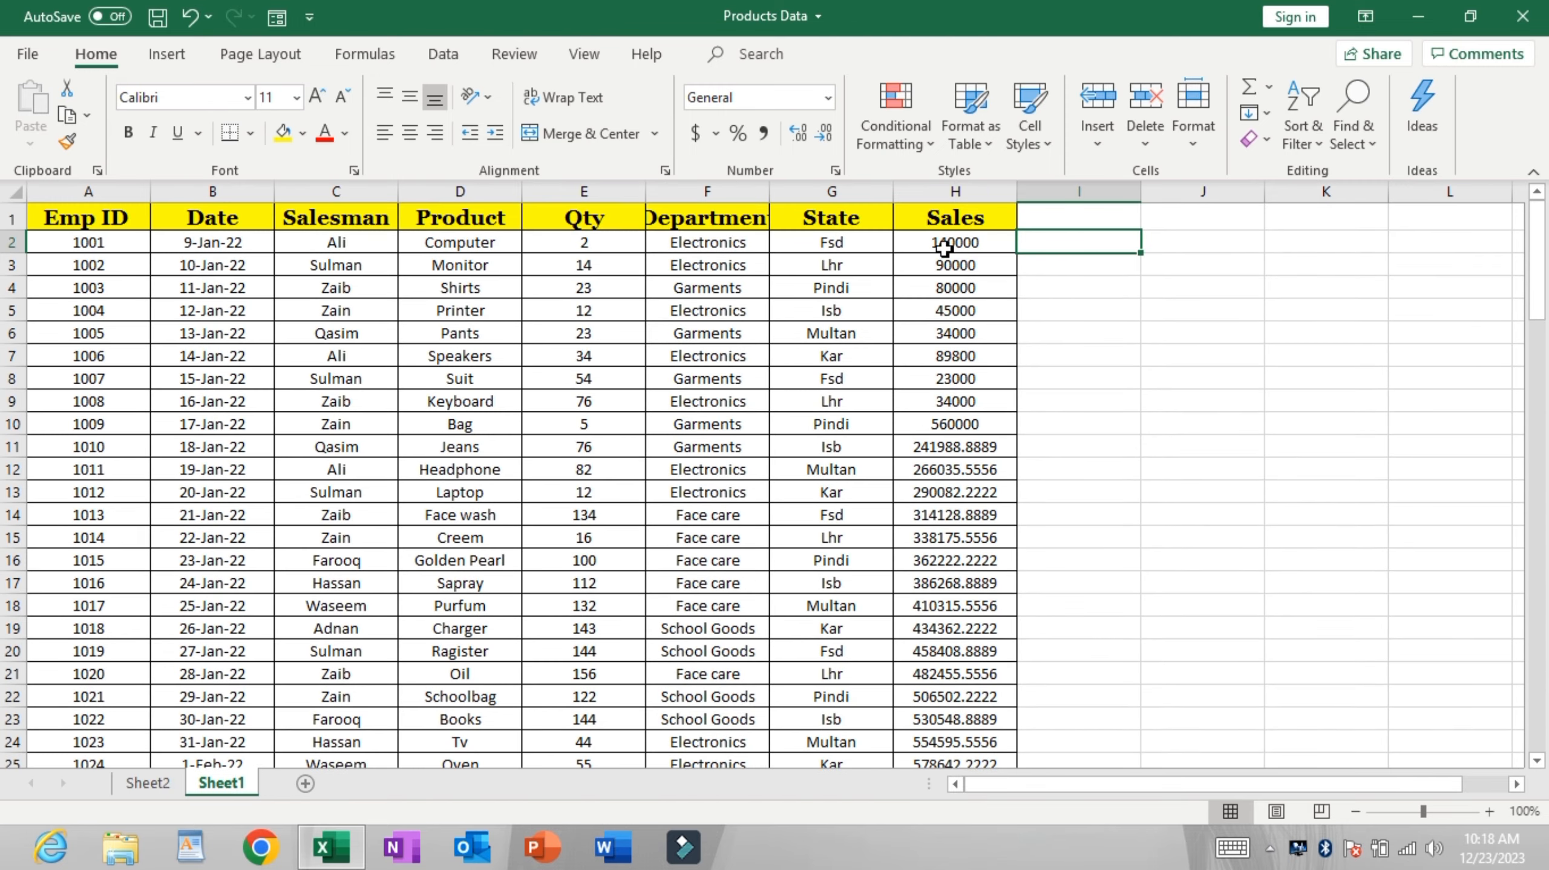
left_click_drag(941, 244, 956, 673)
left_click_drag(995, 532, 1002, 184)
left_click_drag(1002, 180, 1001, 245)
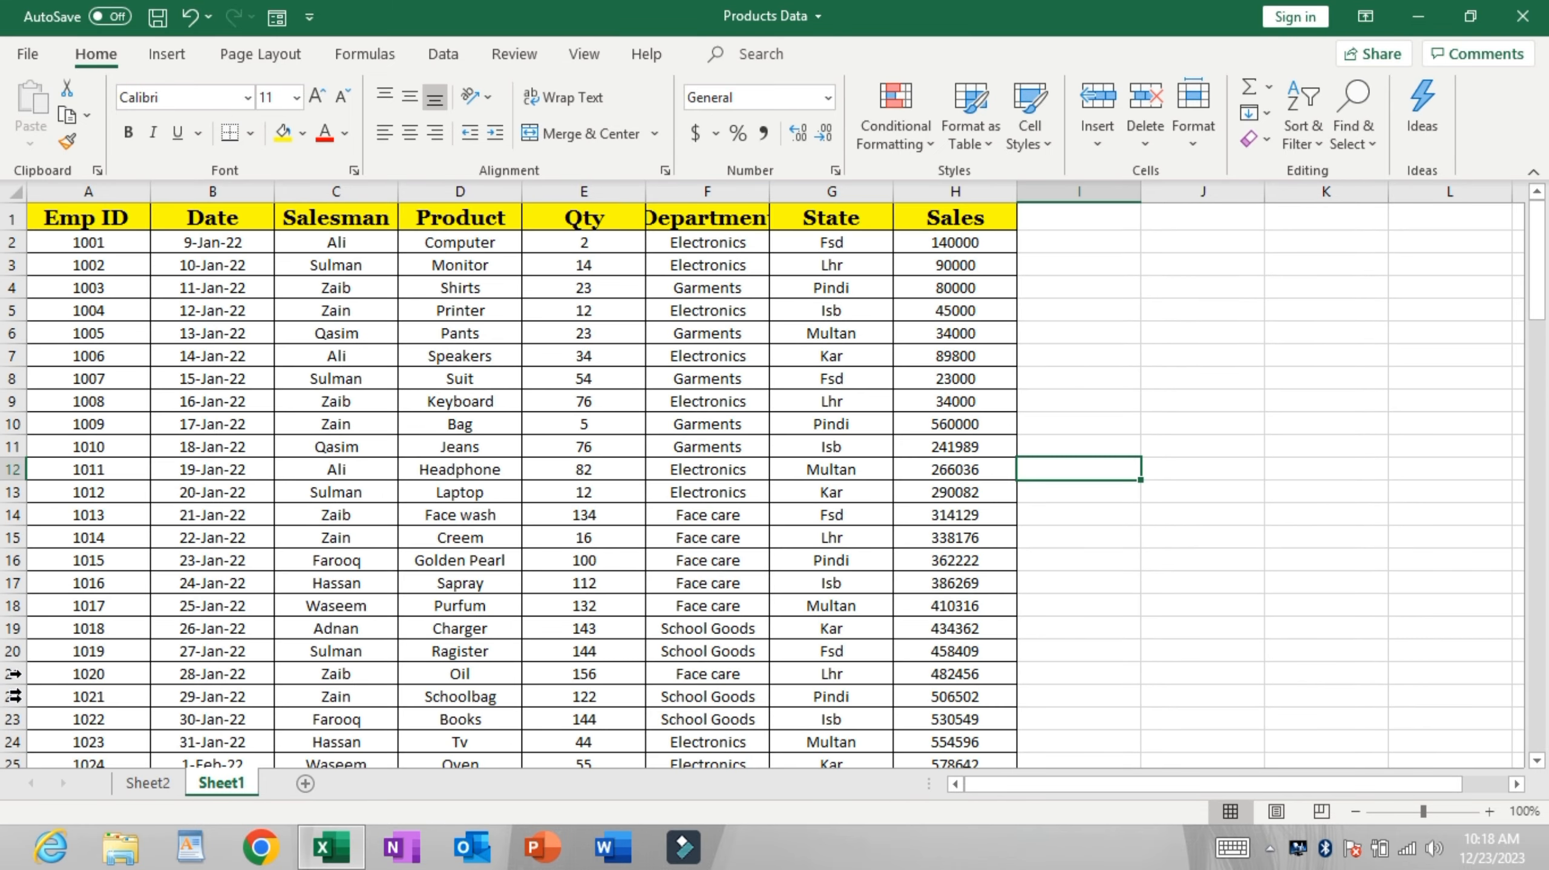
Step: Extract the detail records behind the Electronics sales total of the PivotTable onto a new sheet
left_click(147, 783)
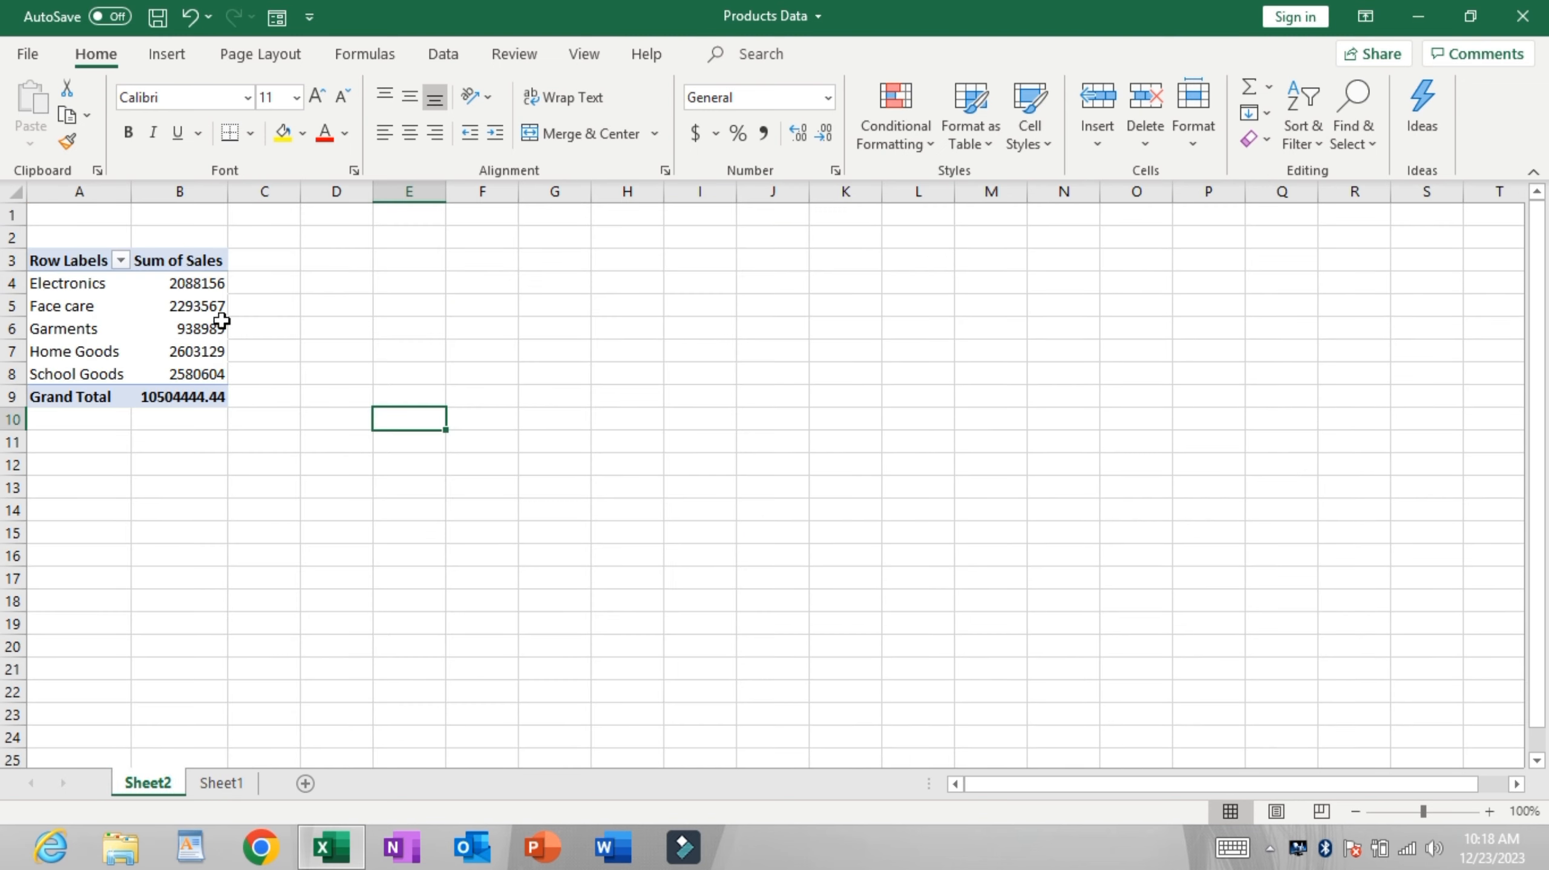
left_click(202, 306)
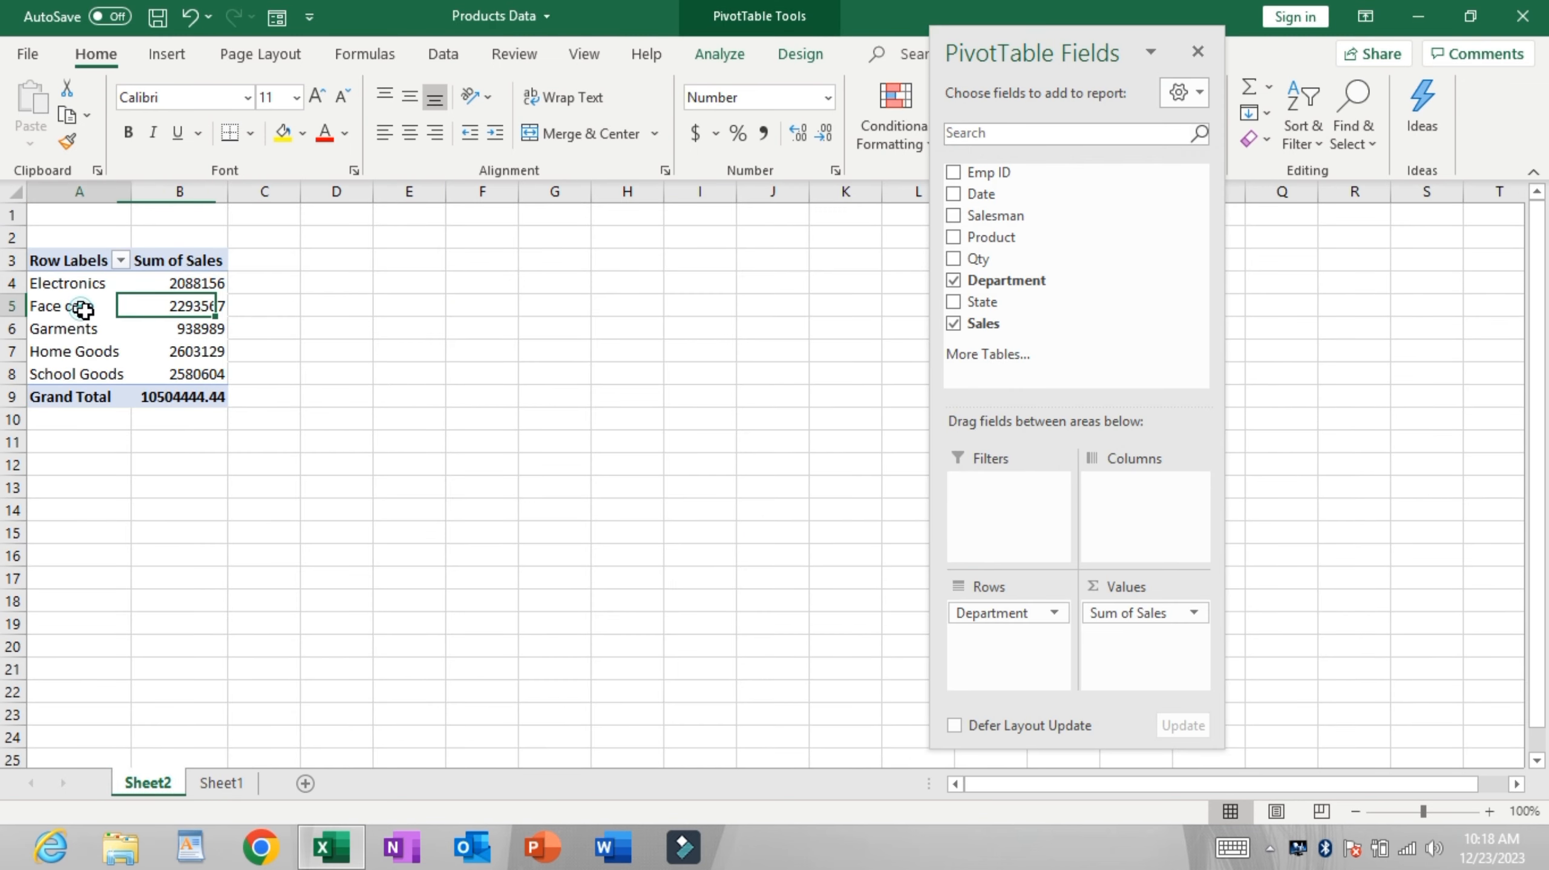
left_click(76, 305)
left_click(191, 286)
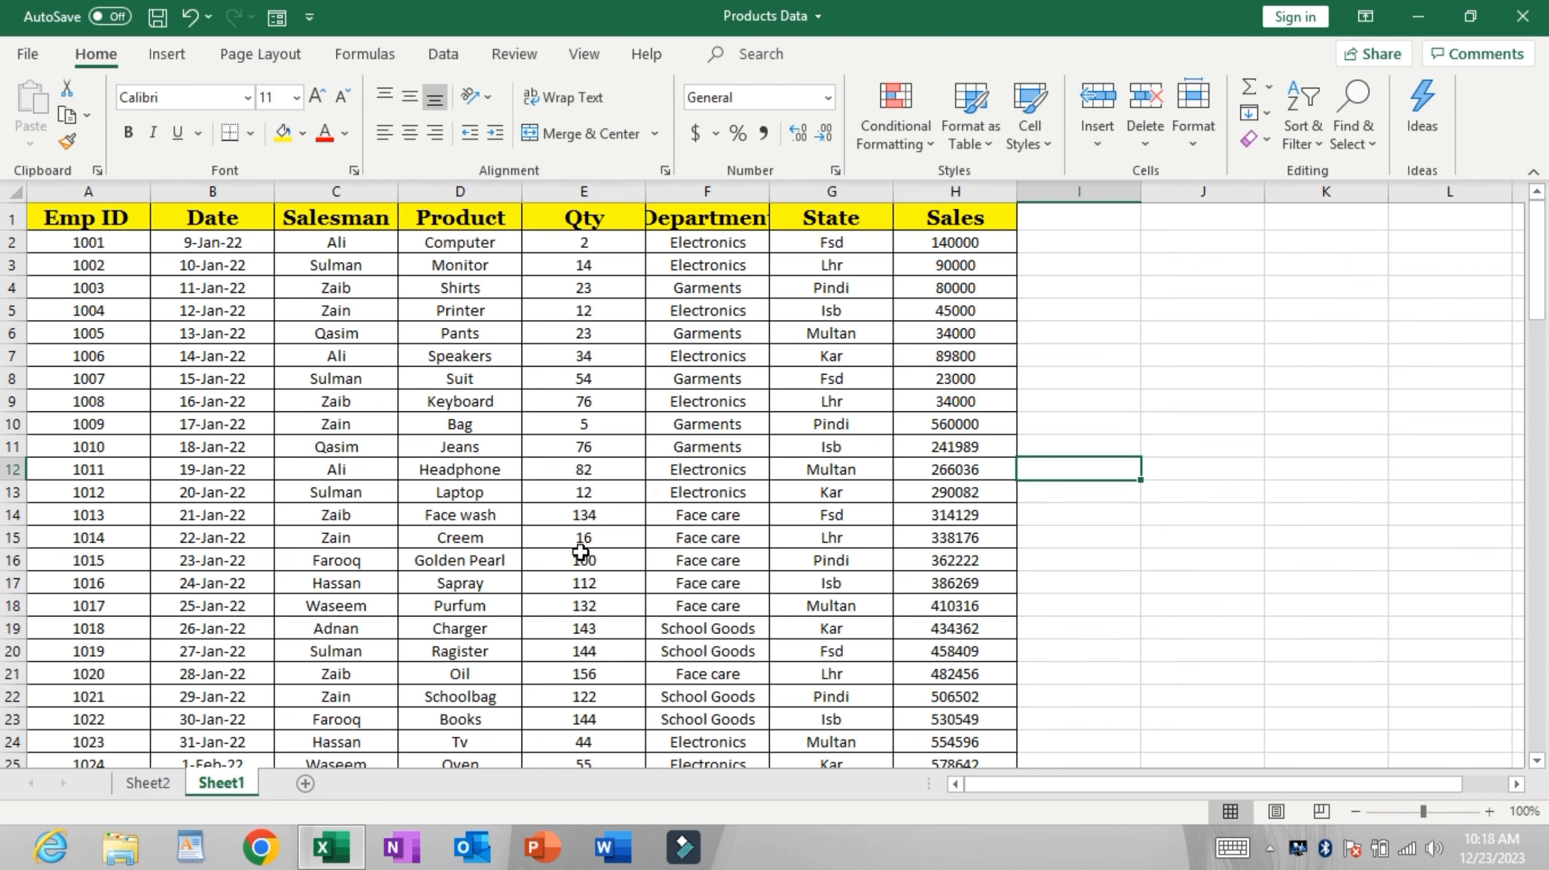
left_click(147, 786)
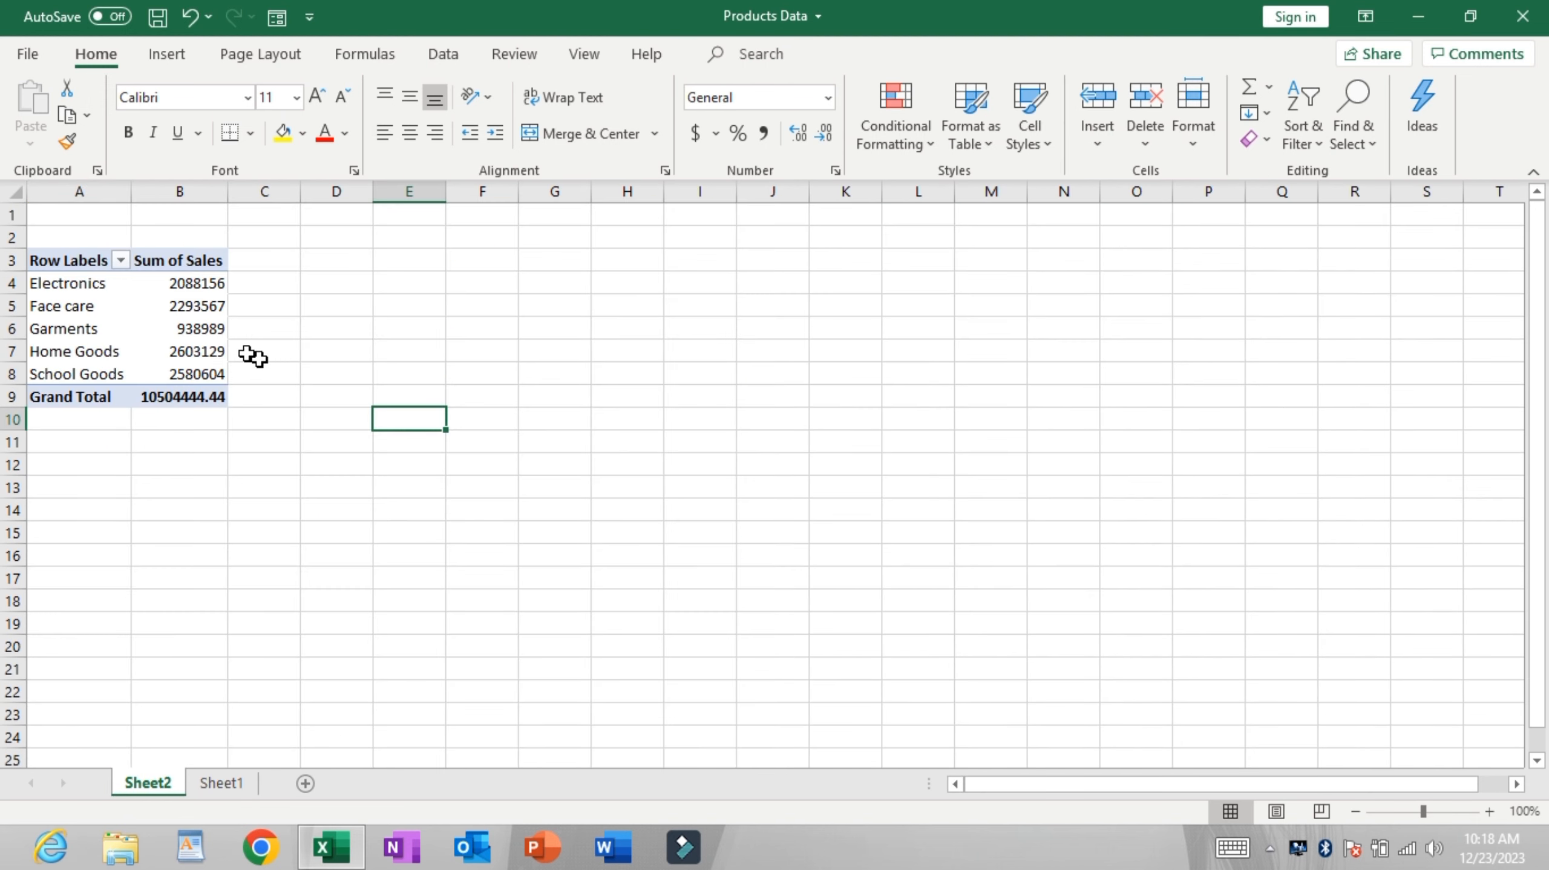
left_click(202, 306)
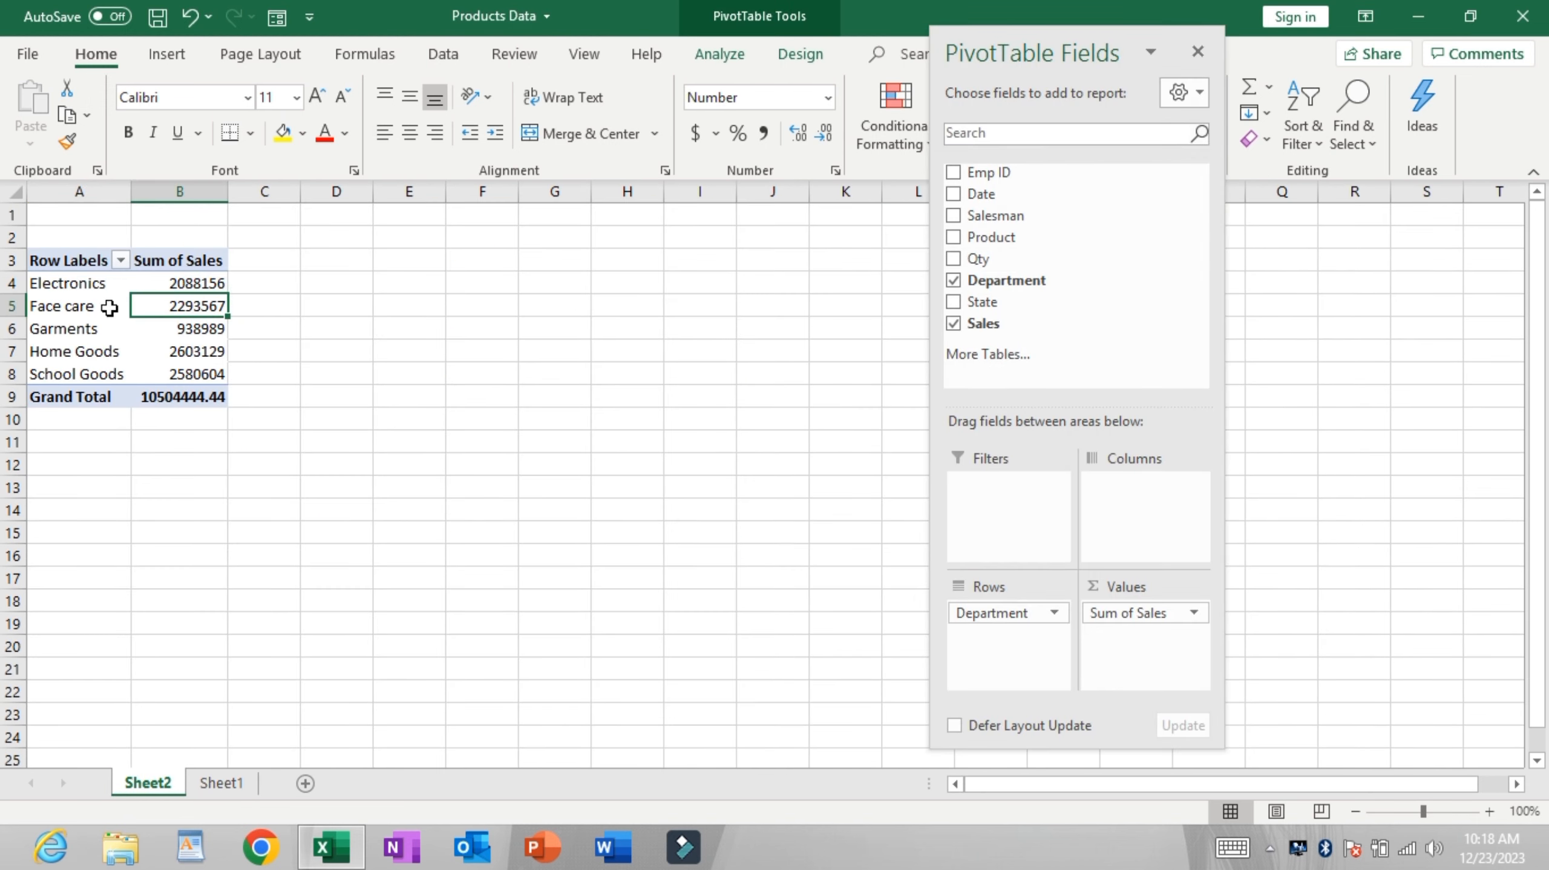
left_click(109, 306)
left_click(190, 285)
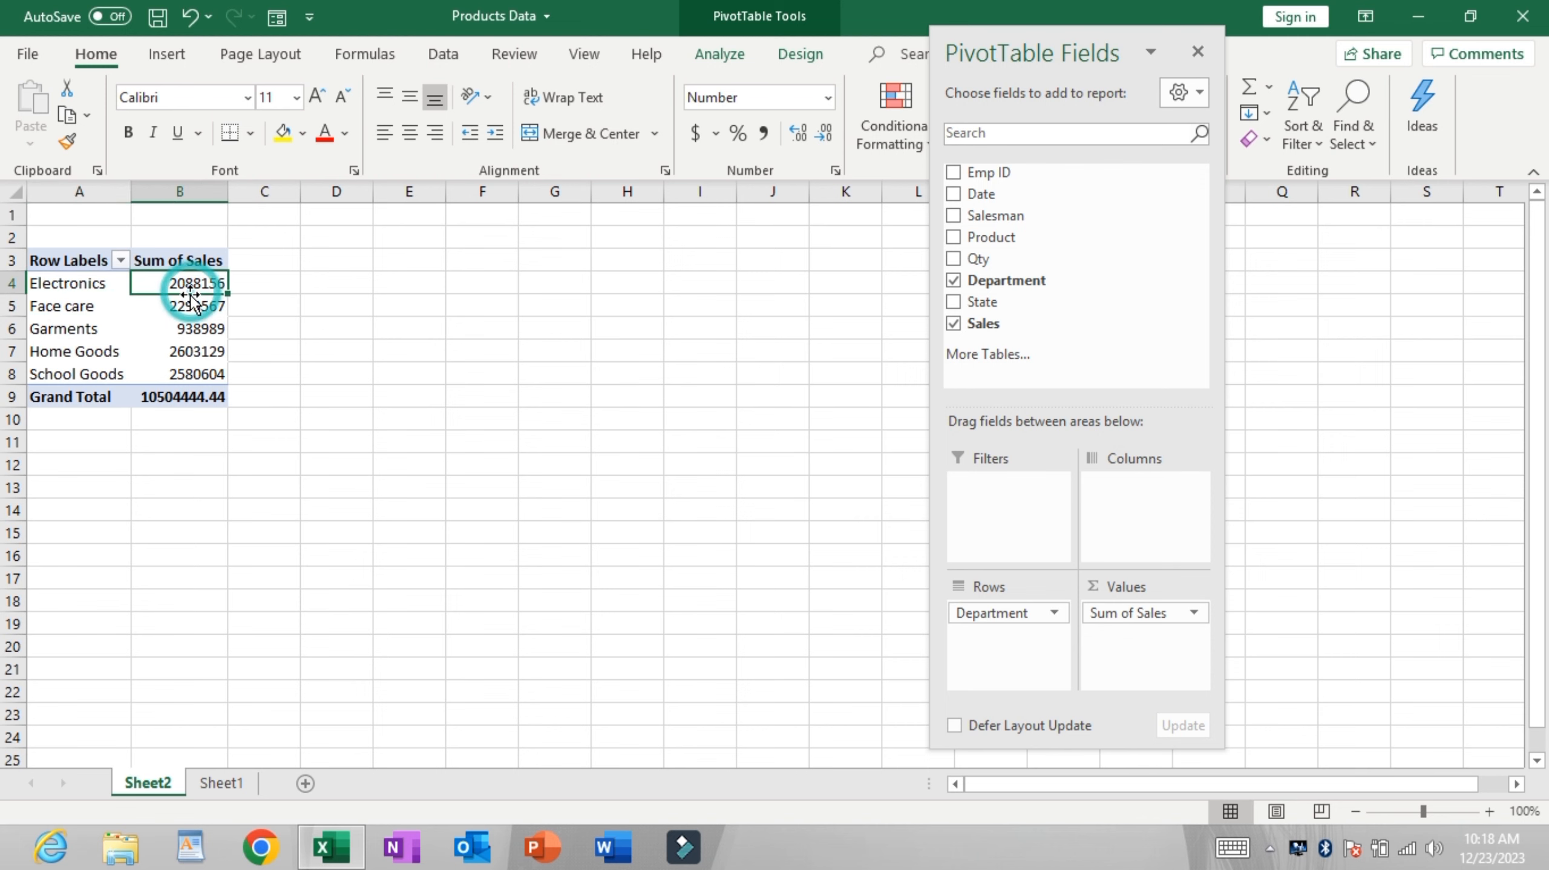
double_click(190, 285)
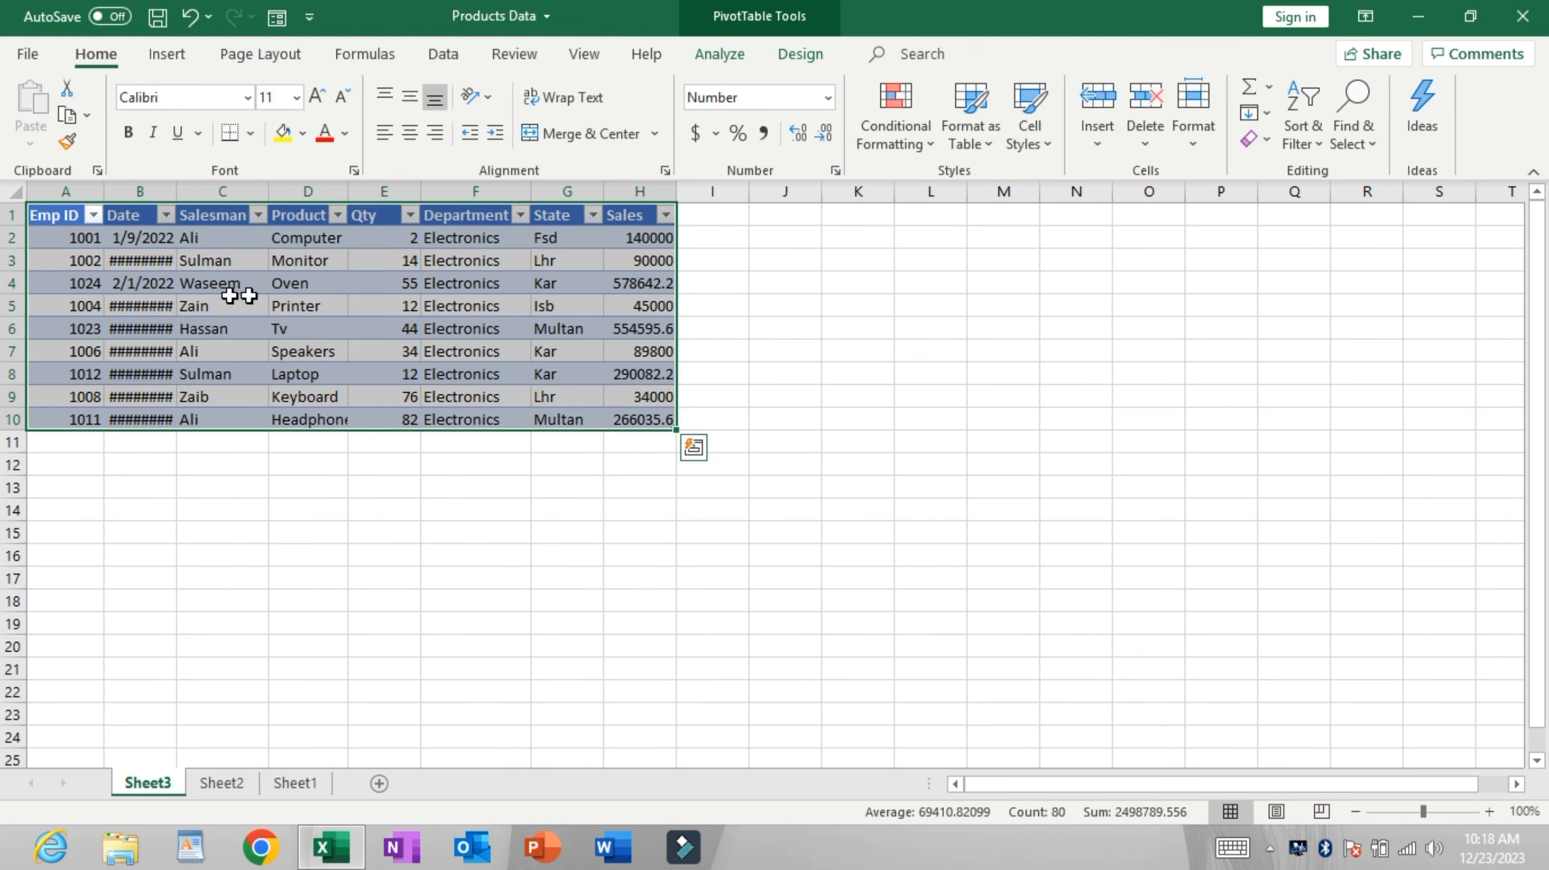
left_click(542, 374)
left_click(478, 524)
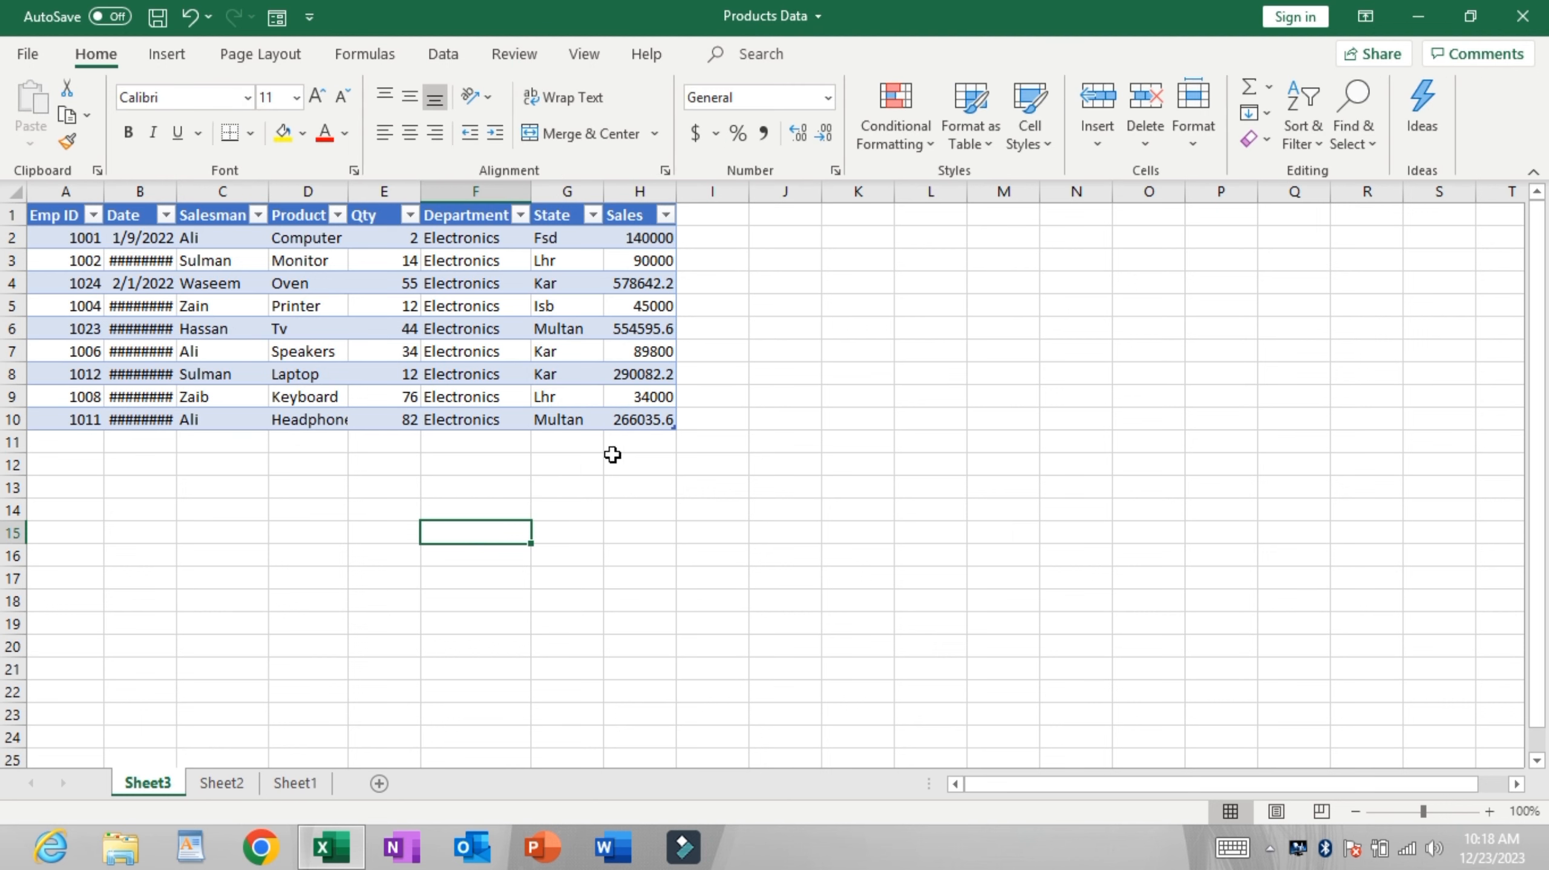
Step: Extract the detail records behind the Home Goods sales total onto a new sheet and inspect their columns
left_click(219, 783)
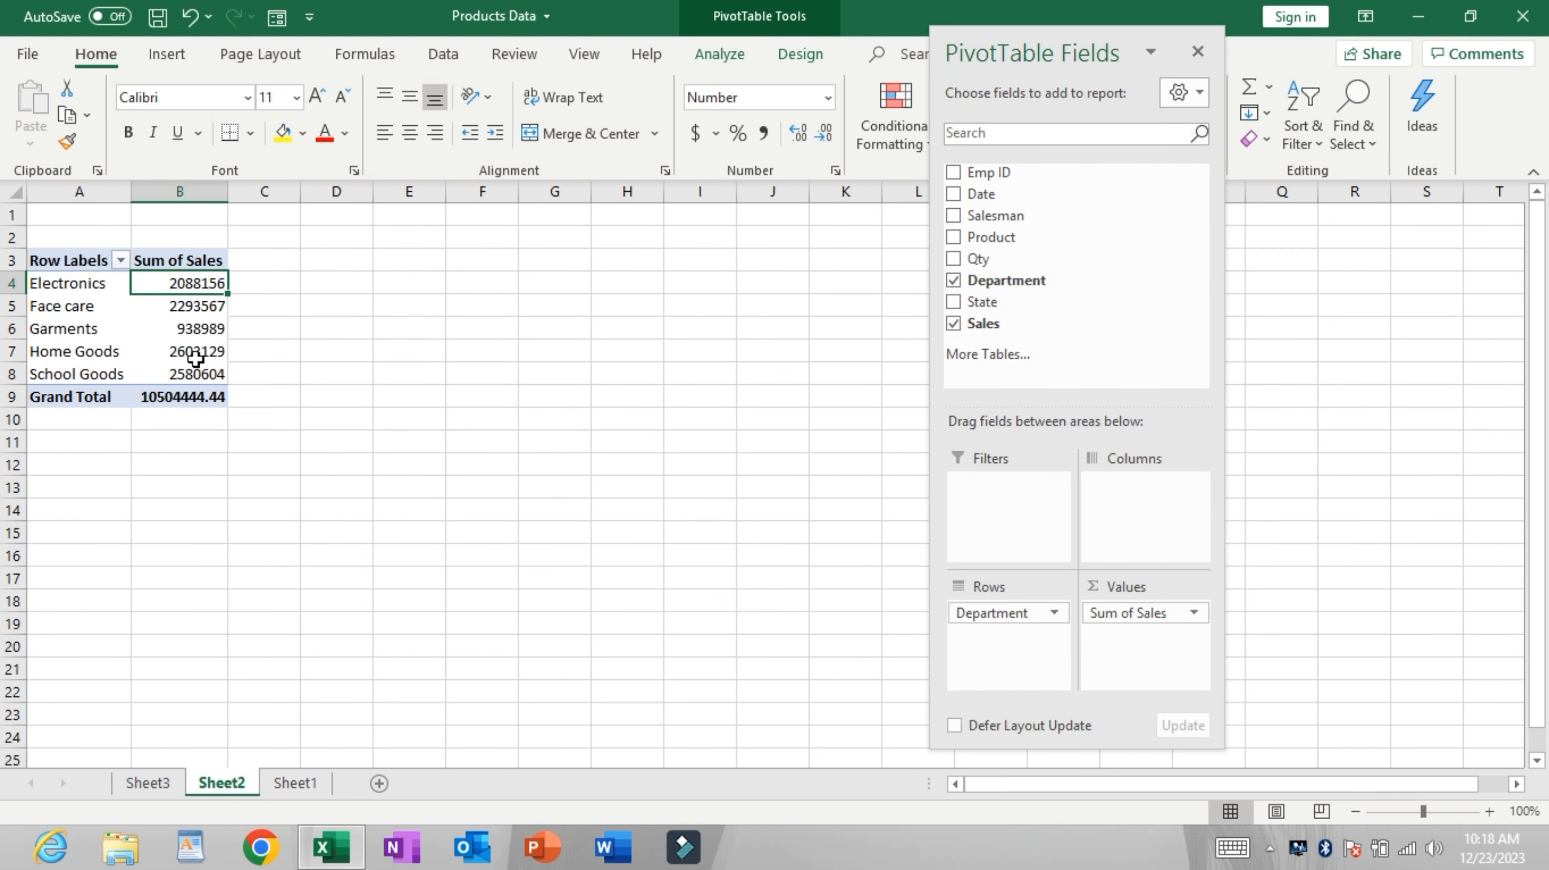
left_click(195, 357)
double_click(195, 352)
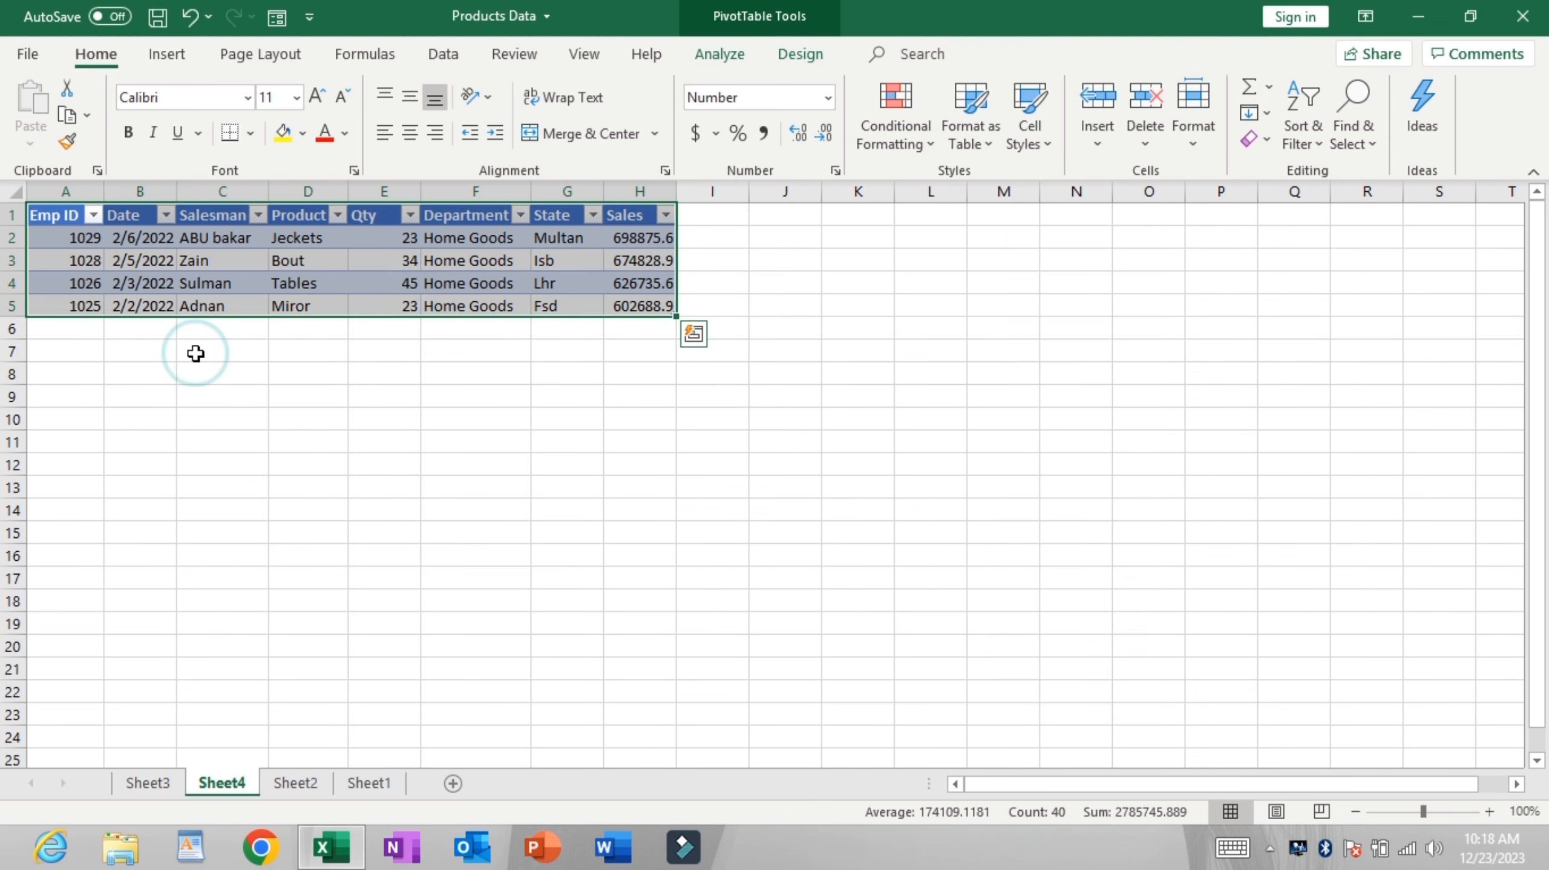
left_click(140, 262)
left_click(281, 265)
left_click(387, 263)
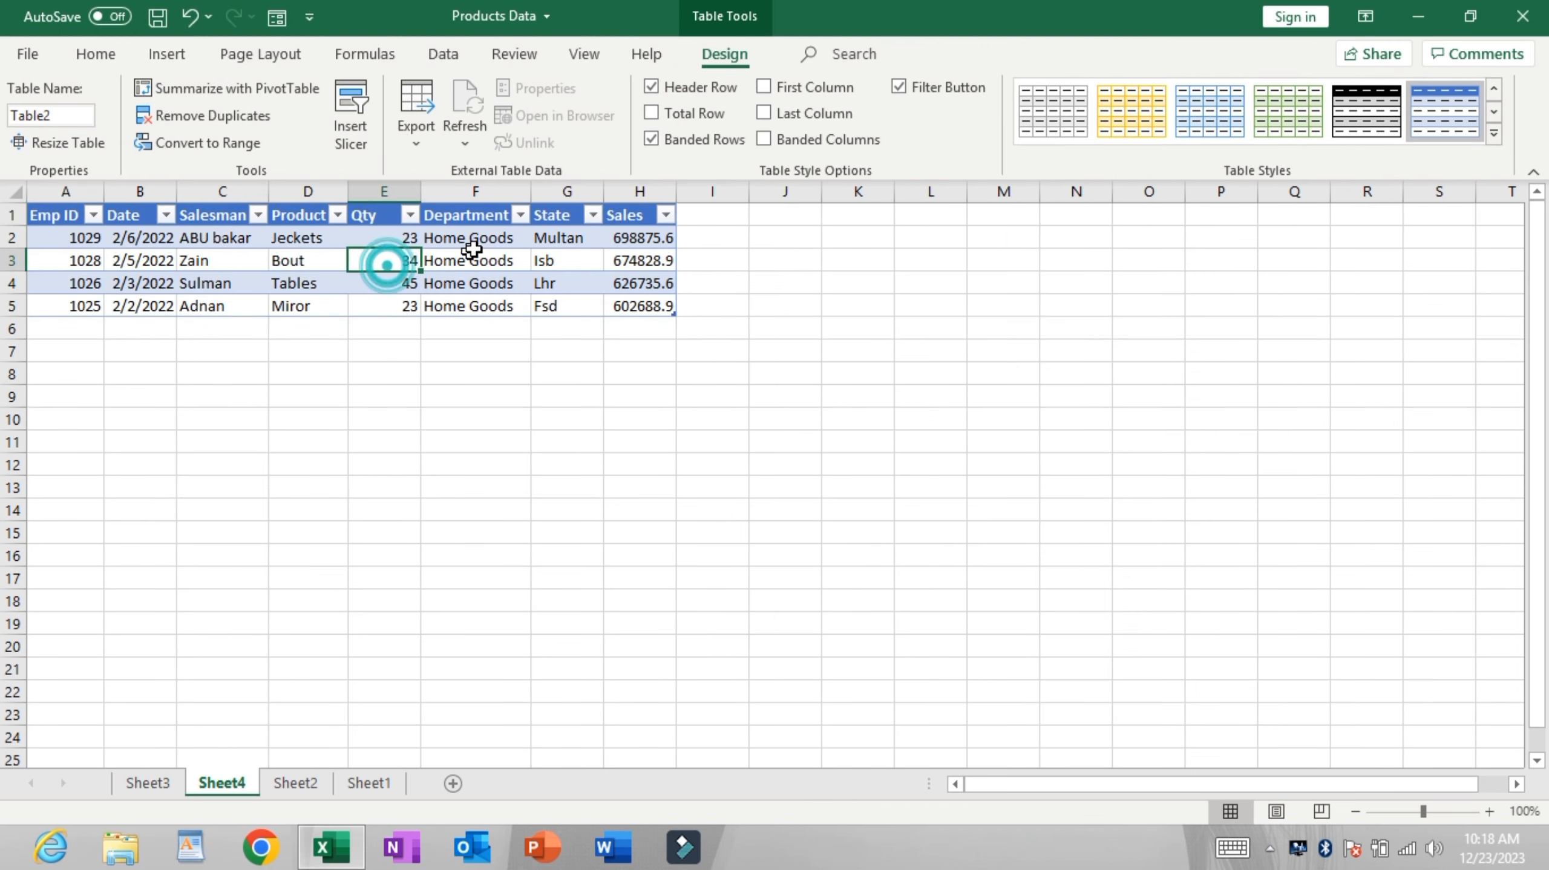
left_click(487, 240)
left_click(547, 239)
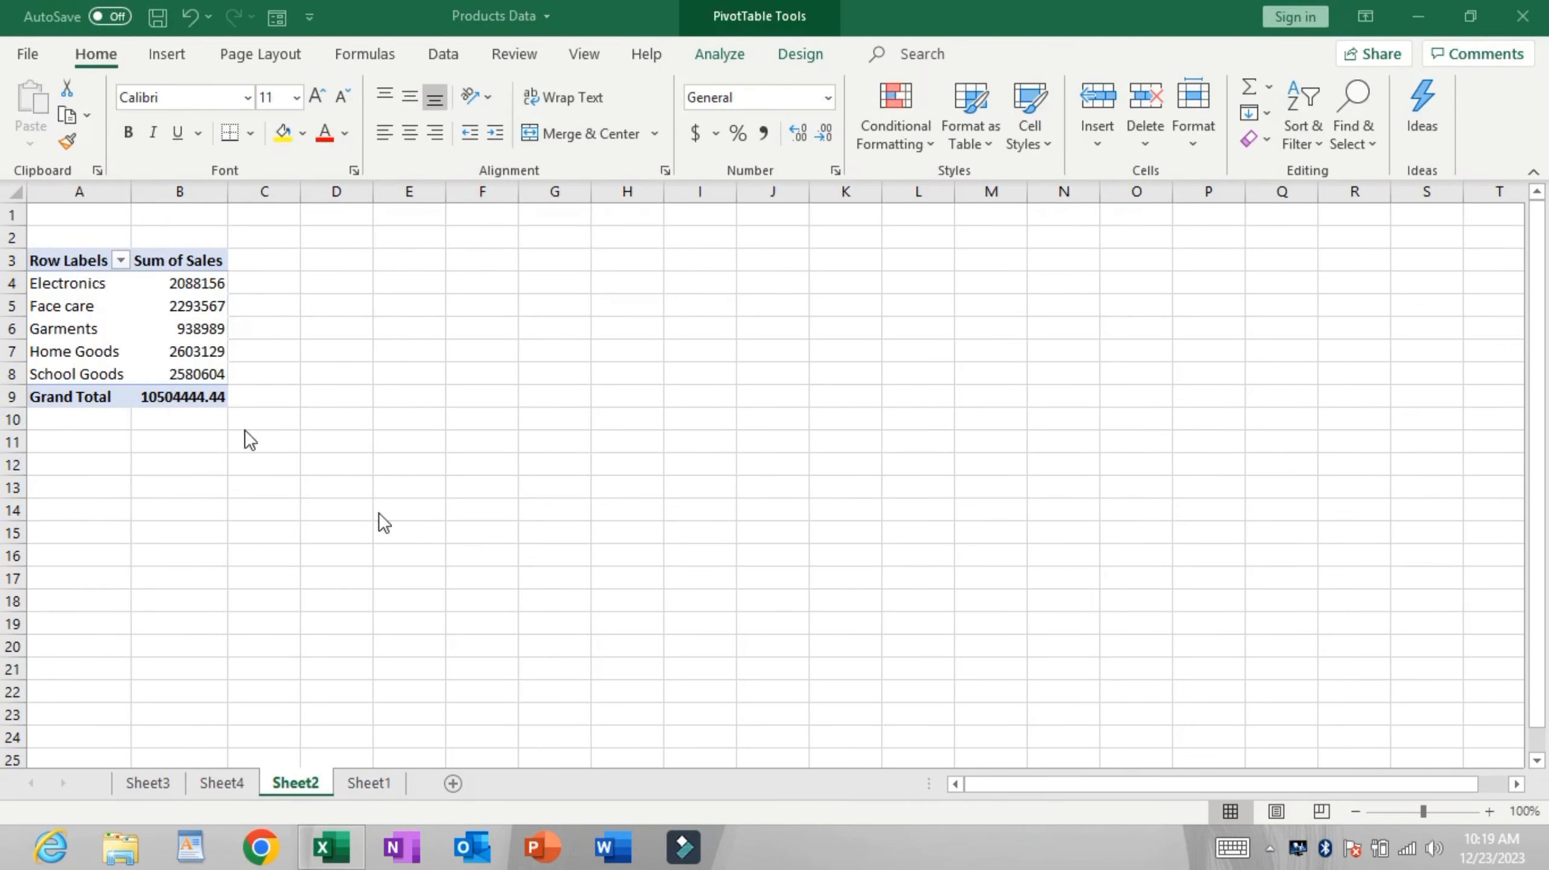
Step: Remove the Sum of Sales and Department fields from the PivotTable on Sheet2
left_click(177, 289)
left_click(193, 329)
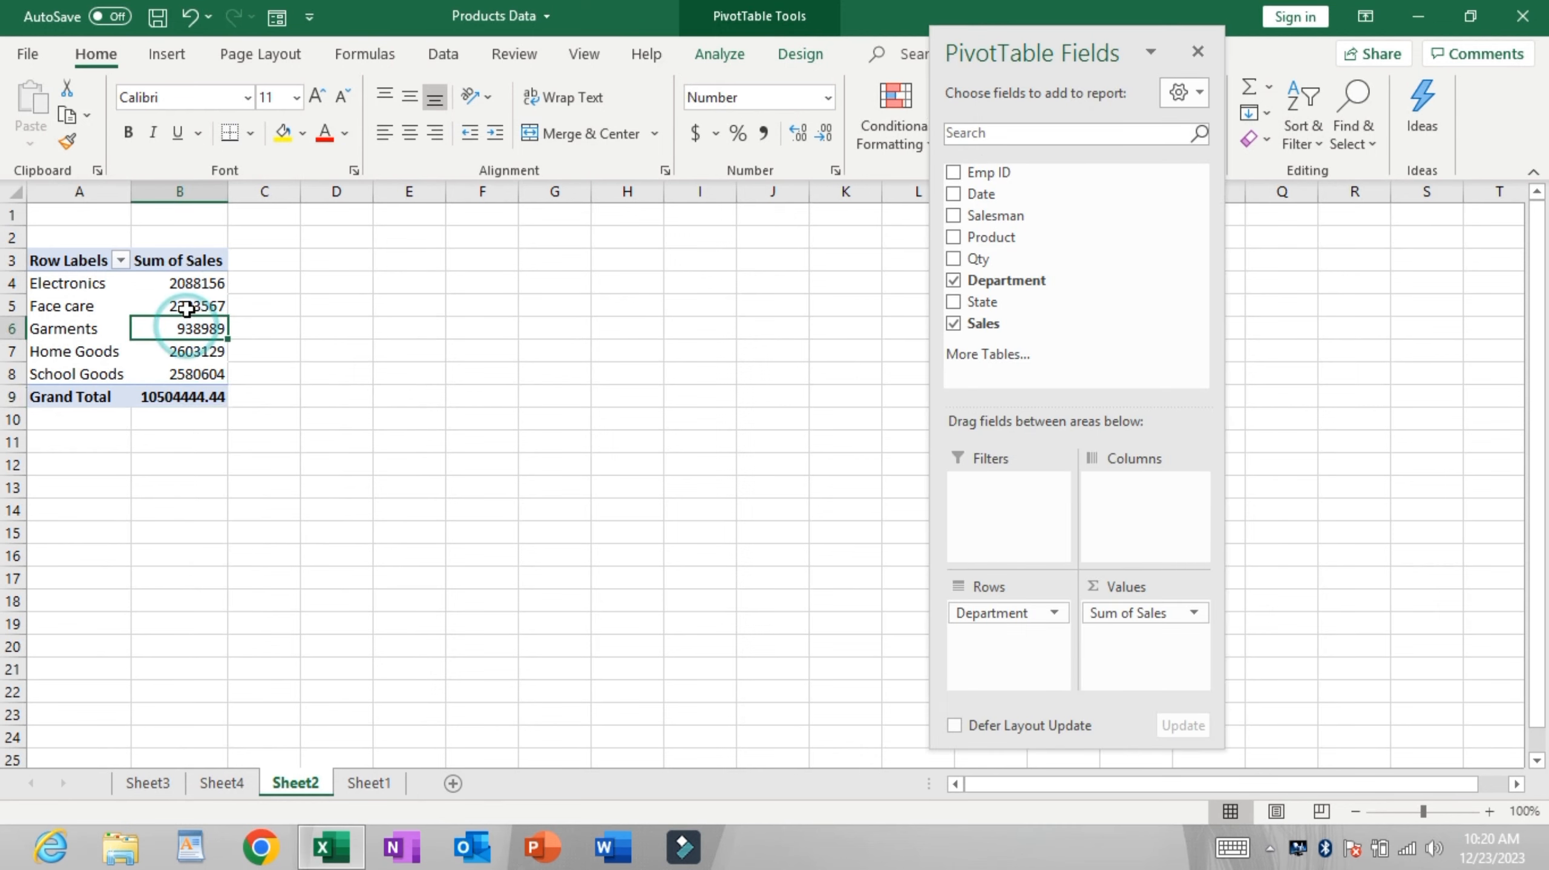
left_click(186, 309)
right_click(188, 308)
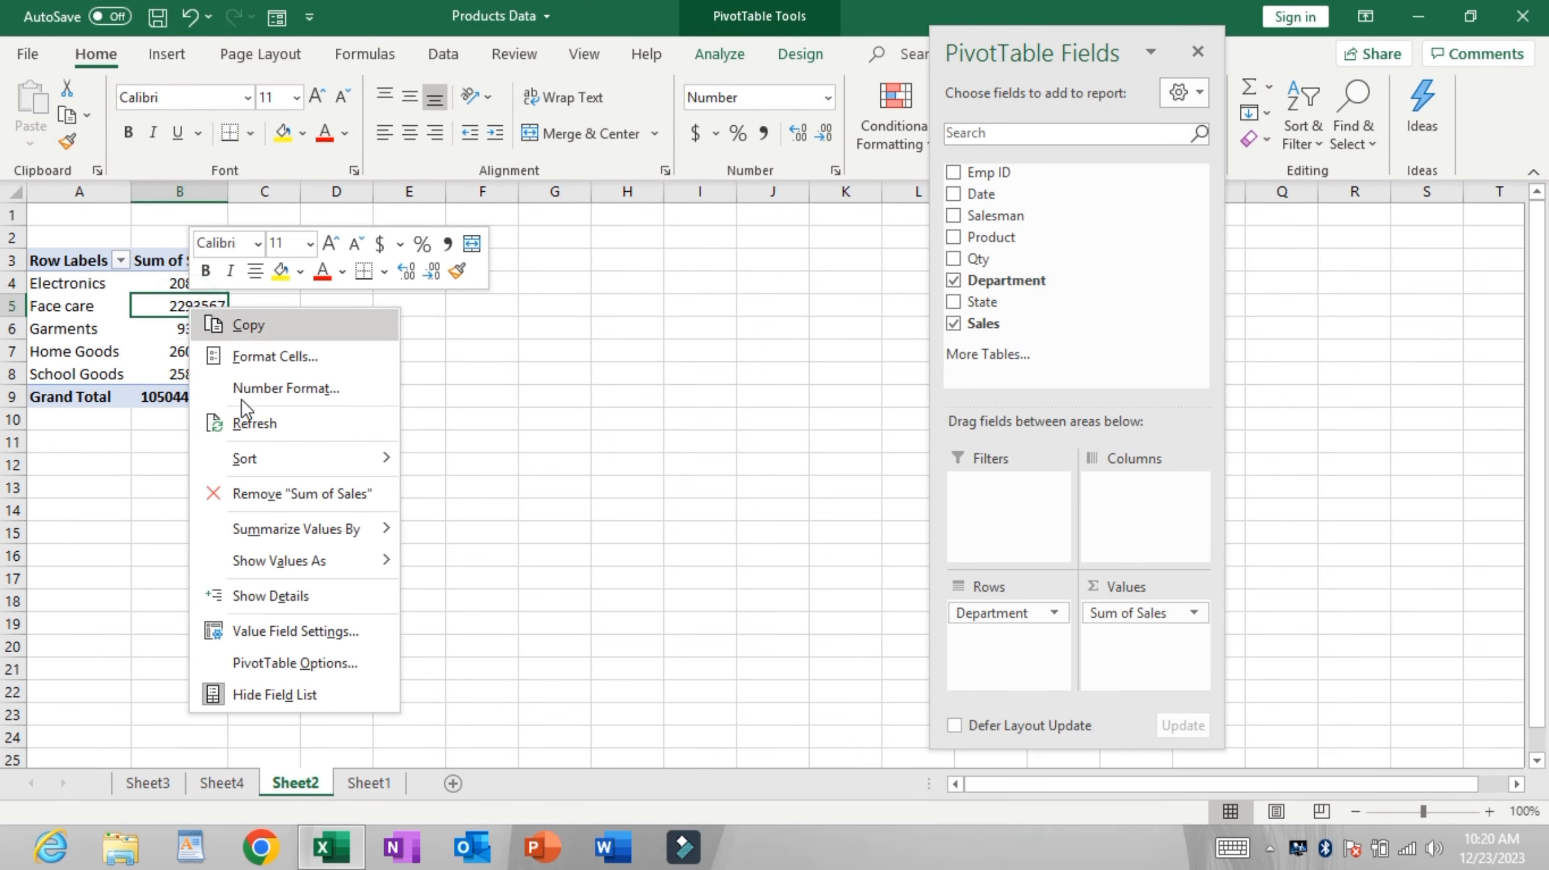
left_click(260, 494)
left_click(108, 323)
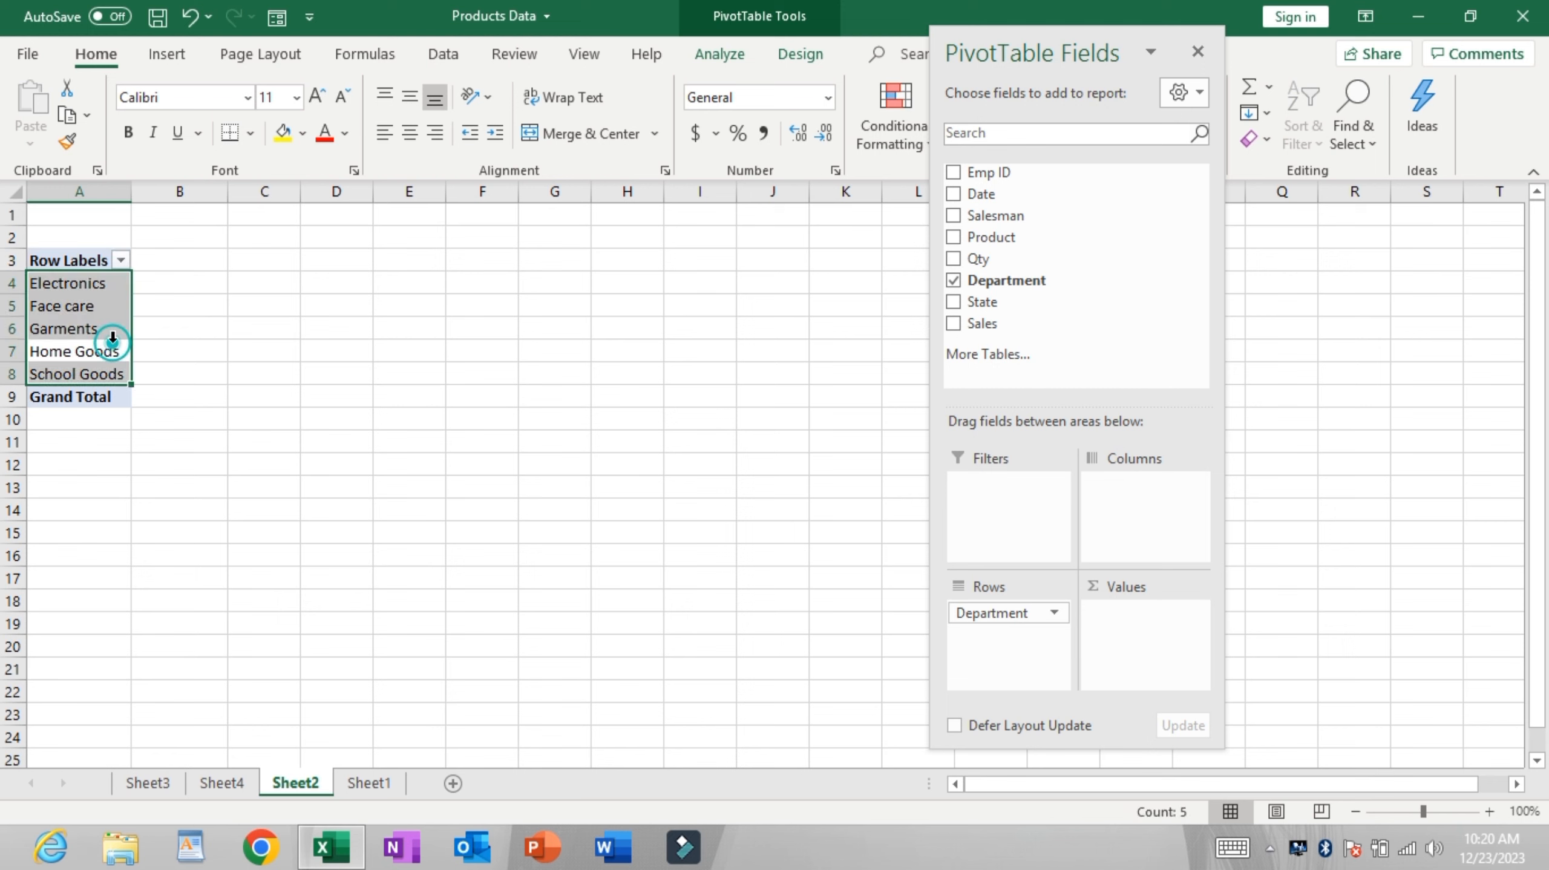
right_click(108, 323)
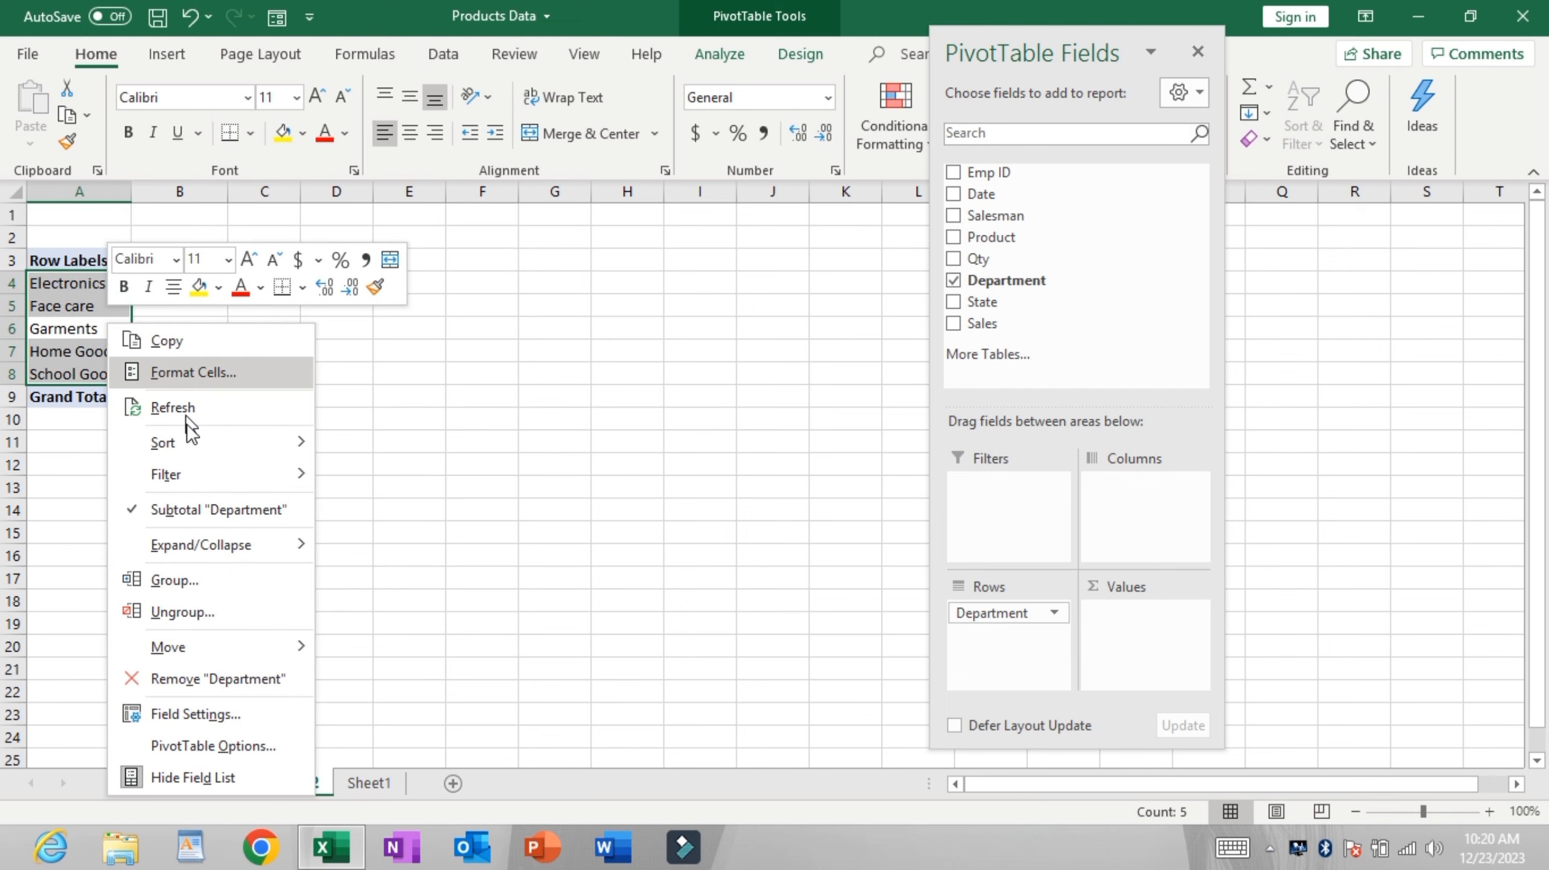
left_click(186, 680)
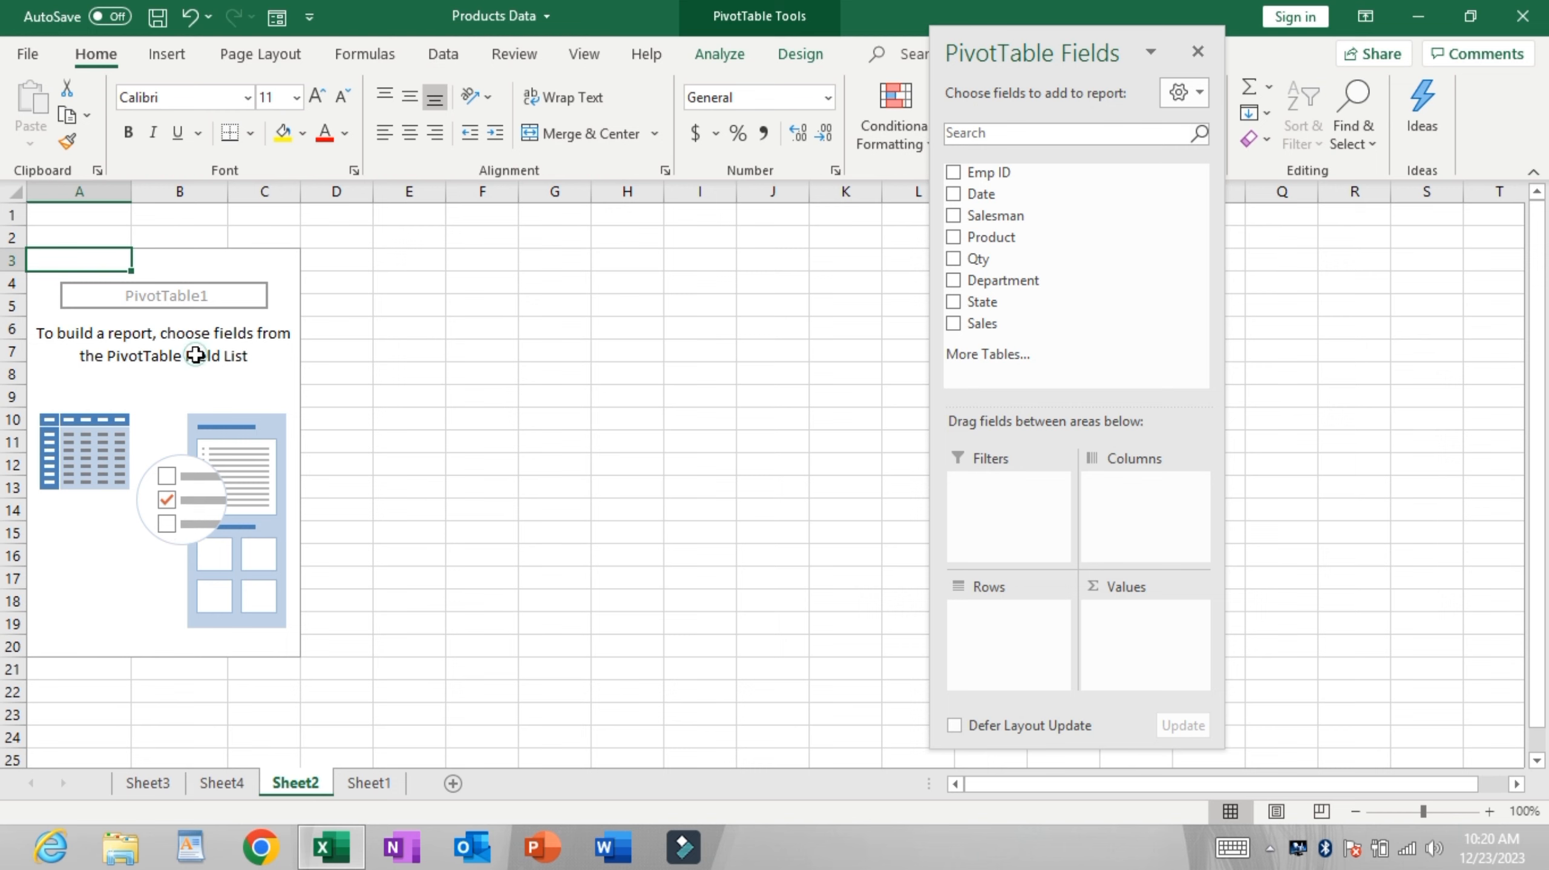
left_click(195, 355)
left_click_drag(987, 280, 1003, 390)
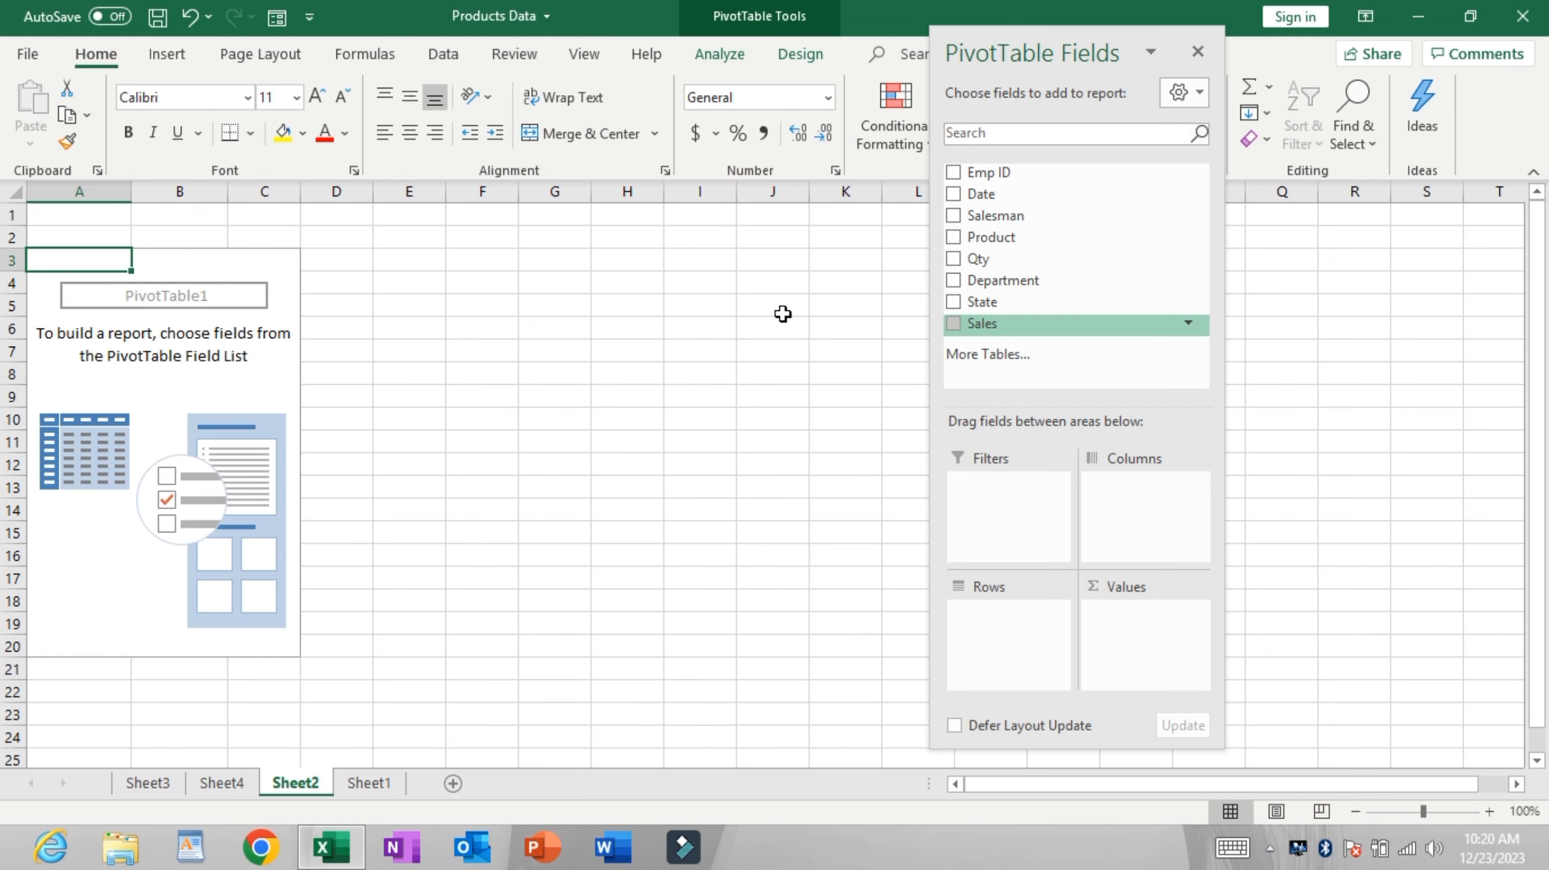
left_click(419, 342)
left_click(270, 349)
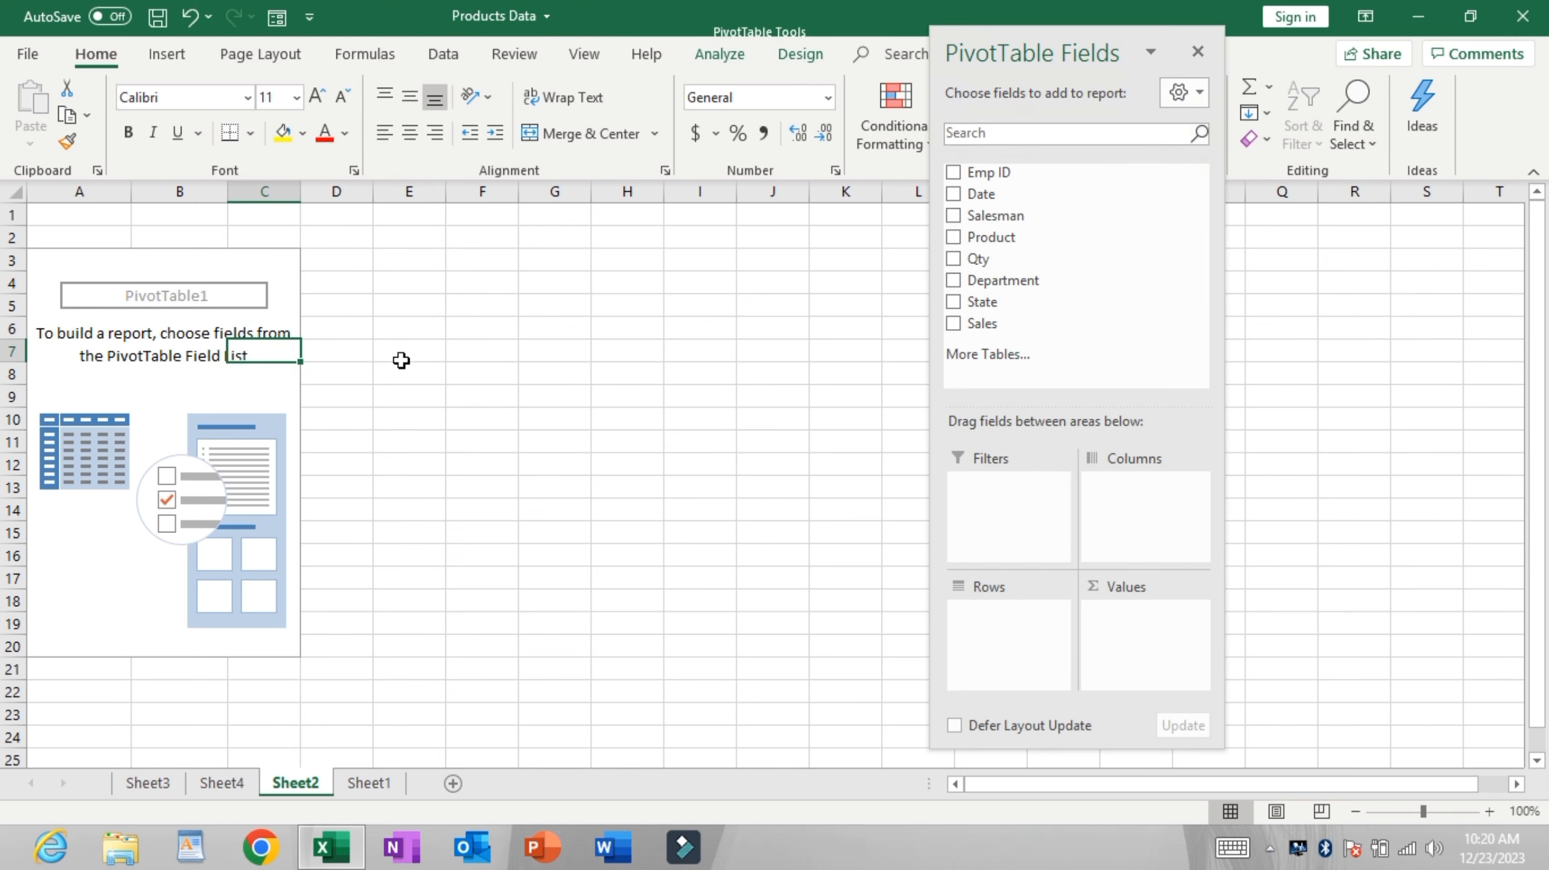
Step: Alternate between cells inside and outside the empty PivotTable to examine when its field list is displayed
left_click(400, 357)
left_click(266, 321)
left_click(410, 353)
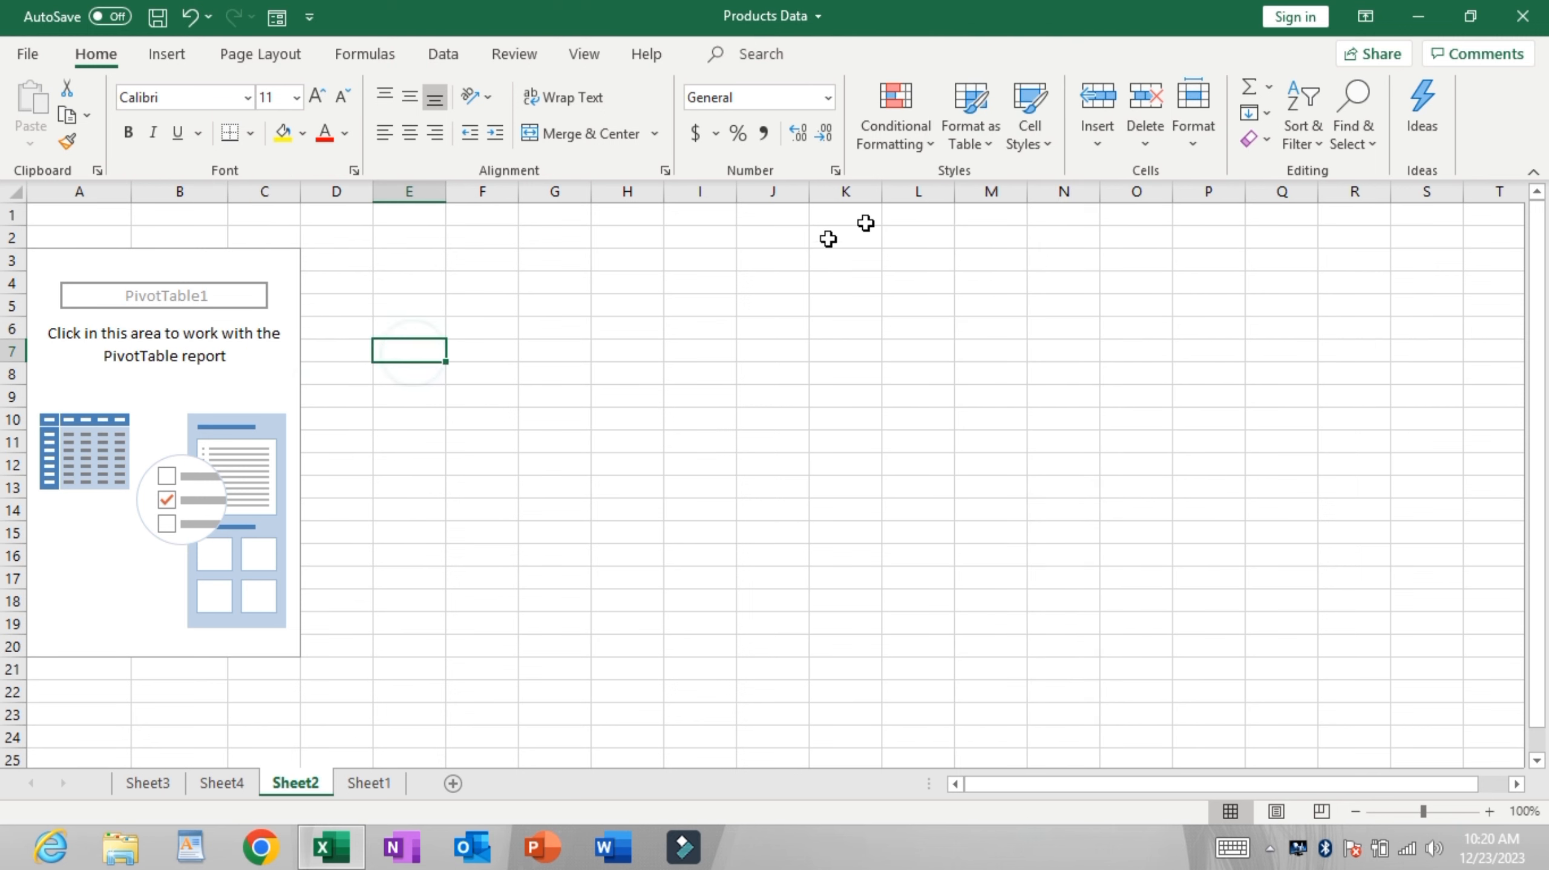
left_click(190, 298)
left_click(400, 359)
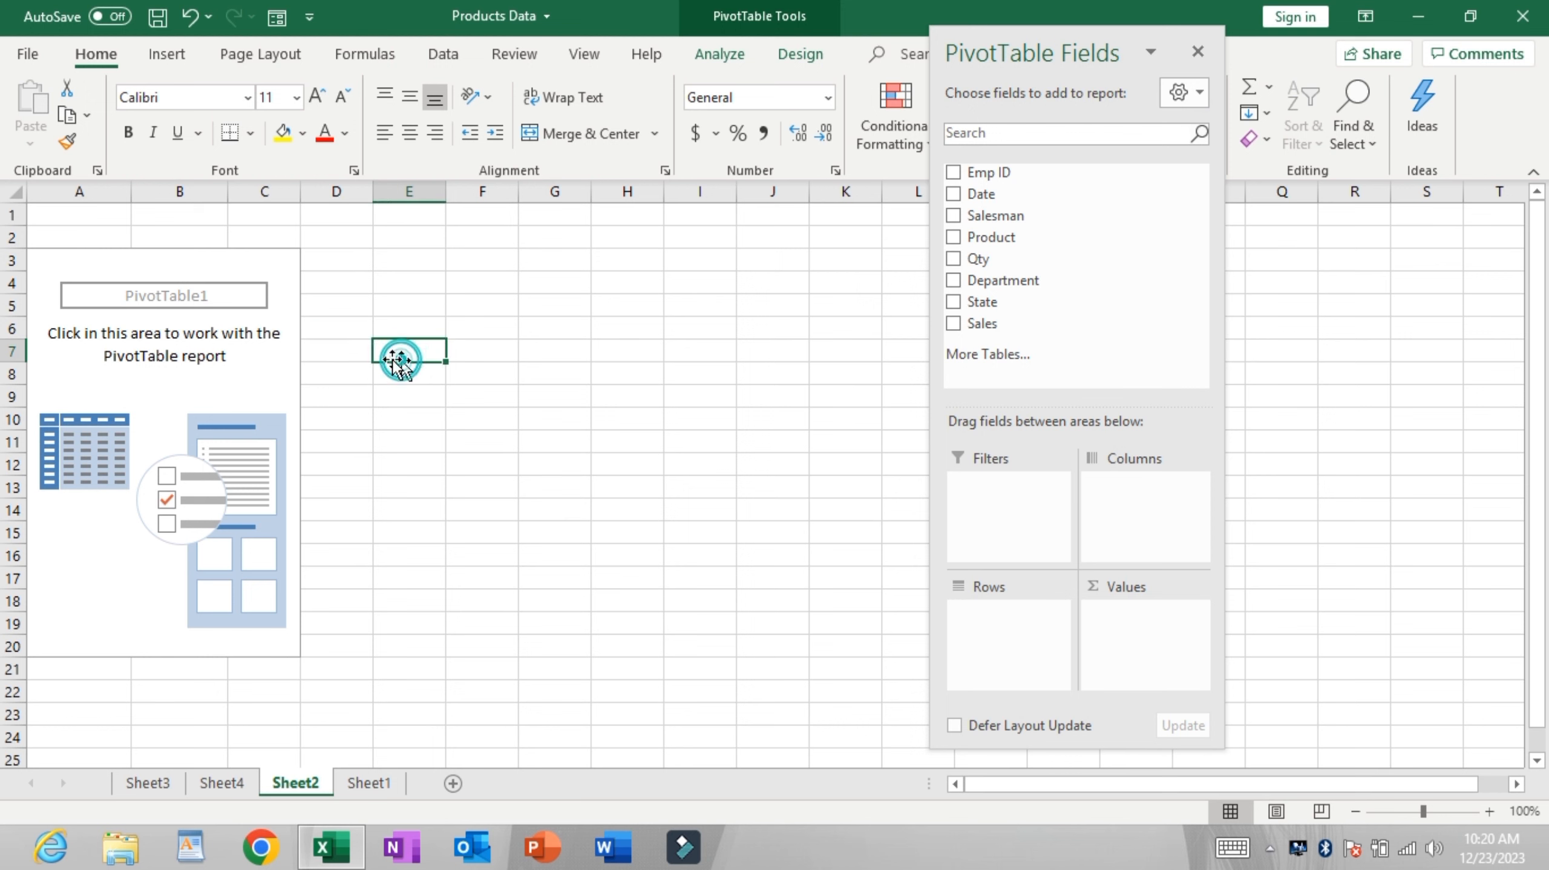
left_click(266, 318)
left_click(411, 350)
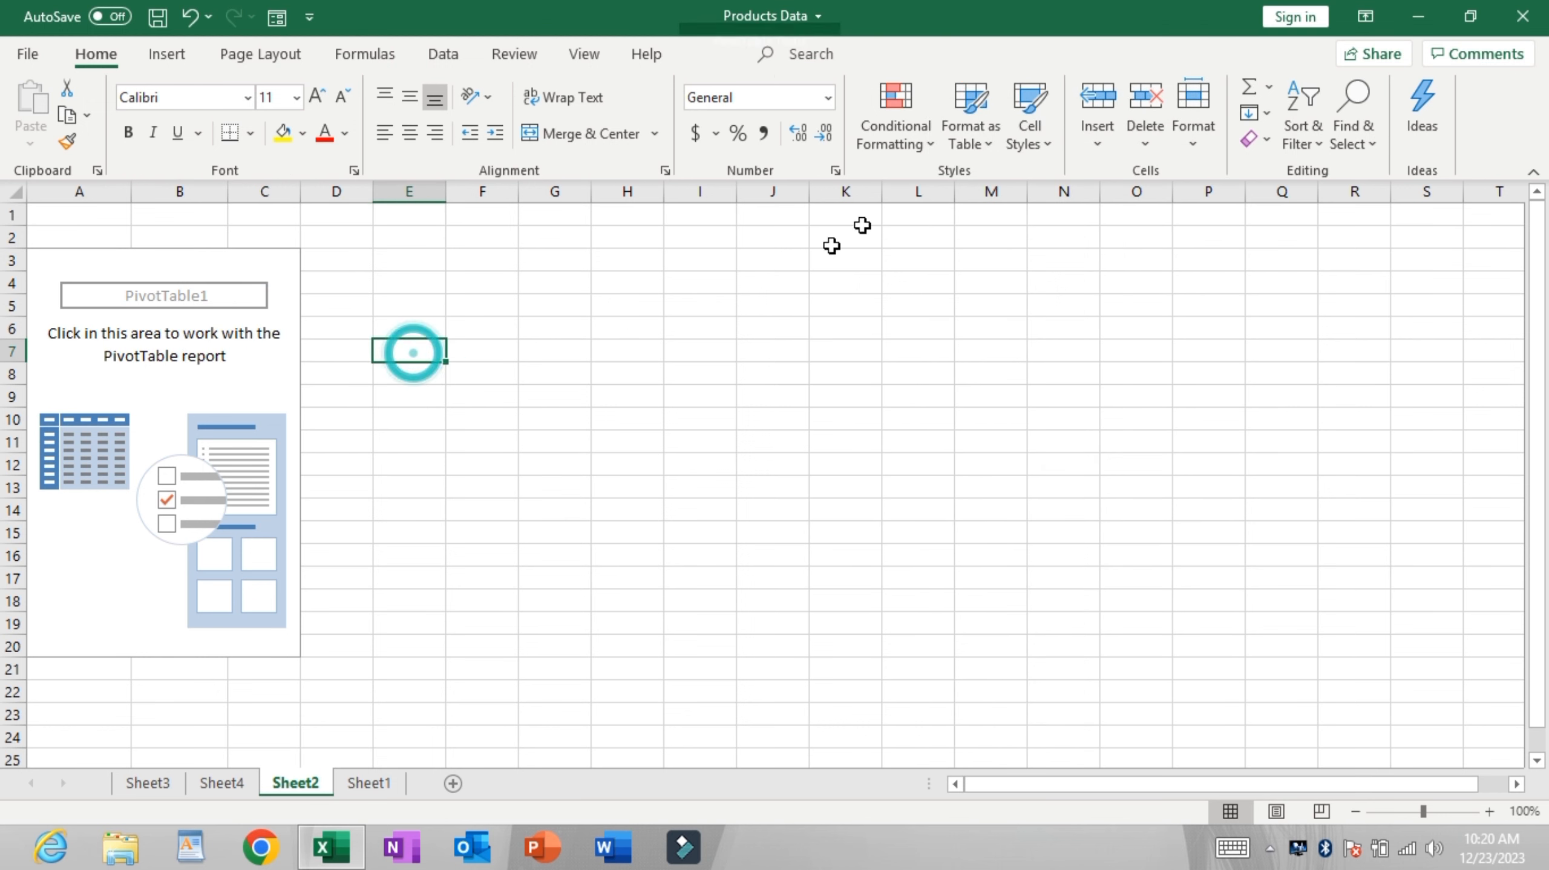
Step: Close the PivotTable Fields list for the empty PivotTable and display it again
left_click(194, 298)
left_click(1198, 52)
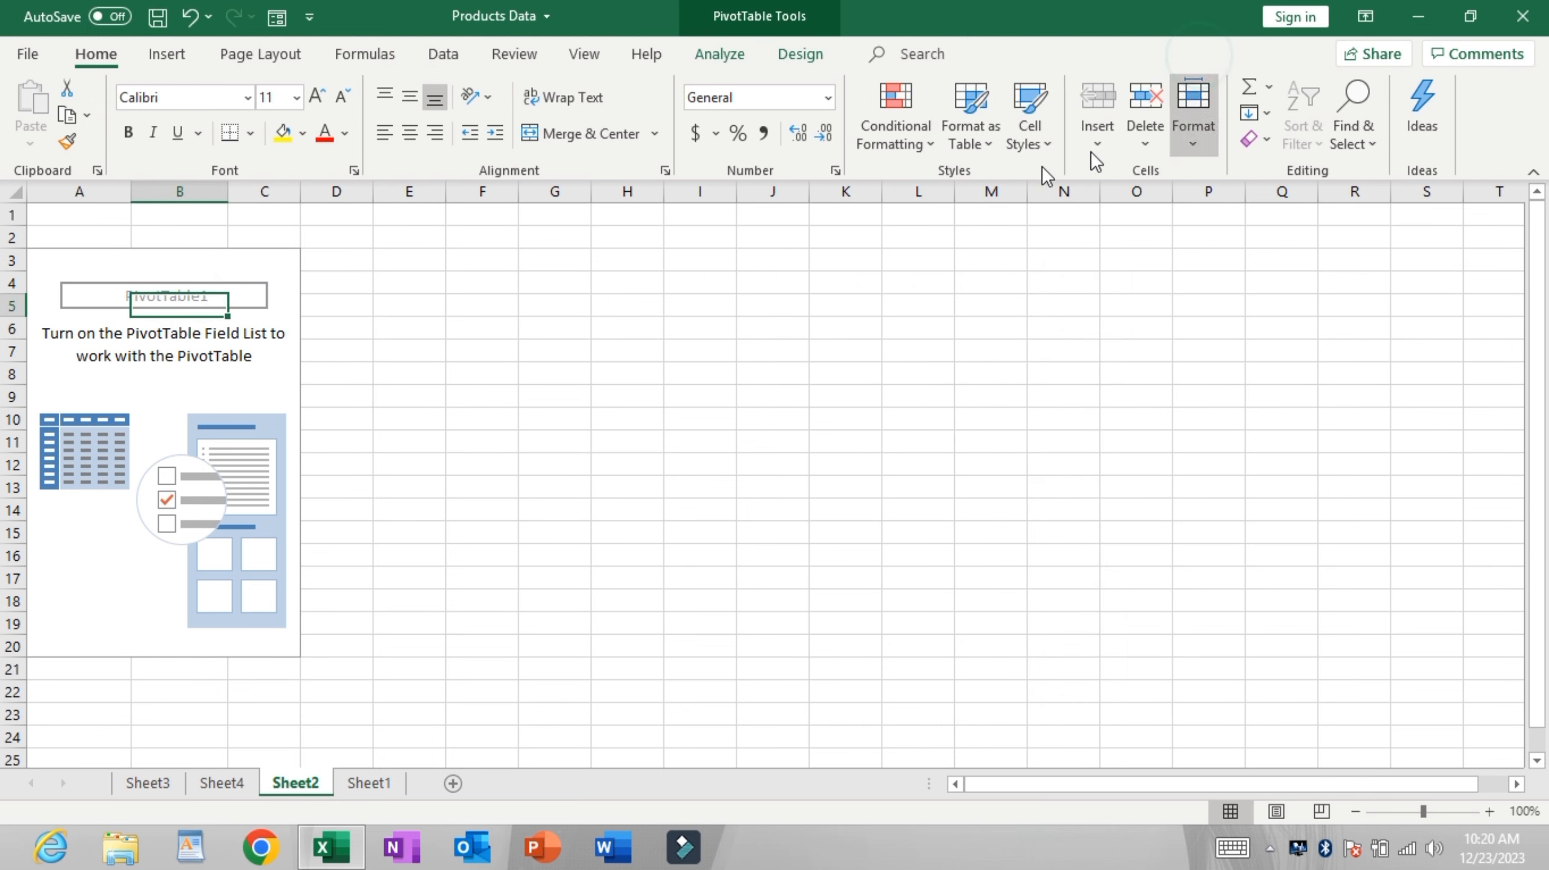
left_click(798, 54)
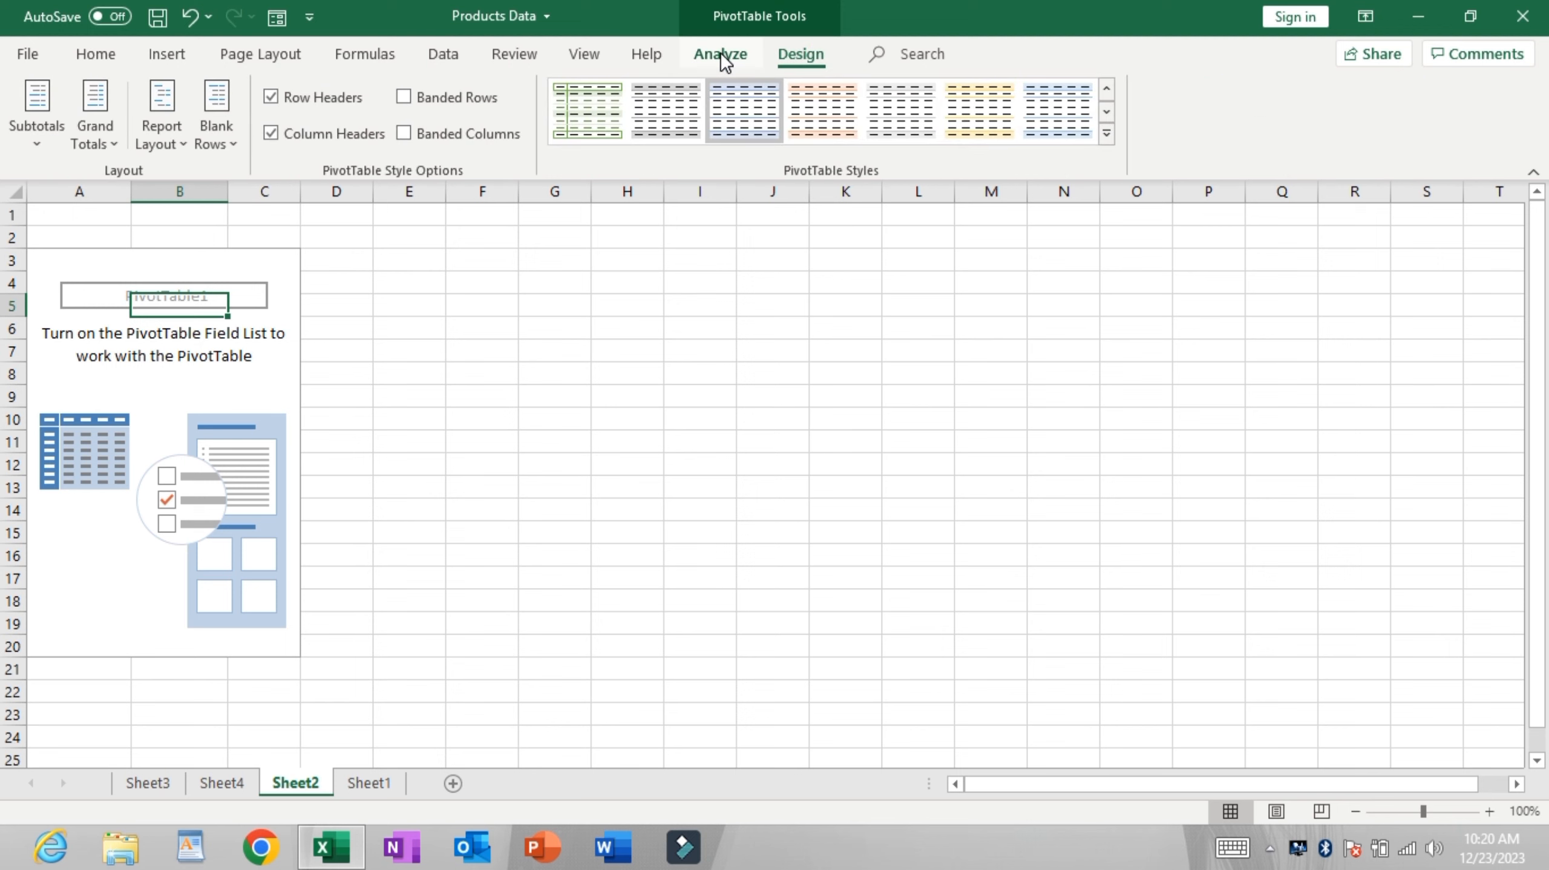
left_click(721, 54)
left_click(1413, 87)
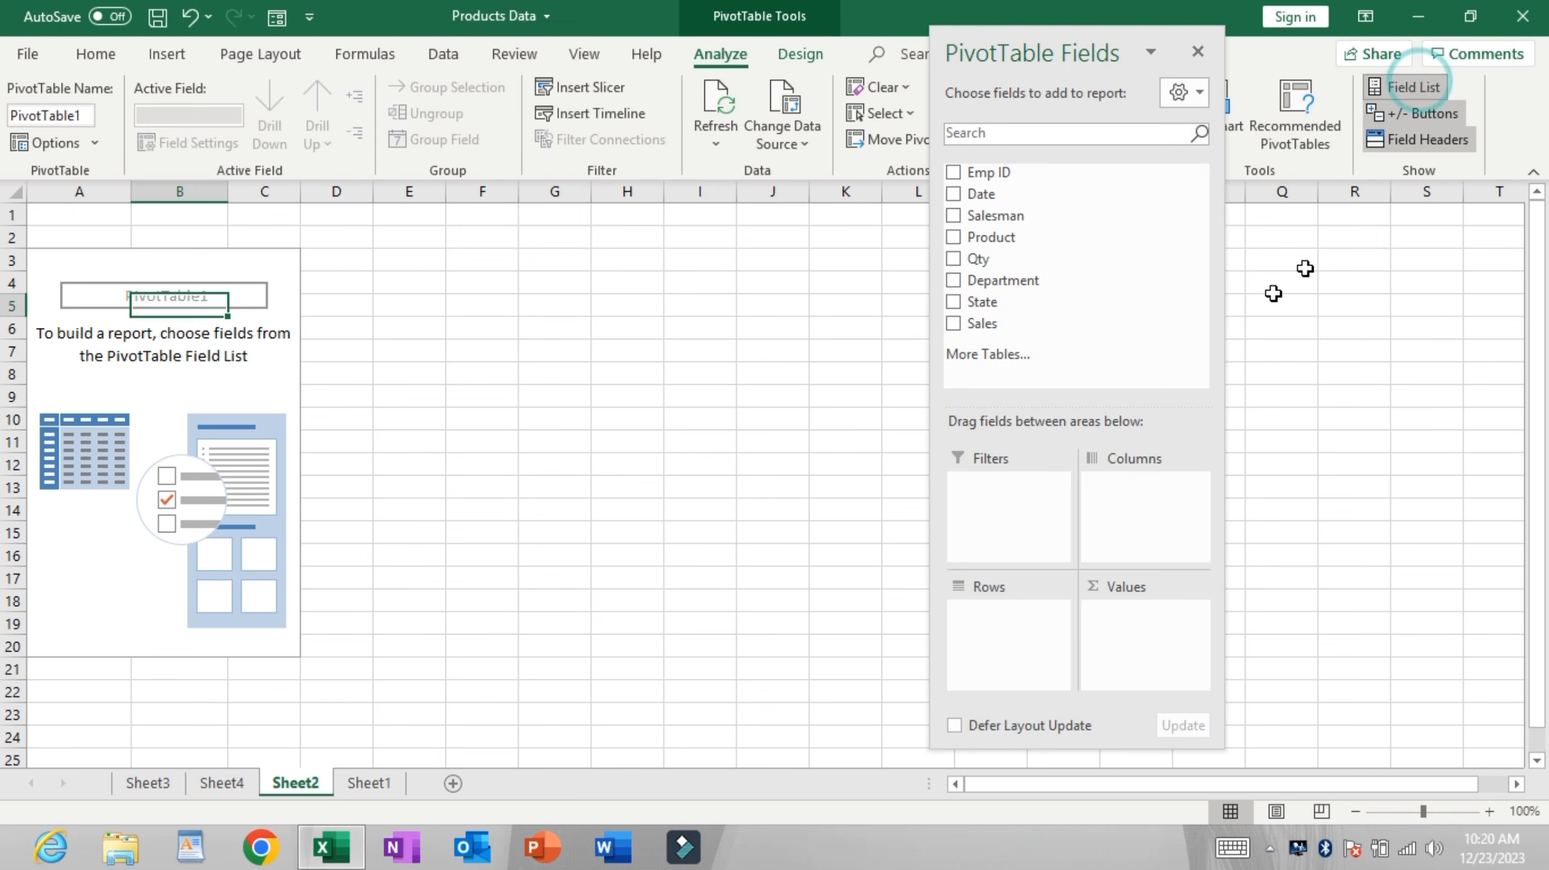
left_click_drag(1086, 42, 1116, 36)
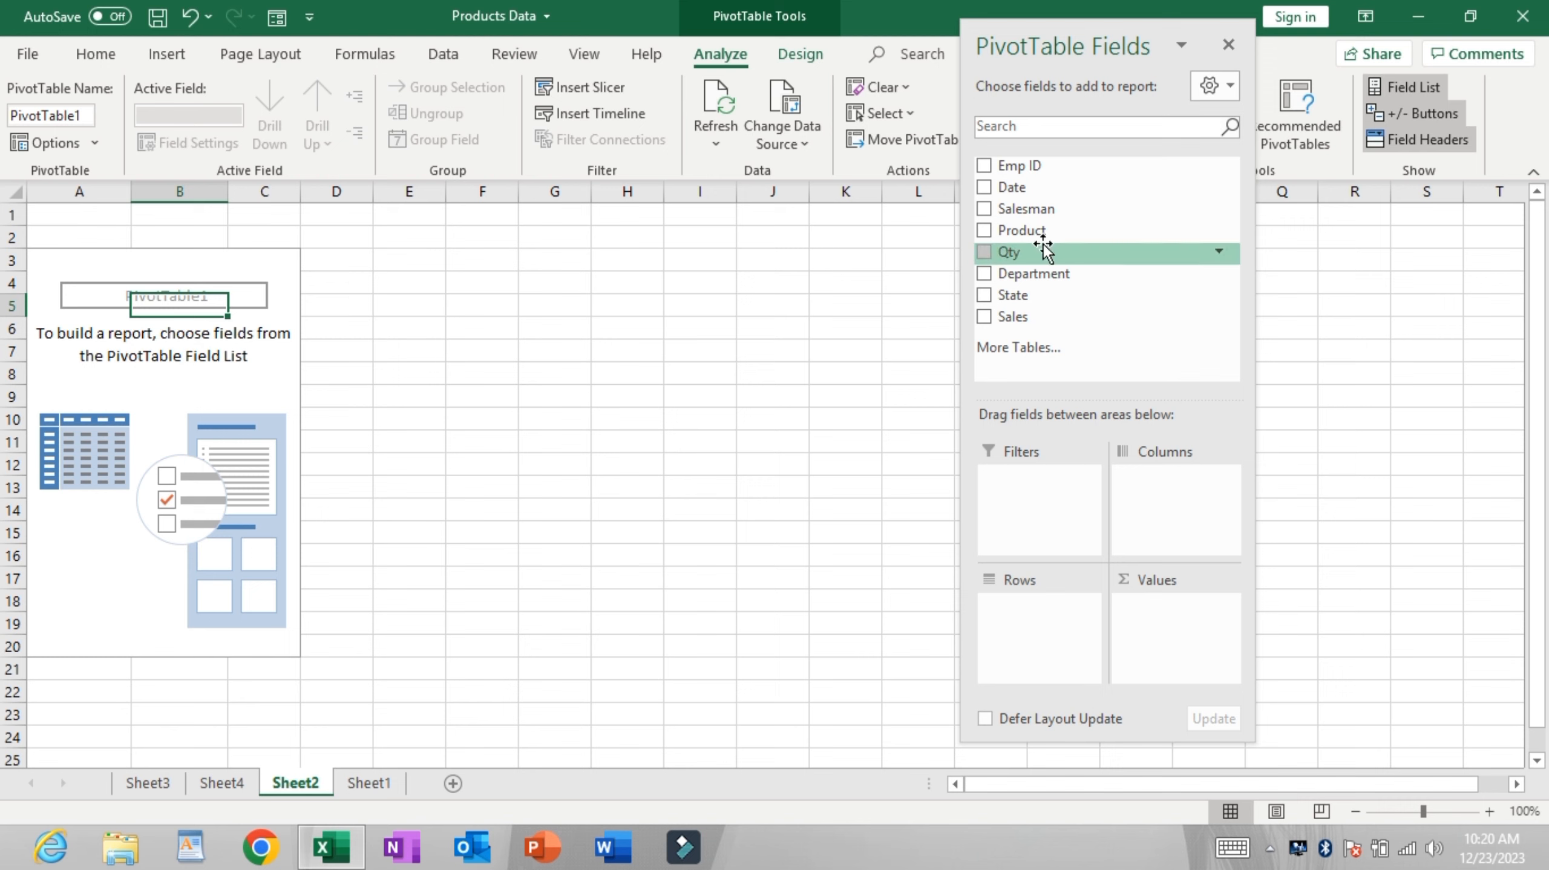
Step: Add Department to the Rows area and Sales to the Values area of the PivotTable on Sheet2
left_click_drag(1040, 277, 1056, 645)
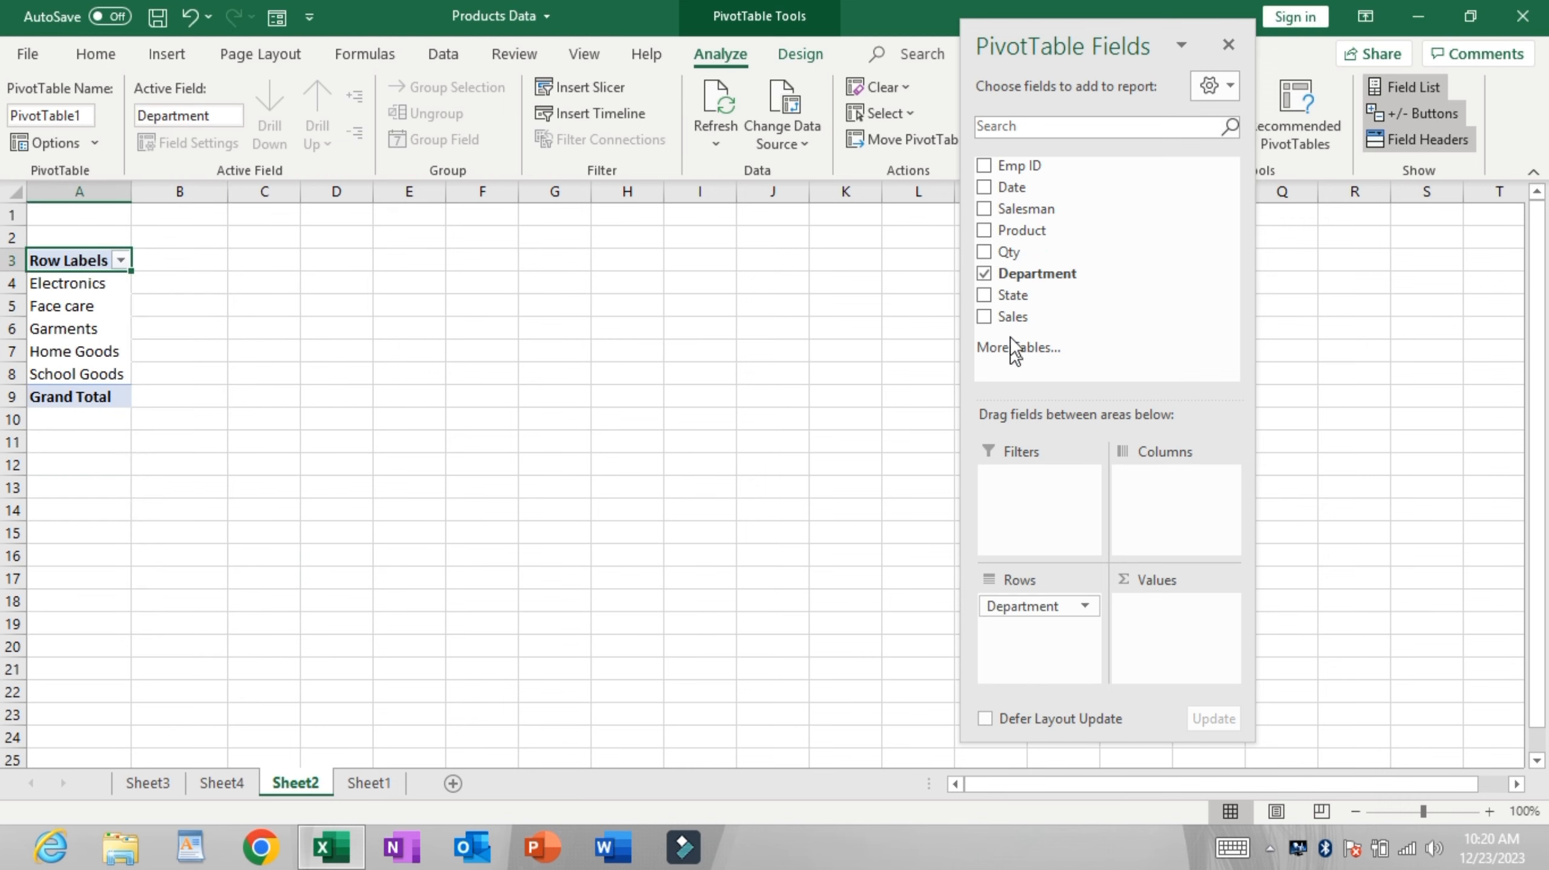
left_click_drag(1015, 318, 1204, 616)
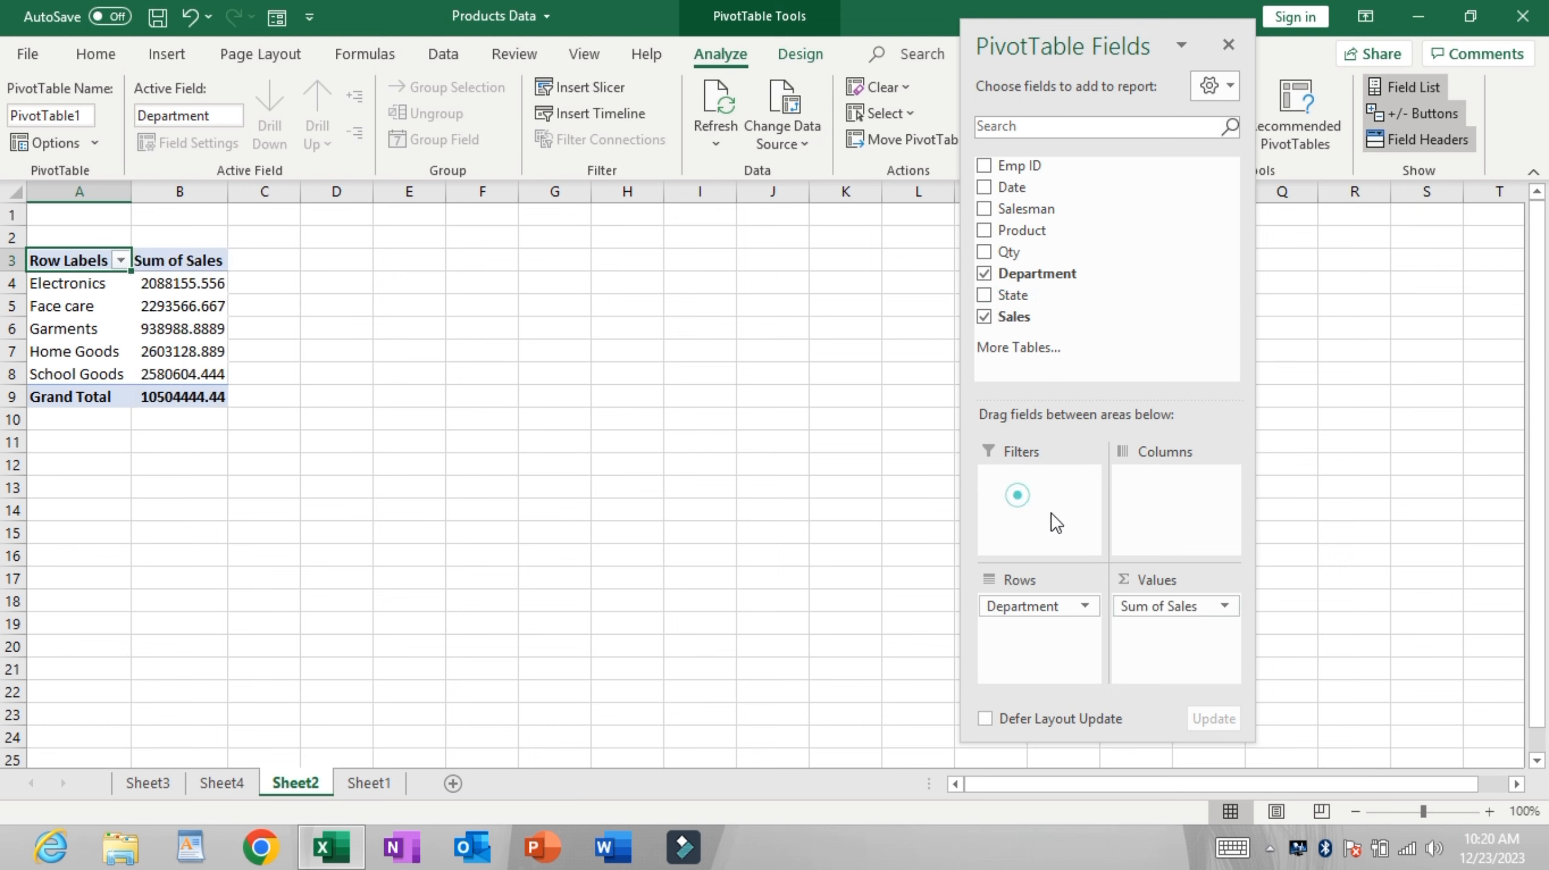
left_click(1199, 526)
left_click(1036, 643)
left_click(1179, 647)
left_click(87, 290)
left_click(94, 320)
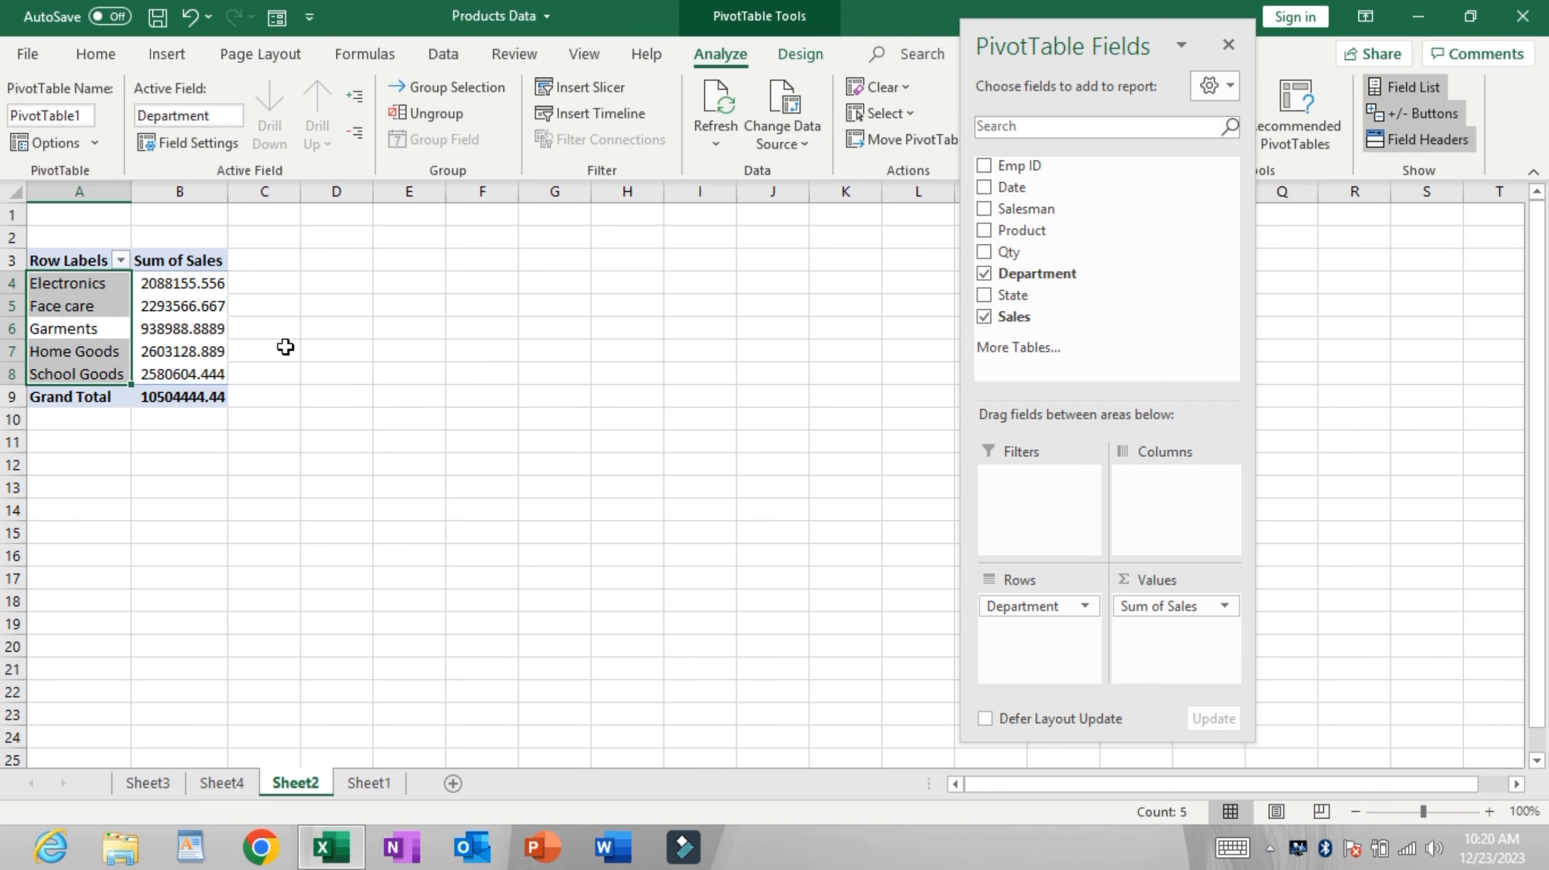
left_click(297, 366)
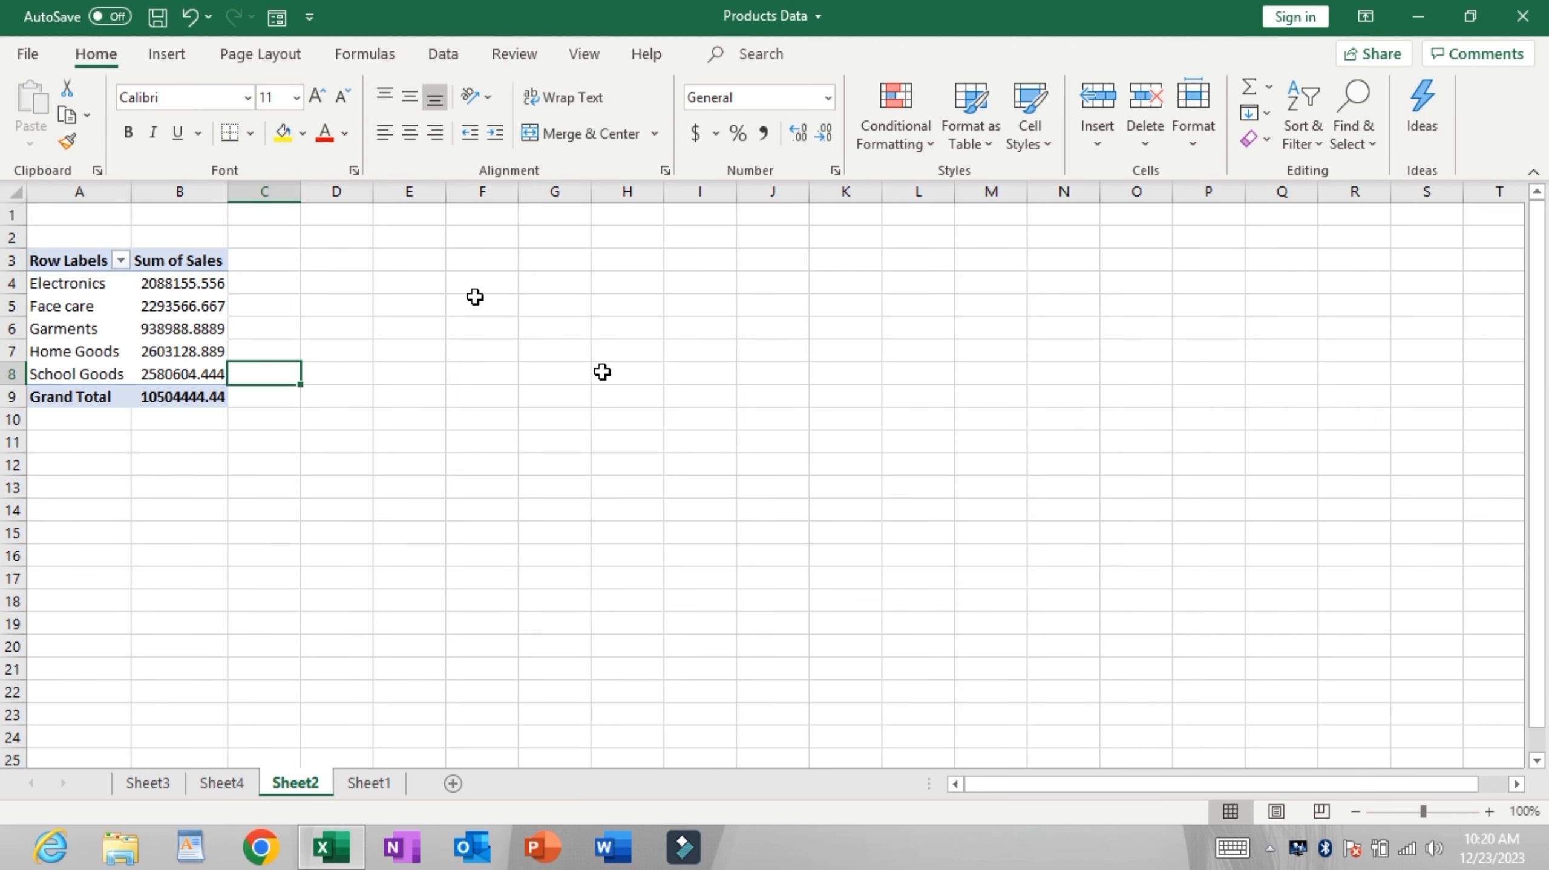
Step: Move the Department field from Rows to Columns in the PivotTable
left_click(172, 298)
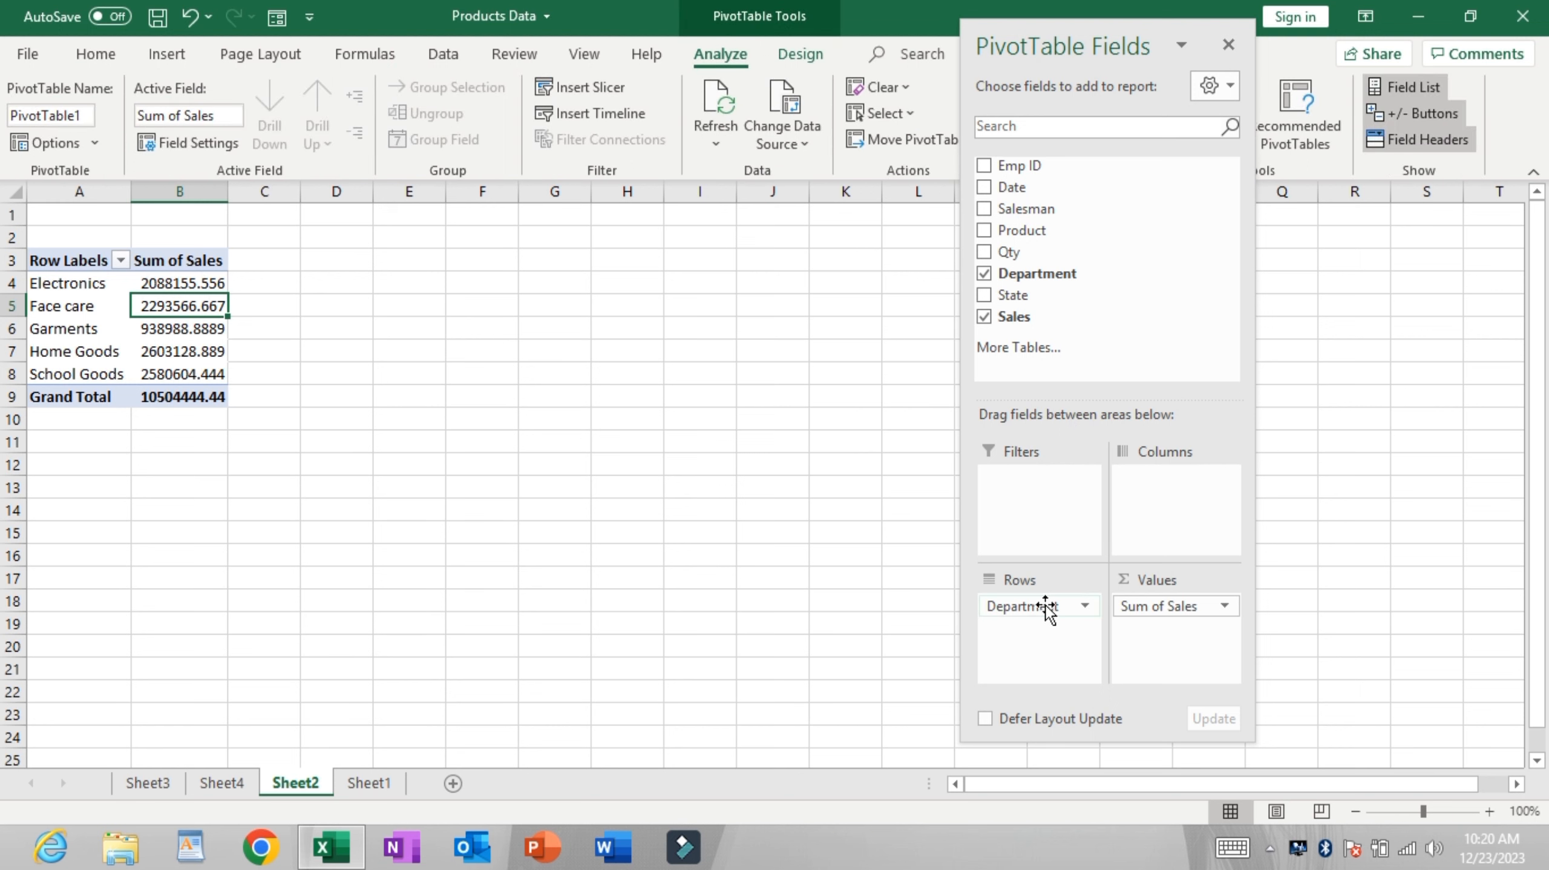
left_click_drag(1040, 605, 1157, 487)
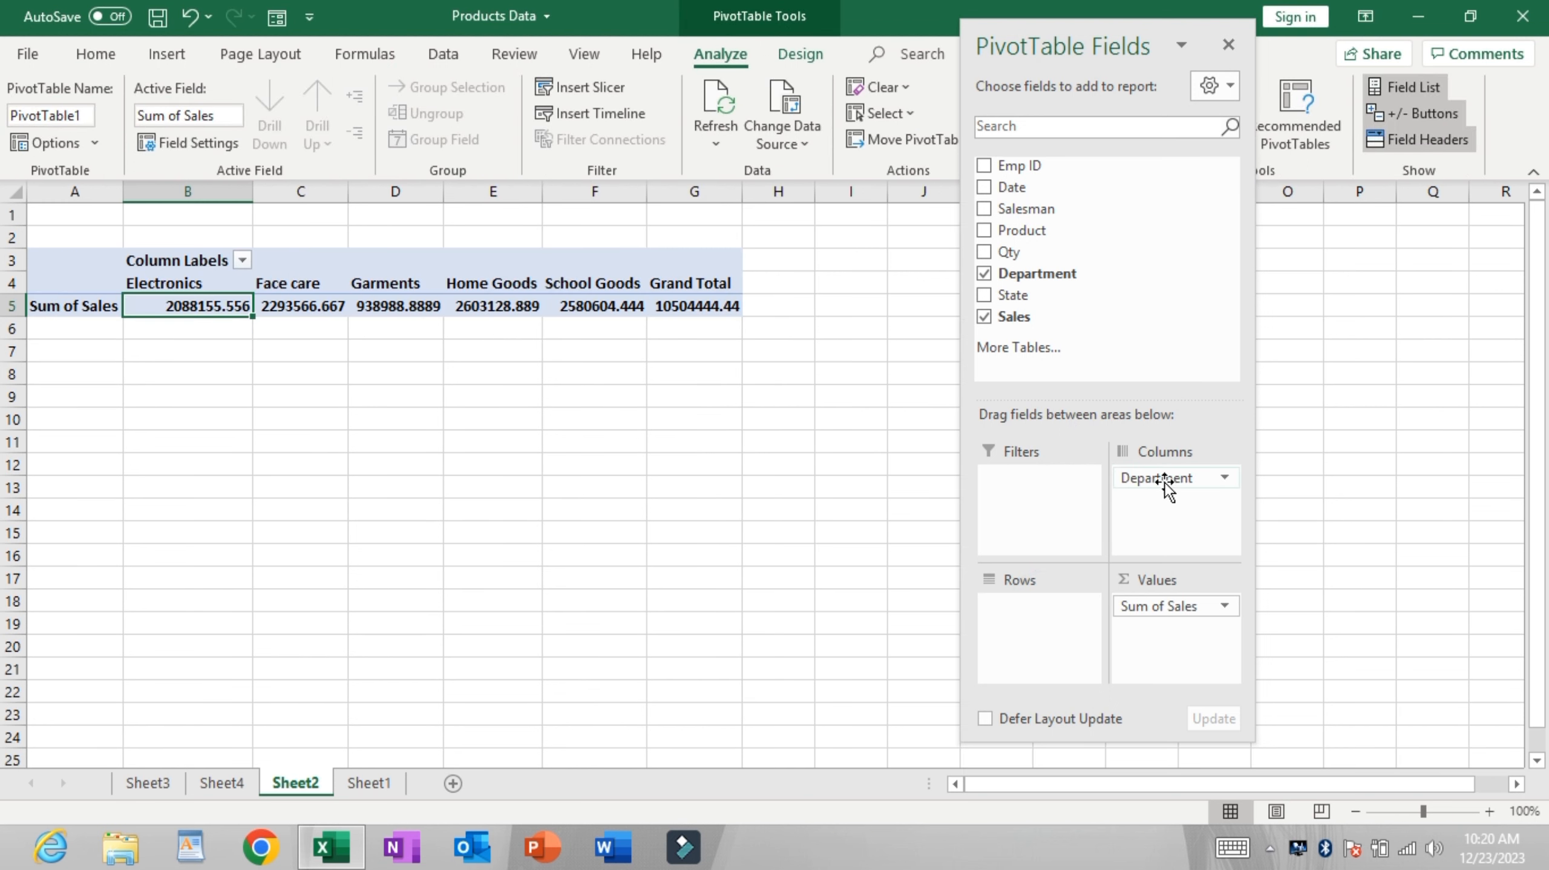
left_click(382, 380)
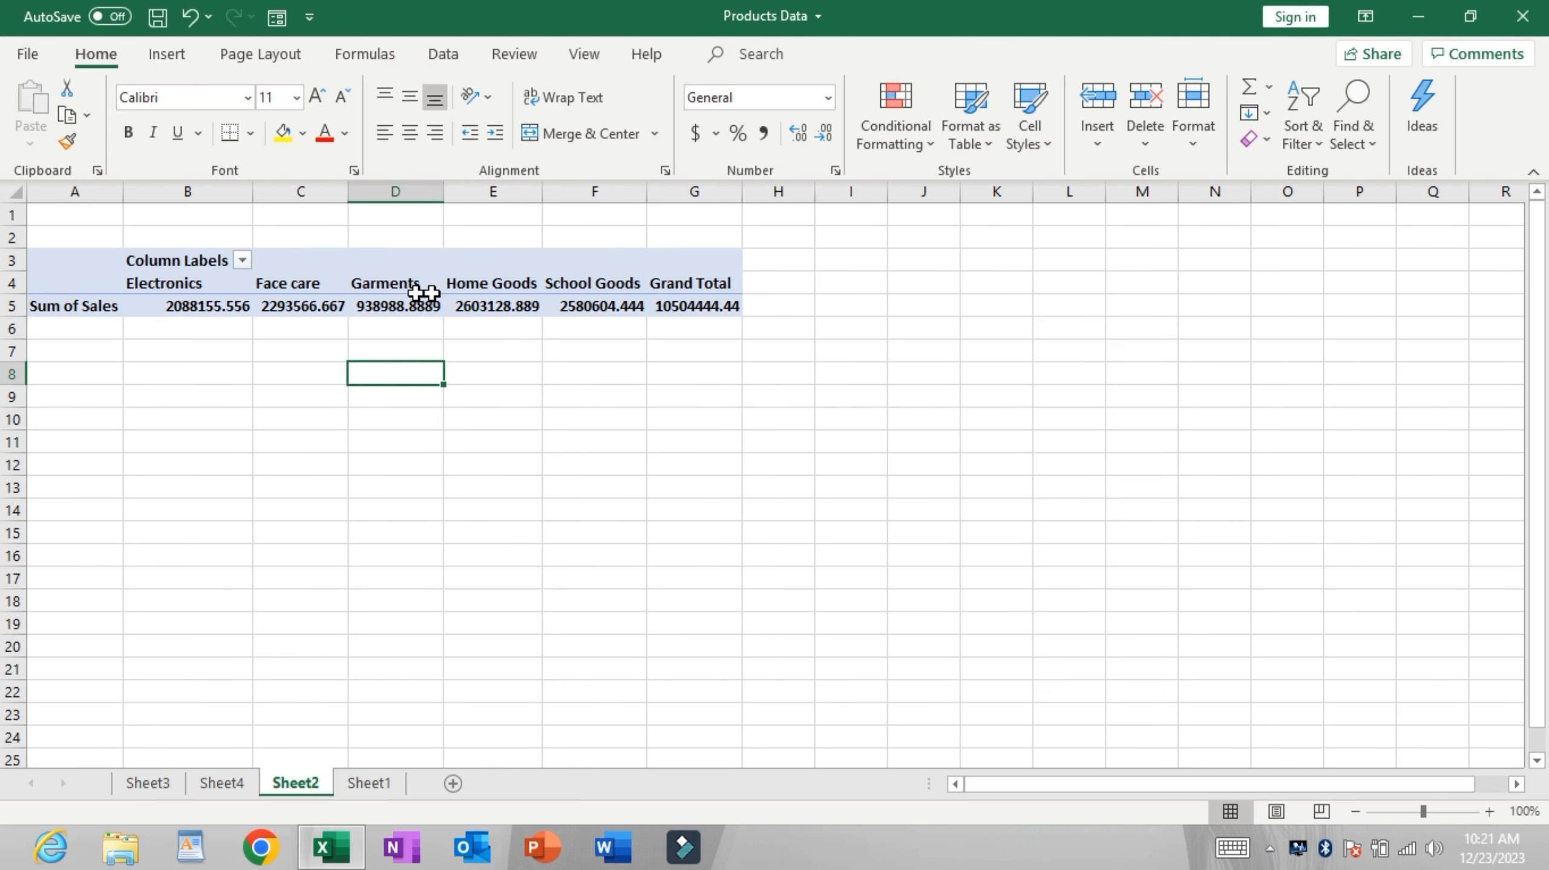
Step: Add the Salesman field to the Rows area and inspect the row labels and grand totals
left_click(699, 263)
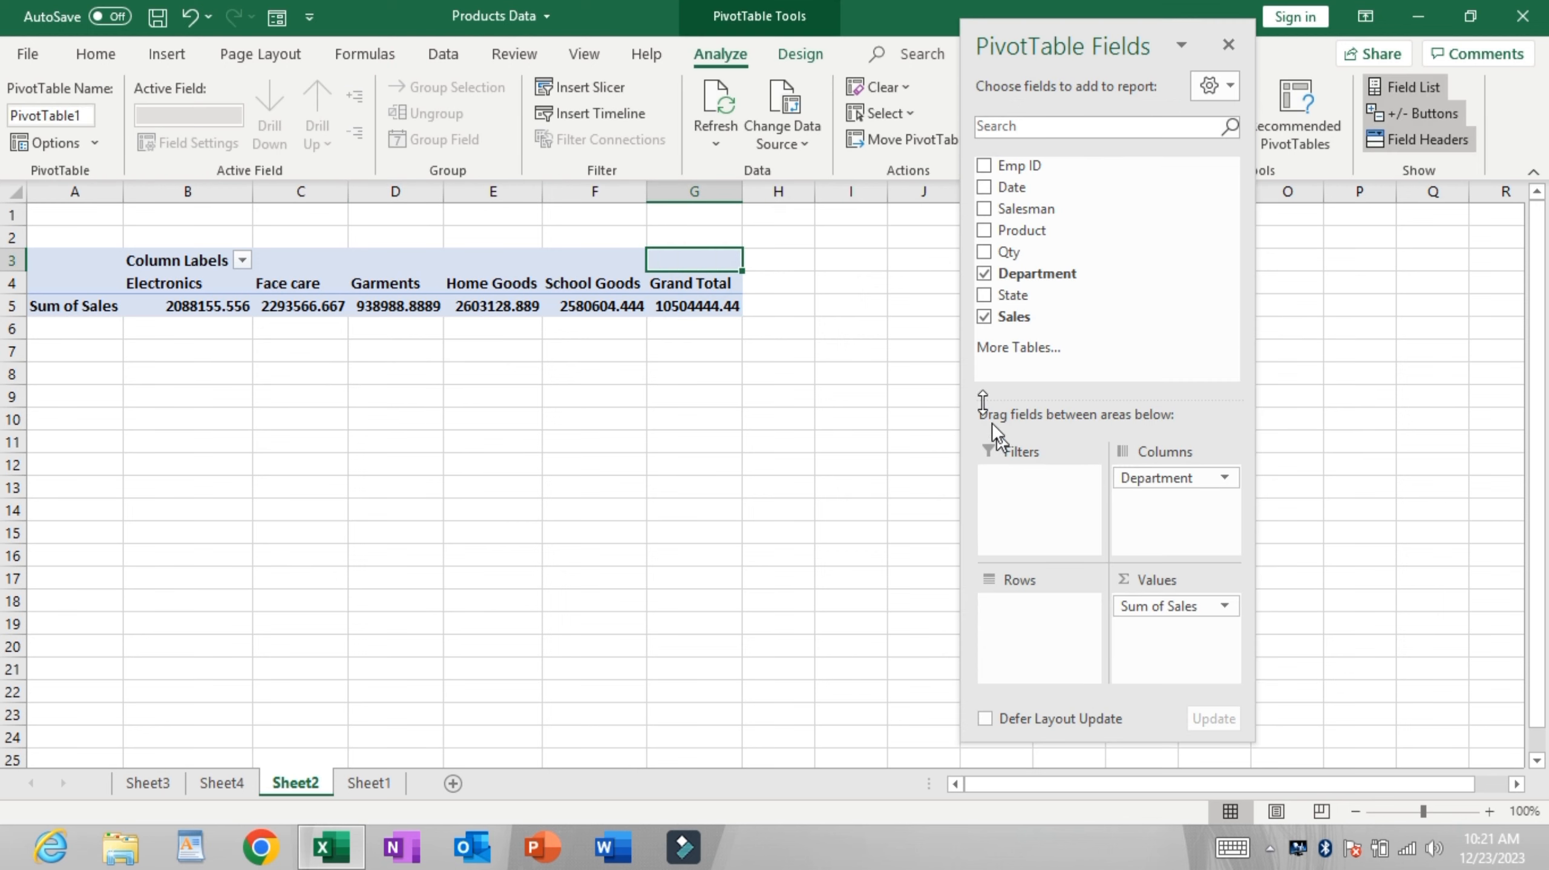
left_click_drag(1028, 209, 1024, 609)
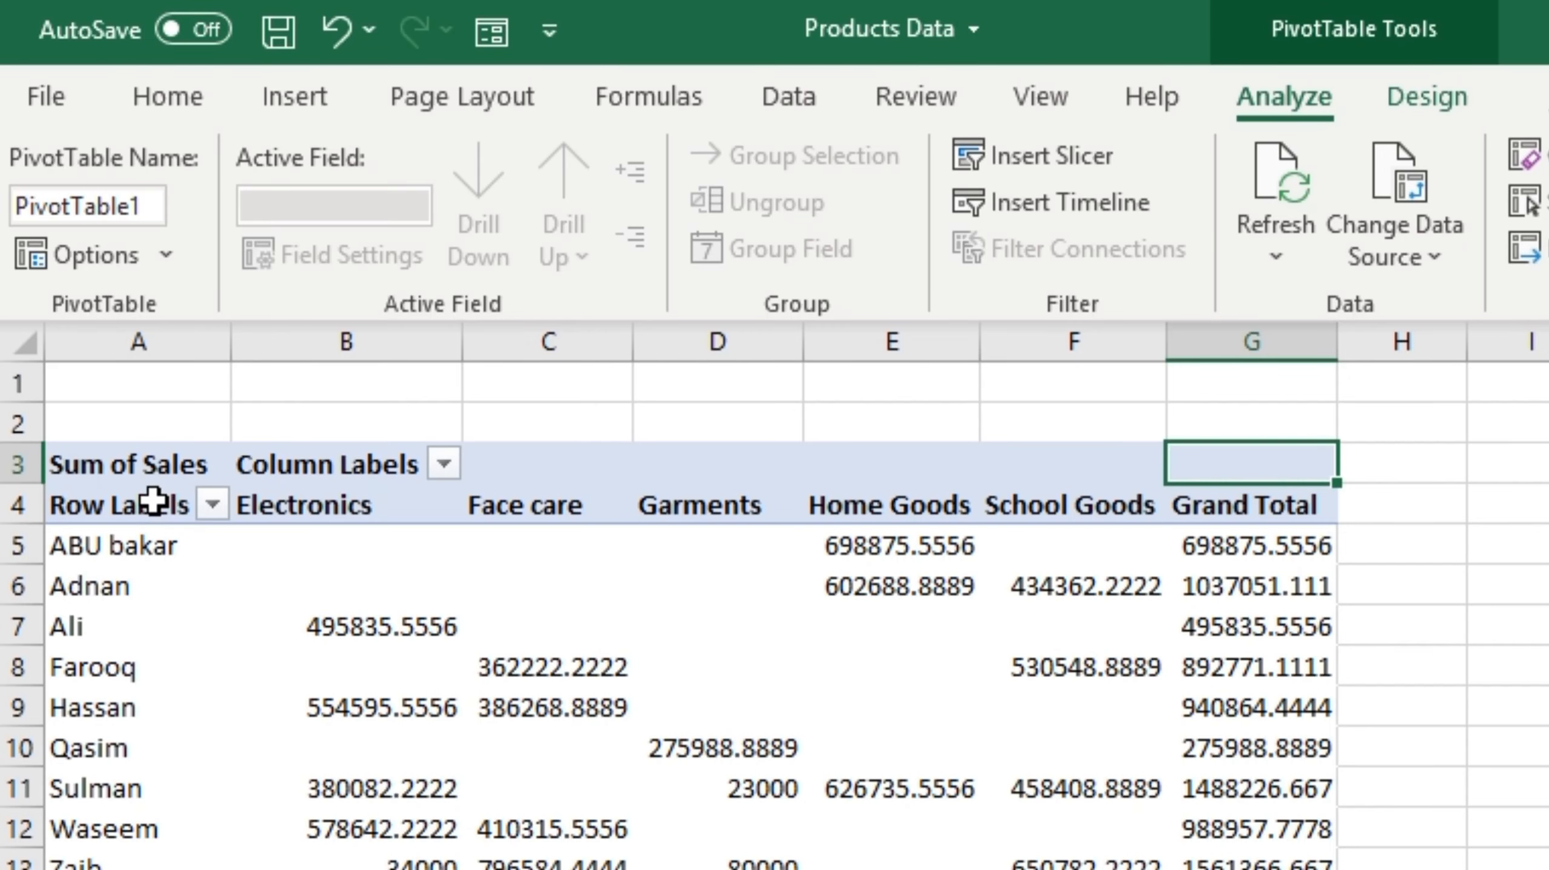
left_click(146, 551)
left_click(150, 586)
left_click(155, 626)
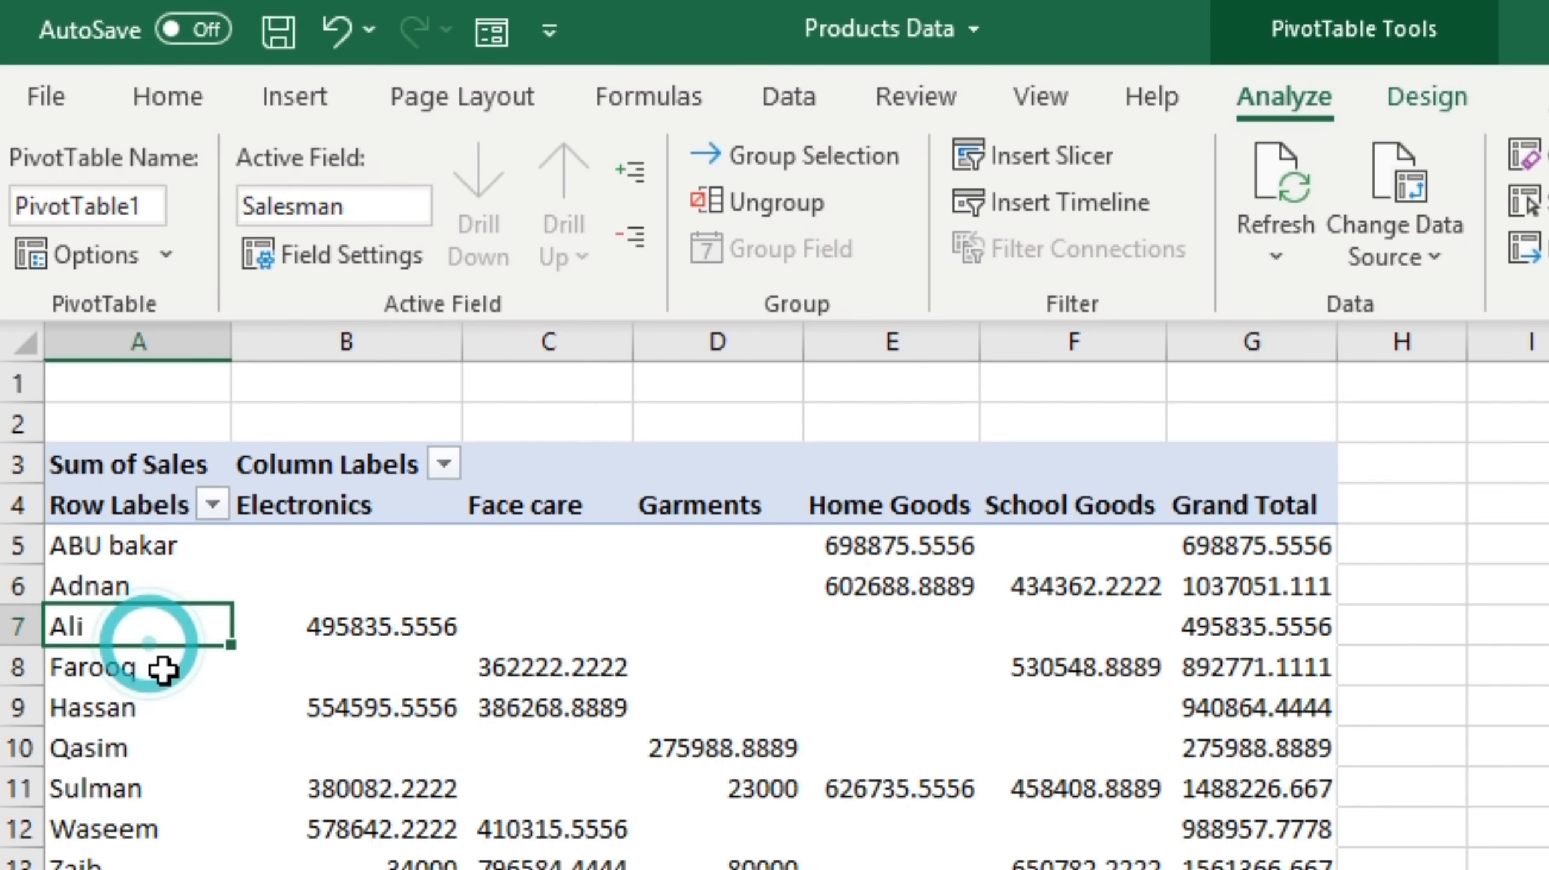
left_click(163, 669)
left_click(182, 713)
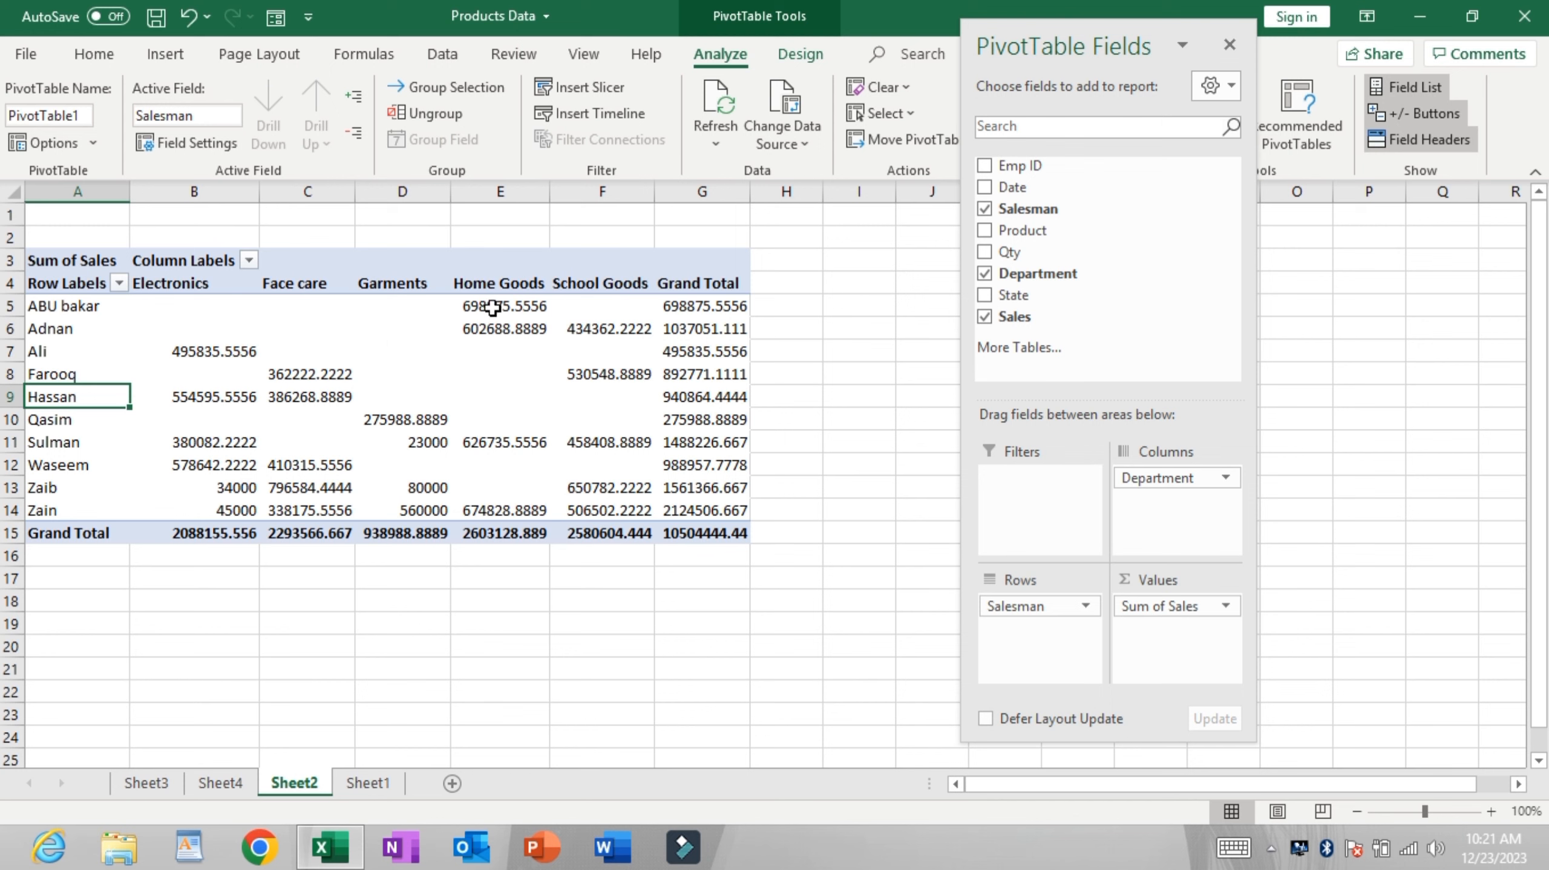
left_click(813, 353)
left_click(692, 398)
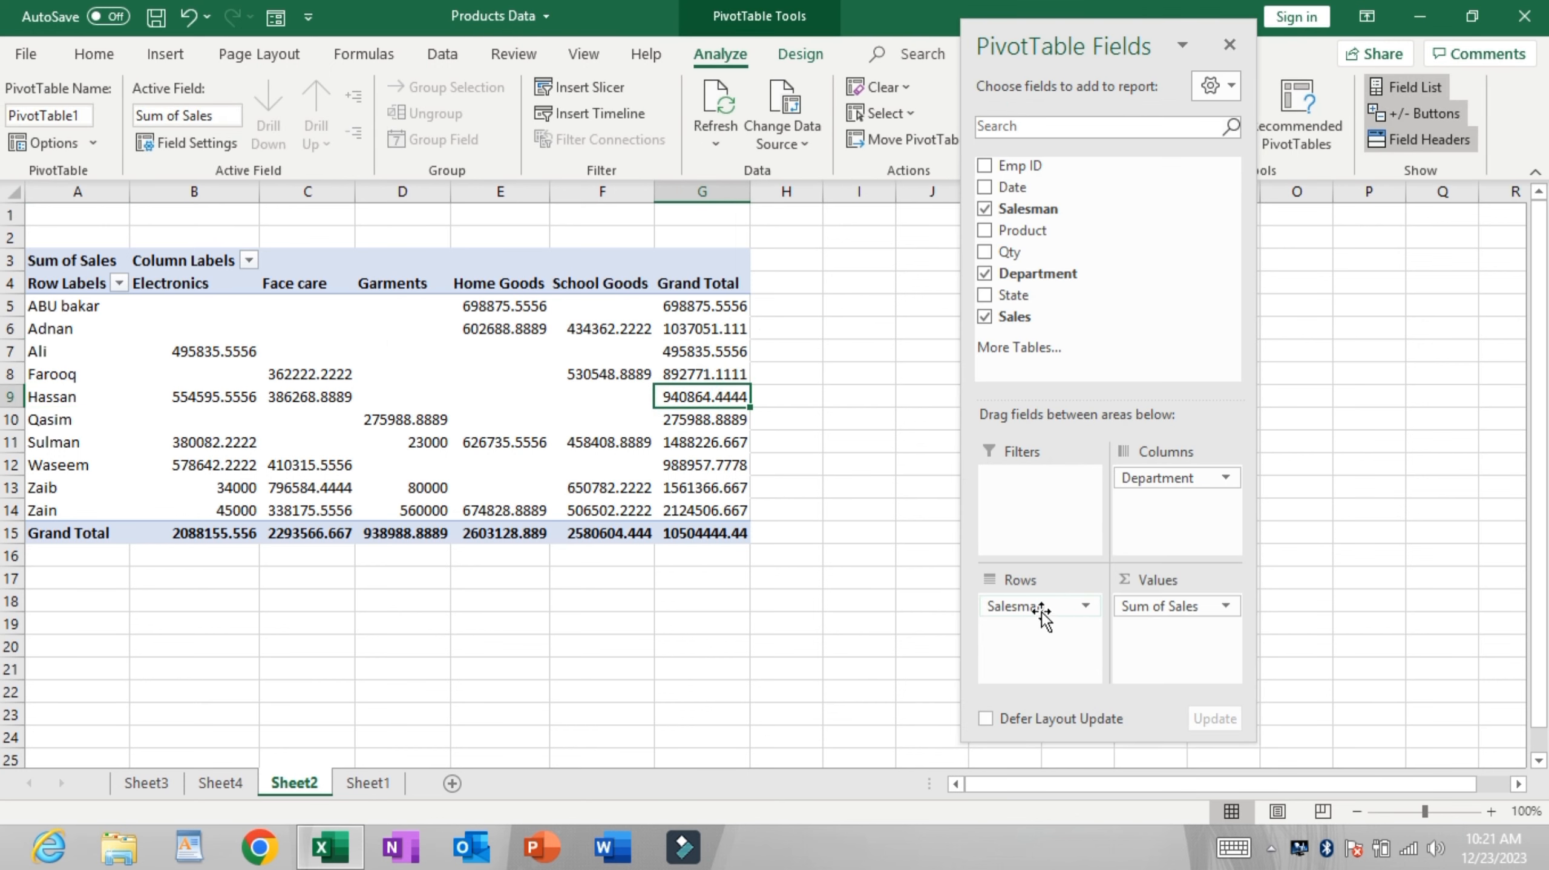
Step: Try the Salesman field under Department in Columns, return it to Rows, and inspect the value cells
left_click_drag(1040, 606, 1157, 515)
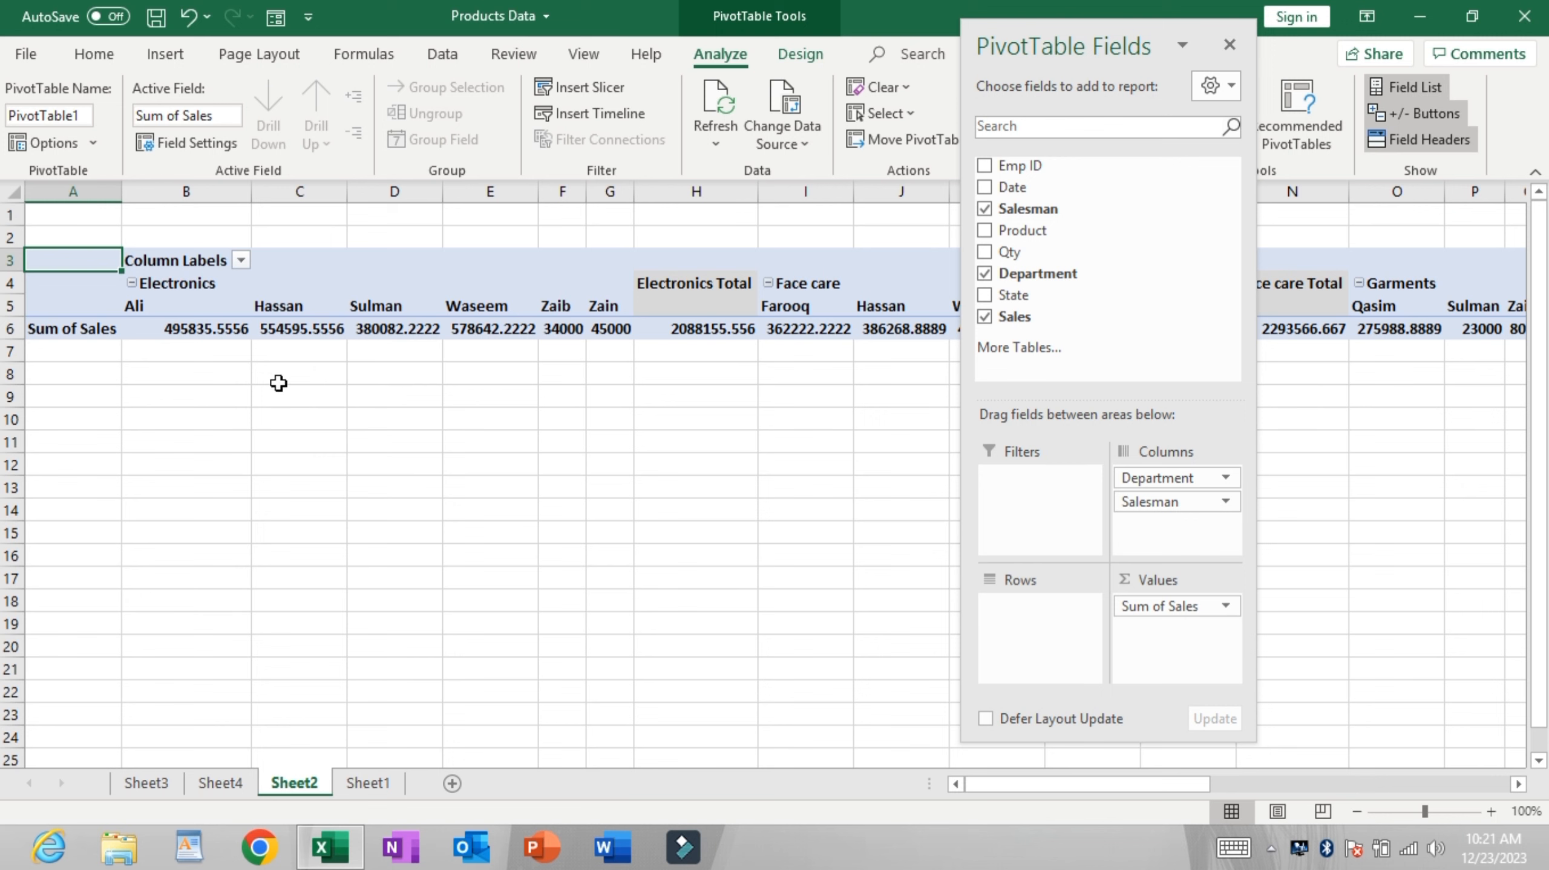
left_click_drag(1160, 503, 1076, 612)
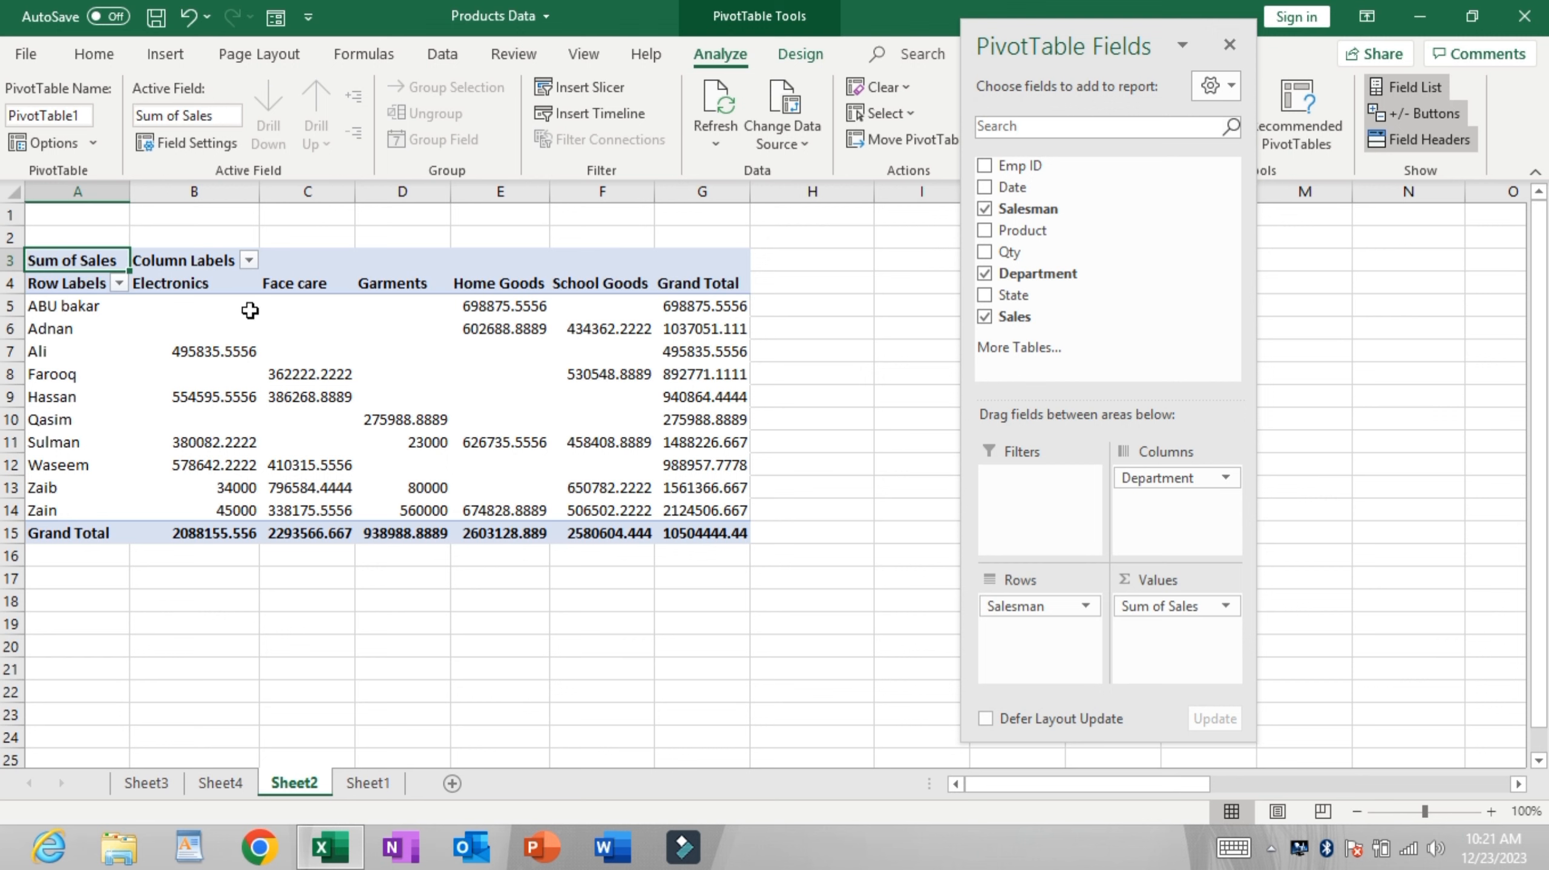
left_click_drag(250, 311, 398, 402)
left_click_drag(512, 369, 520, 493)
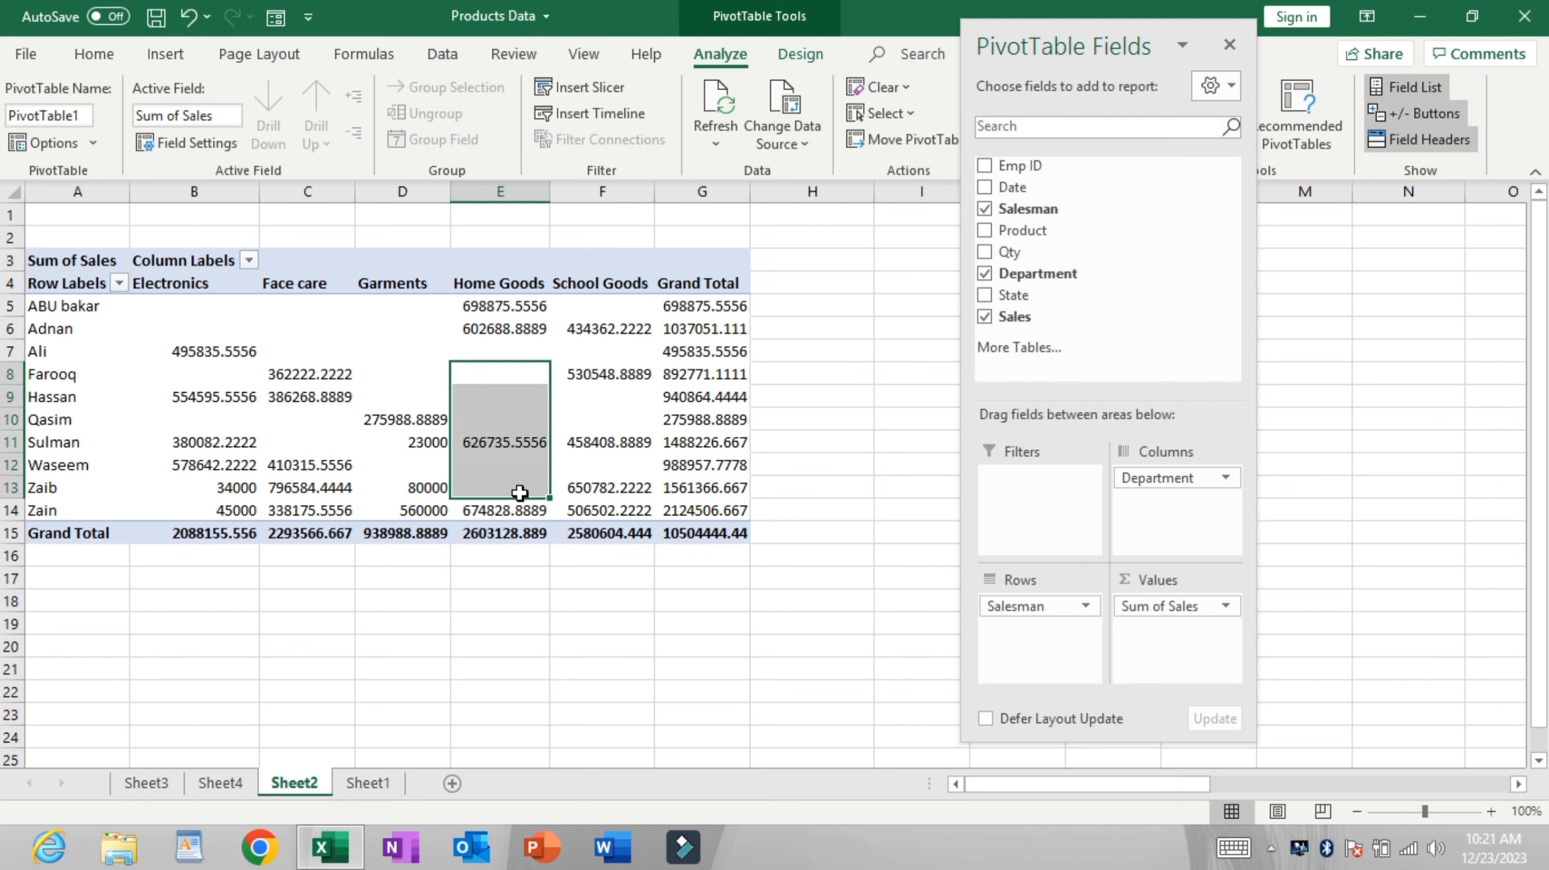
left_click(596, 421)
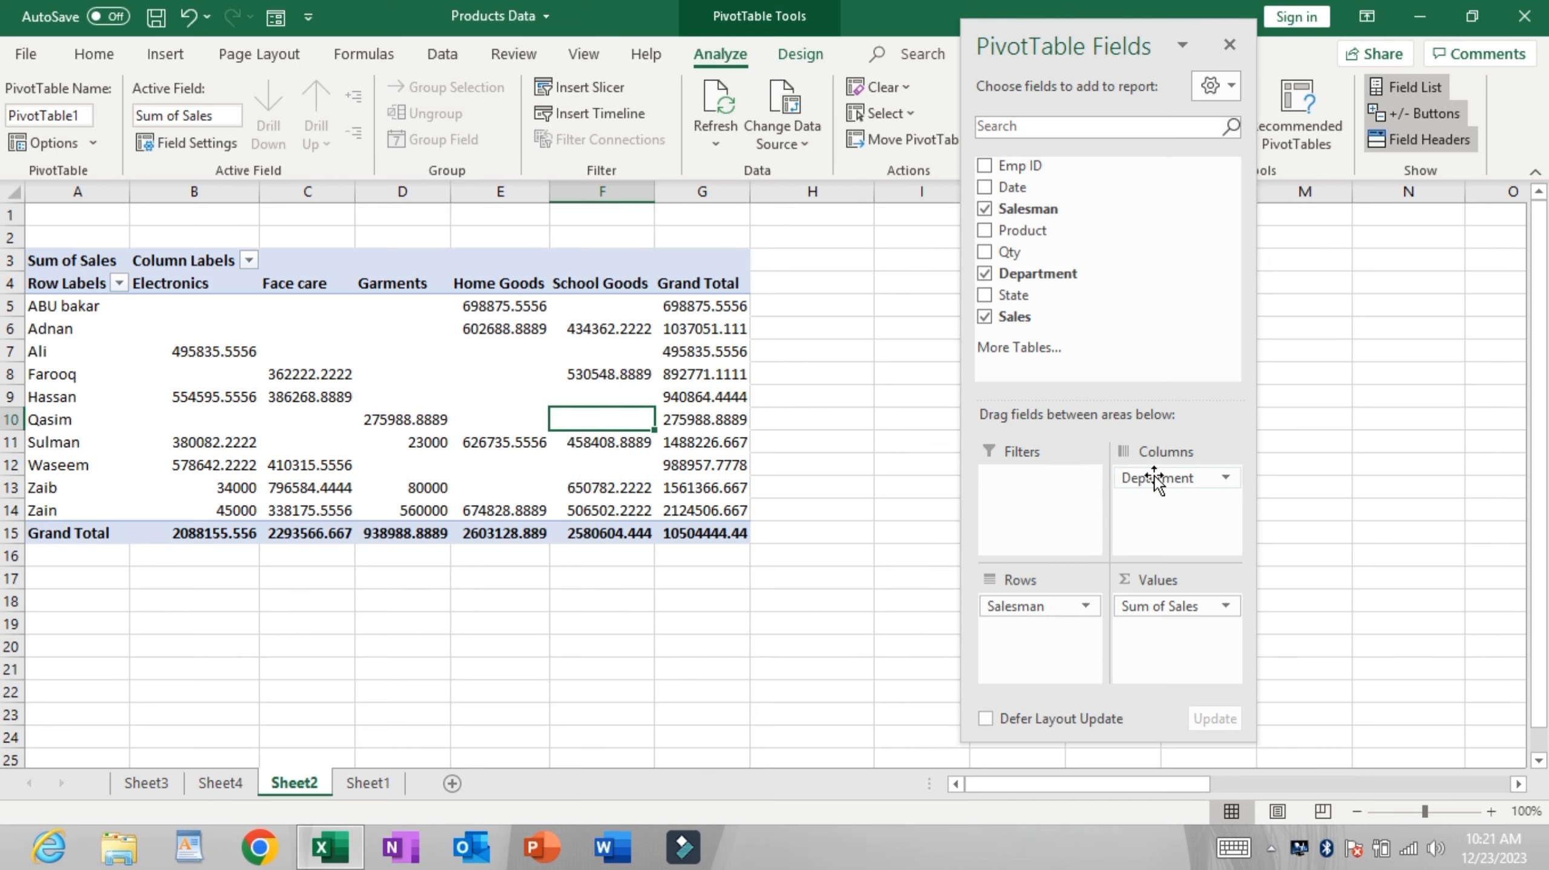
Step: Move the Department field from Columns to Filters and check the Row Labels sort and filter options
left_click_drag(1146, 482, 1042, 487)
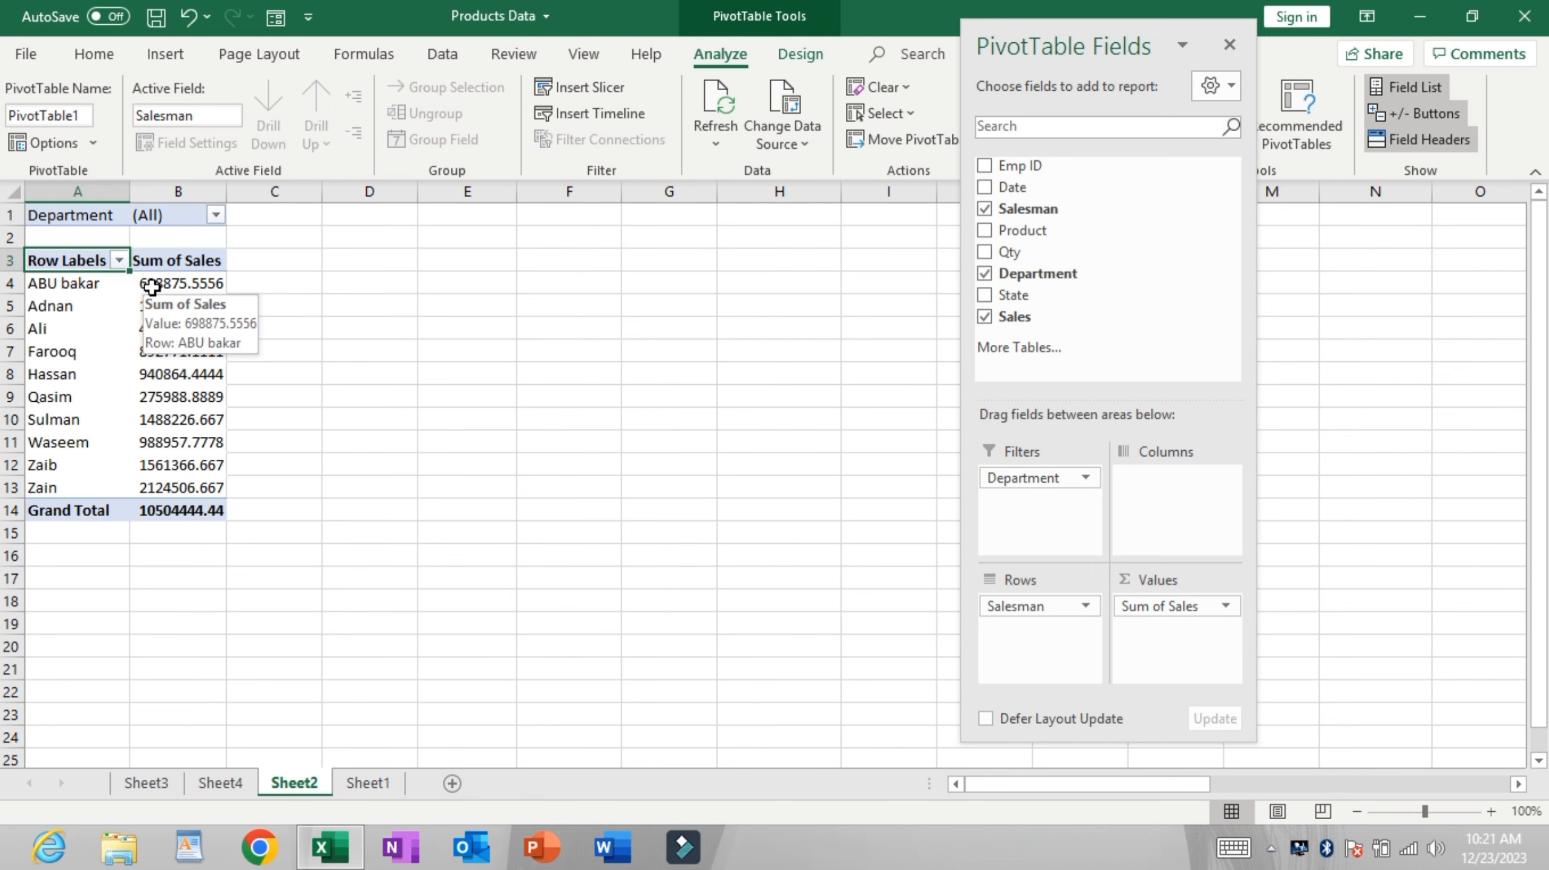
scroll(152, 295, "down", 1)
scroll(151, 305, "up", 1)
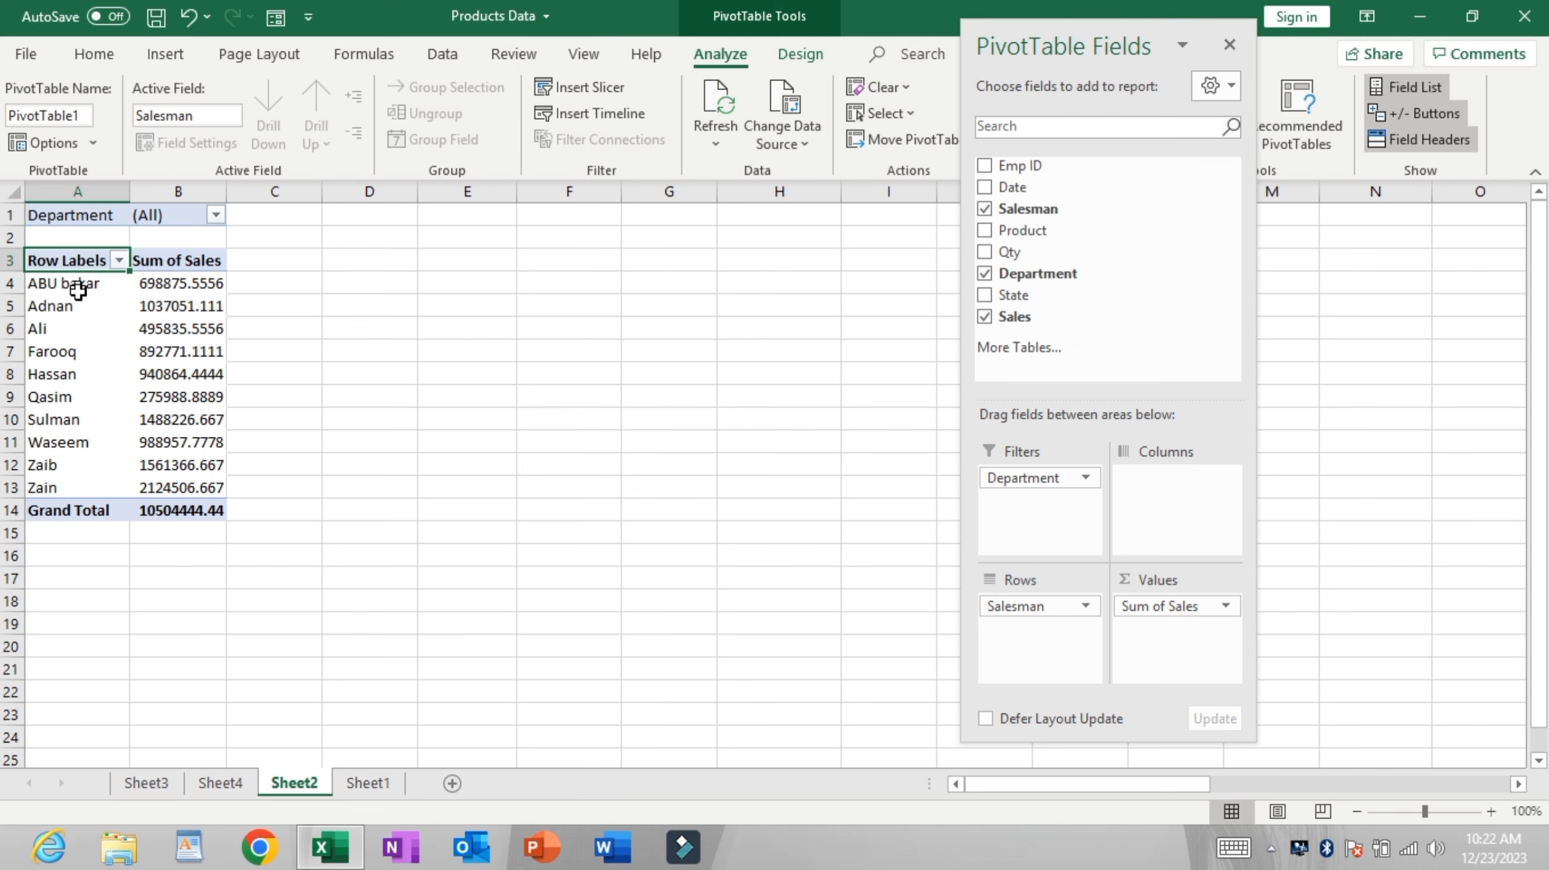
left_click_drag(78, 291, 86, 487)
left_click_drag(145, 272, 151, 277)
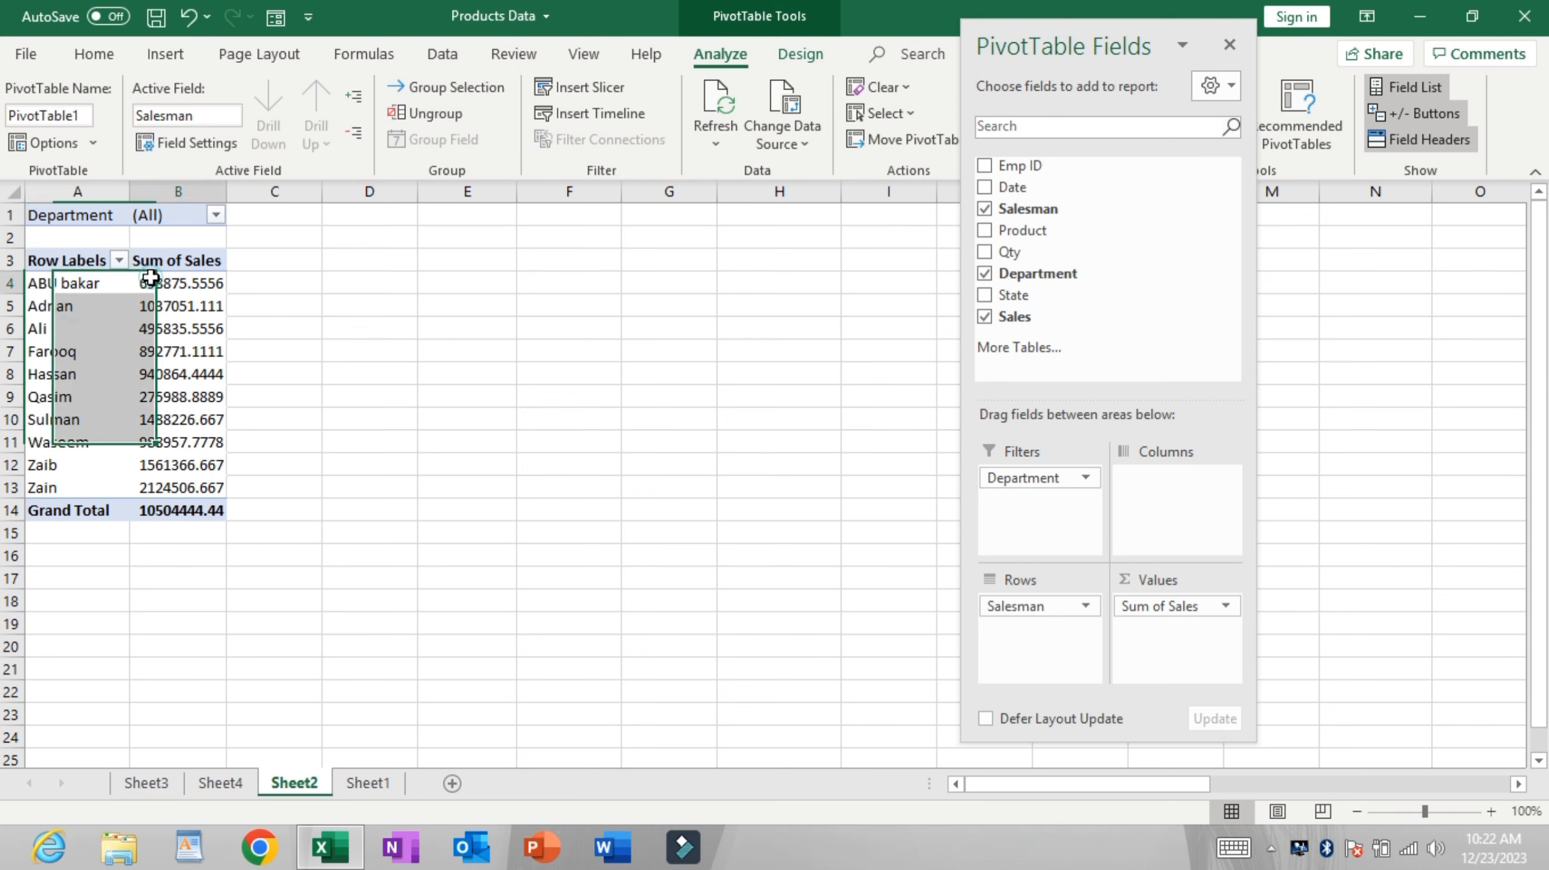
left_click(120, 261)
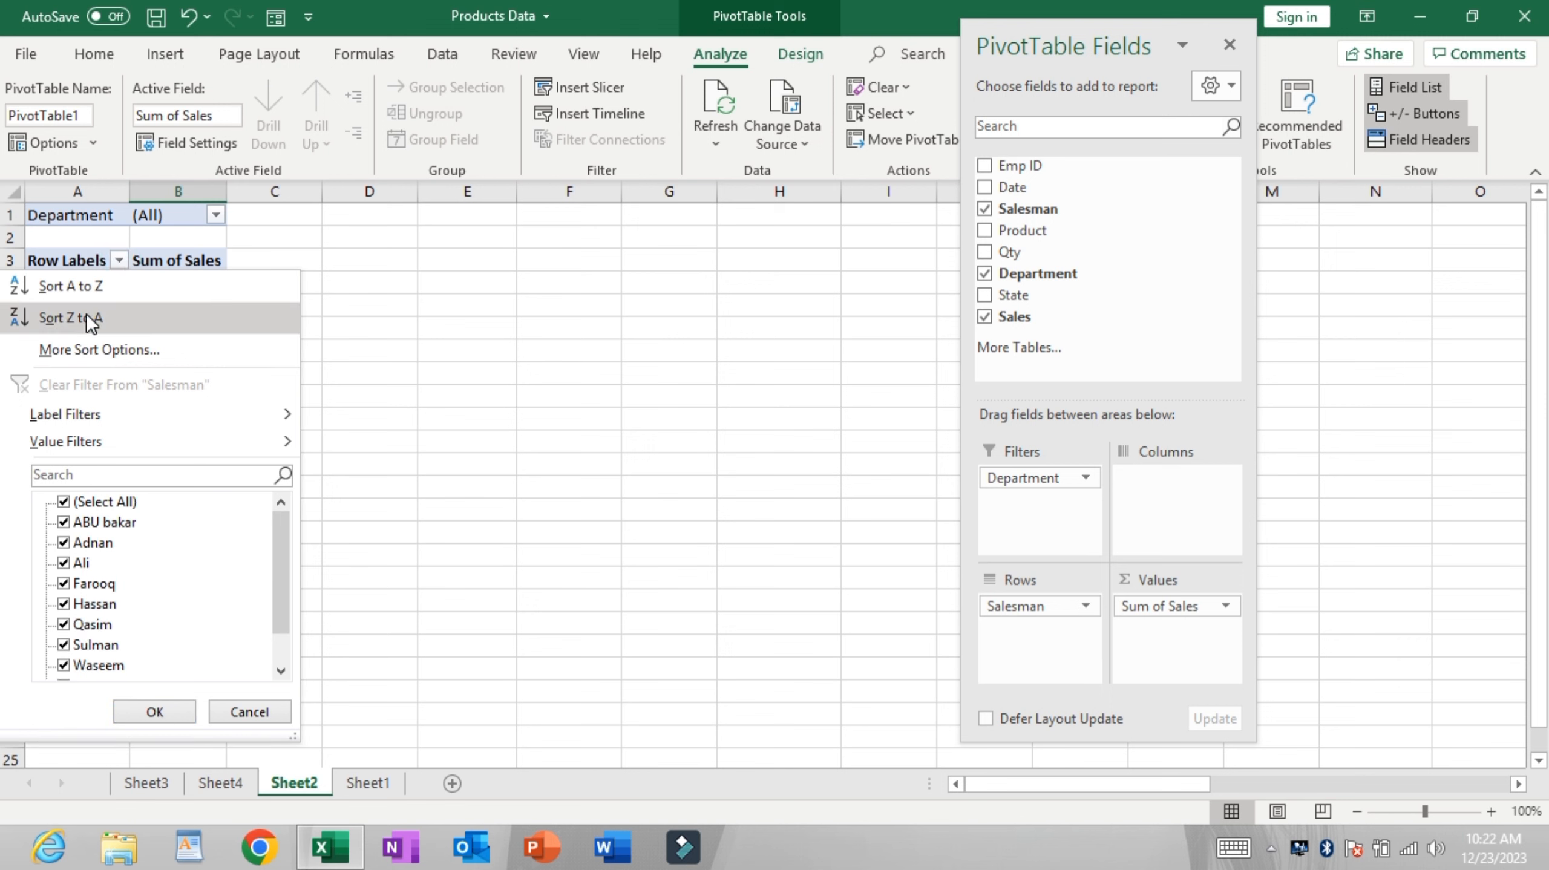
left_click(118, 266)
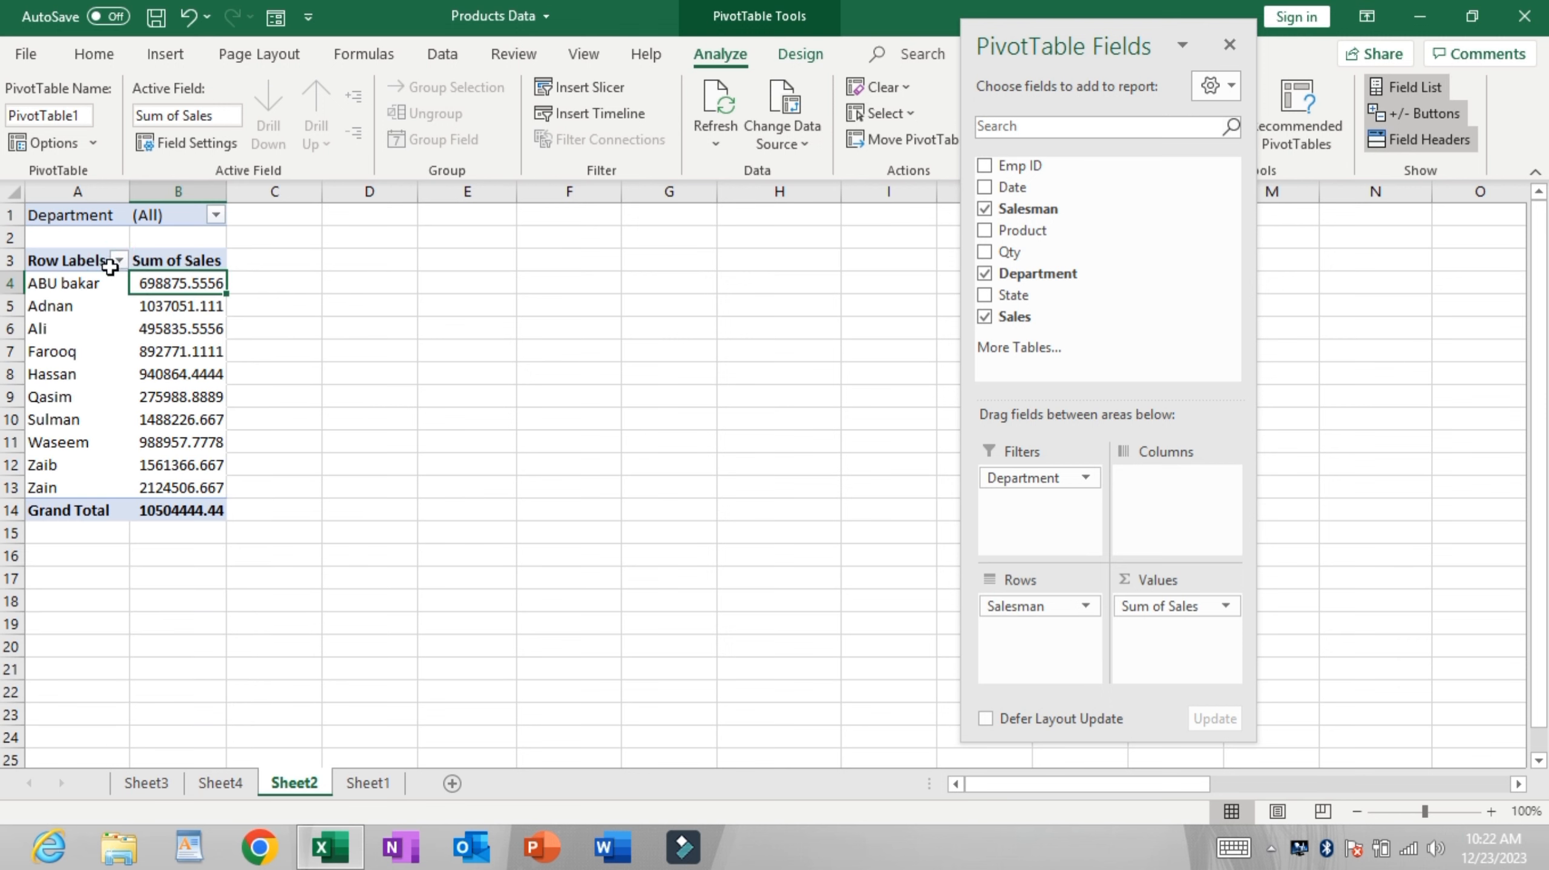
Step: Filter the PivotTable to the Electronics department with the Department report filter
left_click(216, 215)
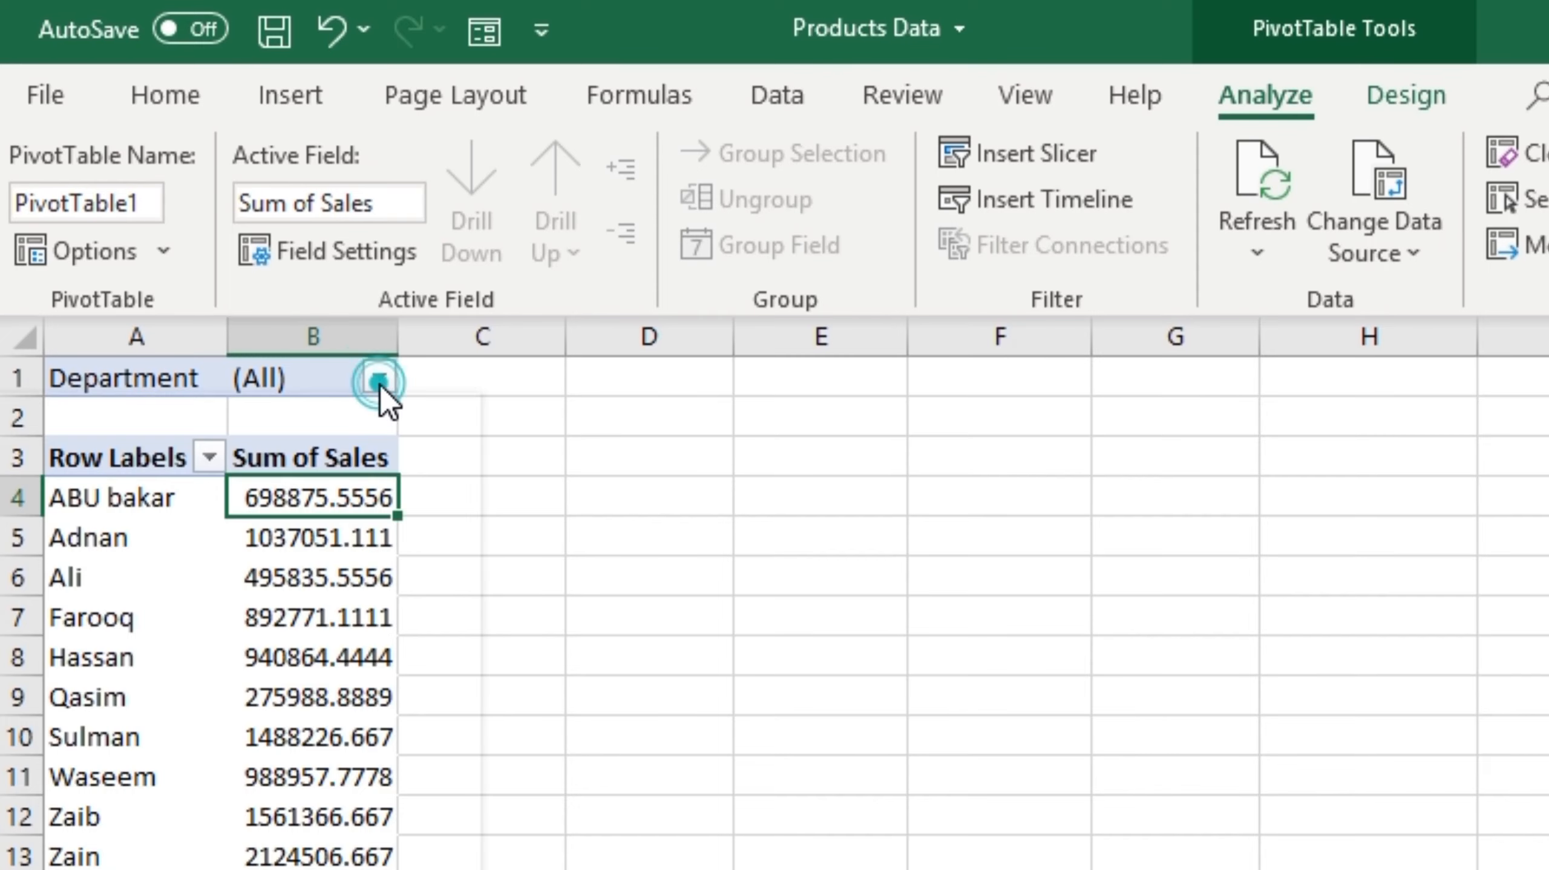
left_click(163, 509)
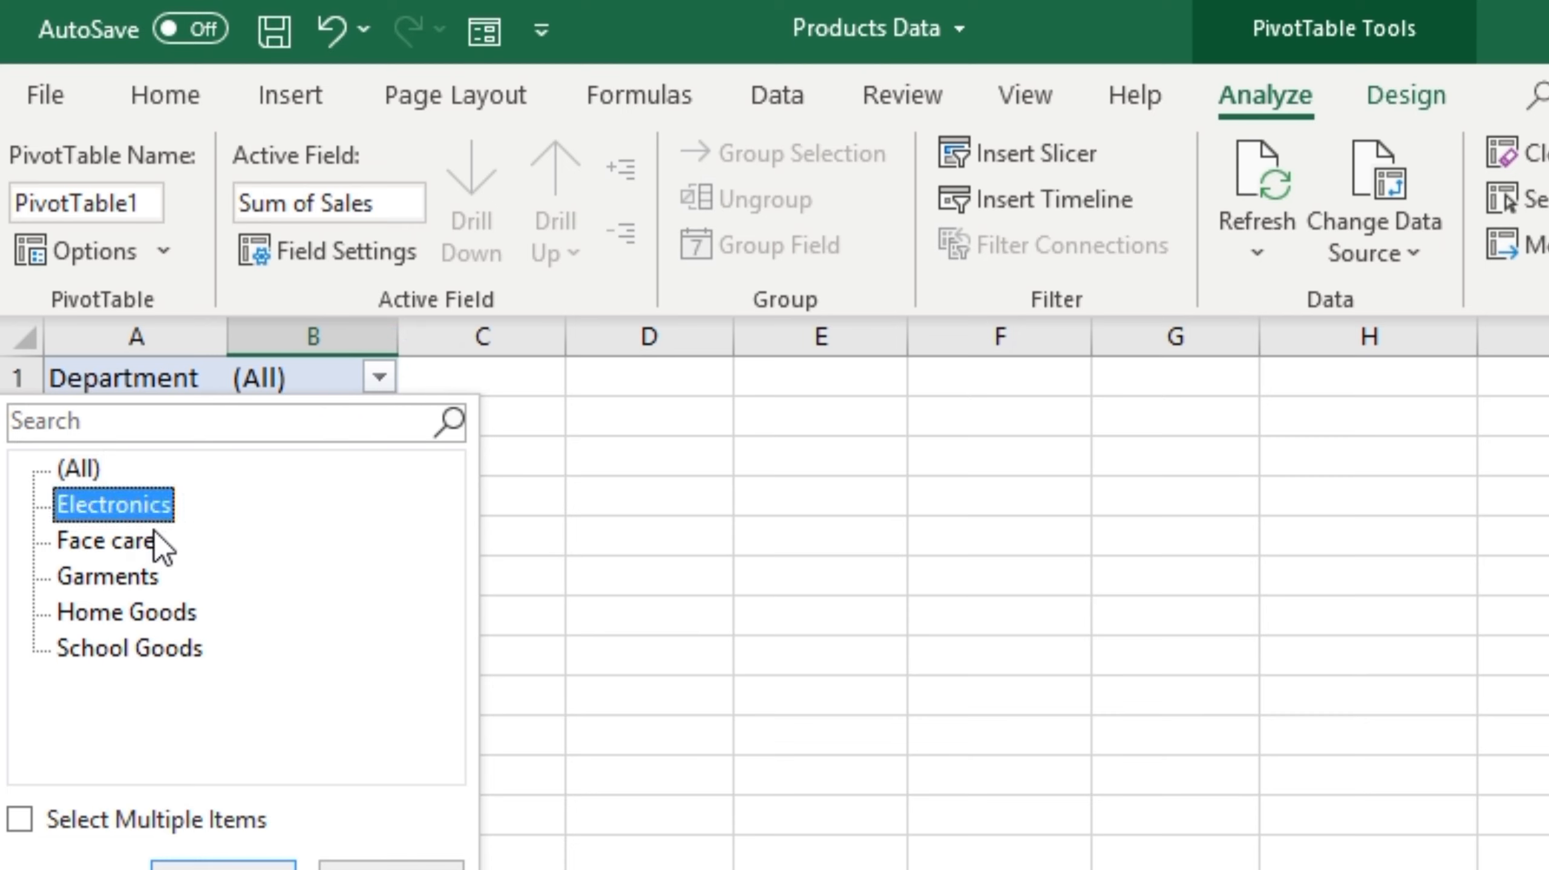
left_click(152, 541)
left_click(150, 578)
left_click(157, 614)
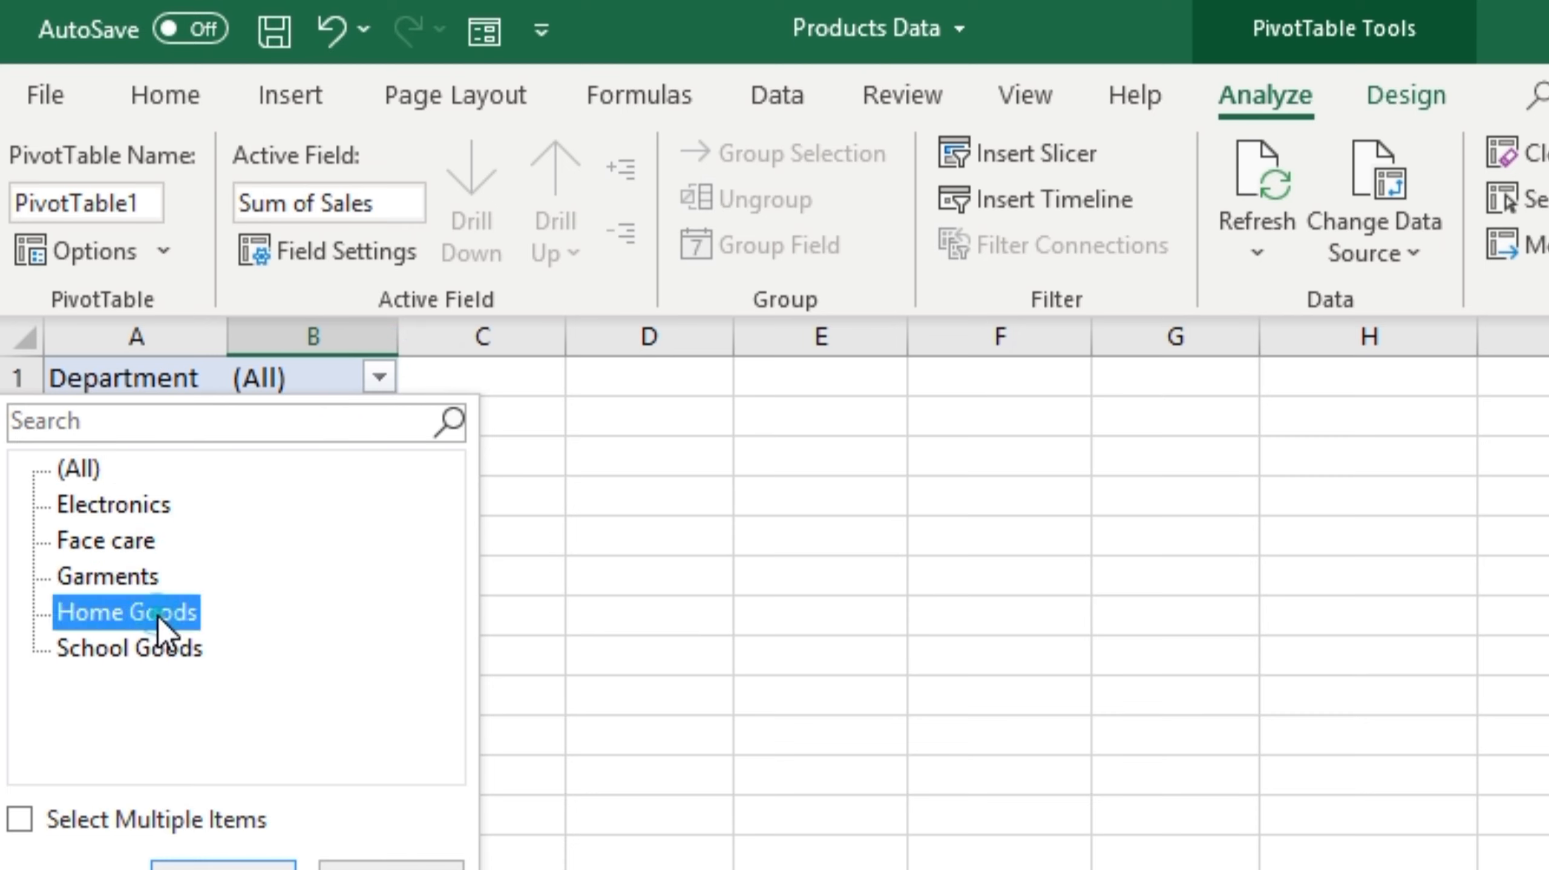
left_click(161, 648)
left_click(136, 504)
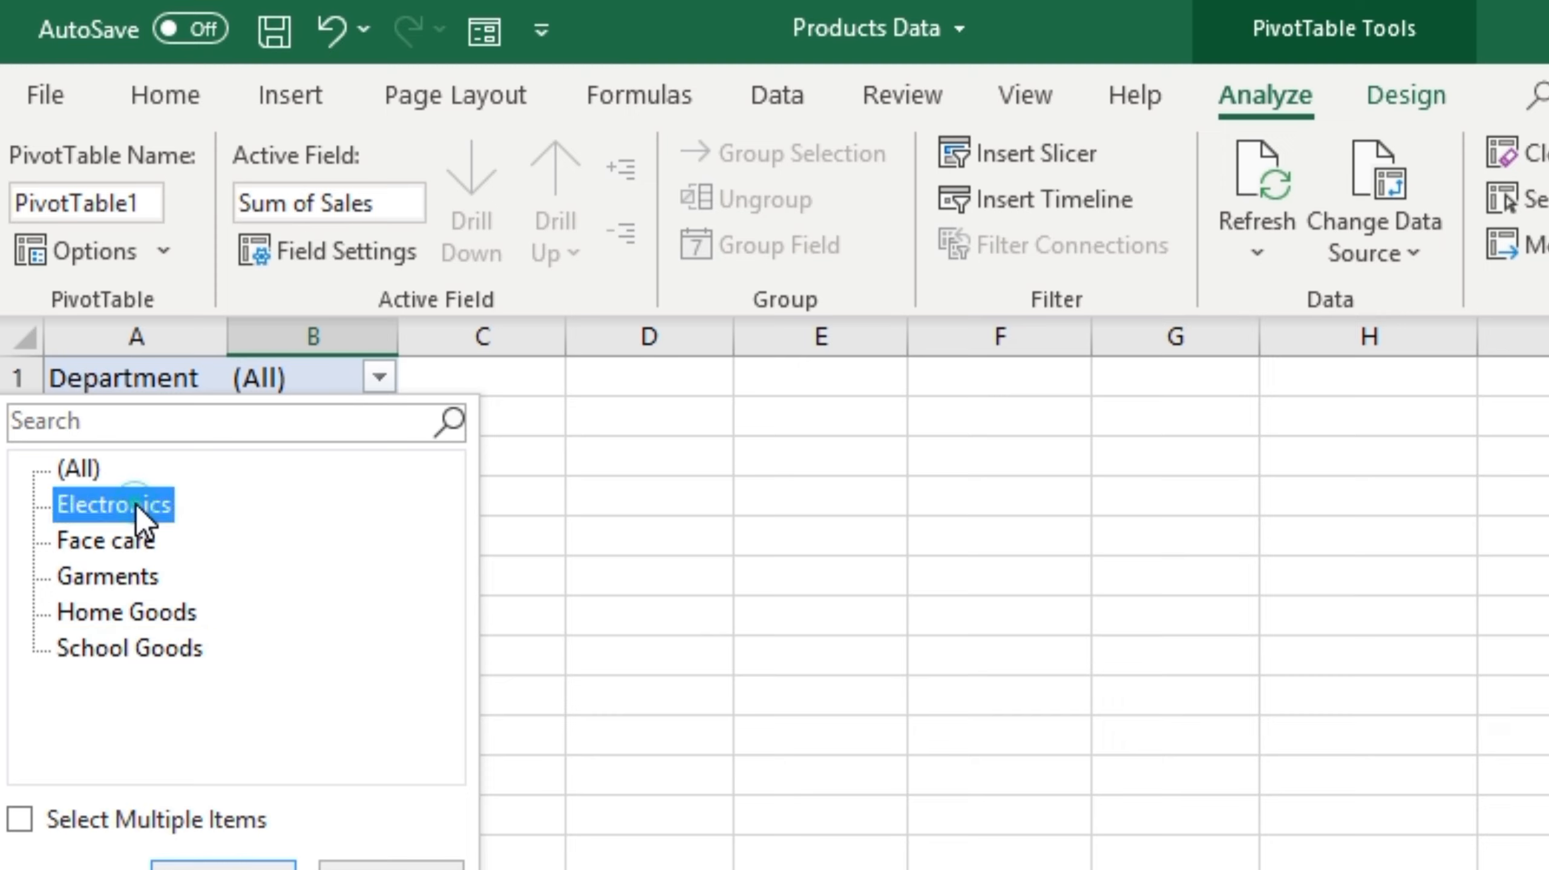
left_click(200, 865)
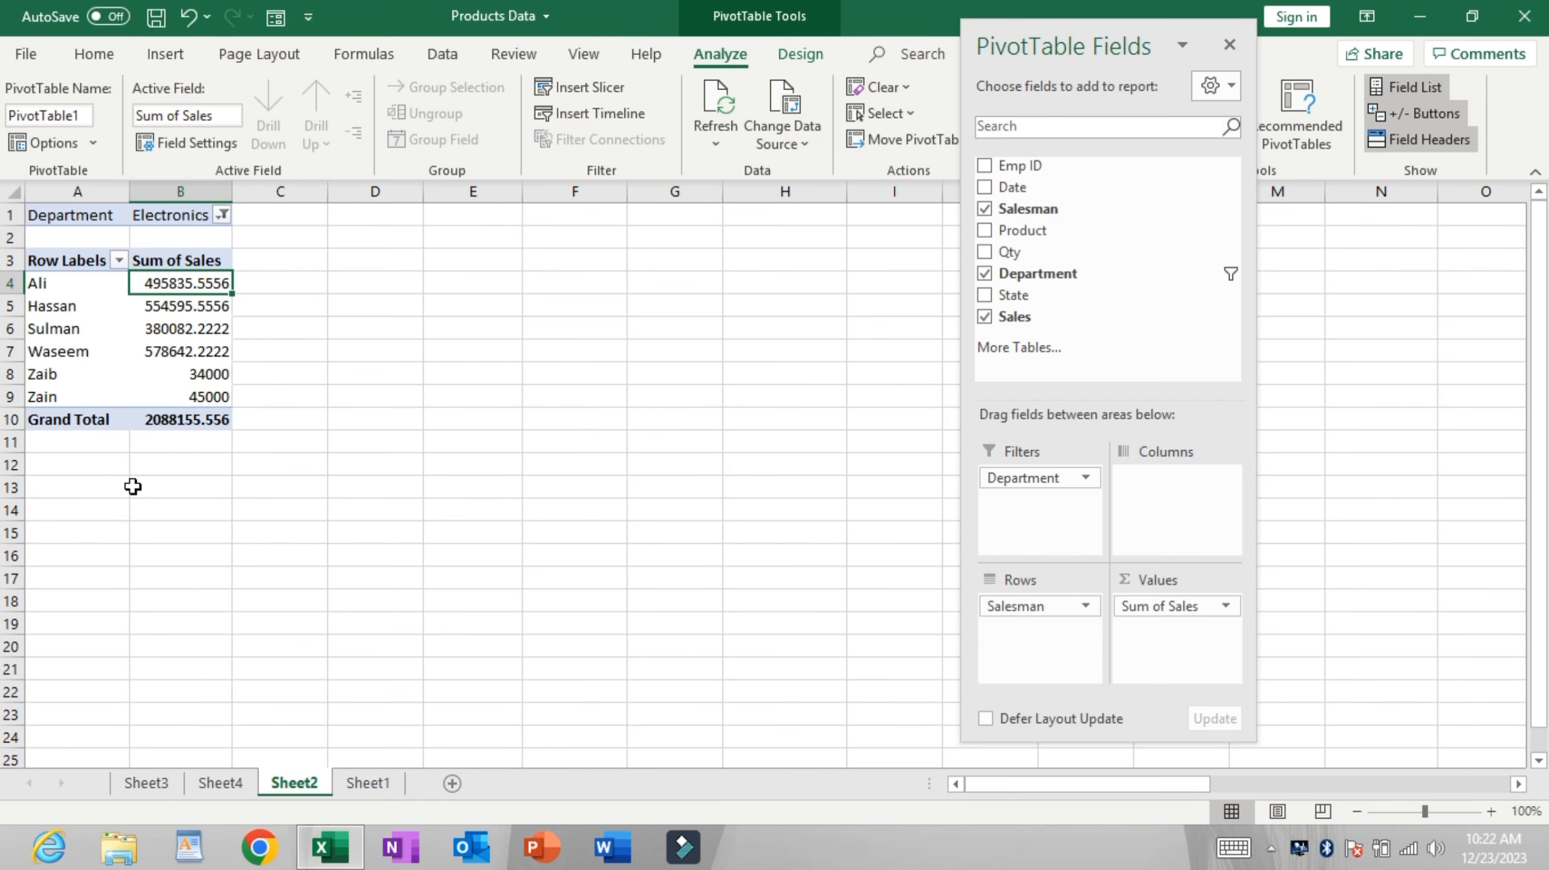
Step: Format the salesmen's Sum of Sales values in B4:B9 as numbers without decimal places
left_click(320, 351)
left_click(180, 282)
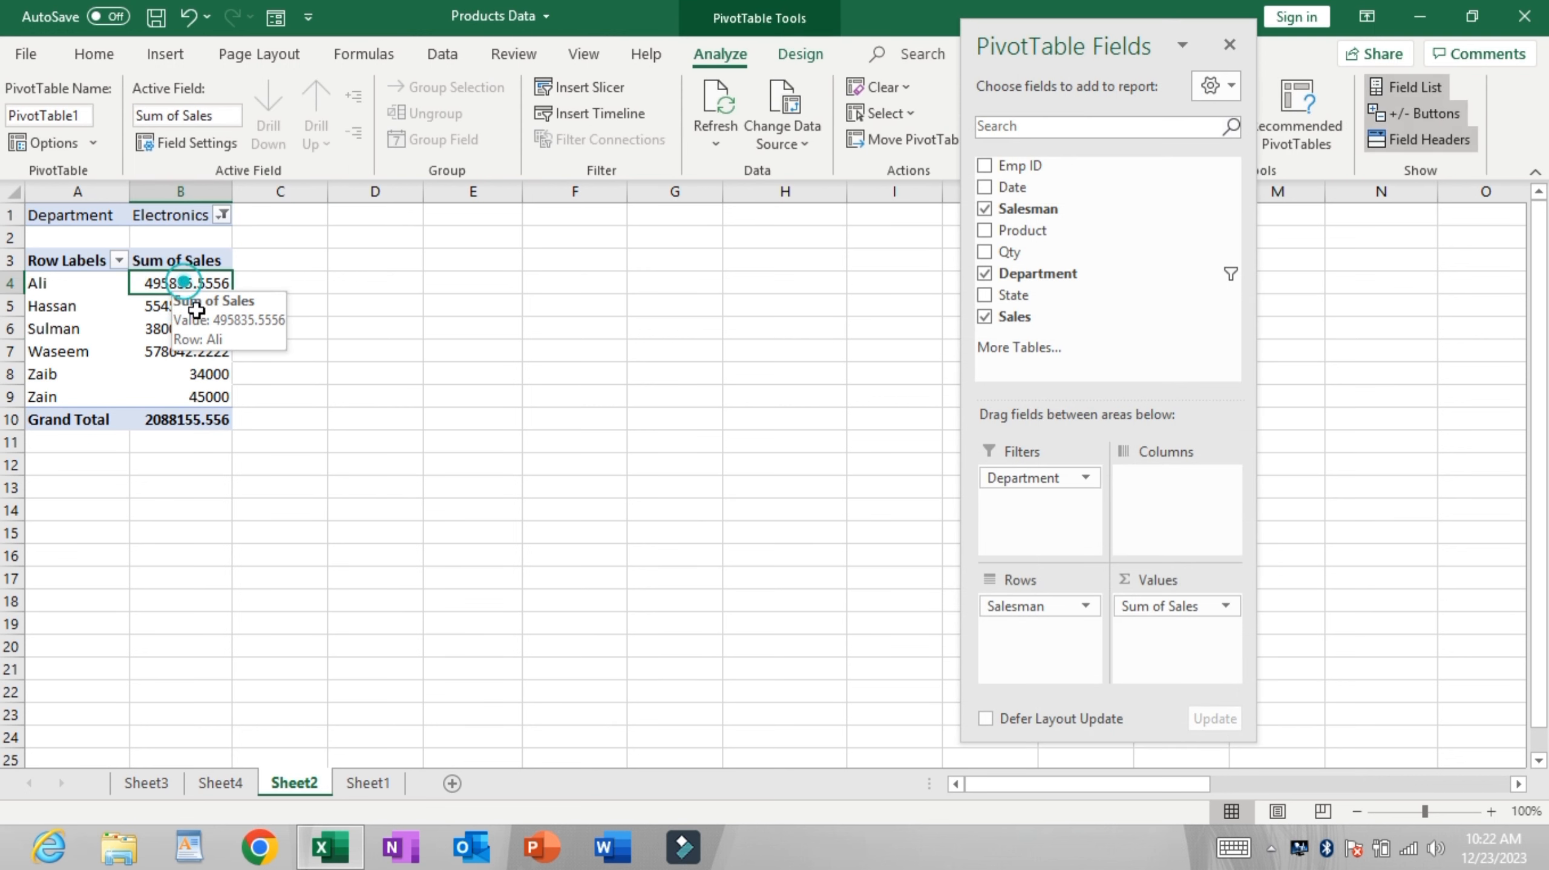
left_click_drag(195, 311, 200, 346)
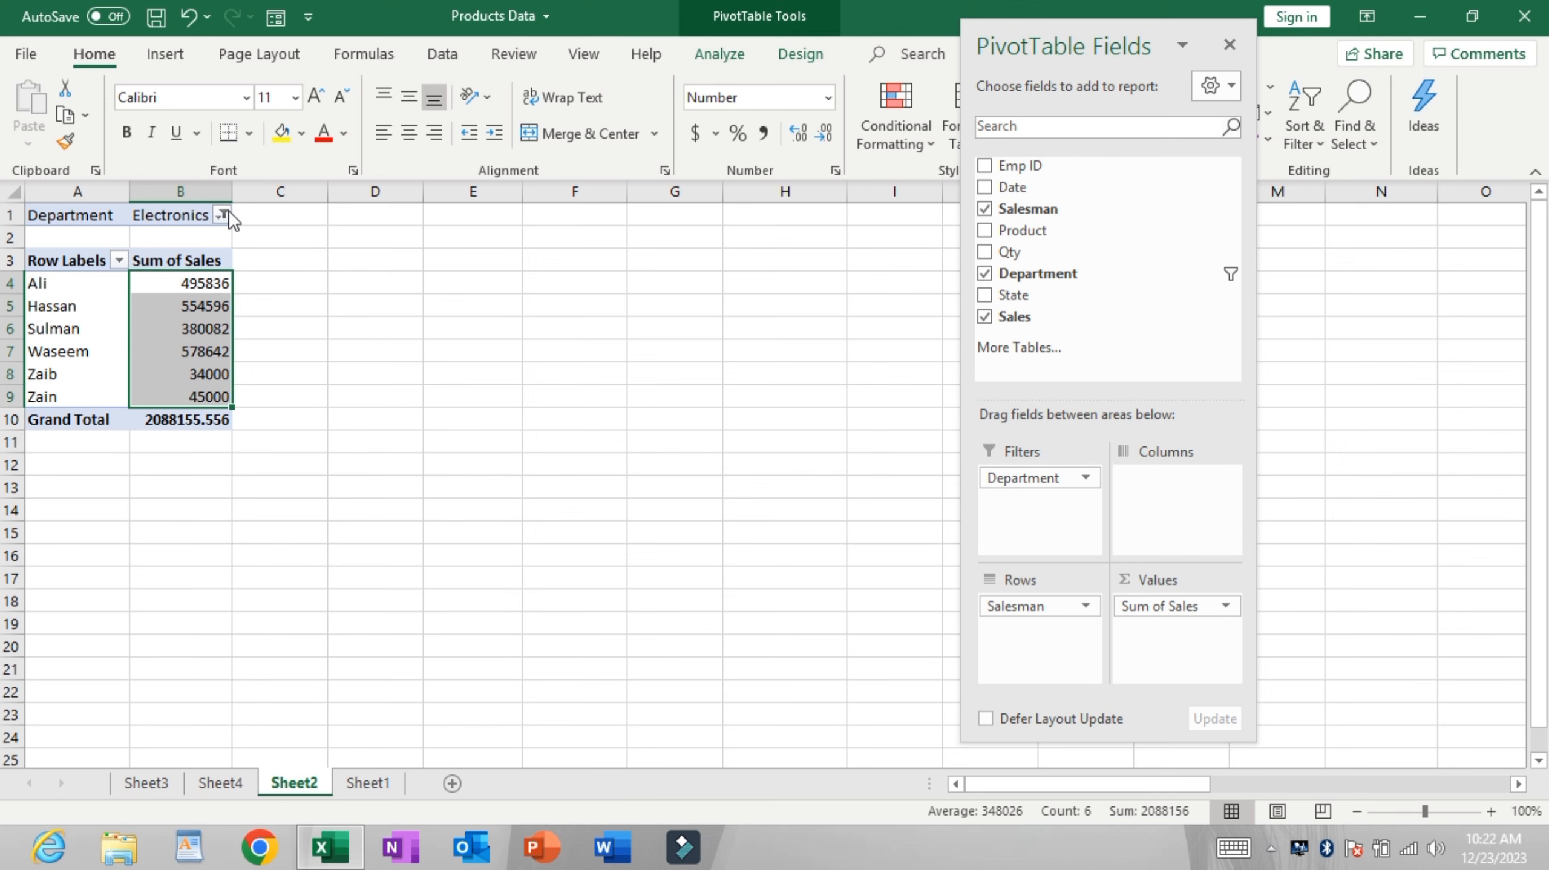
Step: Switch the Department report filter to Face care and after that to Home Goods, looking over the values
left_click(223, 215)
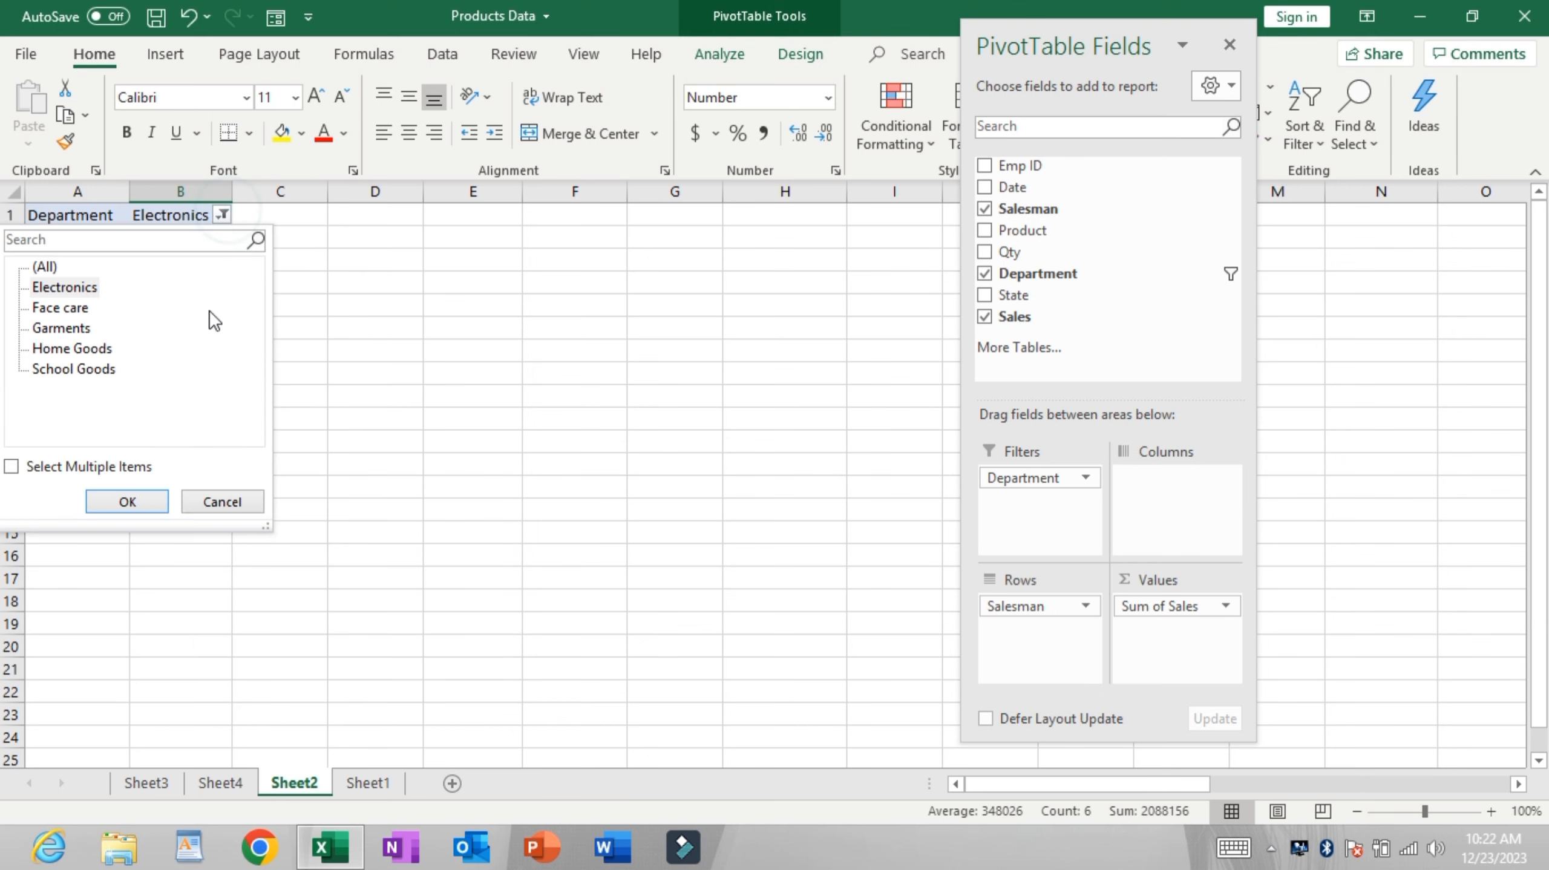
left_click(68, 308)
left_click(127, 502)
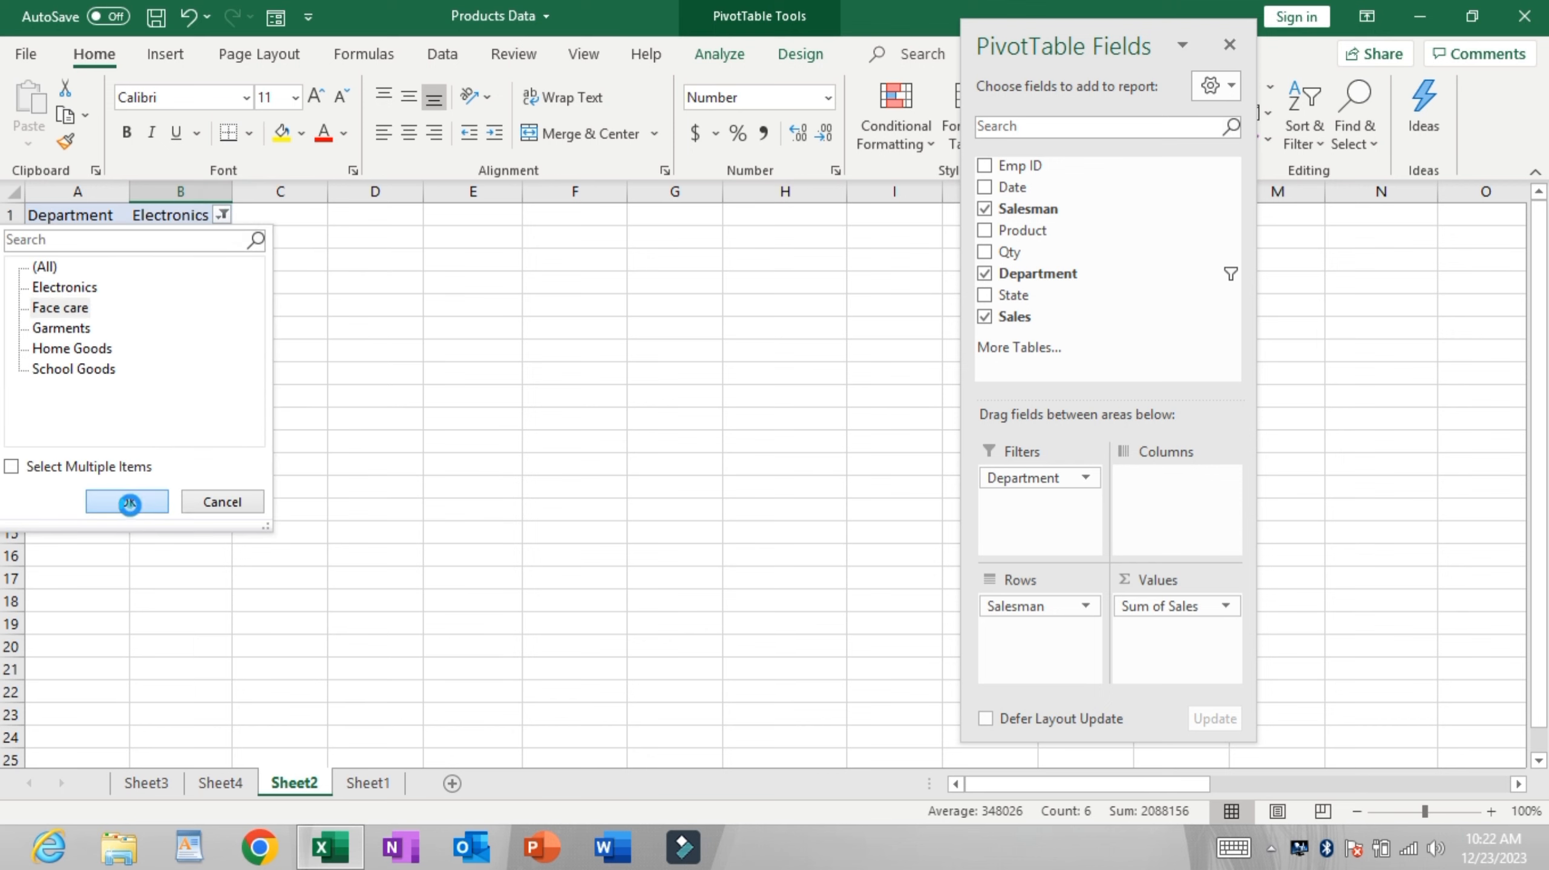
left_click(217, 287)
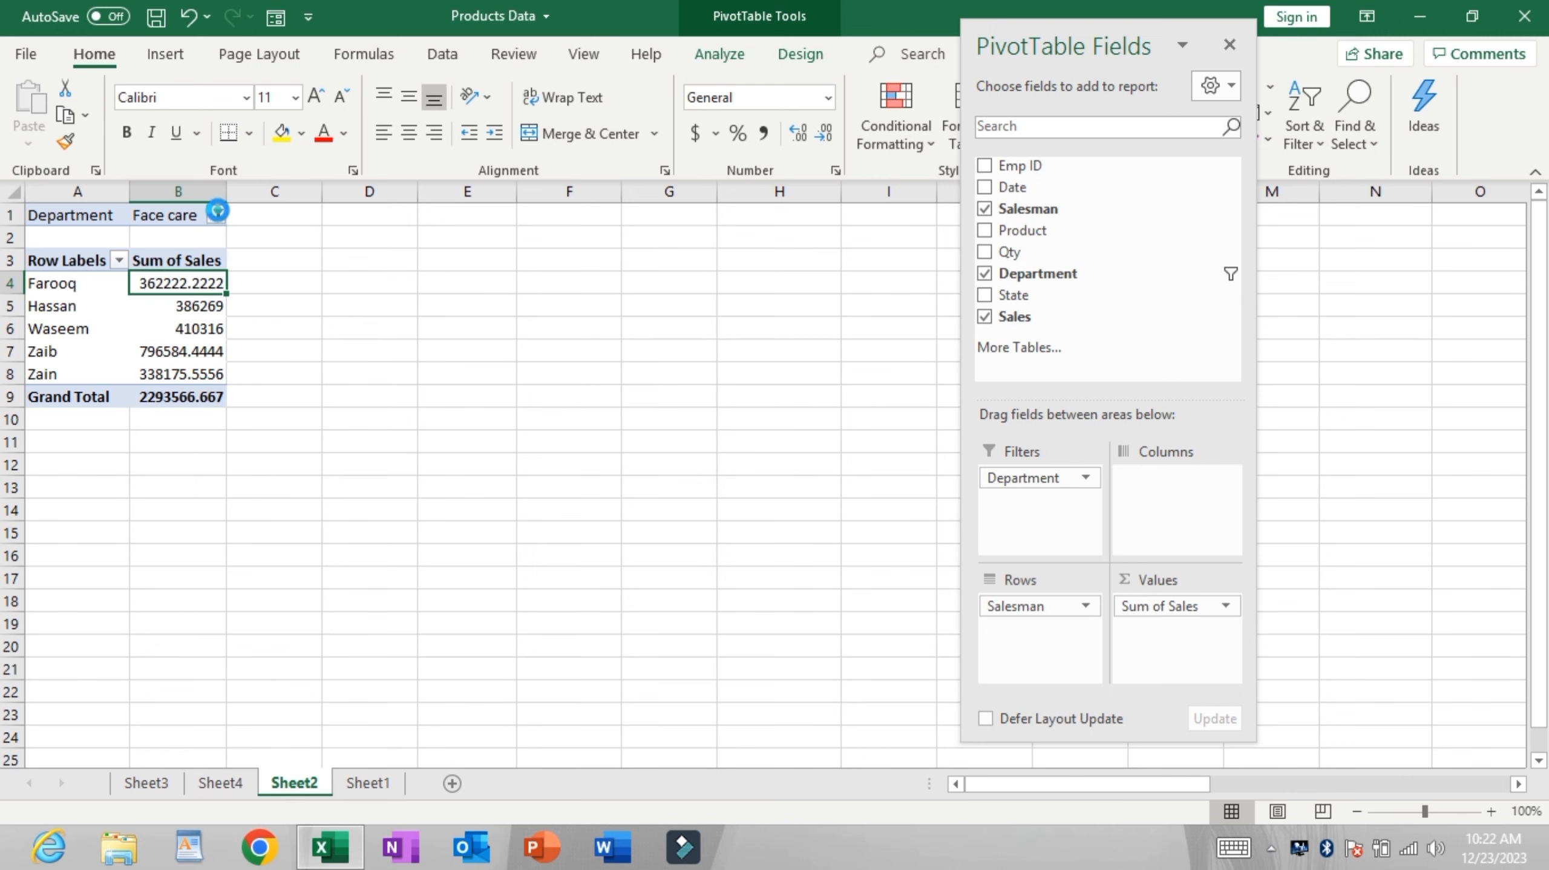
left_click(217, 213)
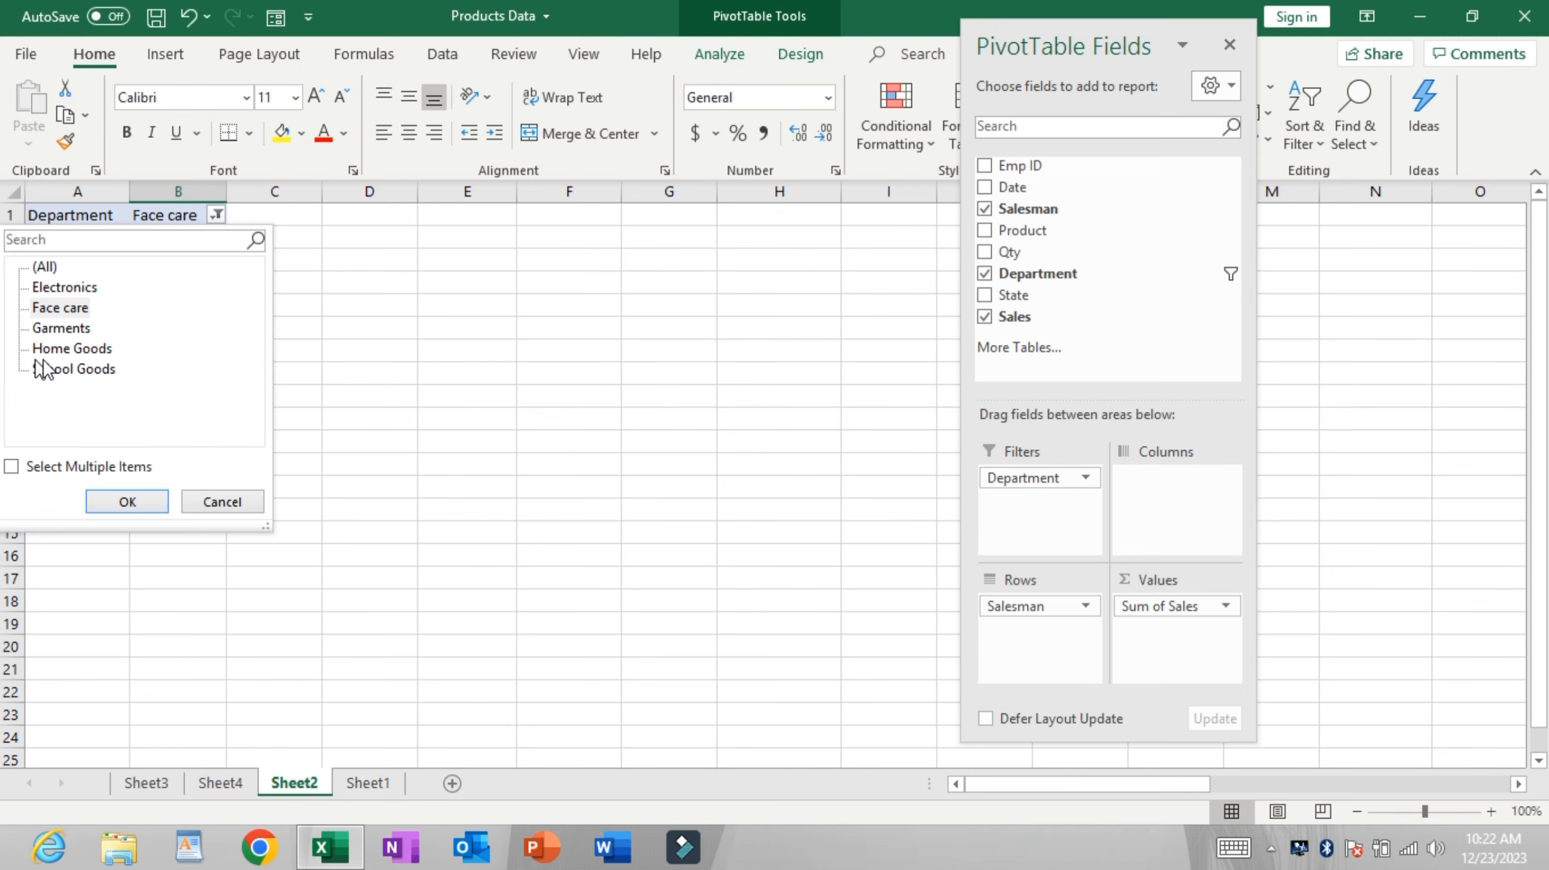
left_click(125, 499)
left_click(185, 331)
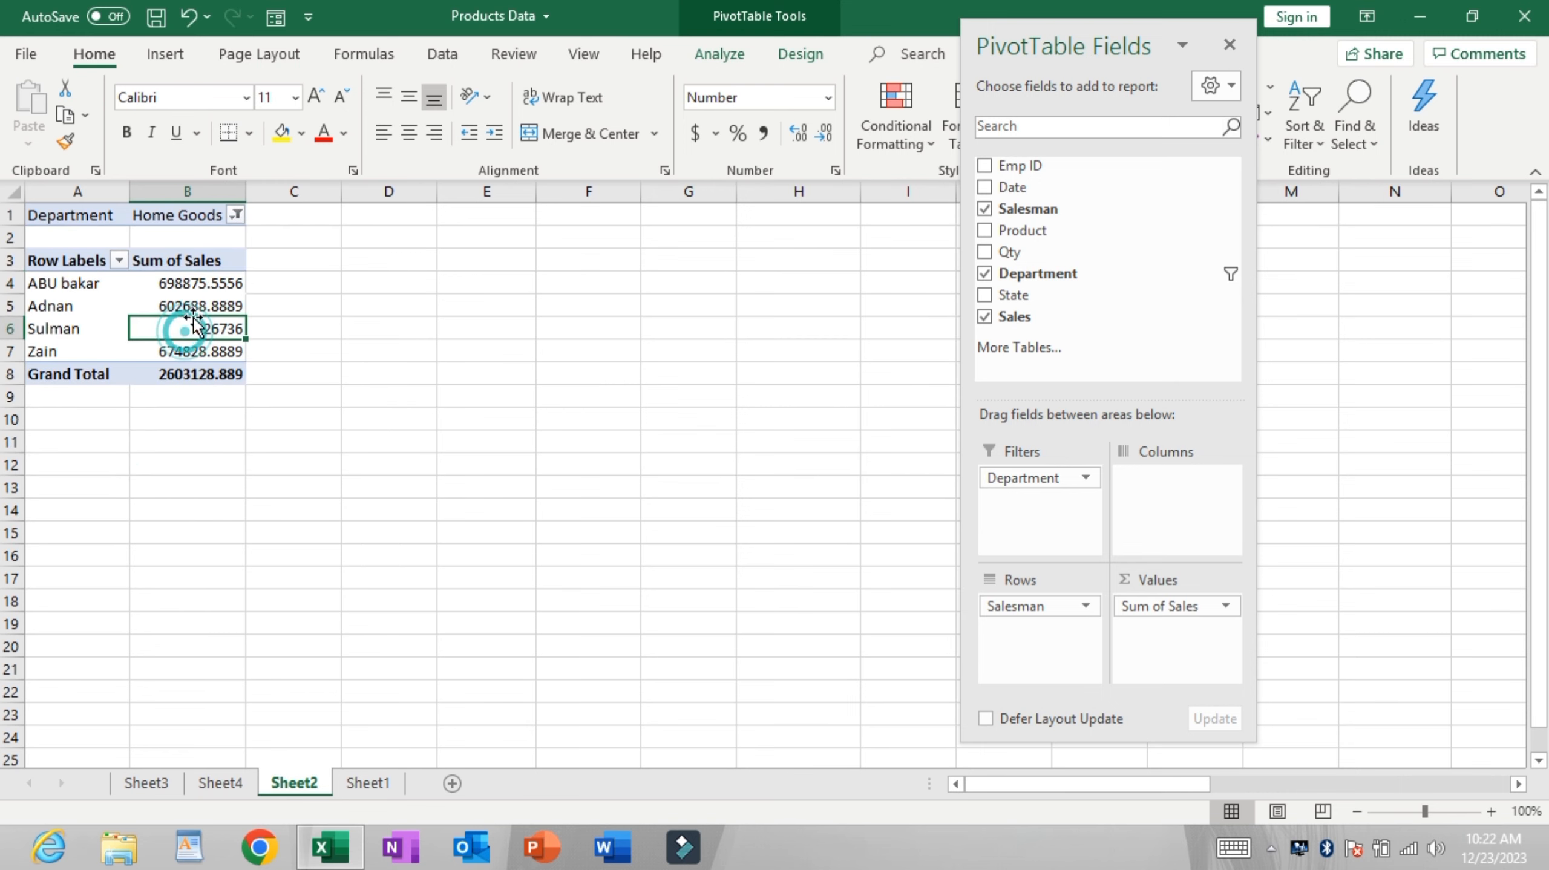
Step: Reset the Department report filter to (All) so the PivotTable covers every department
left_click(238, 215)
left_click(61, 267)
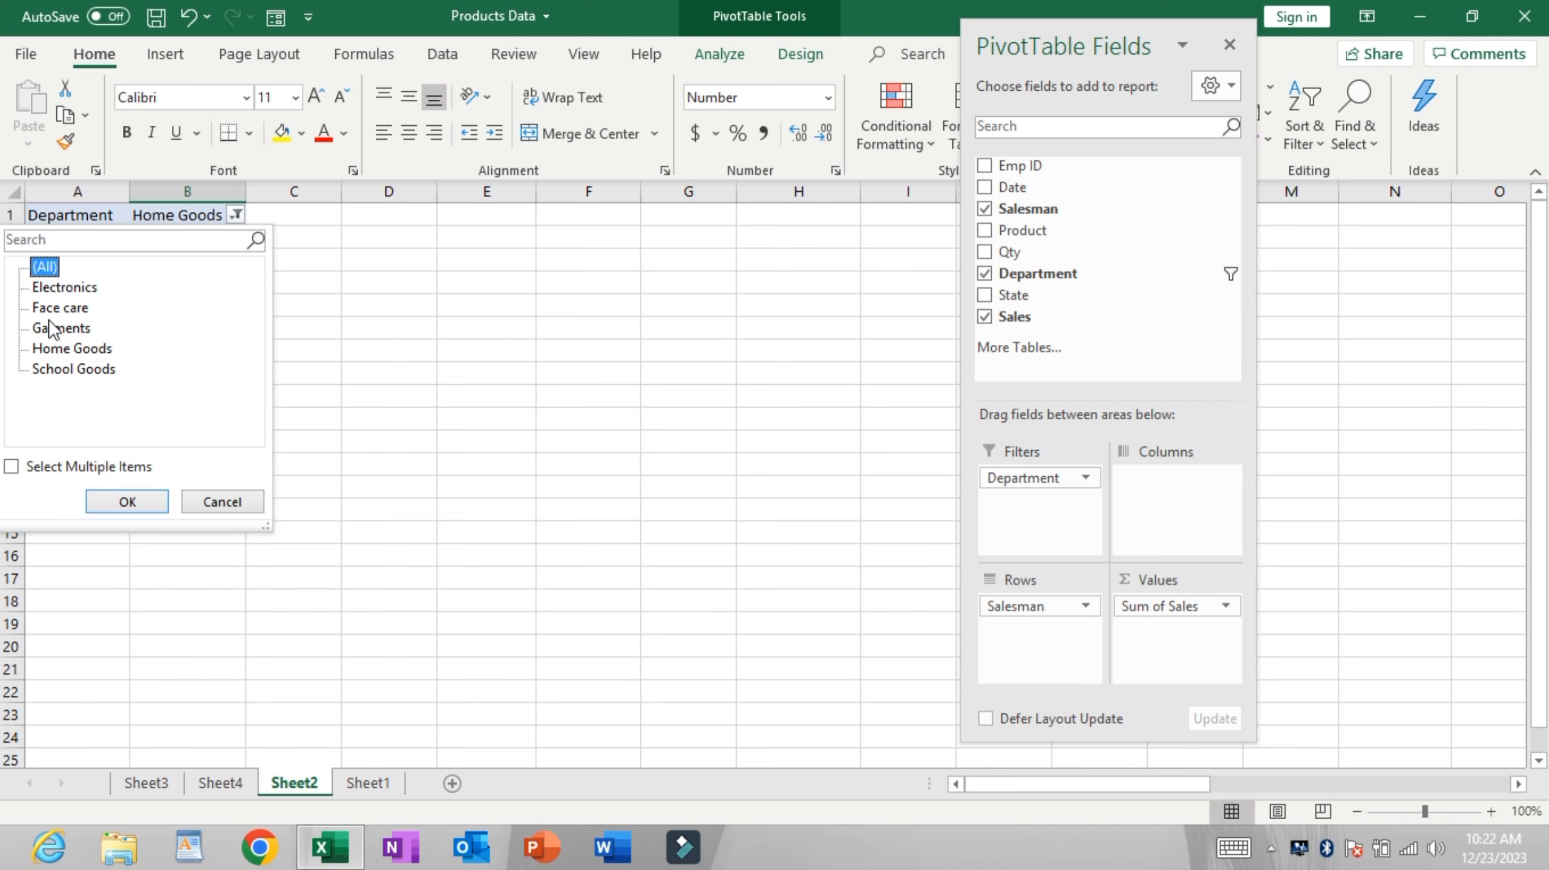
left_click(154, 503)
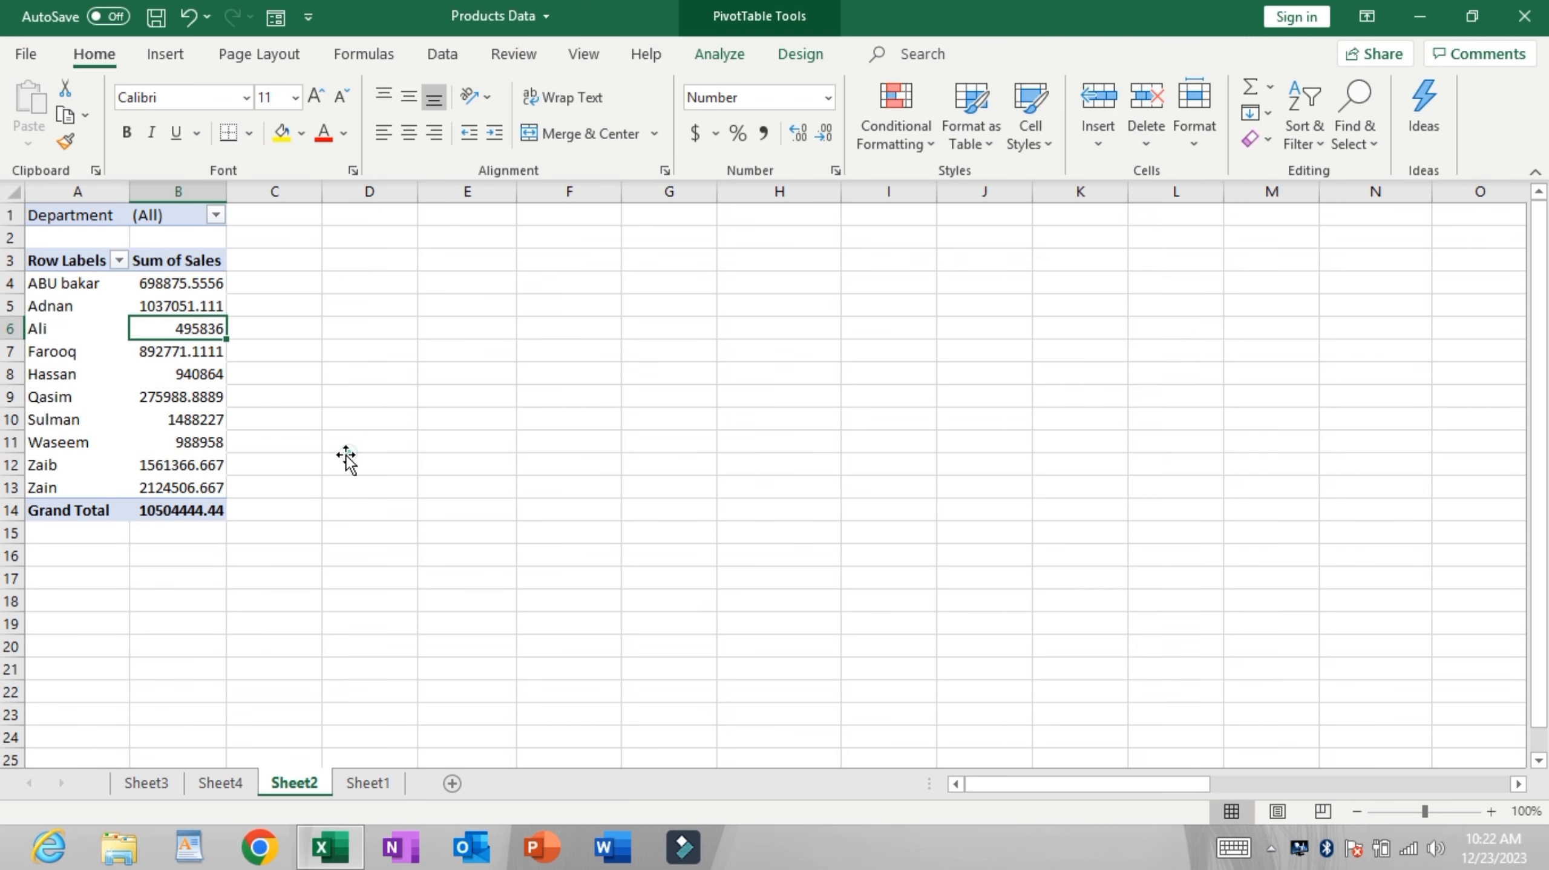
left_click(344, 460)
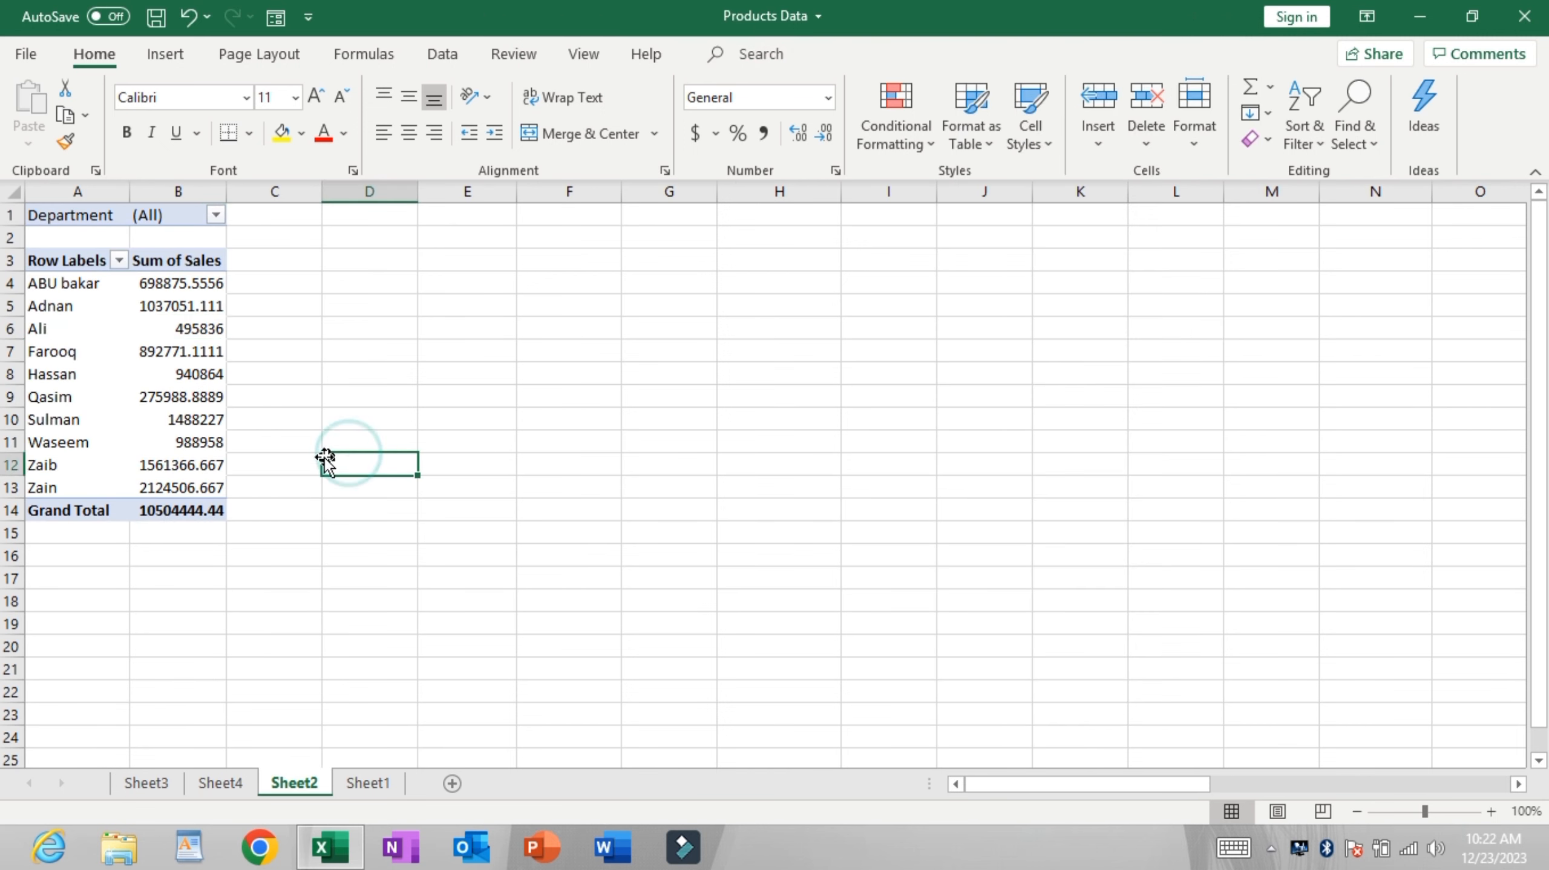
left_click(182, 395)
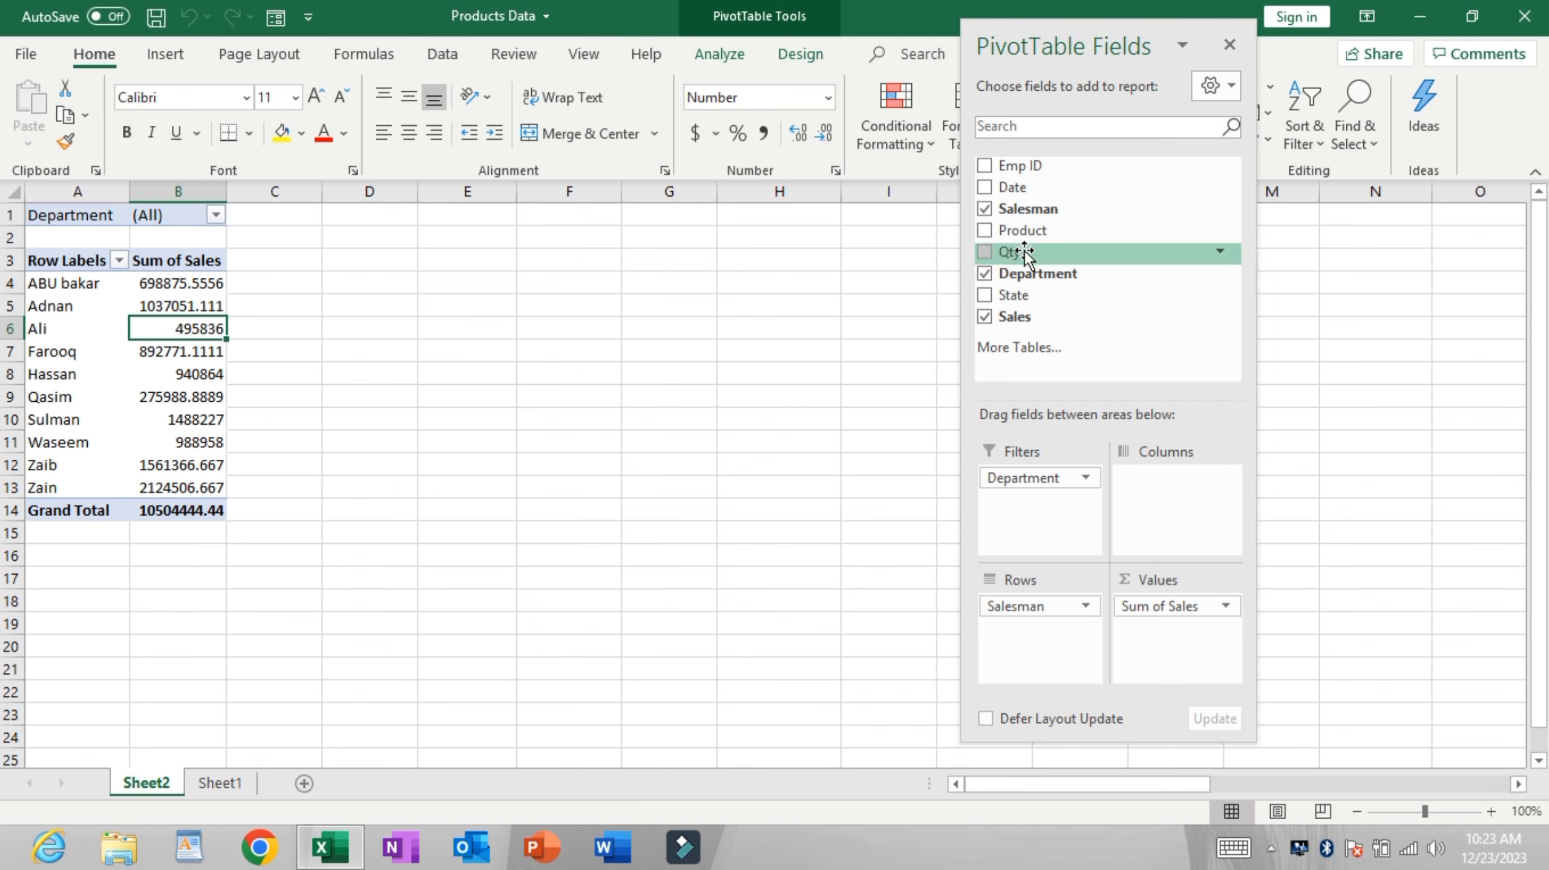
Step: Add the Qty field to Rows below Salesman and inspect the quantity labels under each salesman
left_click_drag(1024, 251, 1052, 657)
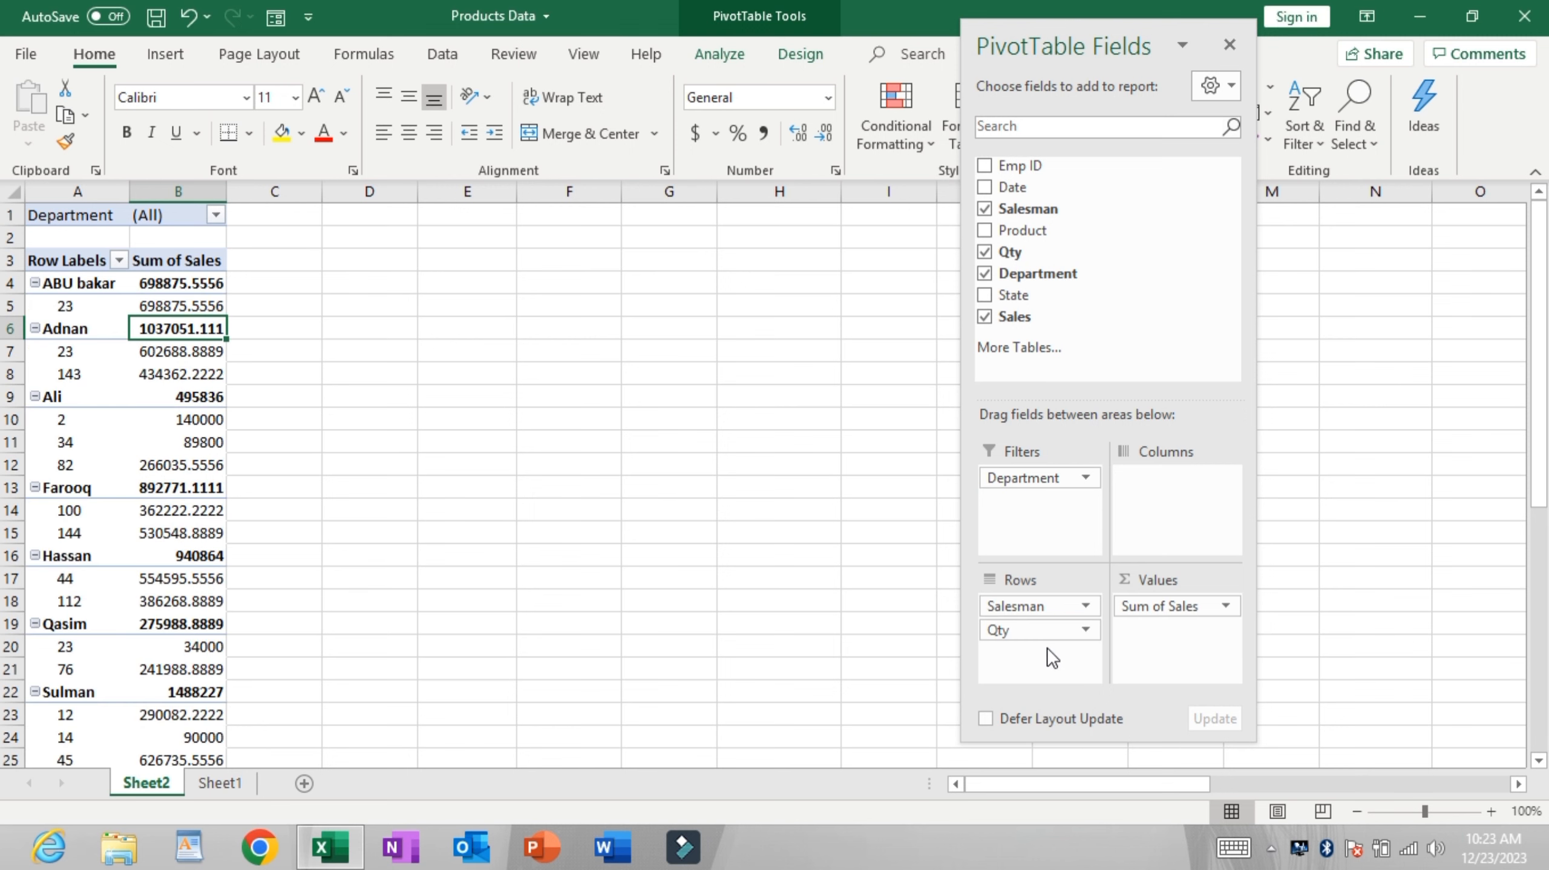
left_click(294, 416)
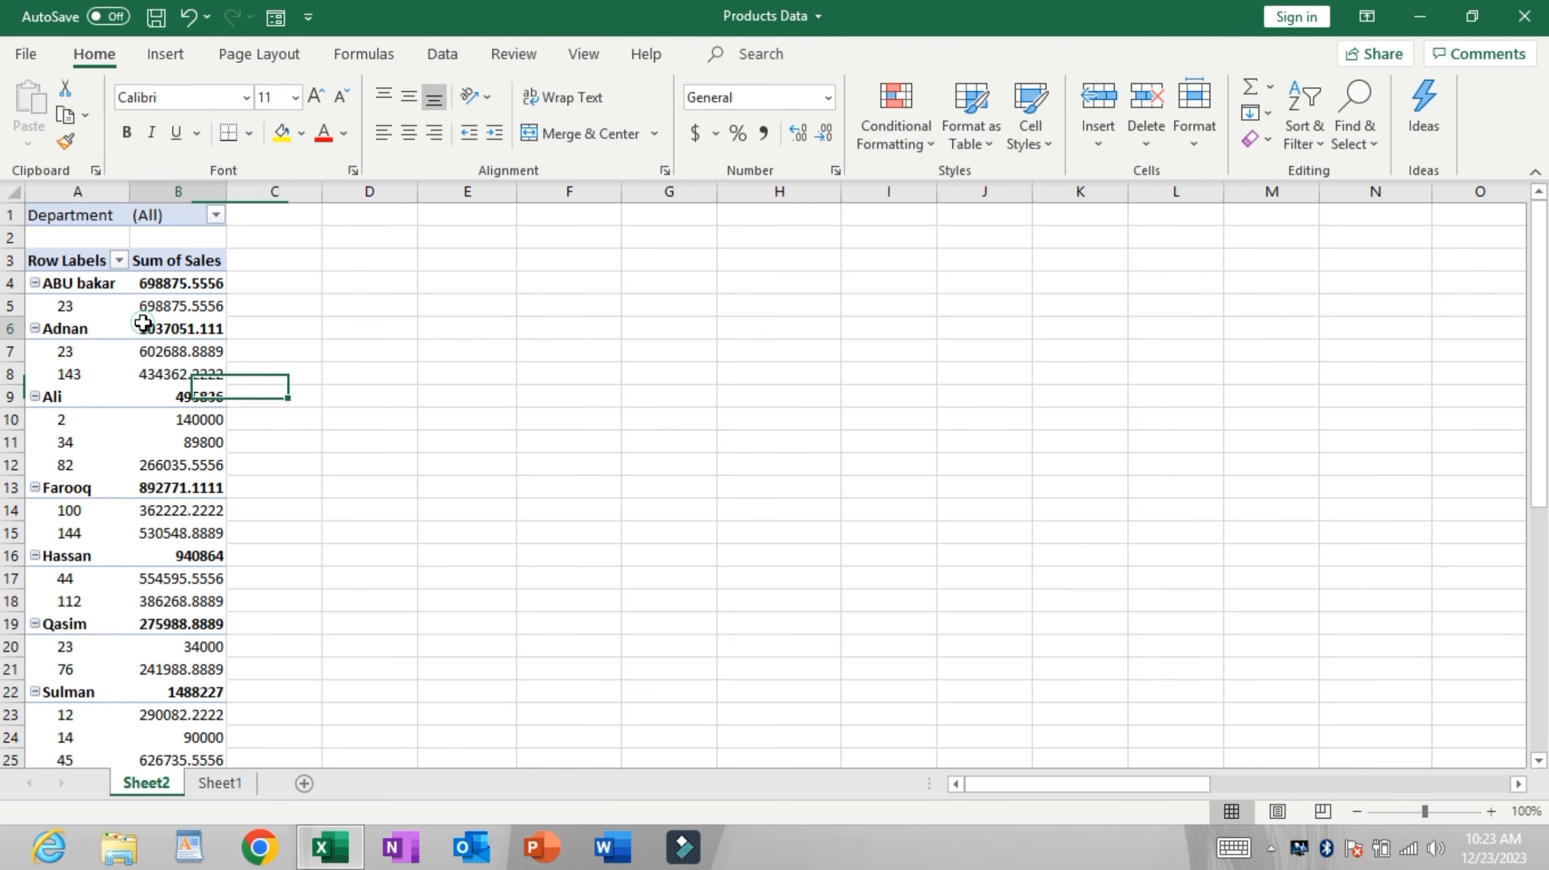
left_click(181, 556)
left_click(69, 306)
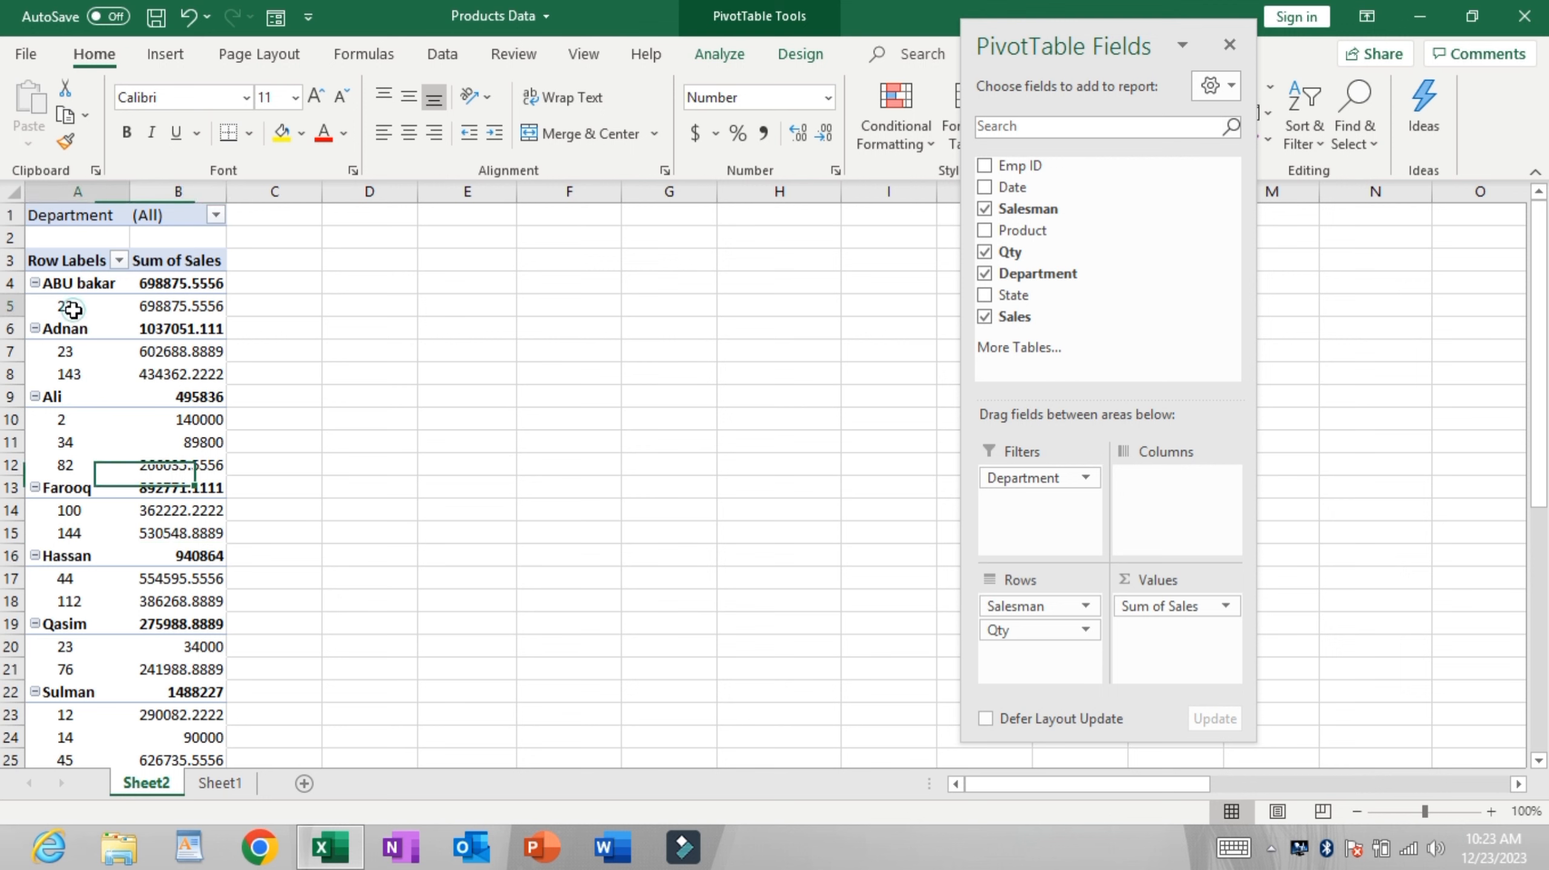
left_click(75, 360)
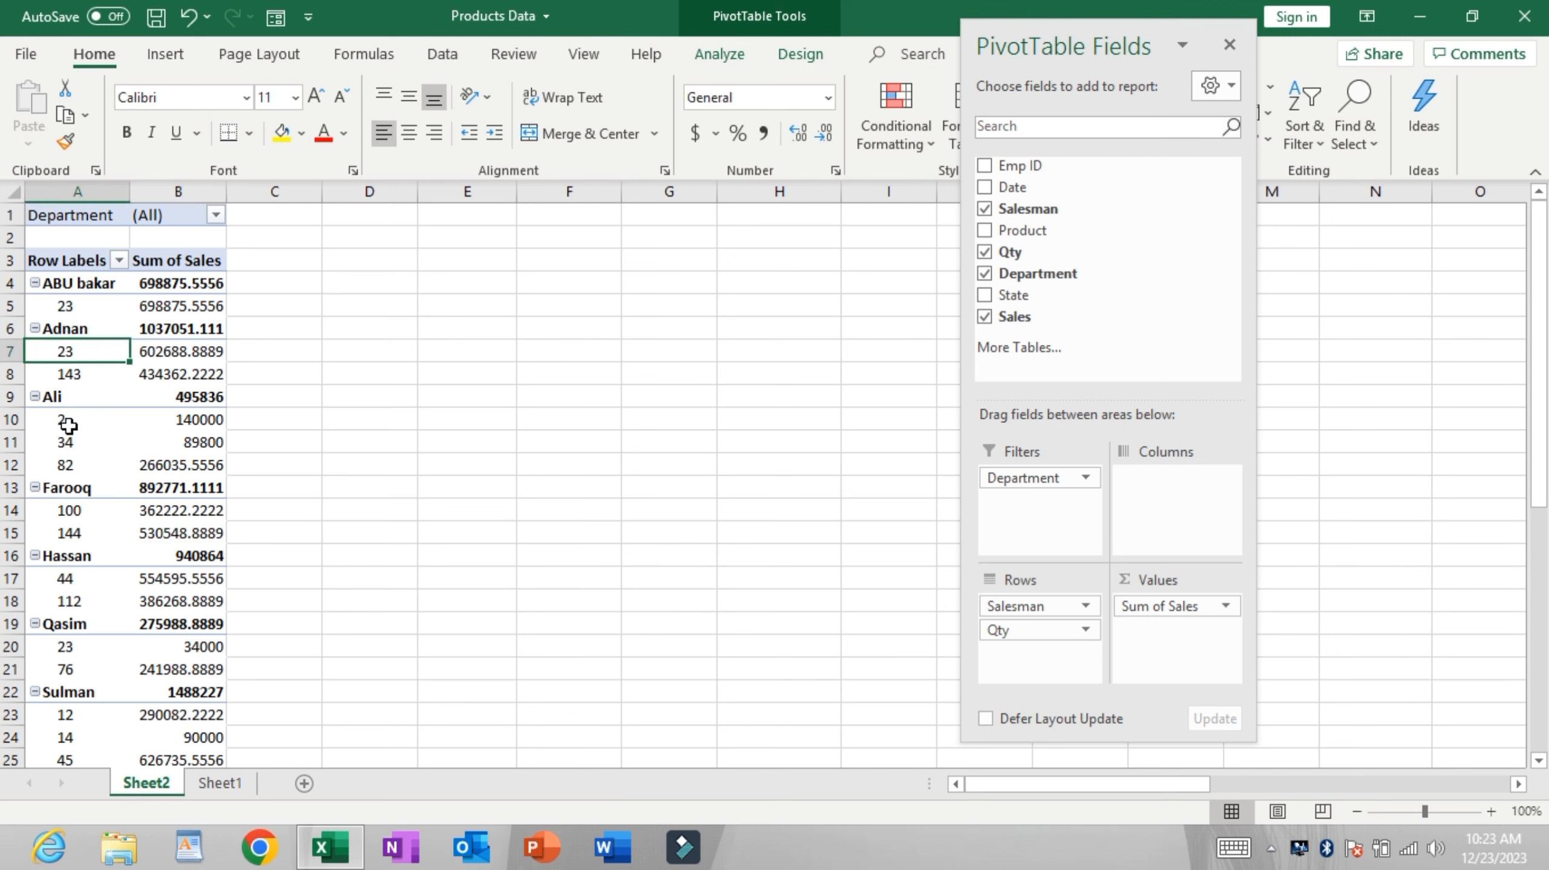
left_click(70, 426)
left_click(71, 441)
left_click(72, 457)
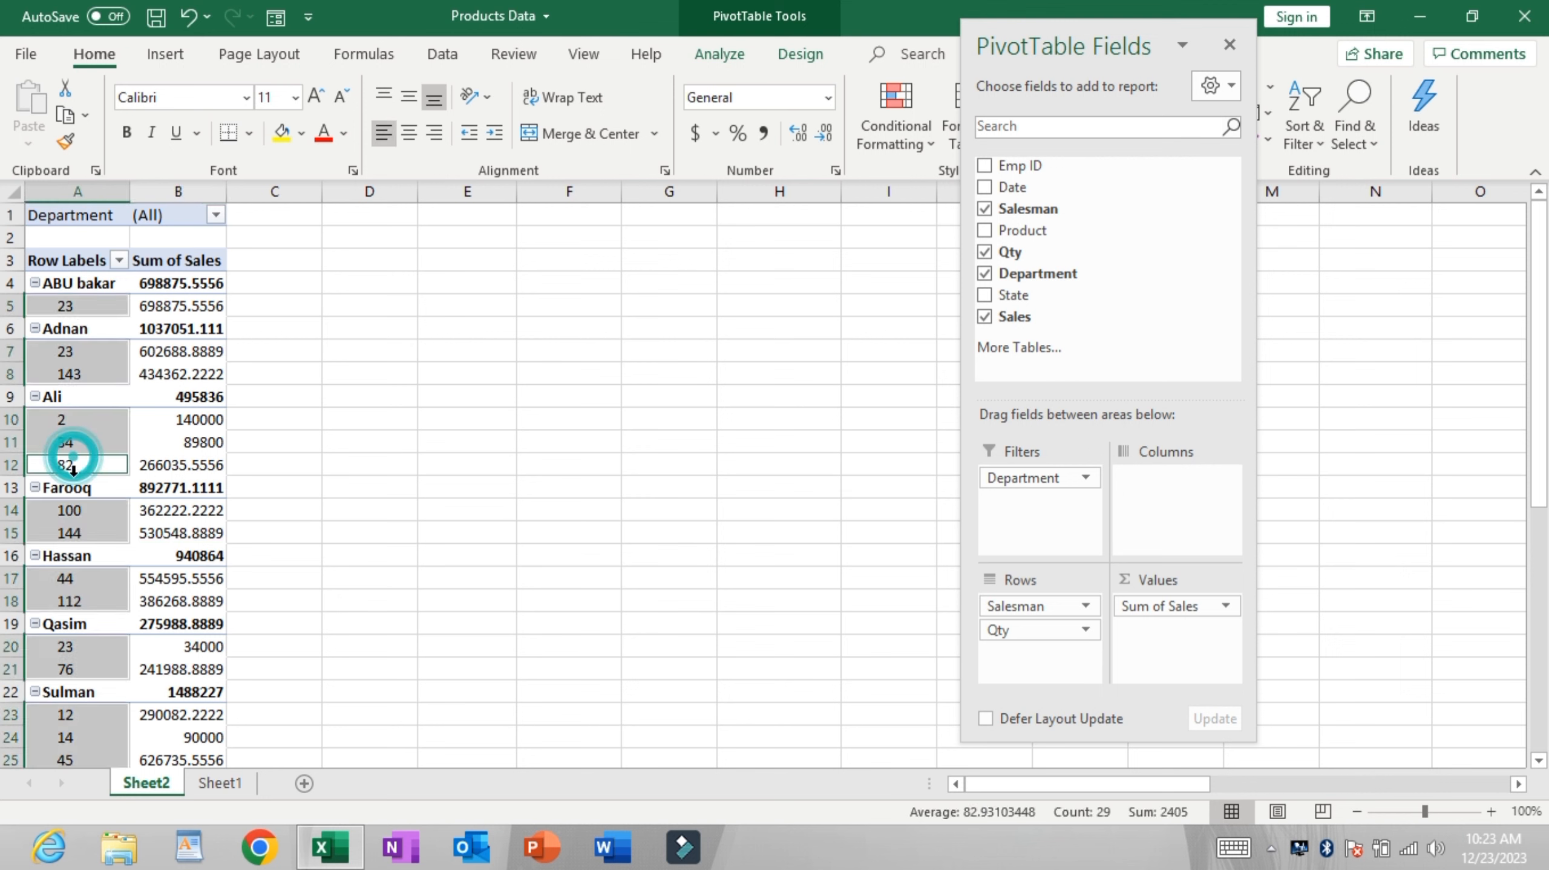
left_click(177, 420)
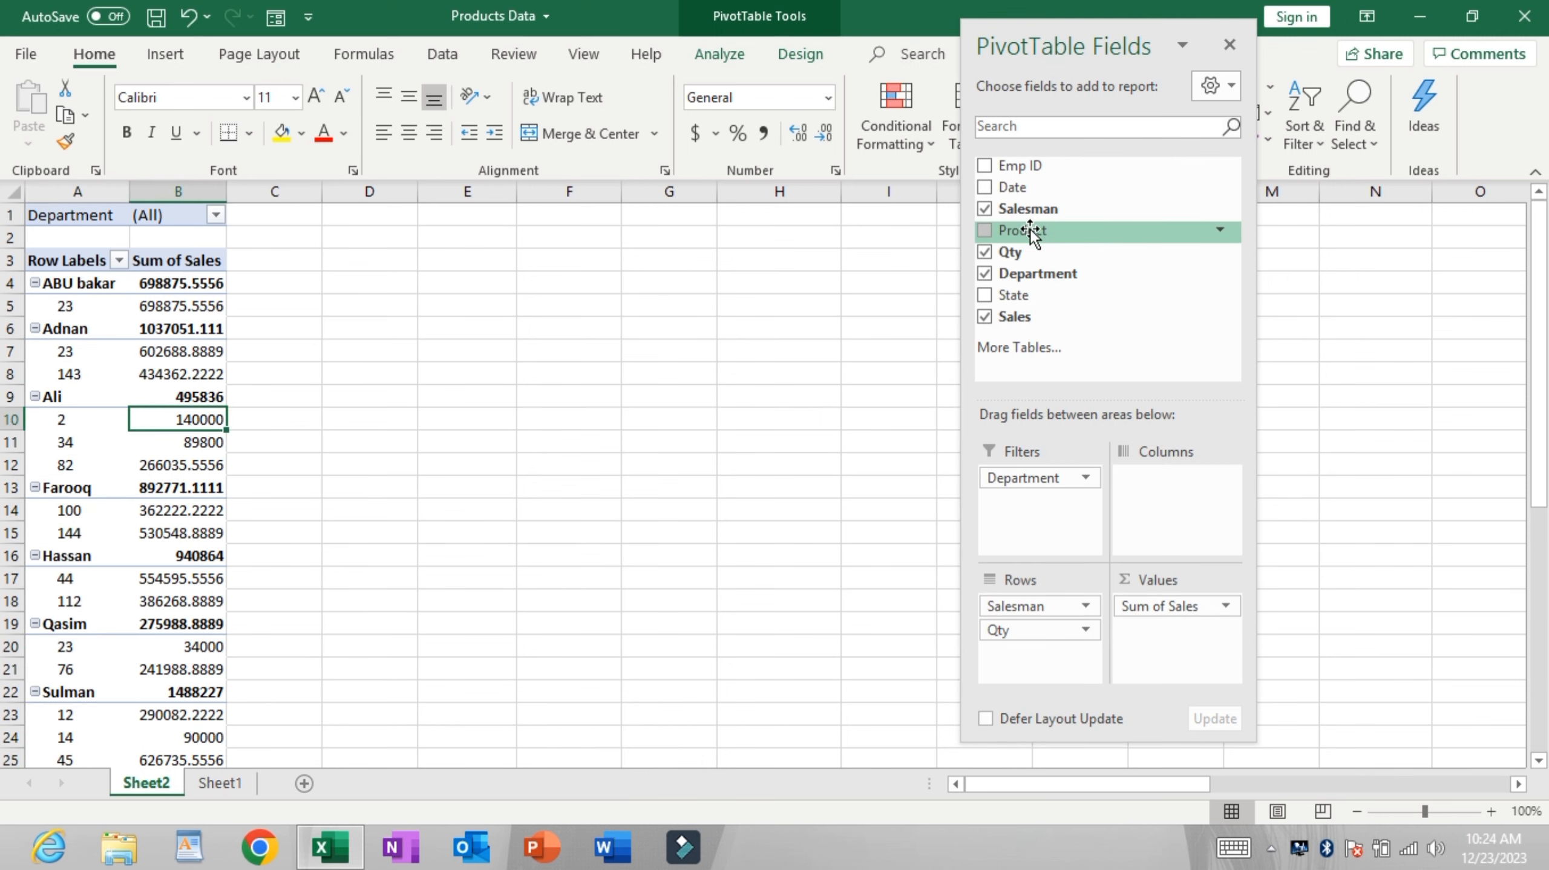
Step: Add the Product field to Rows and arrange the row fields in the order Product, Qty, Salesman
left_click_drag(1030, 229, 1029, 609)
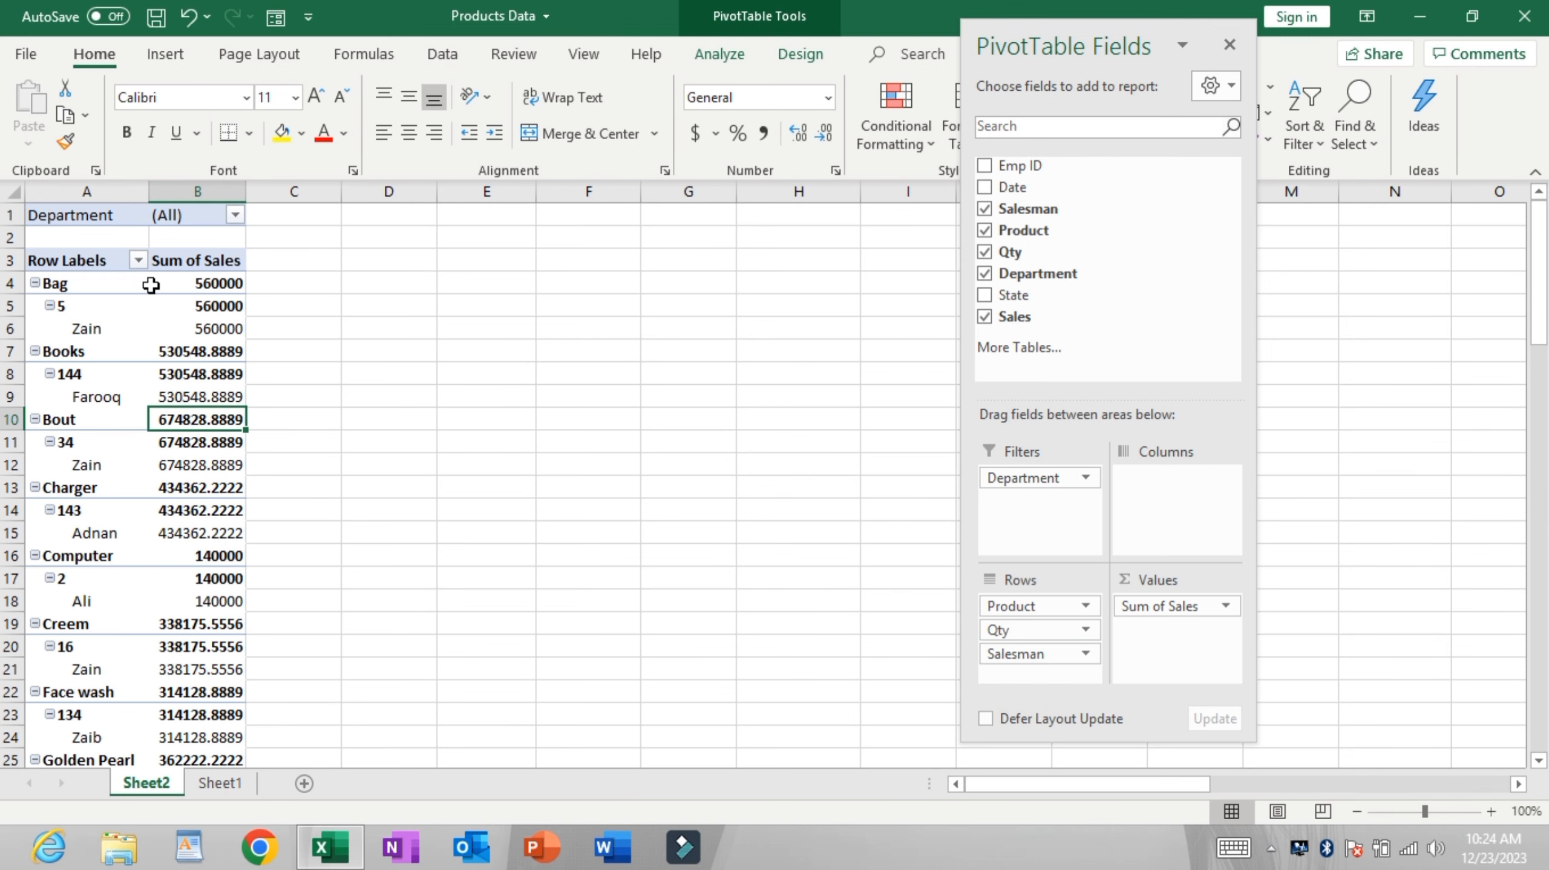
left_click(159, 282)
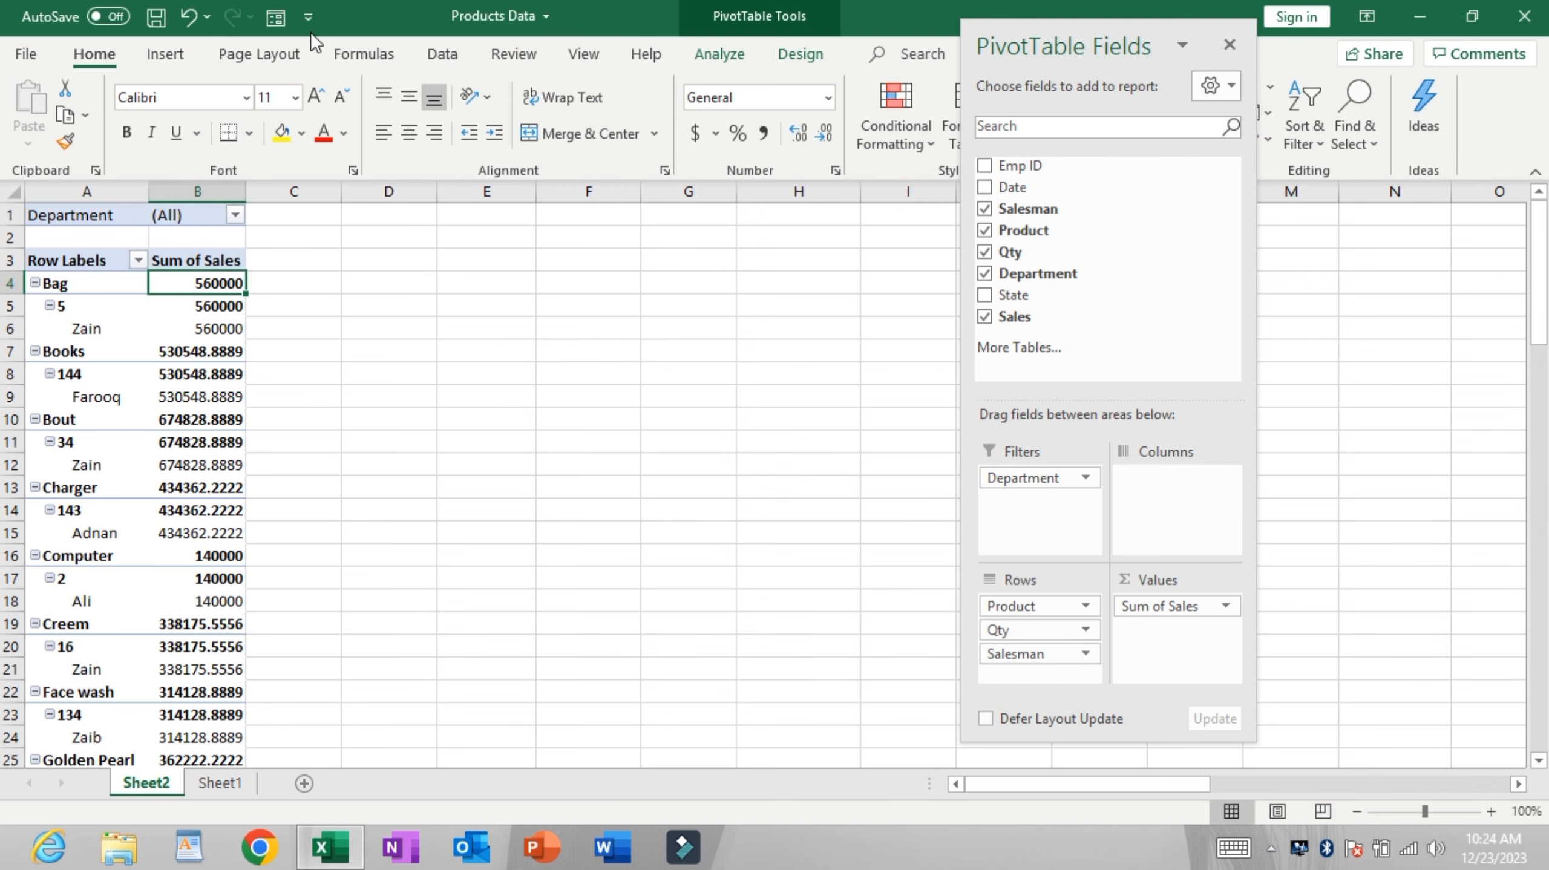
Step: Change the PivotTable's report layout to Outline Form
left_click(743, 58)
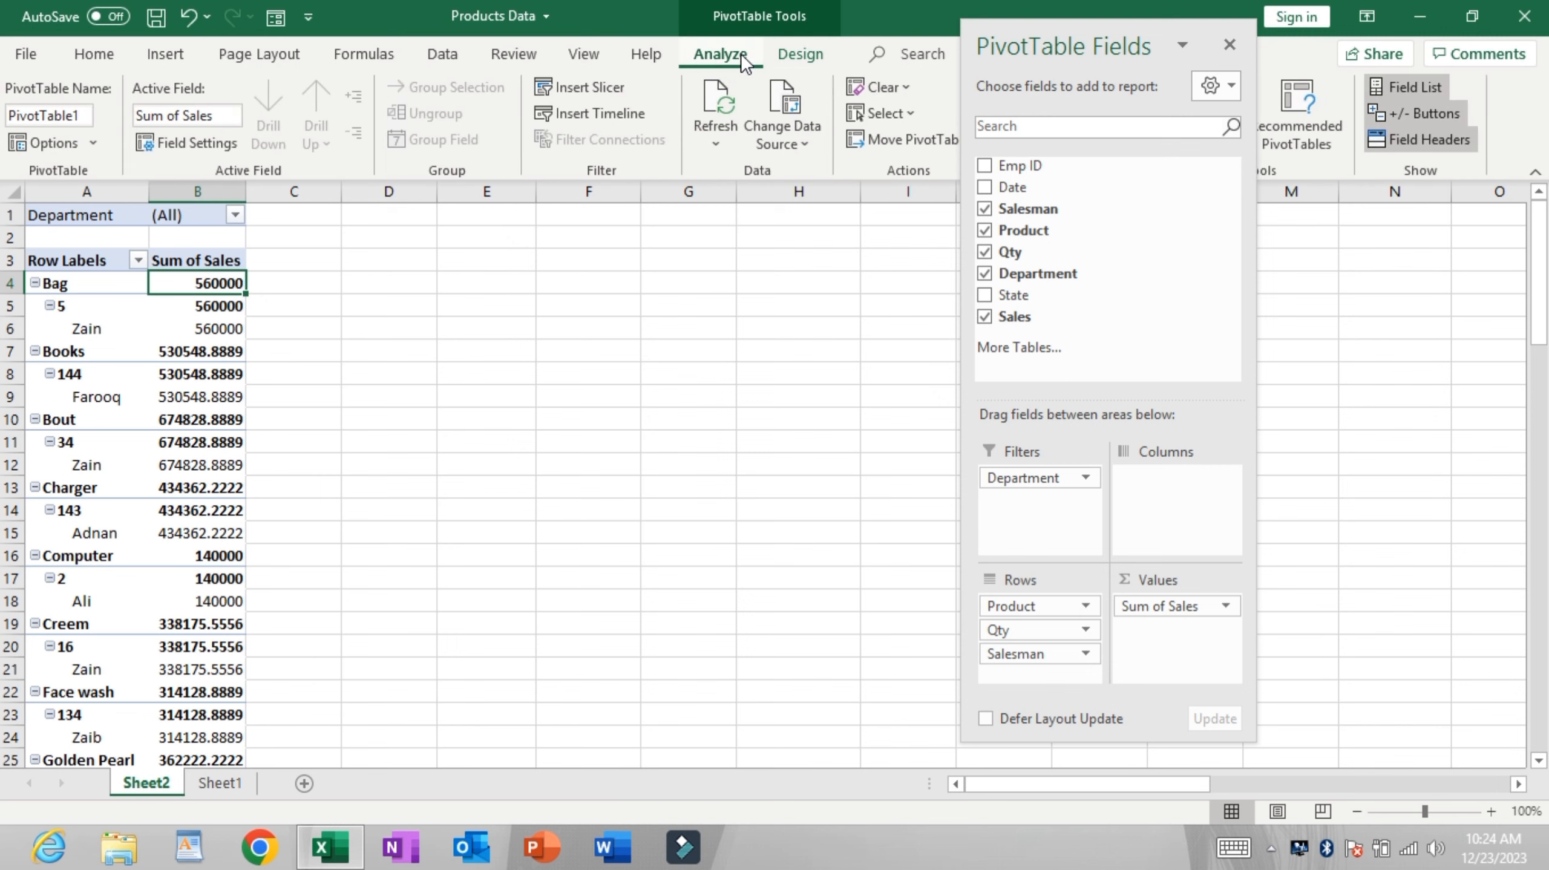
left_click(799, 55)
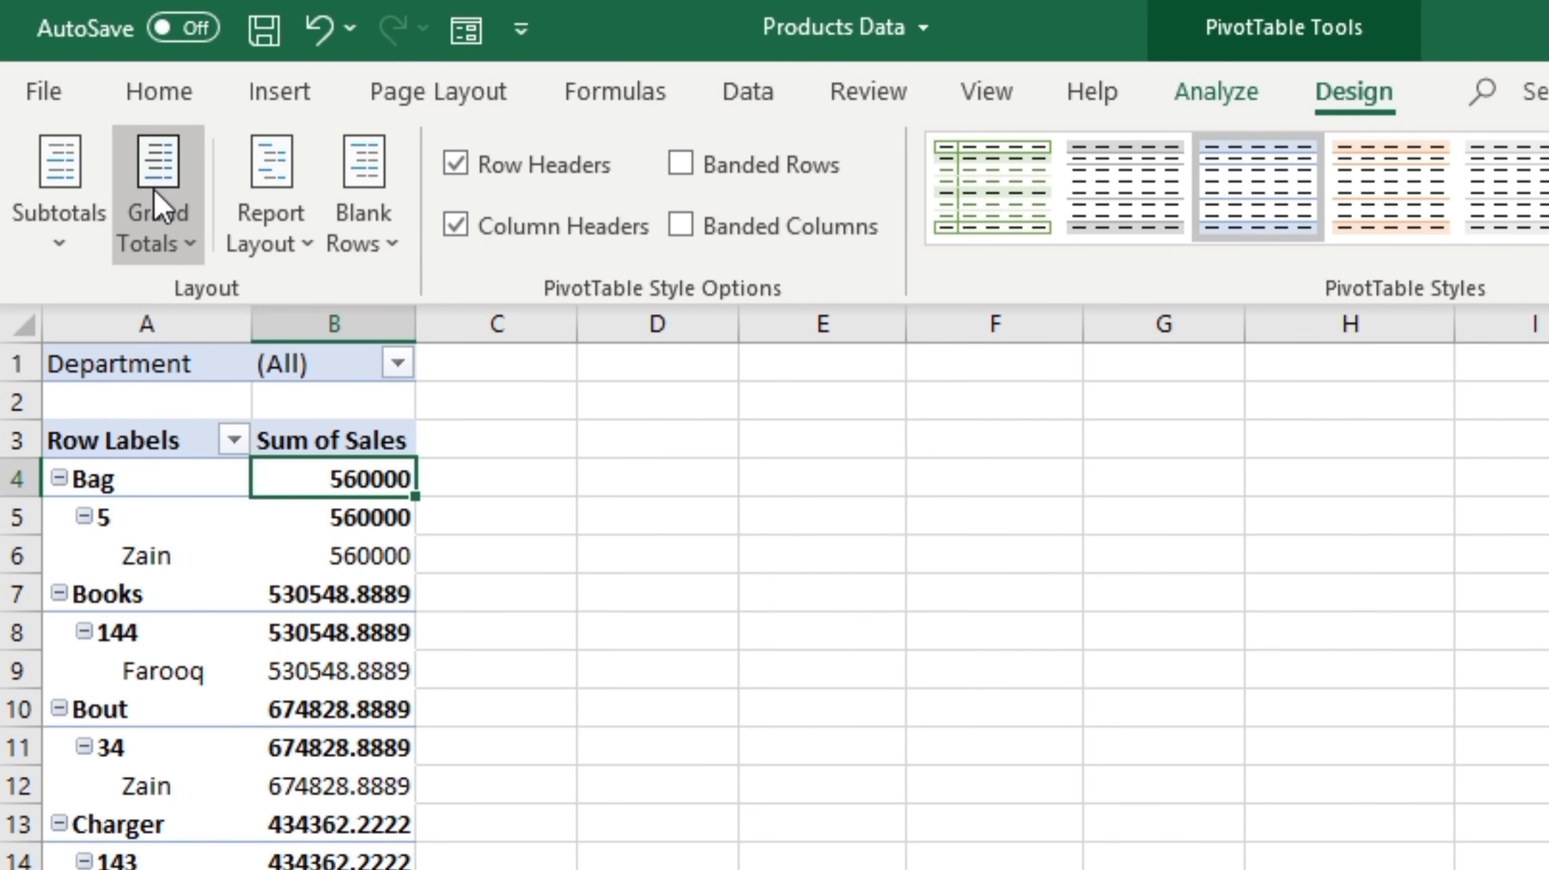
left_click(184, 230)
left_click(322, 210)
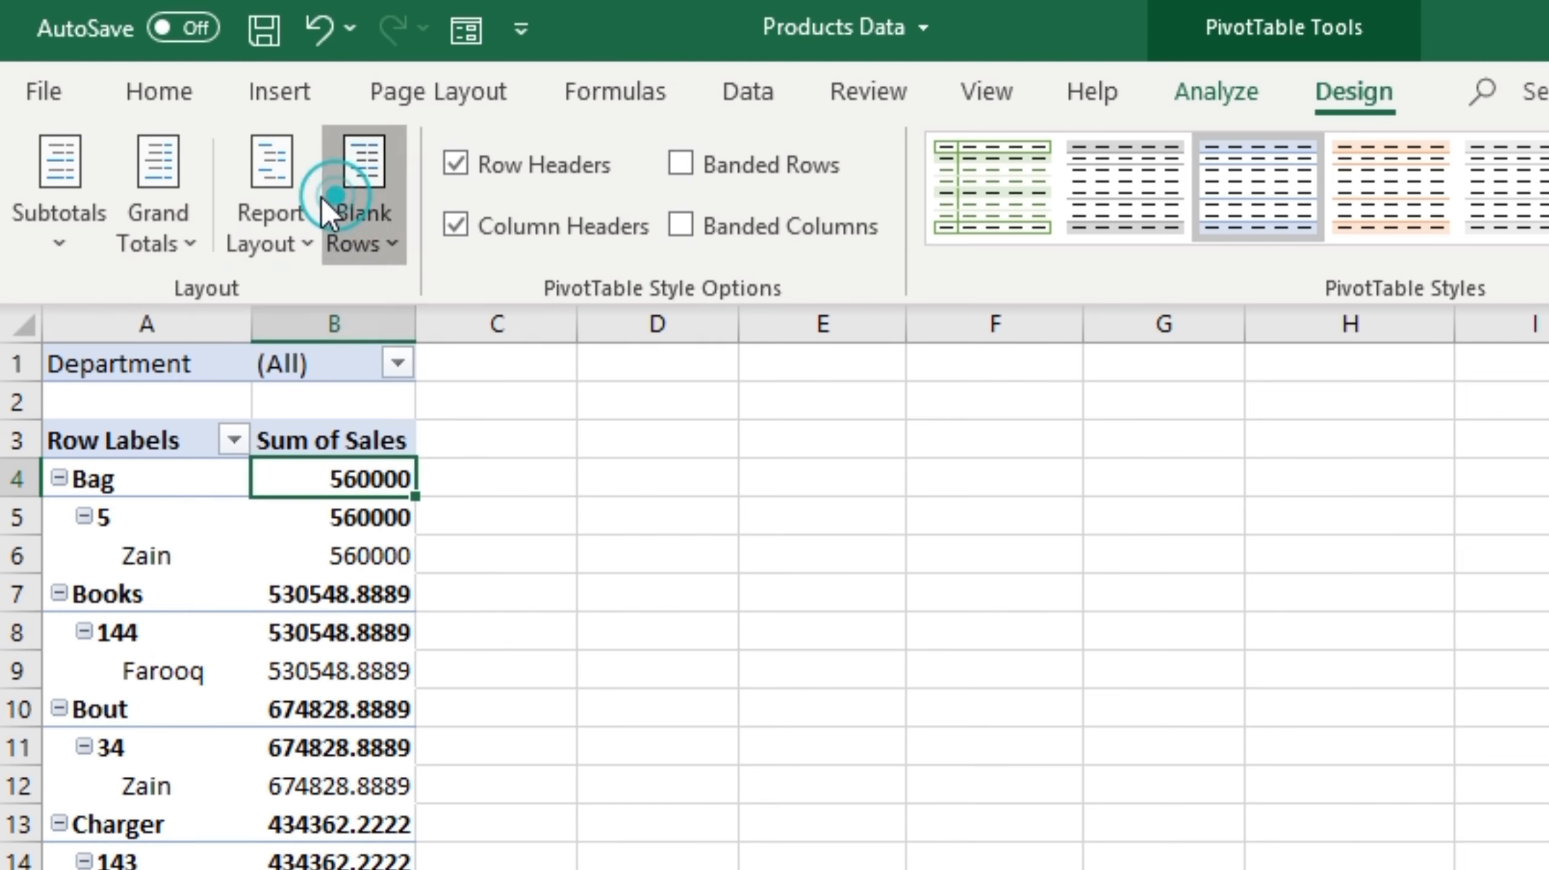
left_click(286, 213)
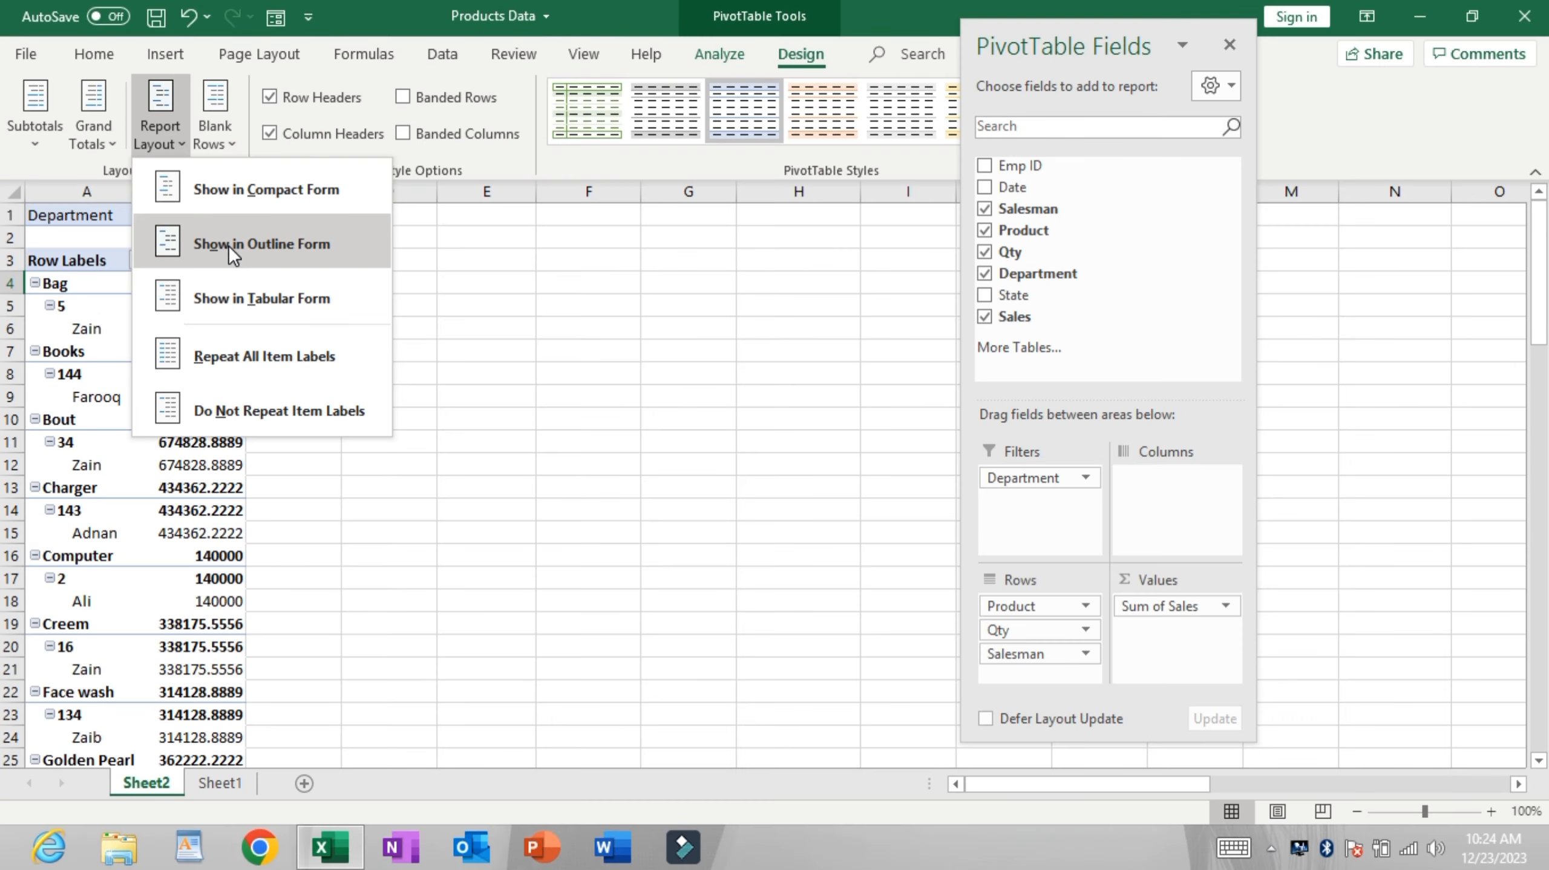
left_click(386, 418)
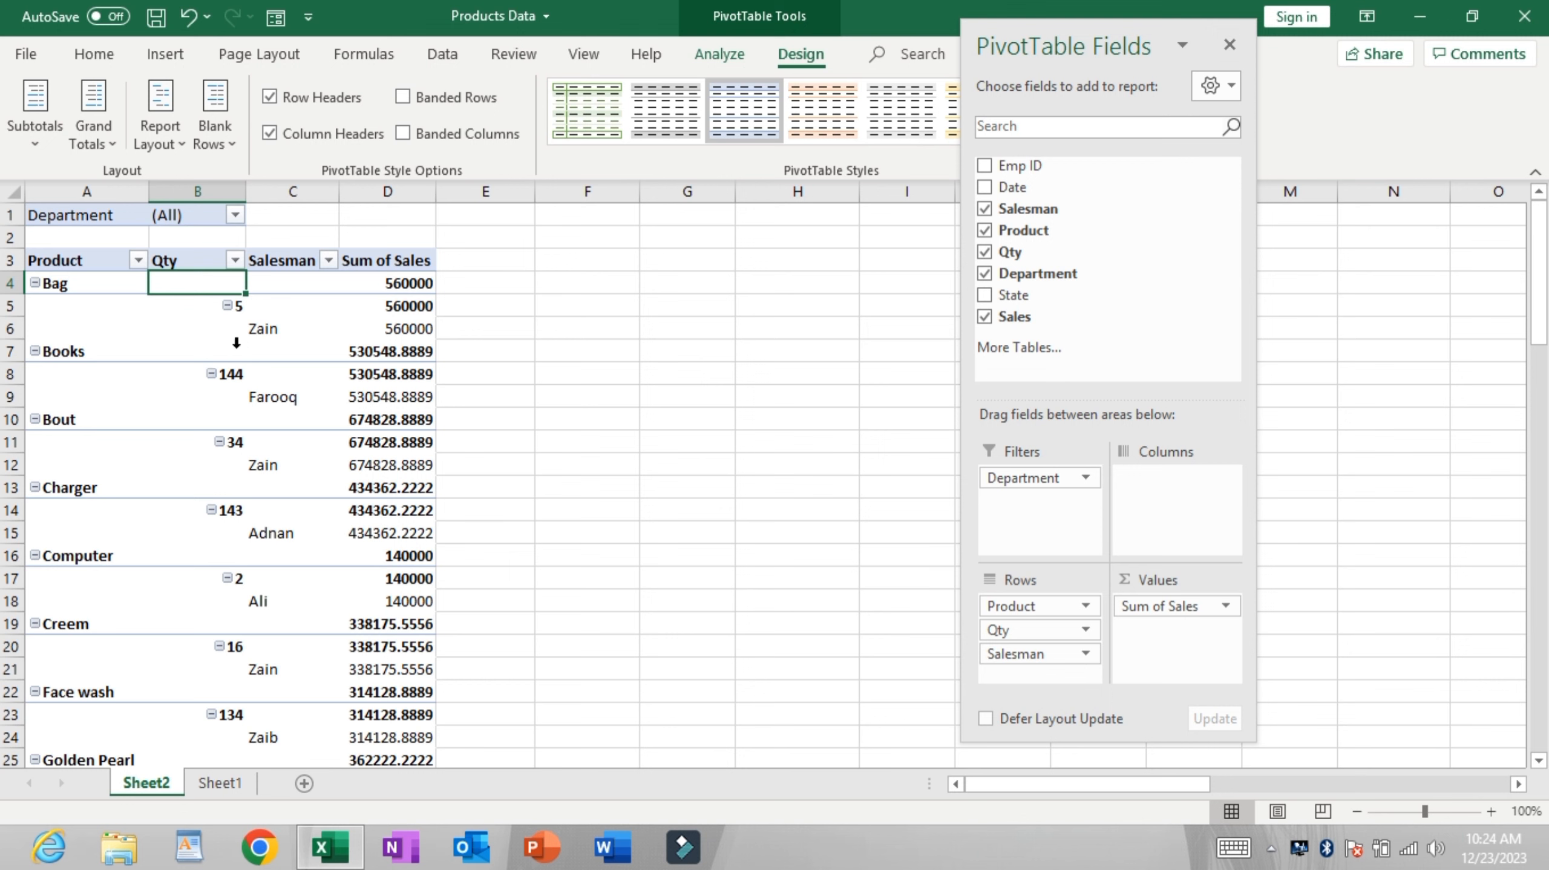
Step: Examine the repeated subtotals in the Sum of Sales column for Bag and Books, and the available grand total options
left_click(340, 322)
left_click(346, 305)
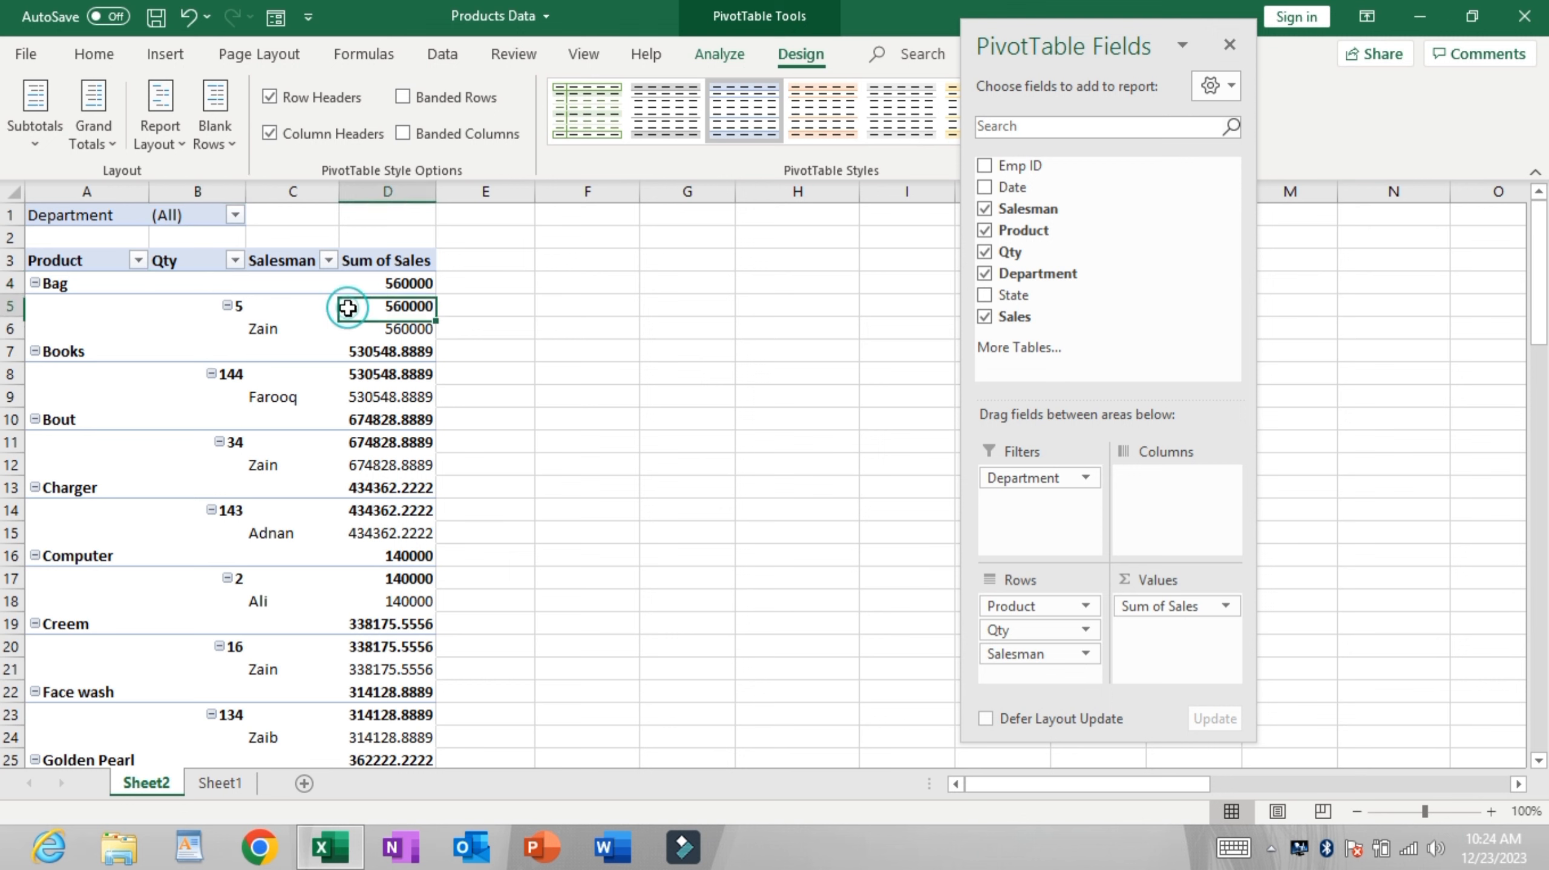
left_click(402, 284)
left_click(376, 393)
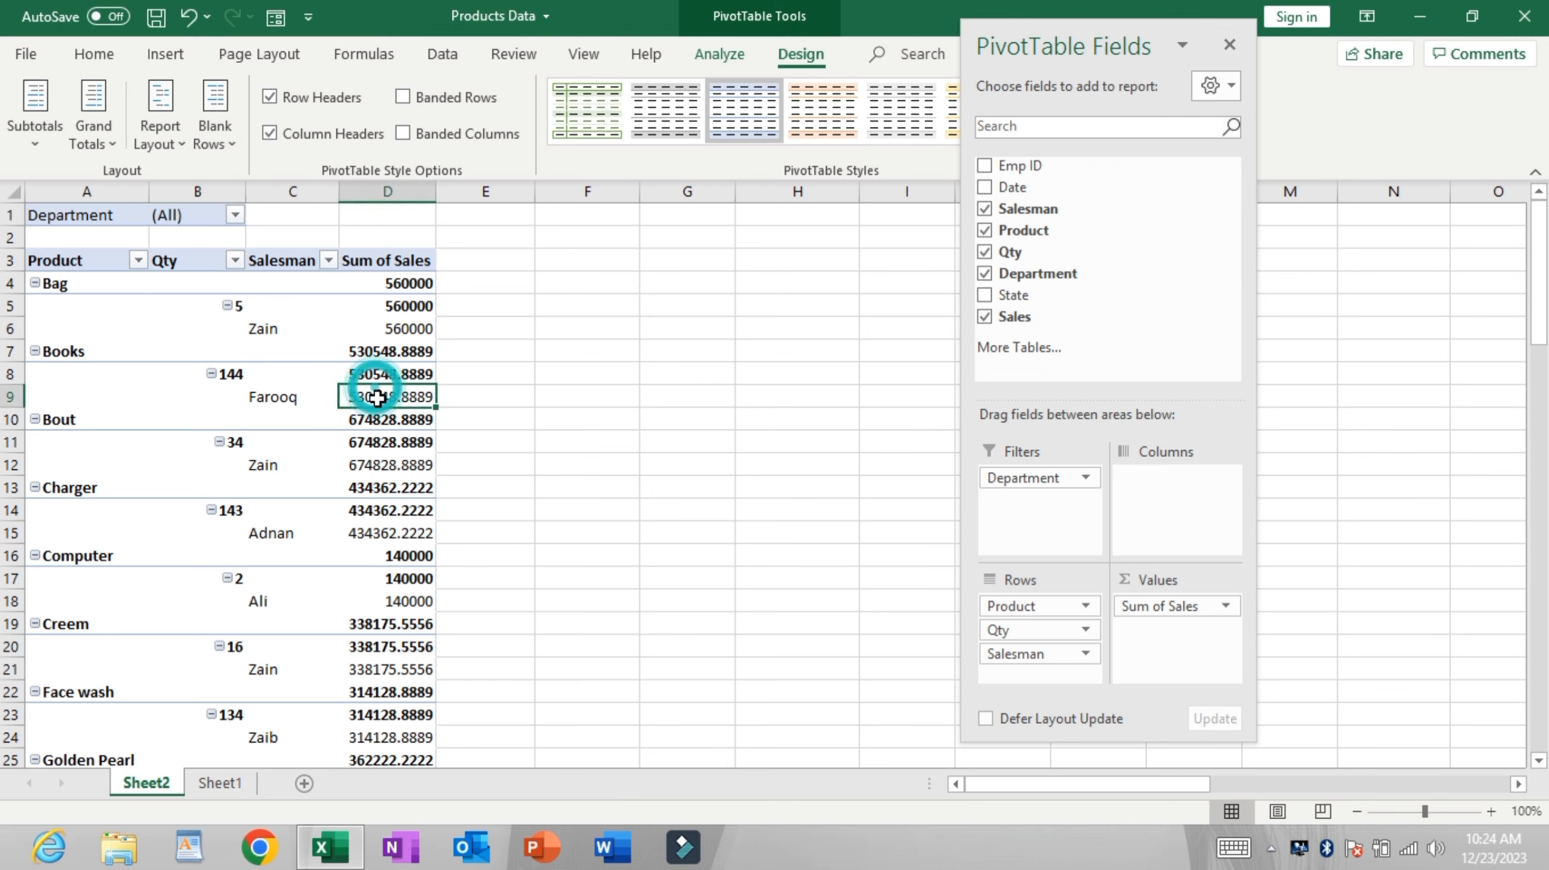
left_click(378, 377)
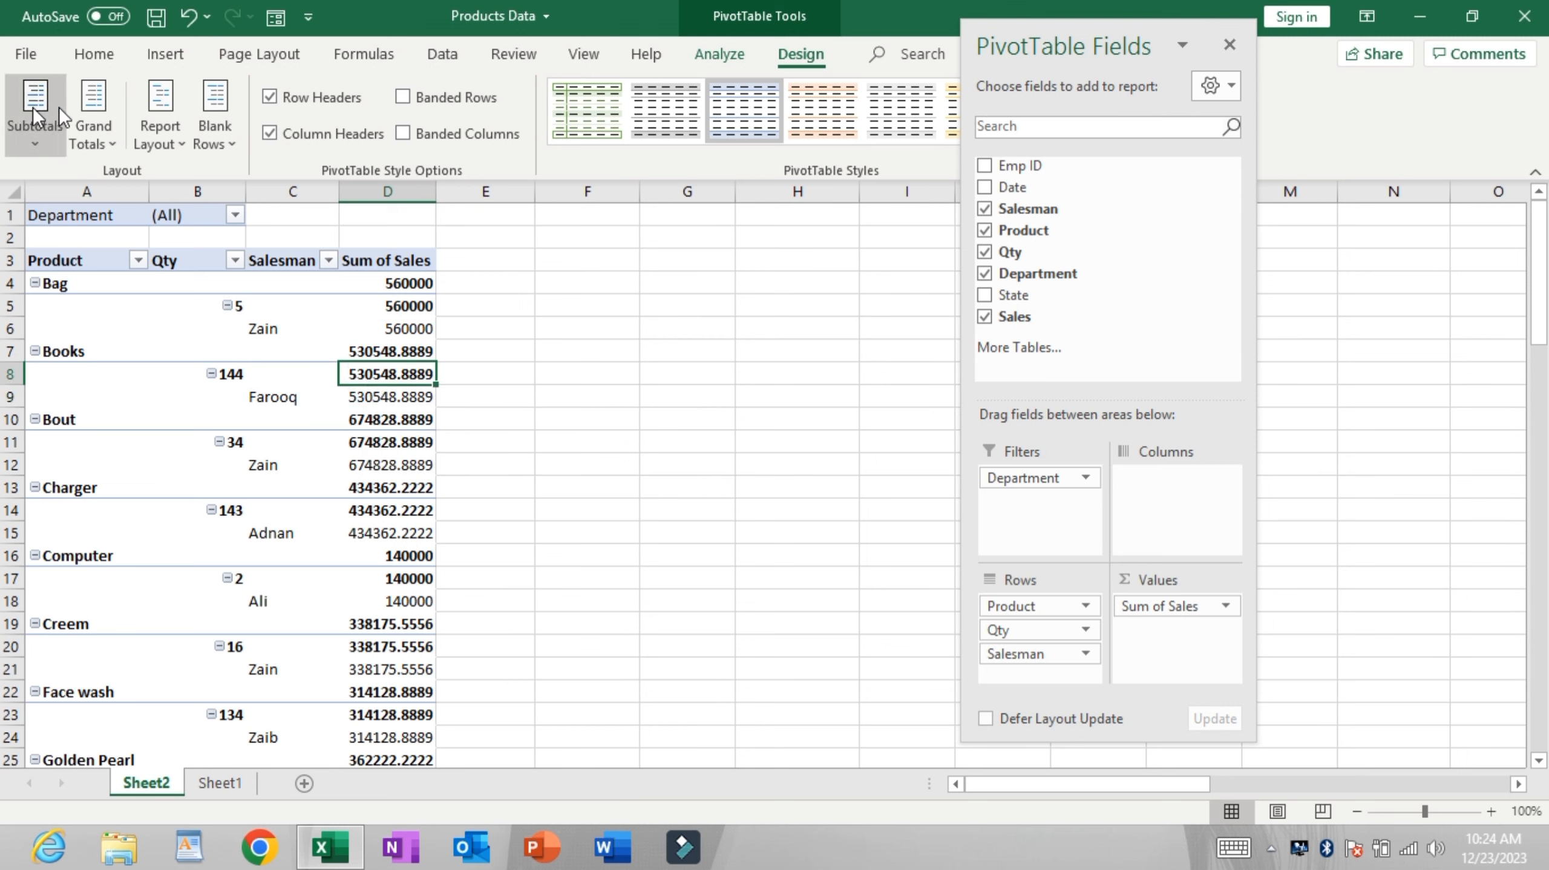
left_click(103, 113)
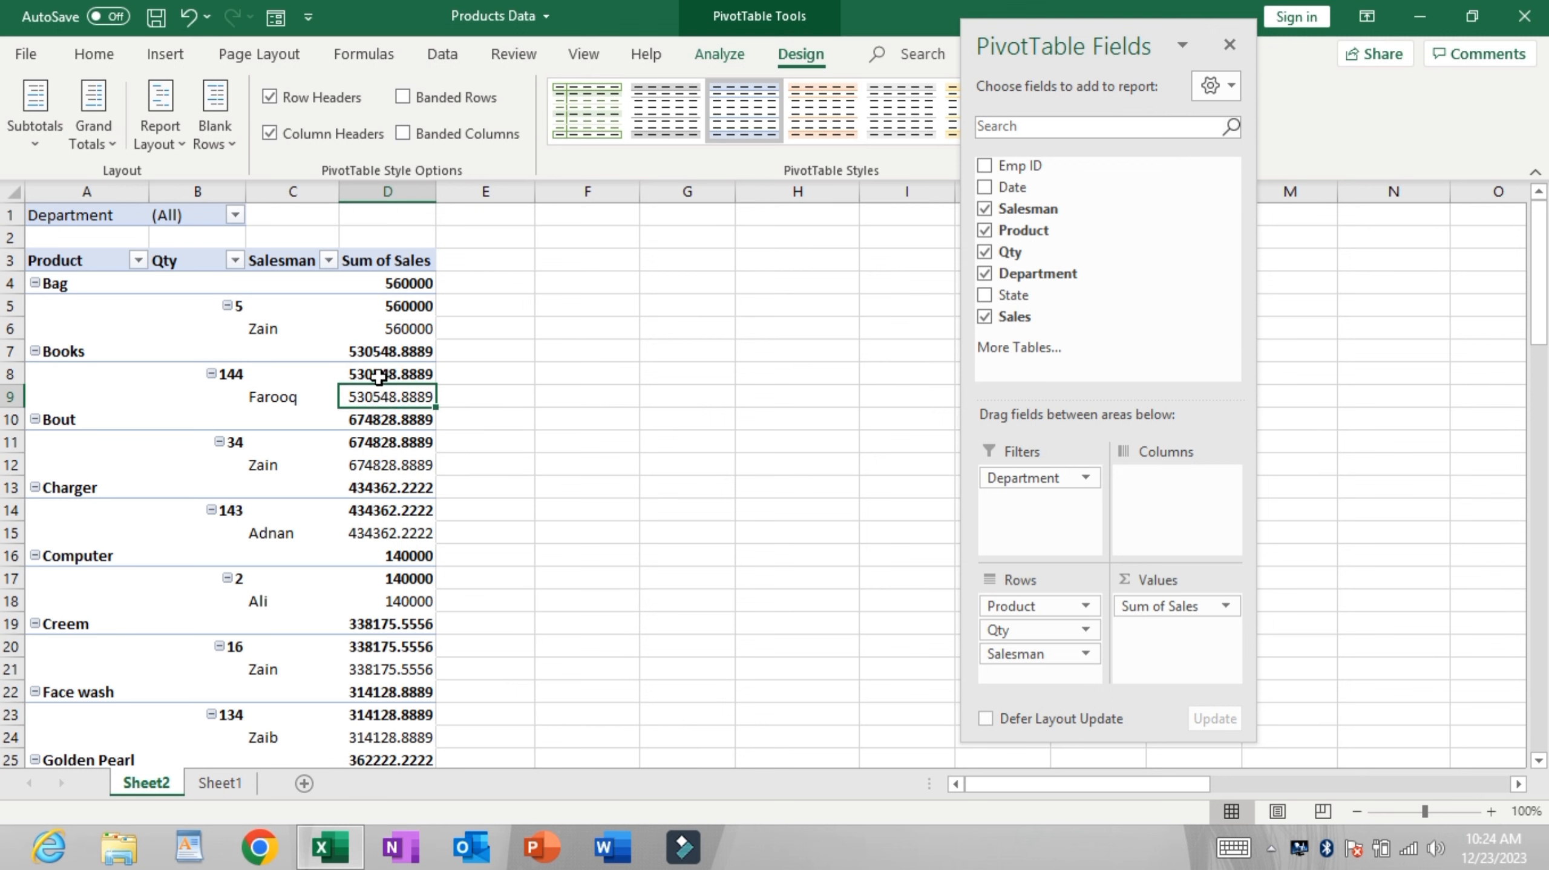
left_click(378, 376)
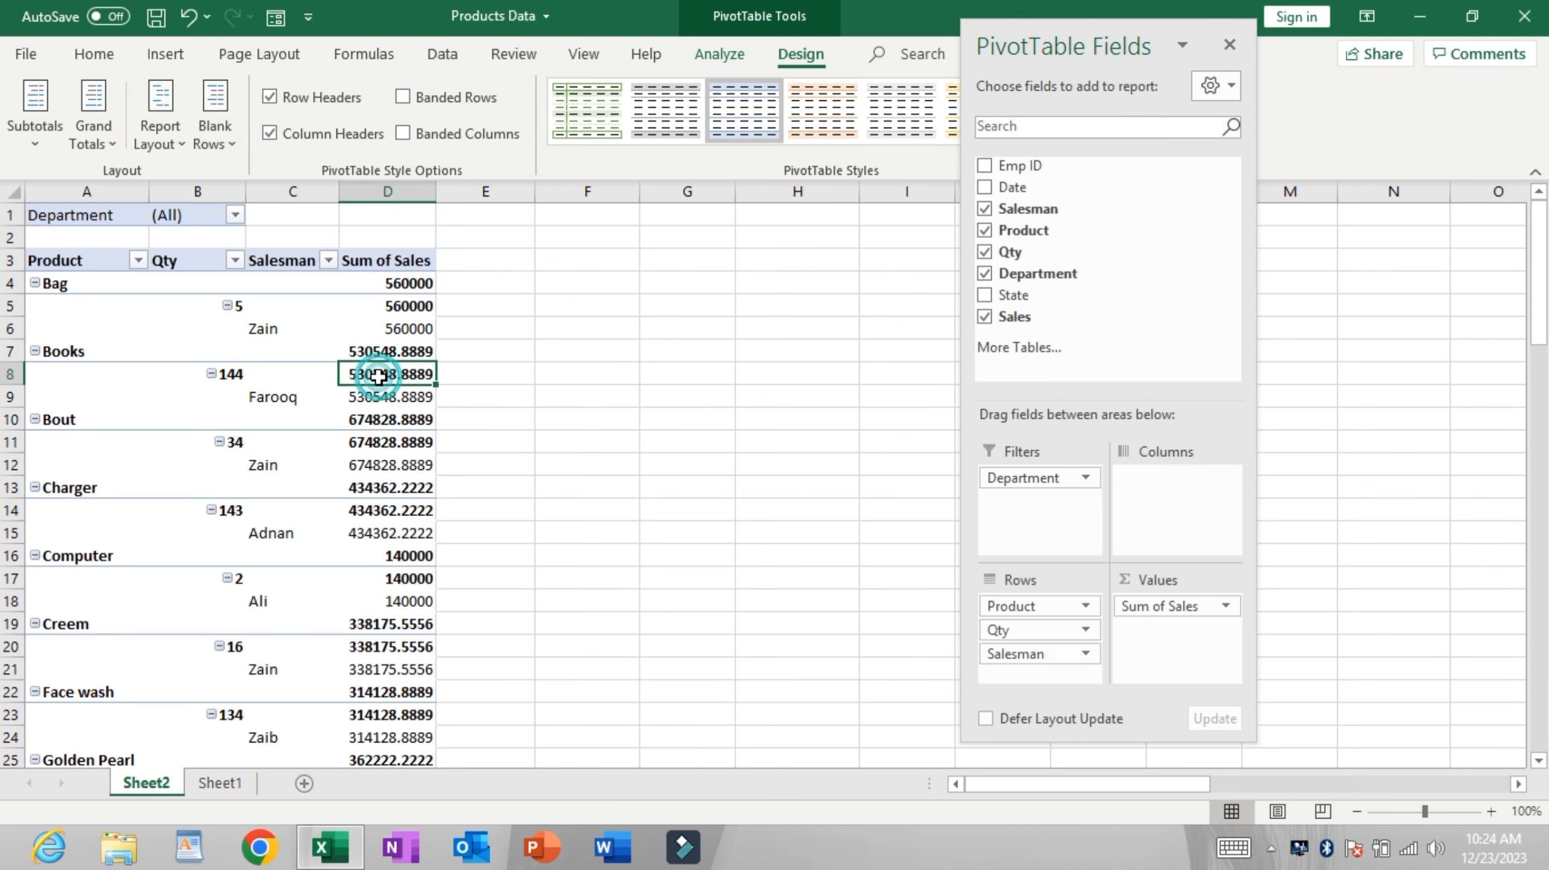
left_click(105, 111)
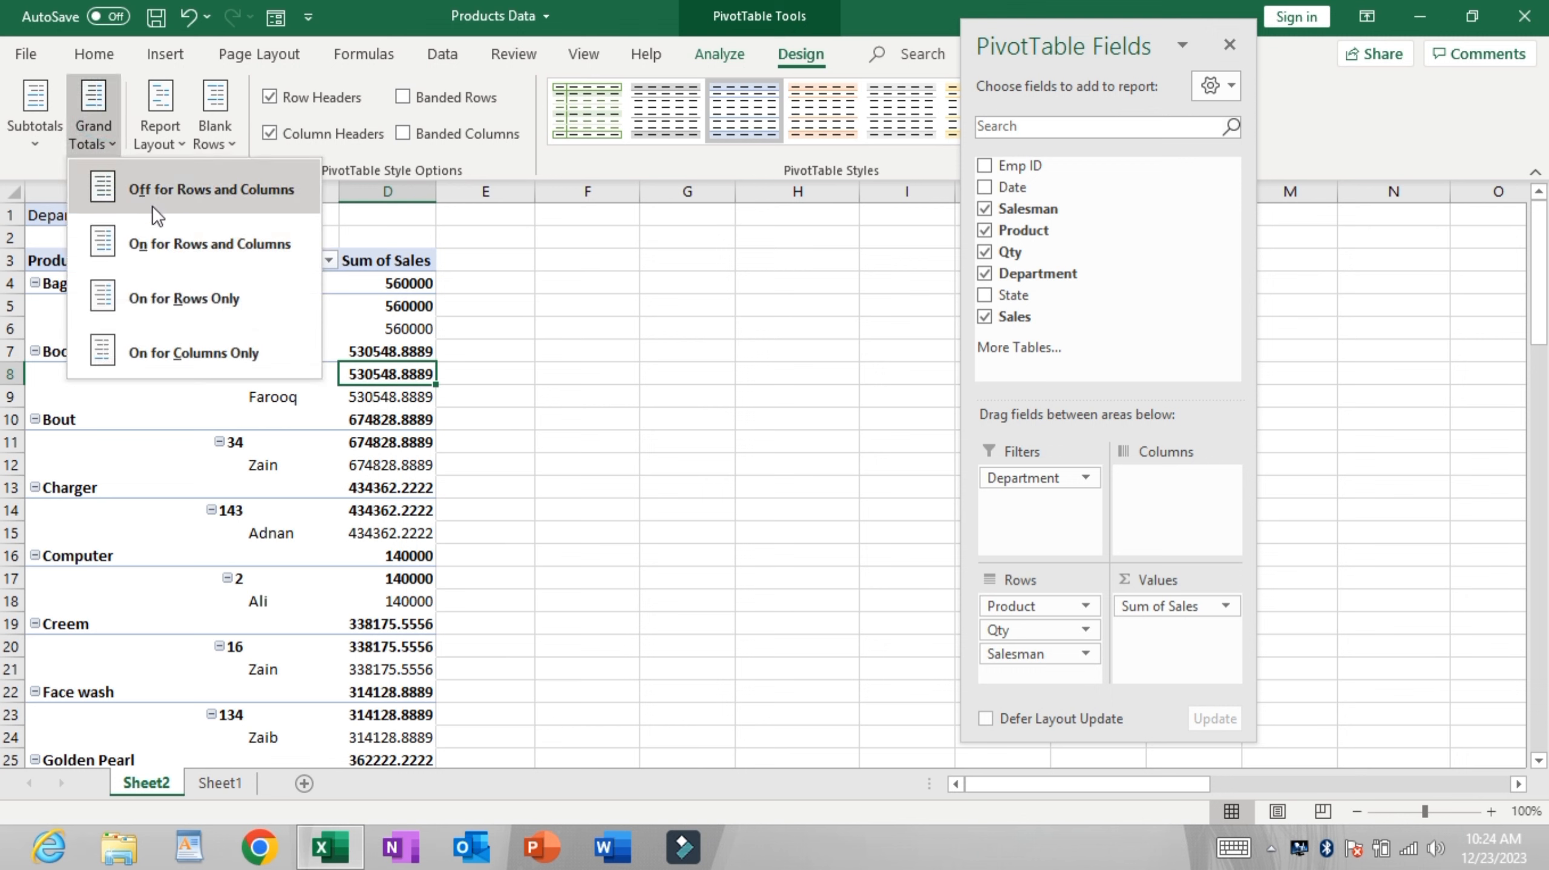
Step: Turn off all subtotals in the PivotTable and check the remaining Sum of Sales values beside the salesmen
left_click(36, 106)
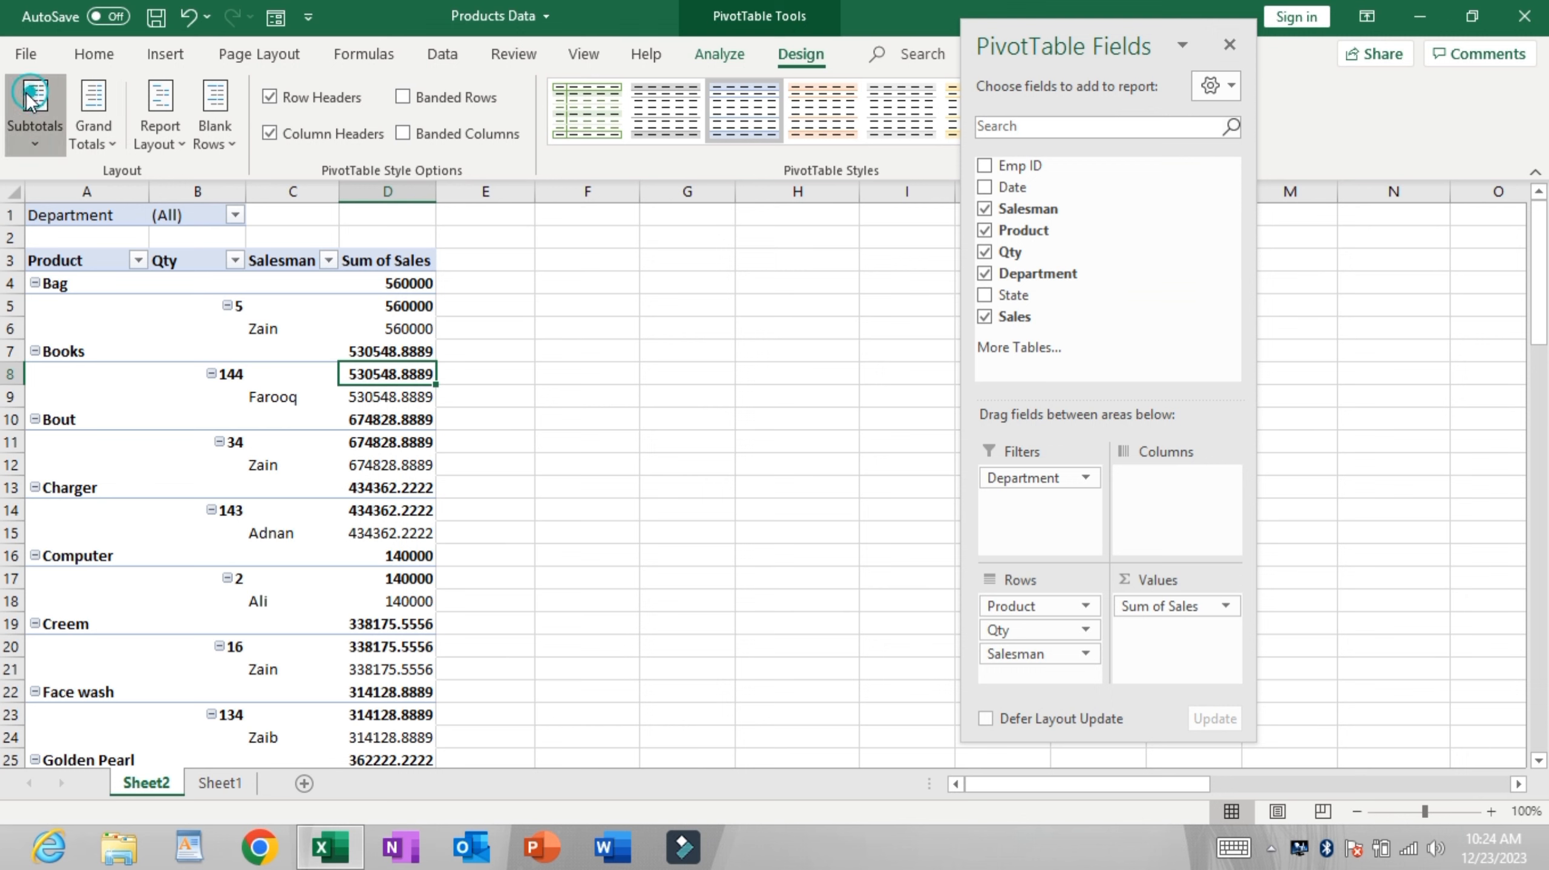
left_click(96, 193)
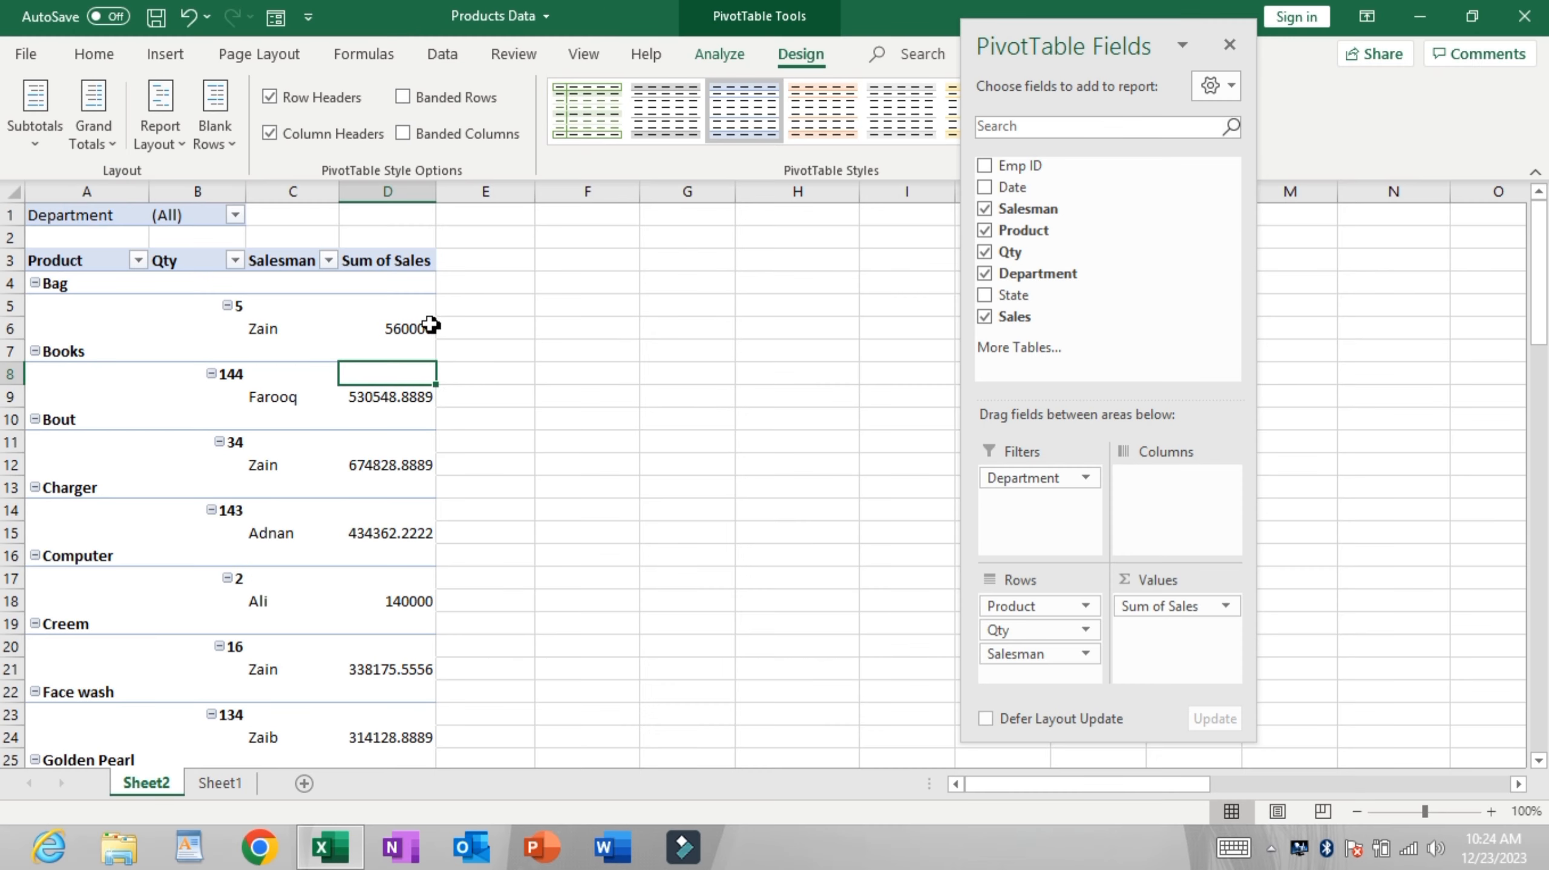
left_click(430, 327)
left_click(409, 397)
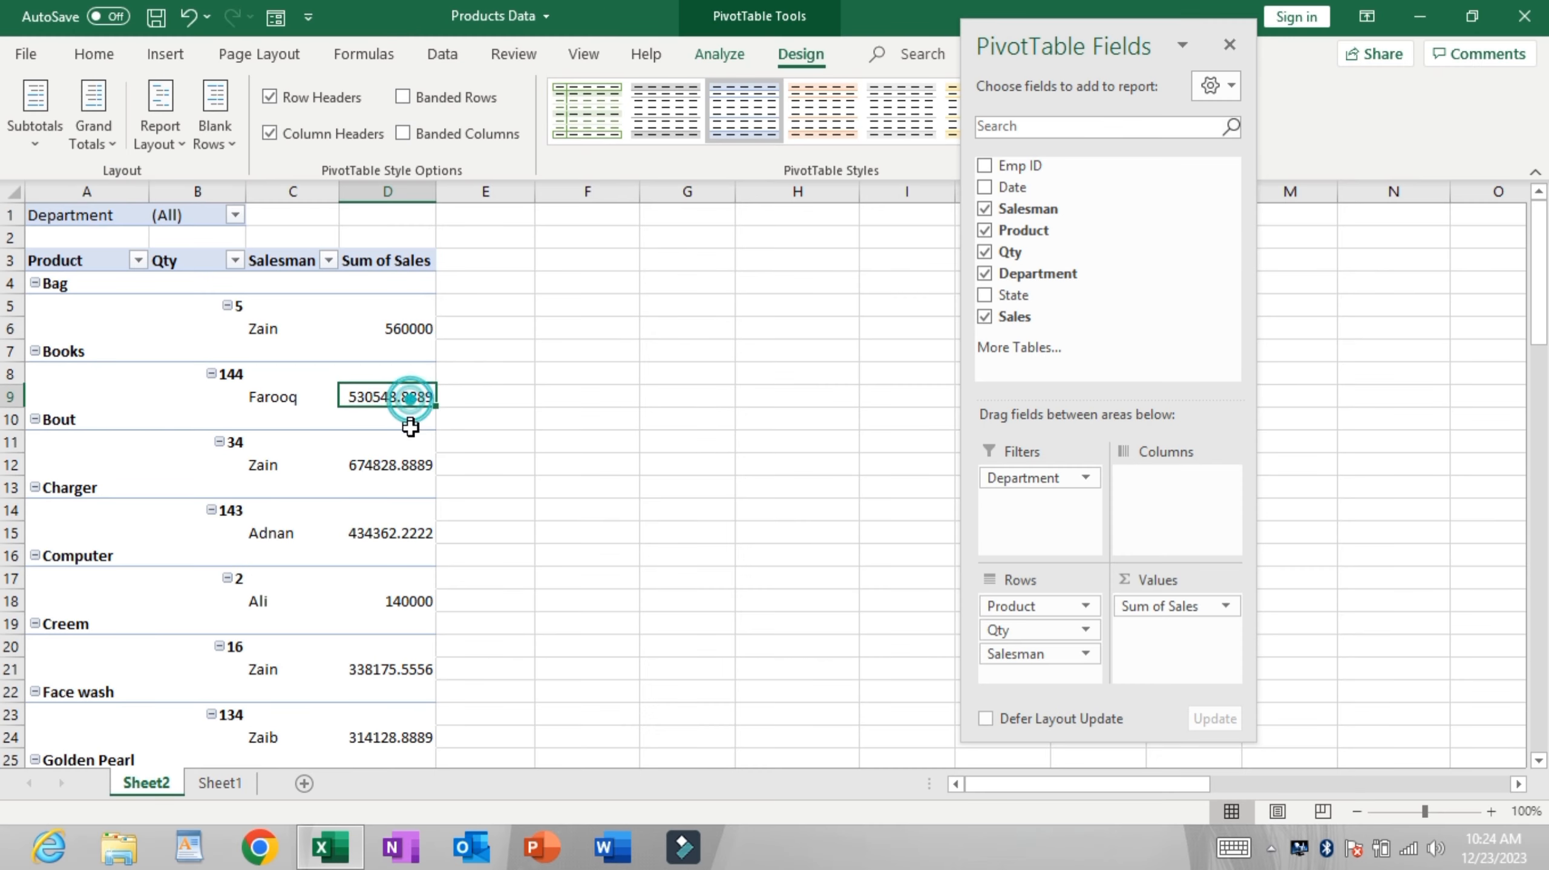
left_click(409, 469)
left_click(408, 532)
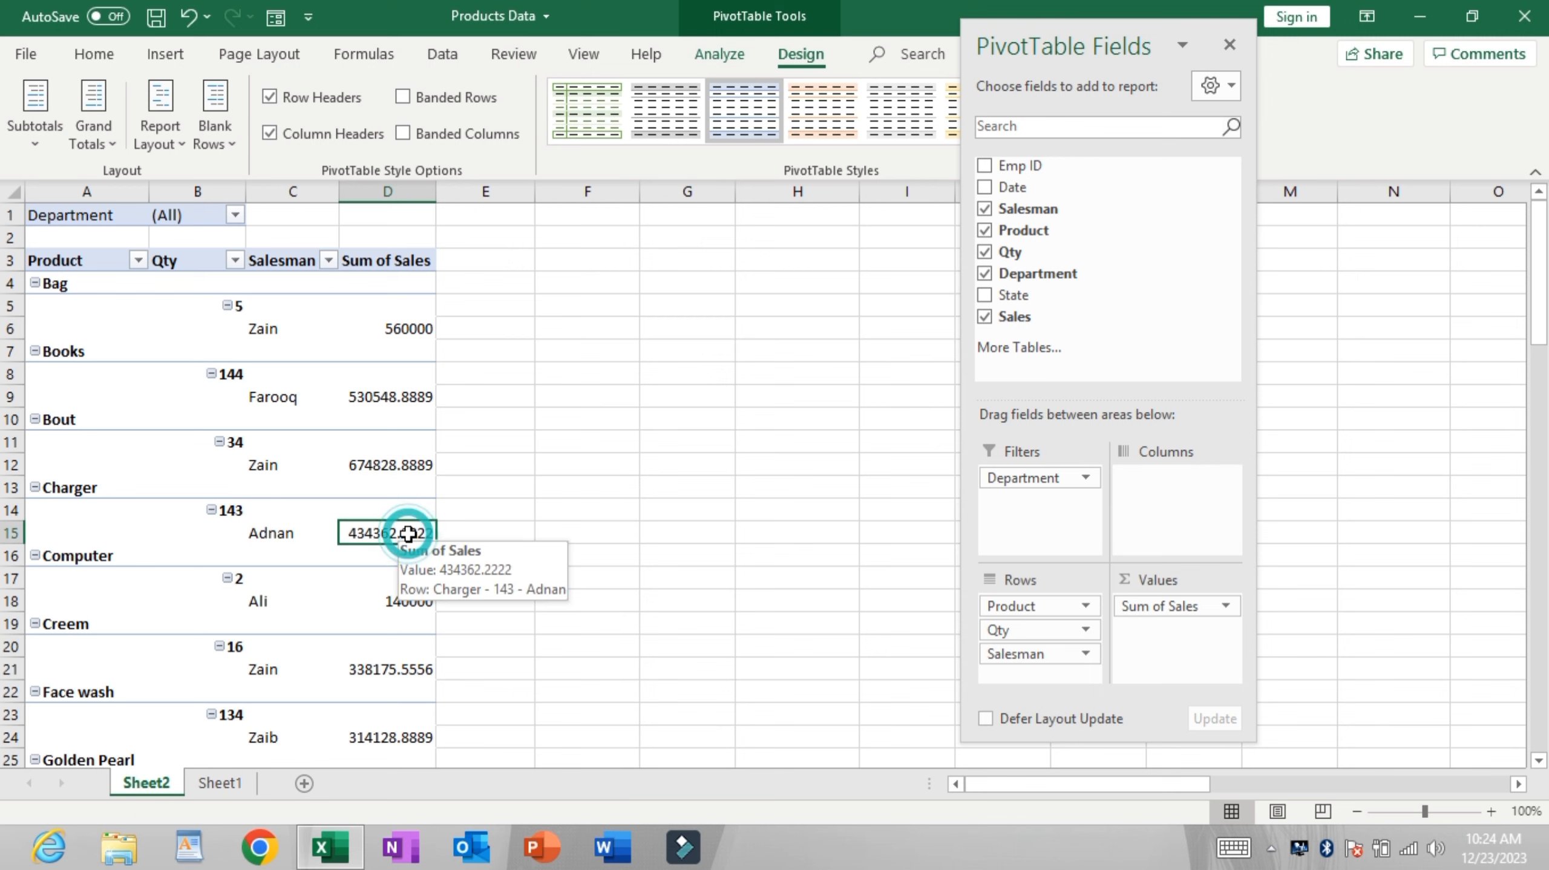
left_click(486, 328)
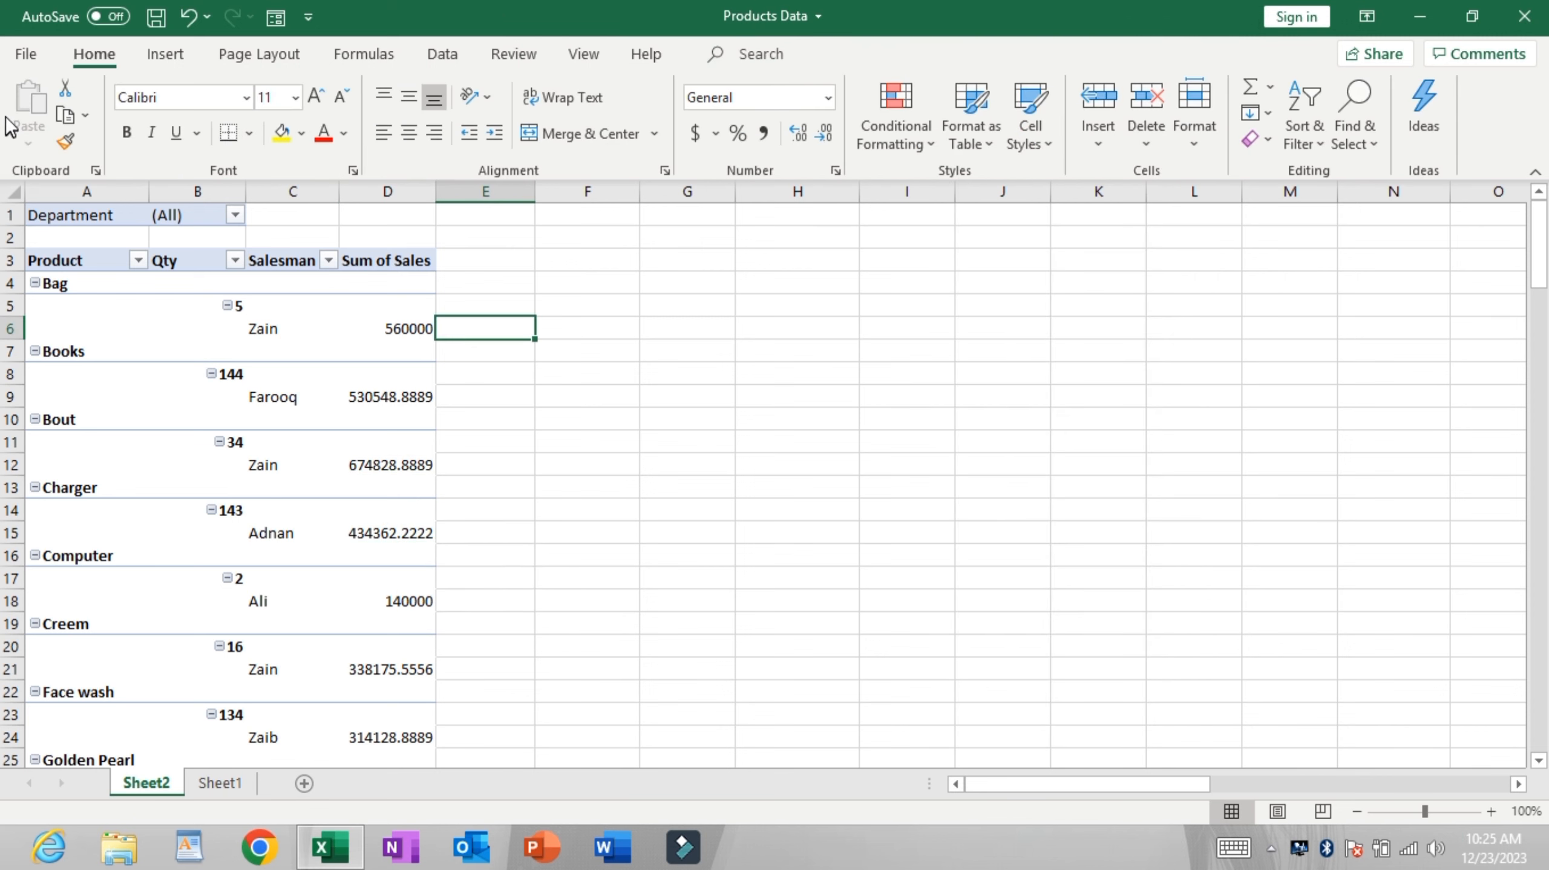
Step: Check the Qty labels, the Blank Rows option and the salesman and sales cells further down the PivotTable
left_click(184, 266)
left_click(223, 320)
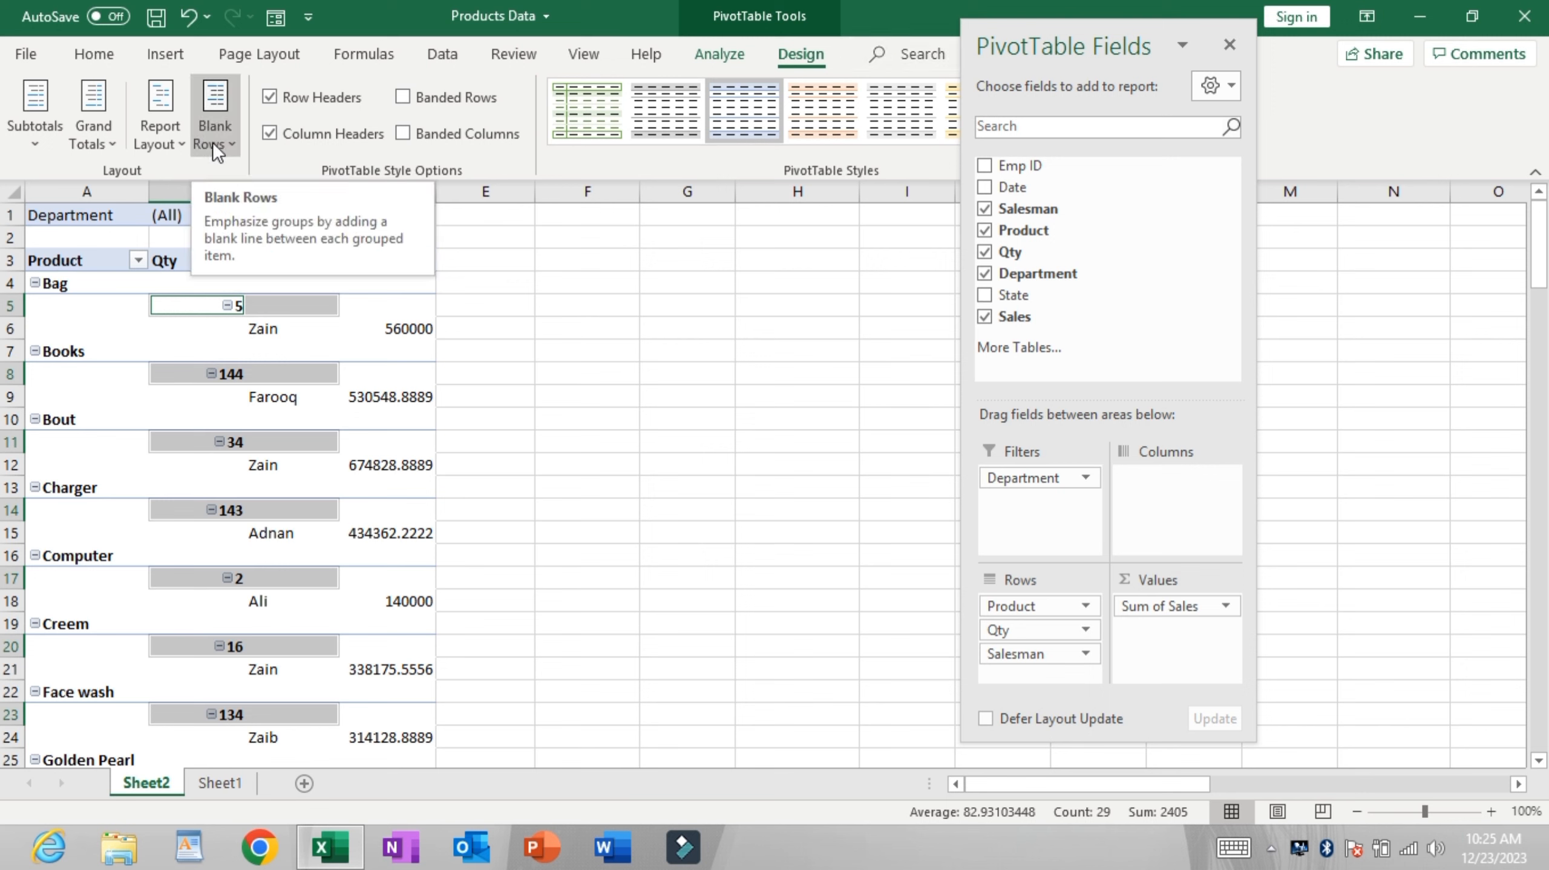
left_click_drag(72, 219, 347, 450)
left_click(350, 354)
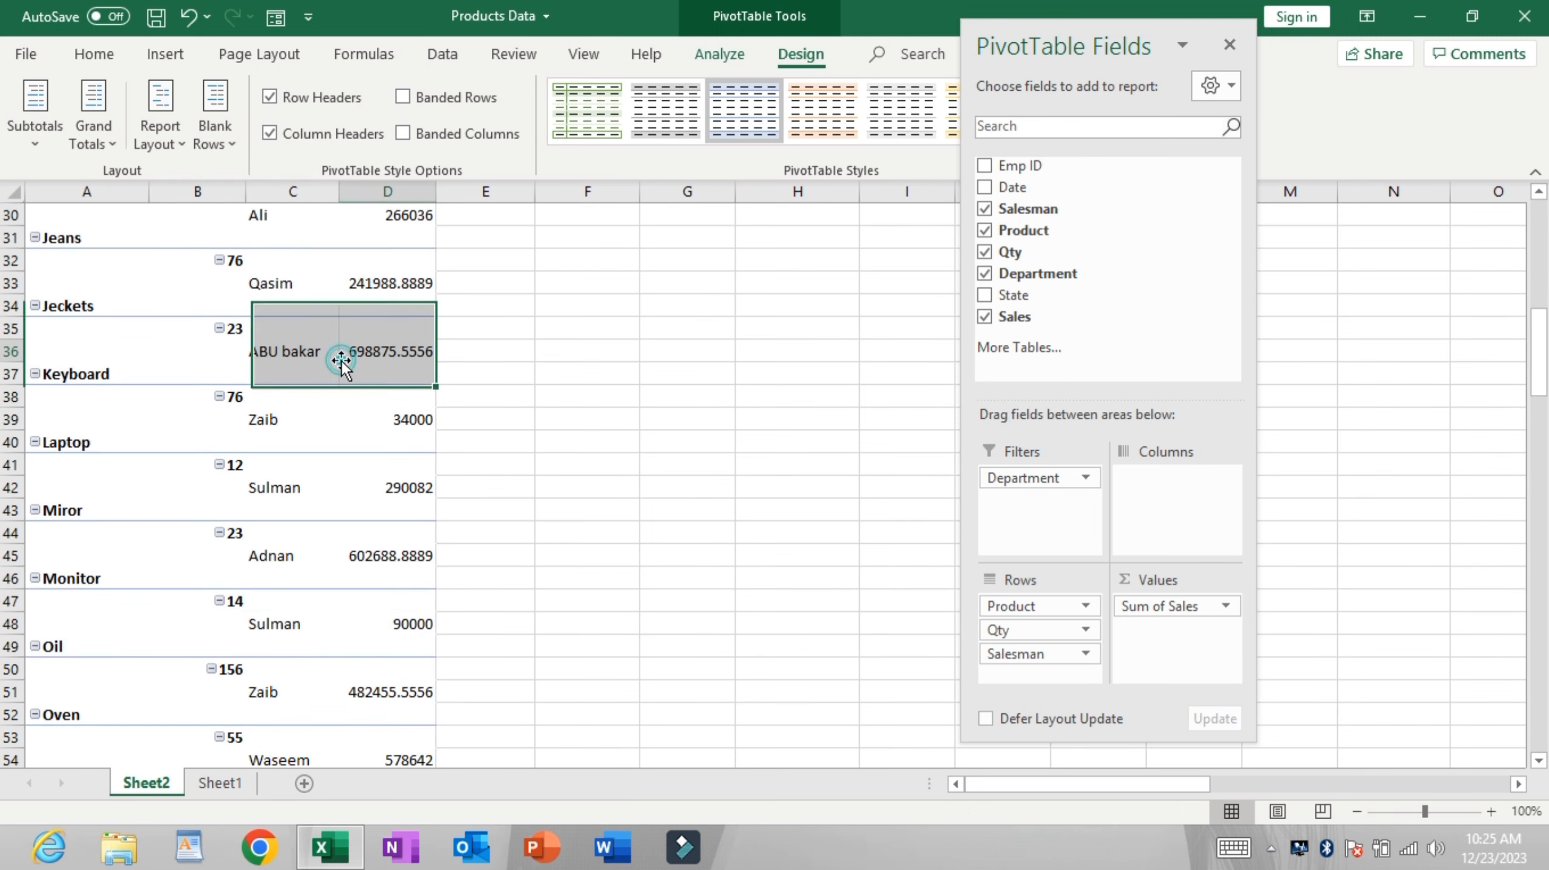
Step: Filter the PivotTable's Department field to Electronics and look over the filtered rows
scroll(351, 354, "up", 8)
scroll(350, 354, "up", 2)
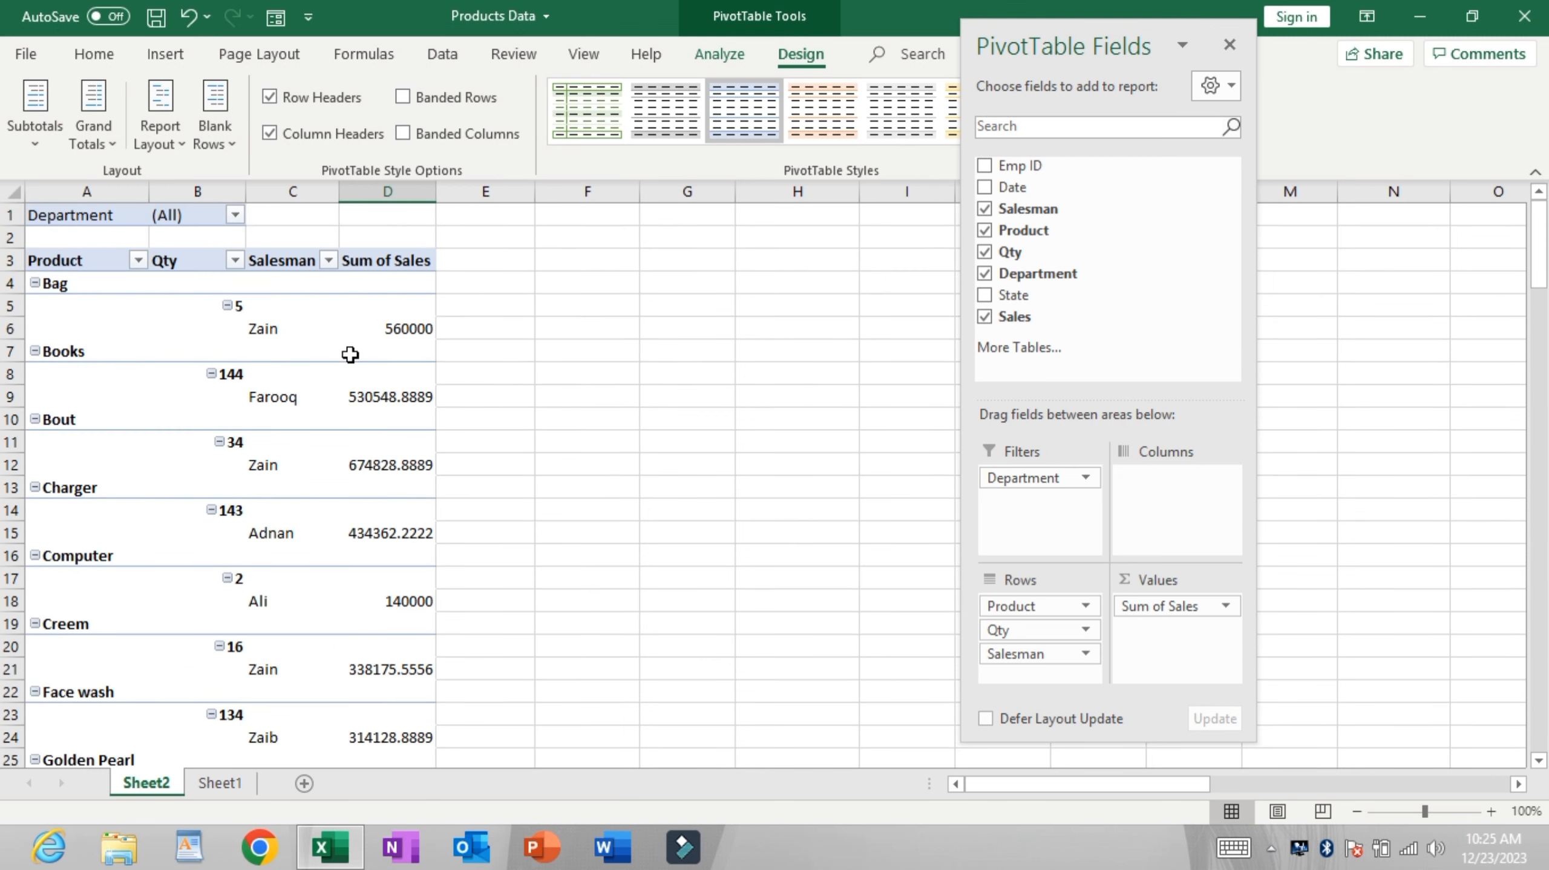
left_click(235, 215)
left_click(92, 287)
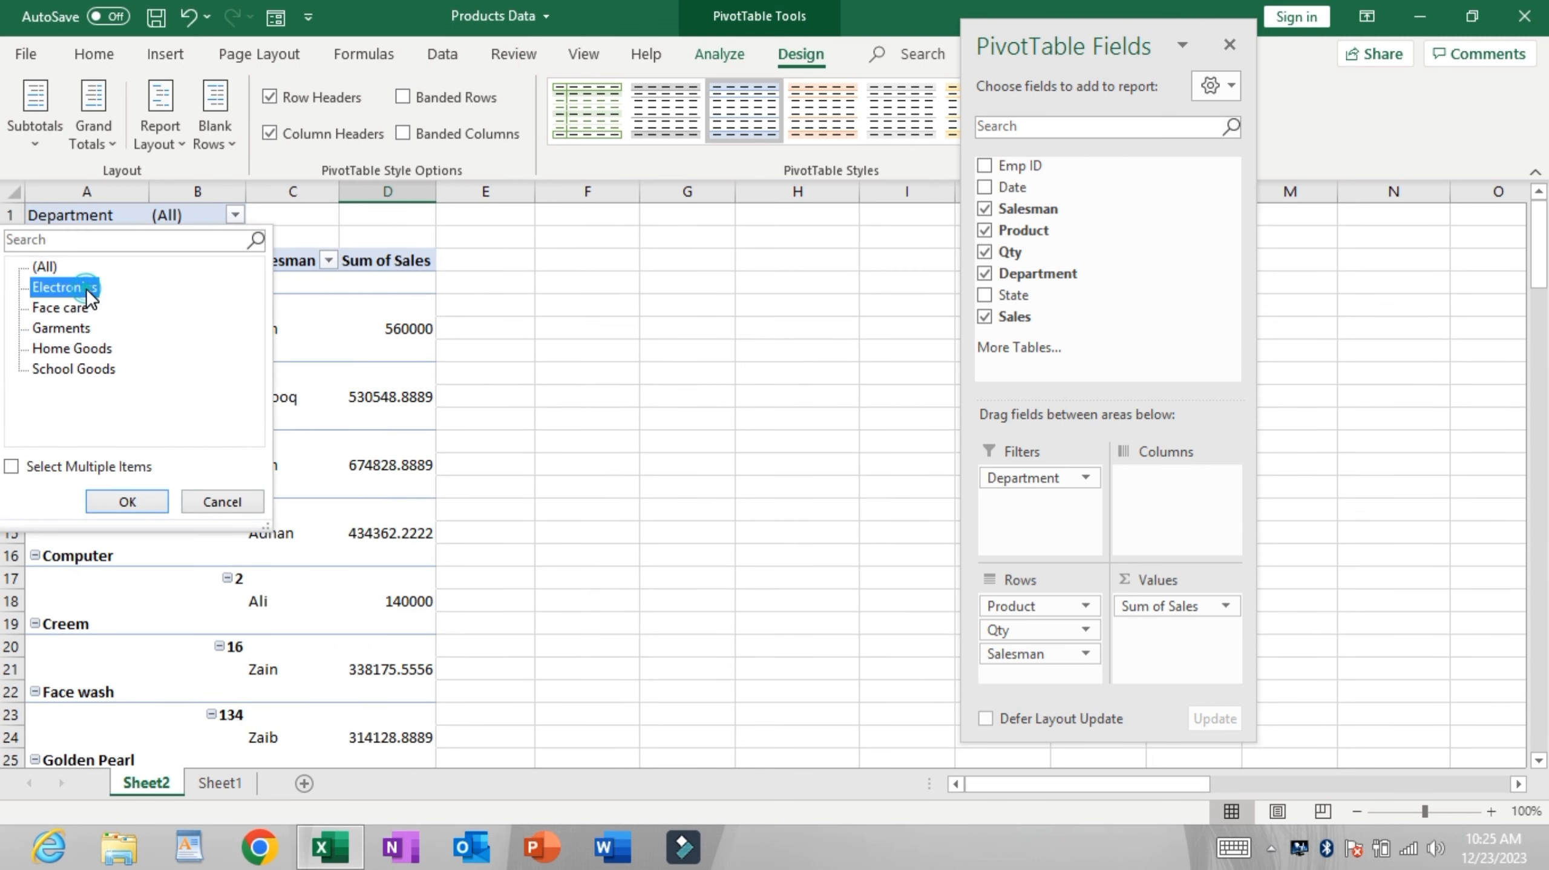
left_click(133, 502)
left_click(306, 378)
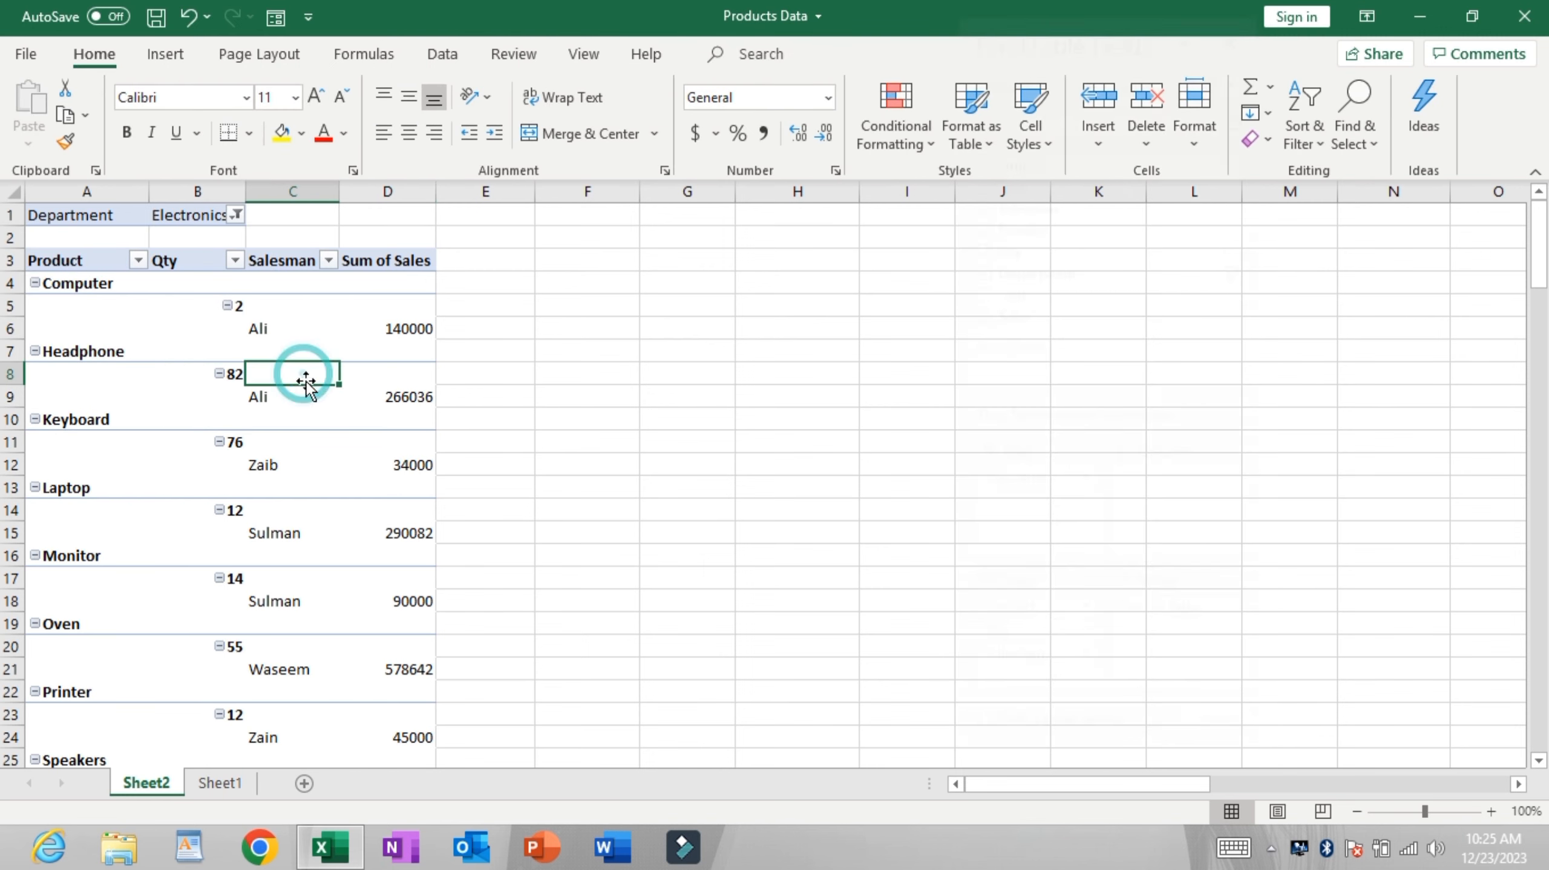
scroll(306, 381, "down", 5)
scroll(306, 381, "up", 5)
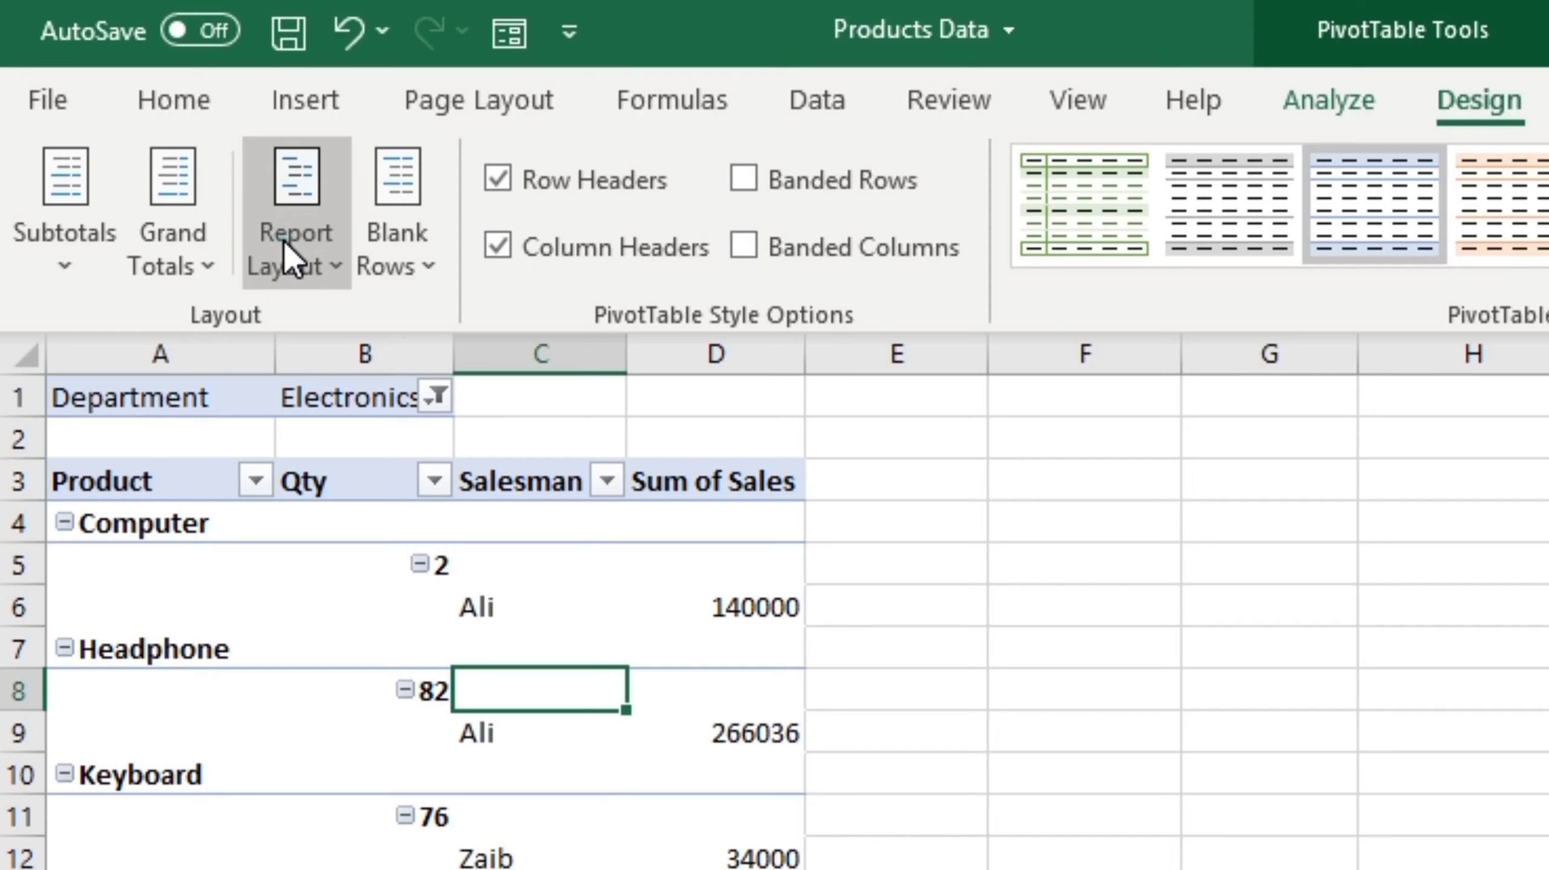
Step: Change the PivotTable's report layout to Tabular Form and check the product, Qty, salesman and sales cells
left_click(154, 133)
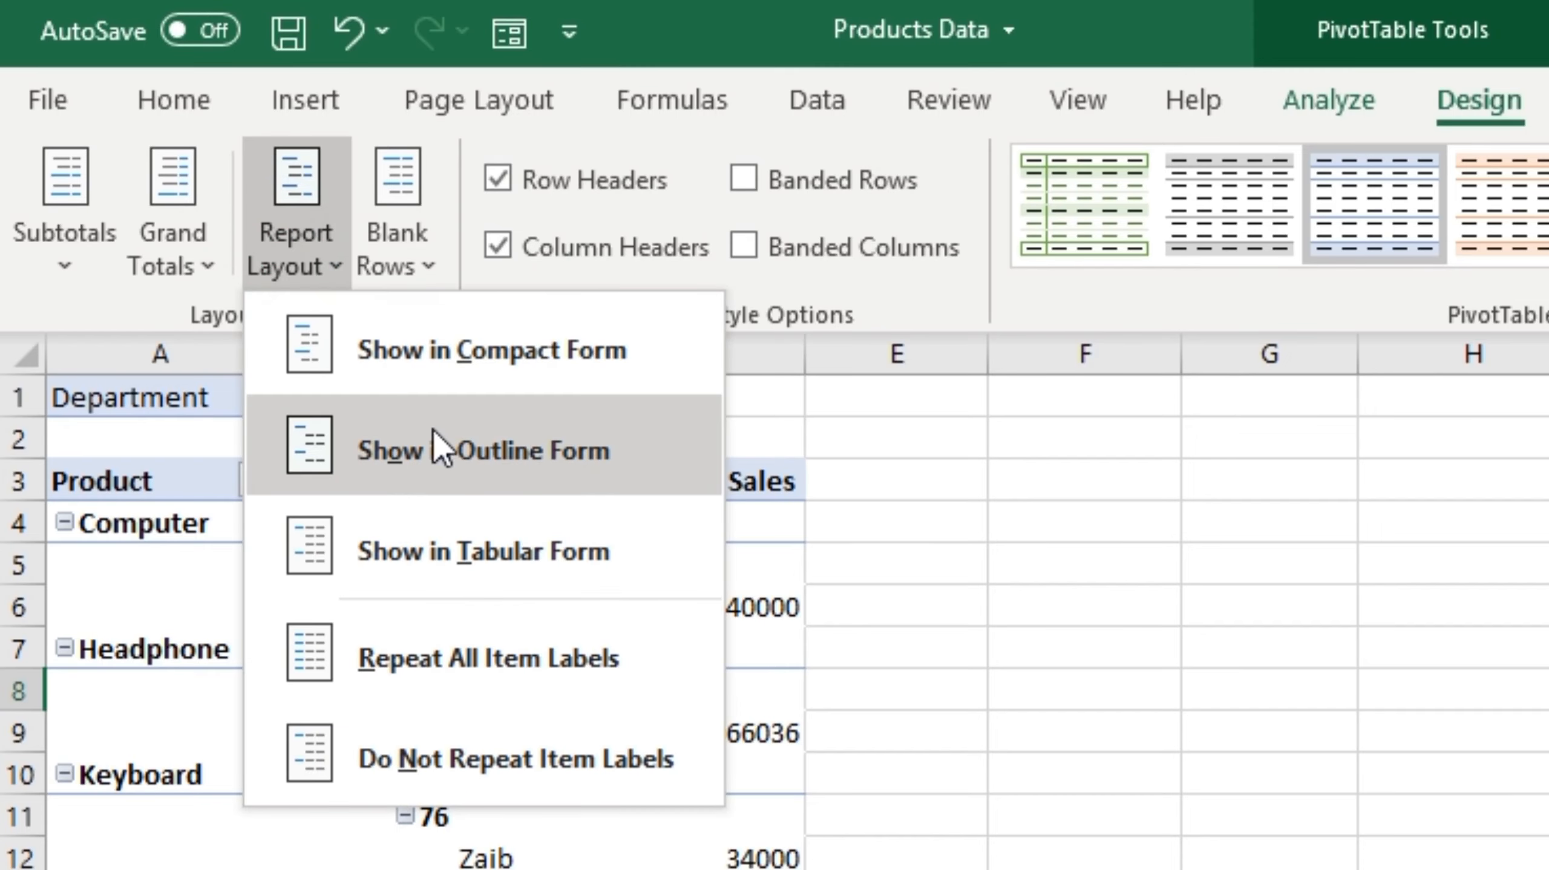
left_click(437, 547)
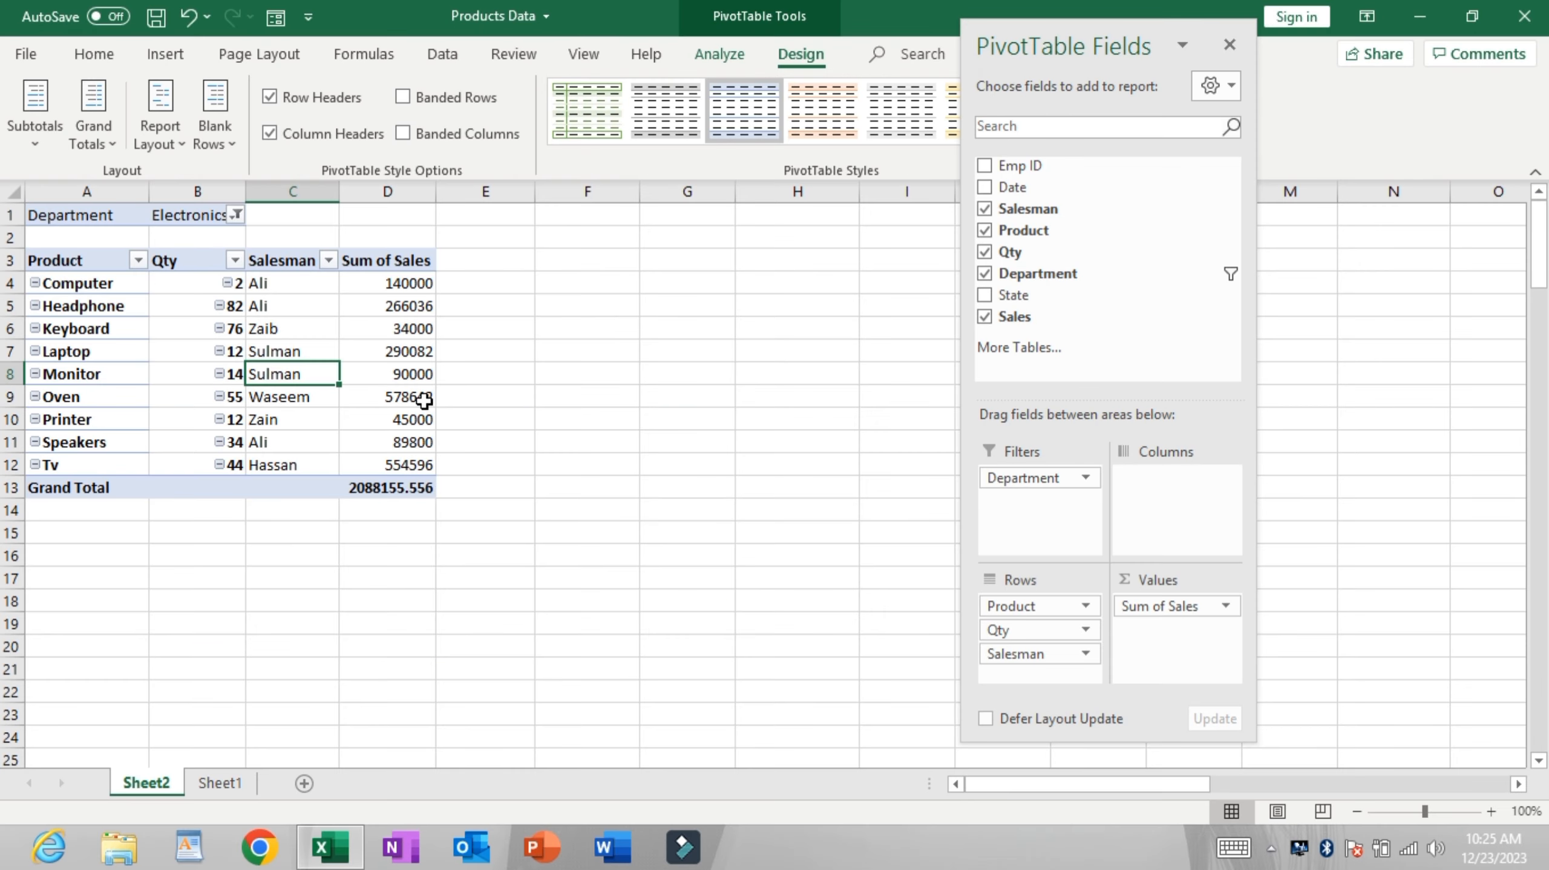
left_click(425, 399)
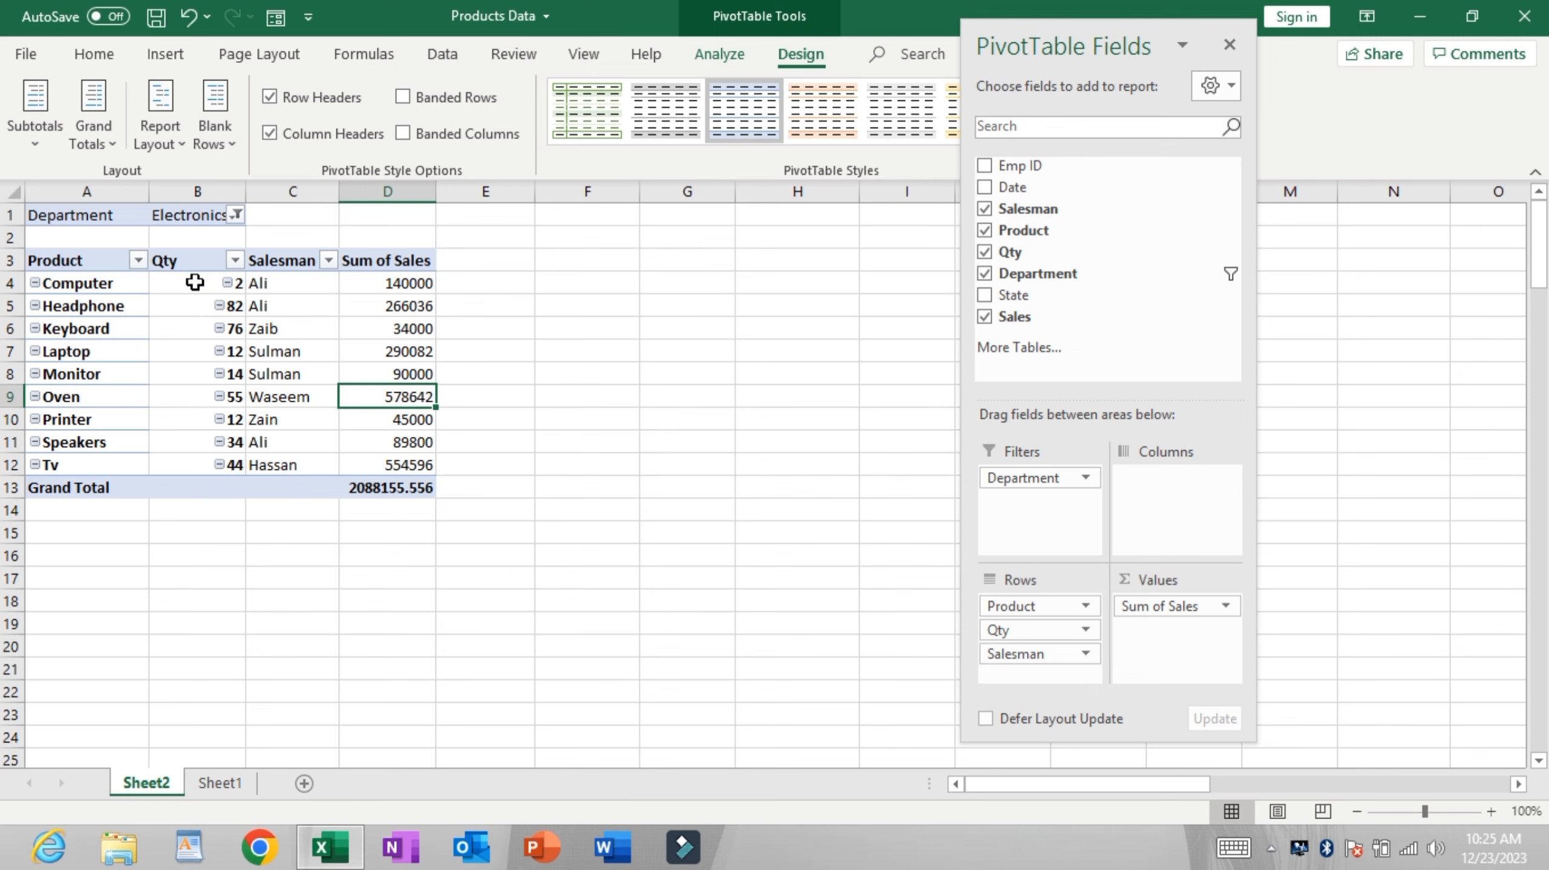
left_click_drag(194, 282, 403, 469)
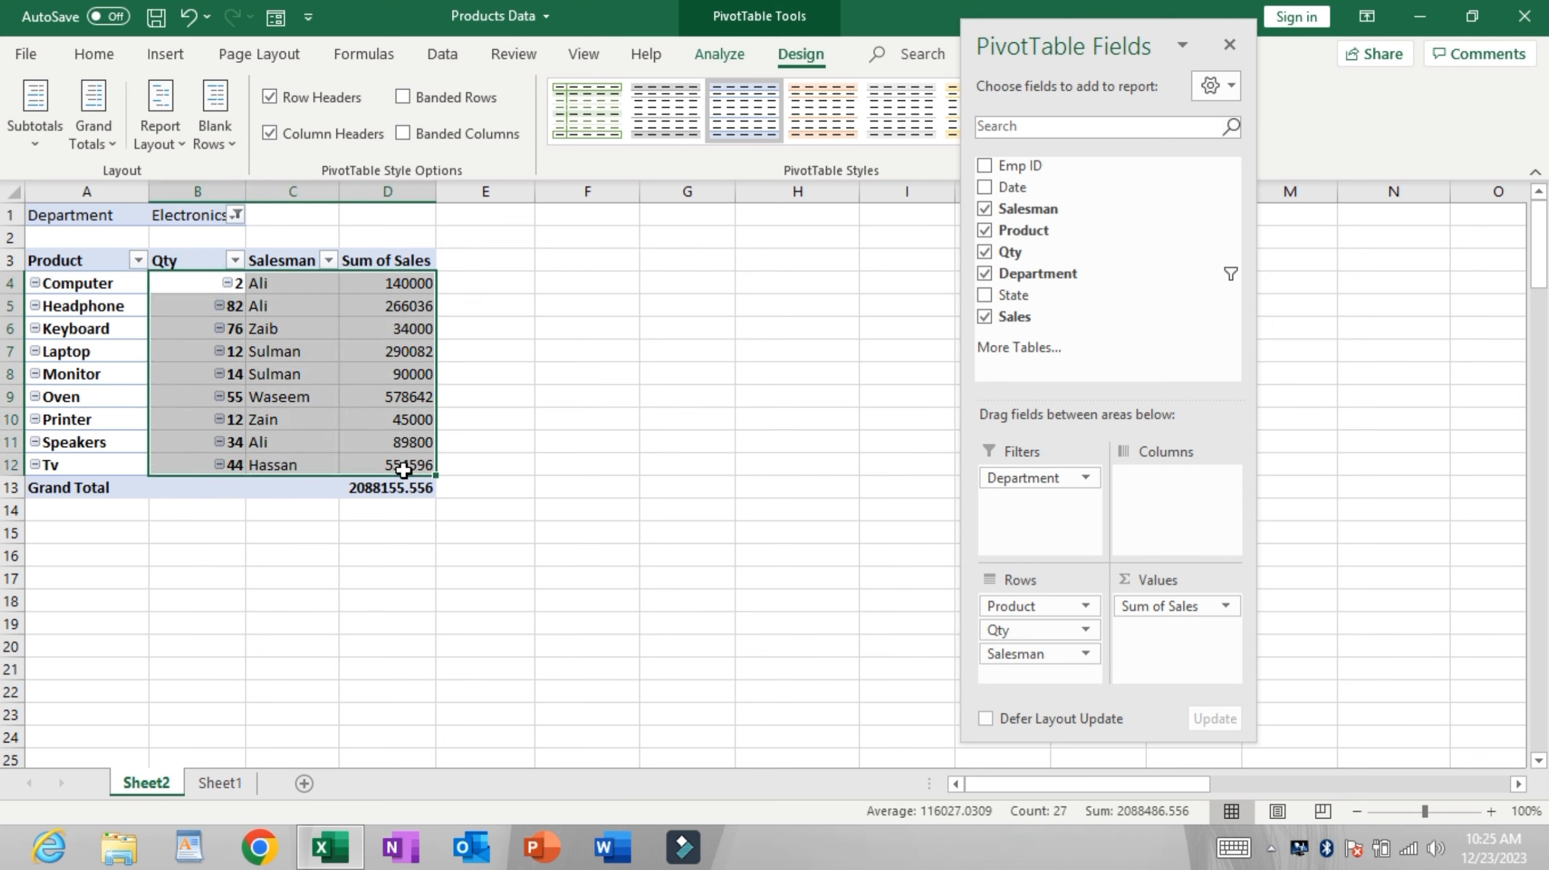
left_click(76, 357)
left_click(83, 304)
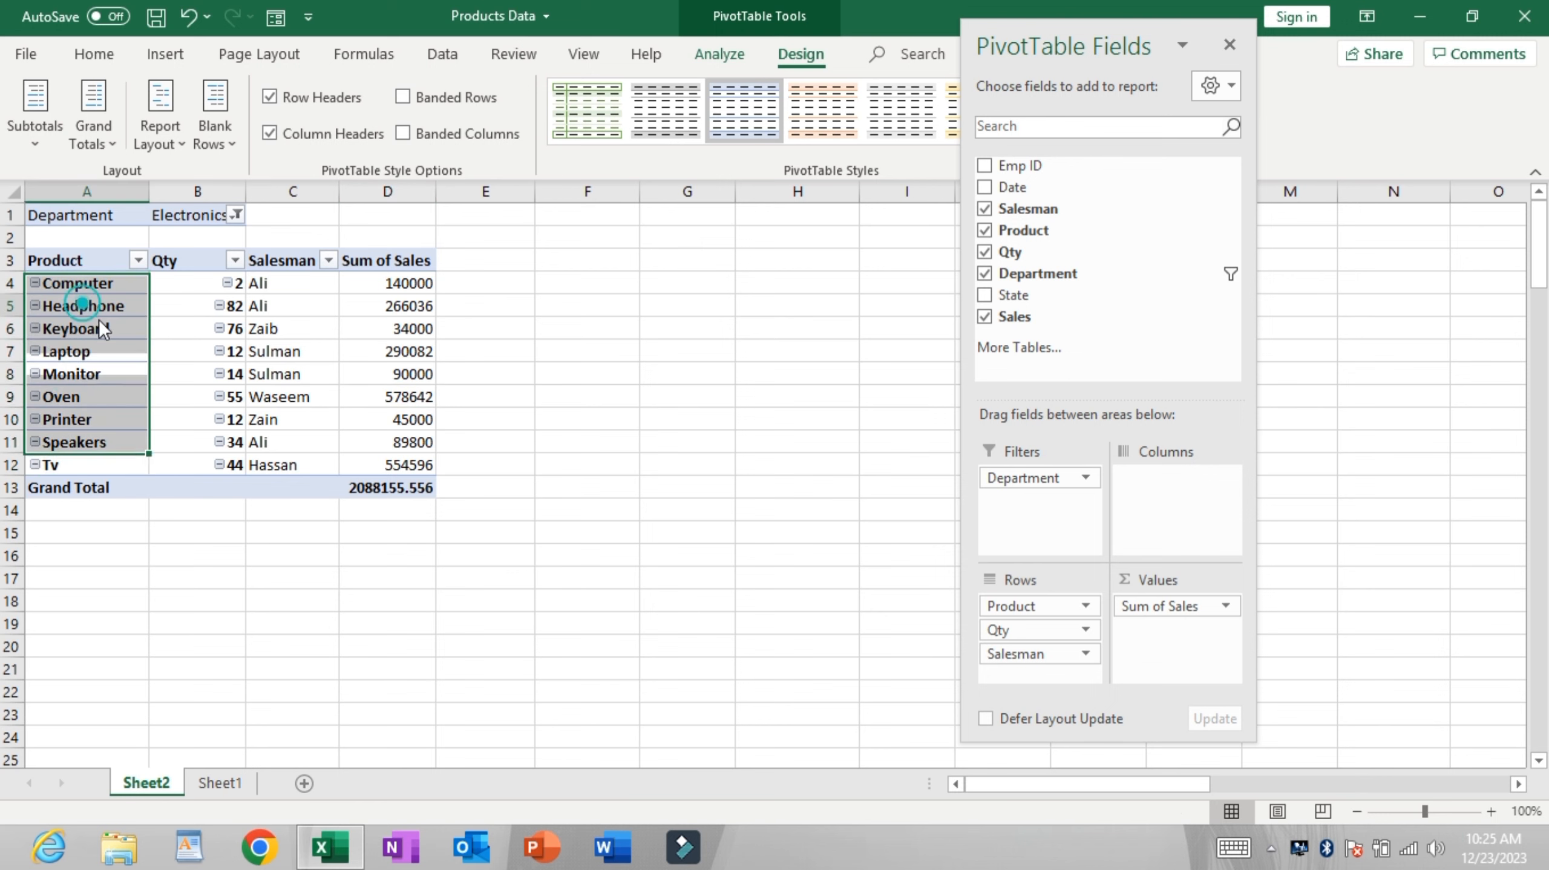
left_click(199, 366)
left_click_drag(271, 352, 388, 368)
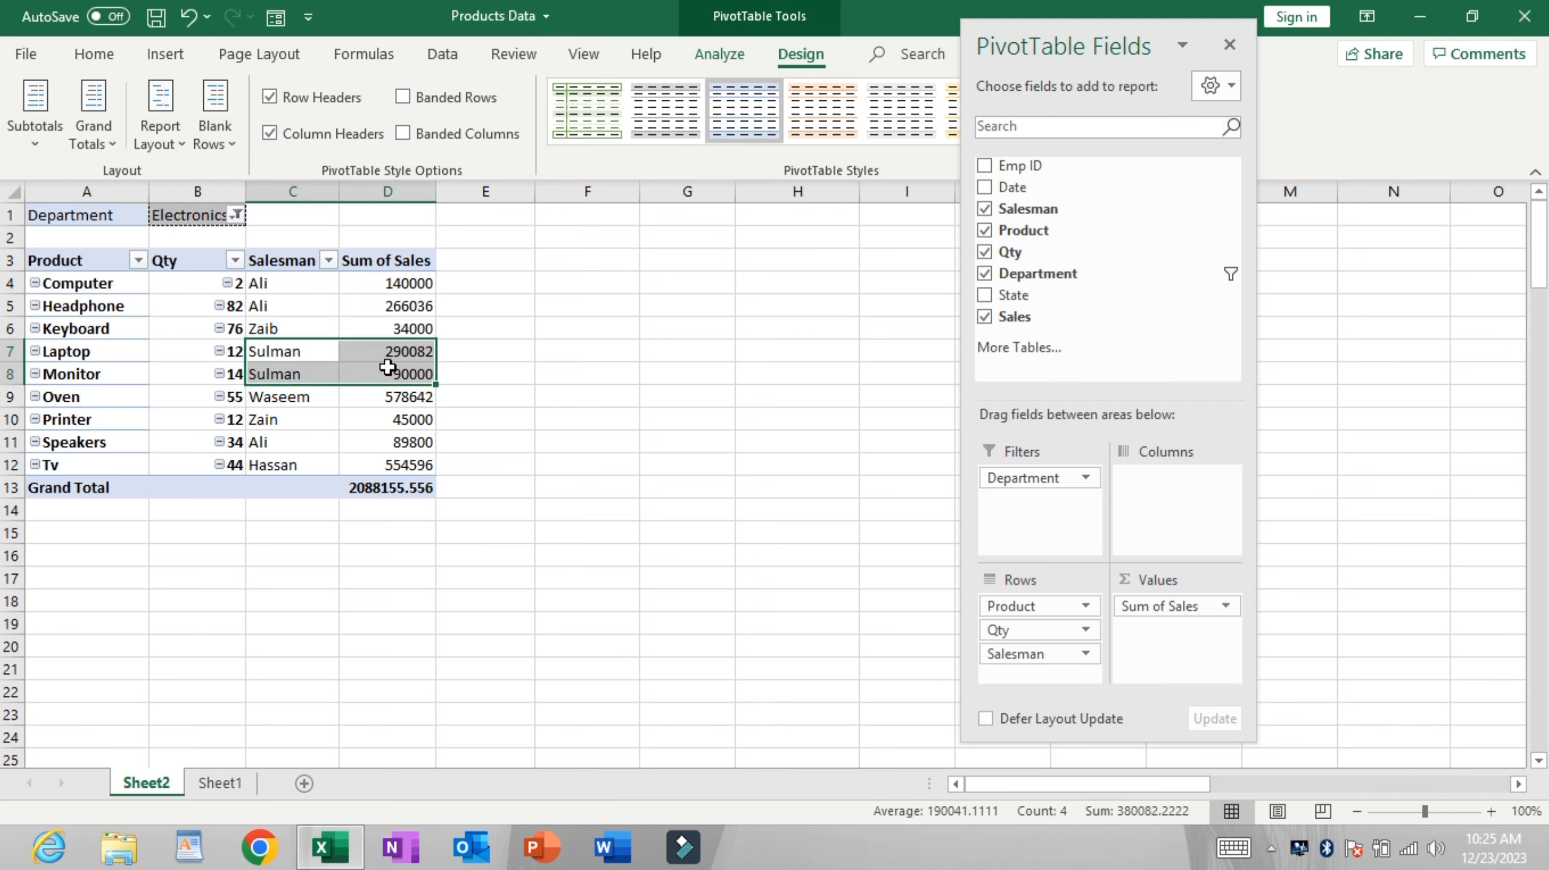
left_click(388, 332)
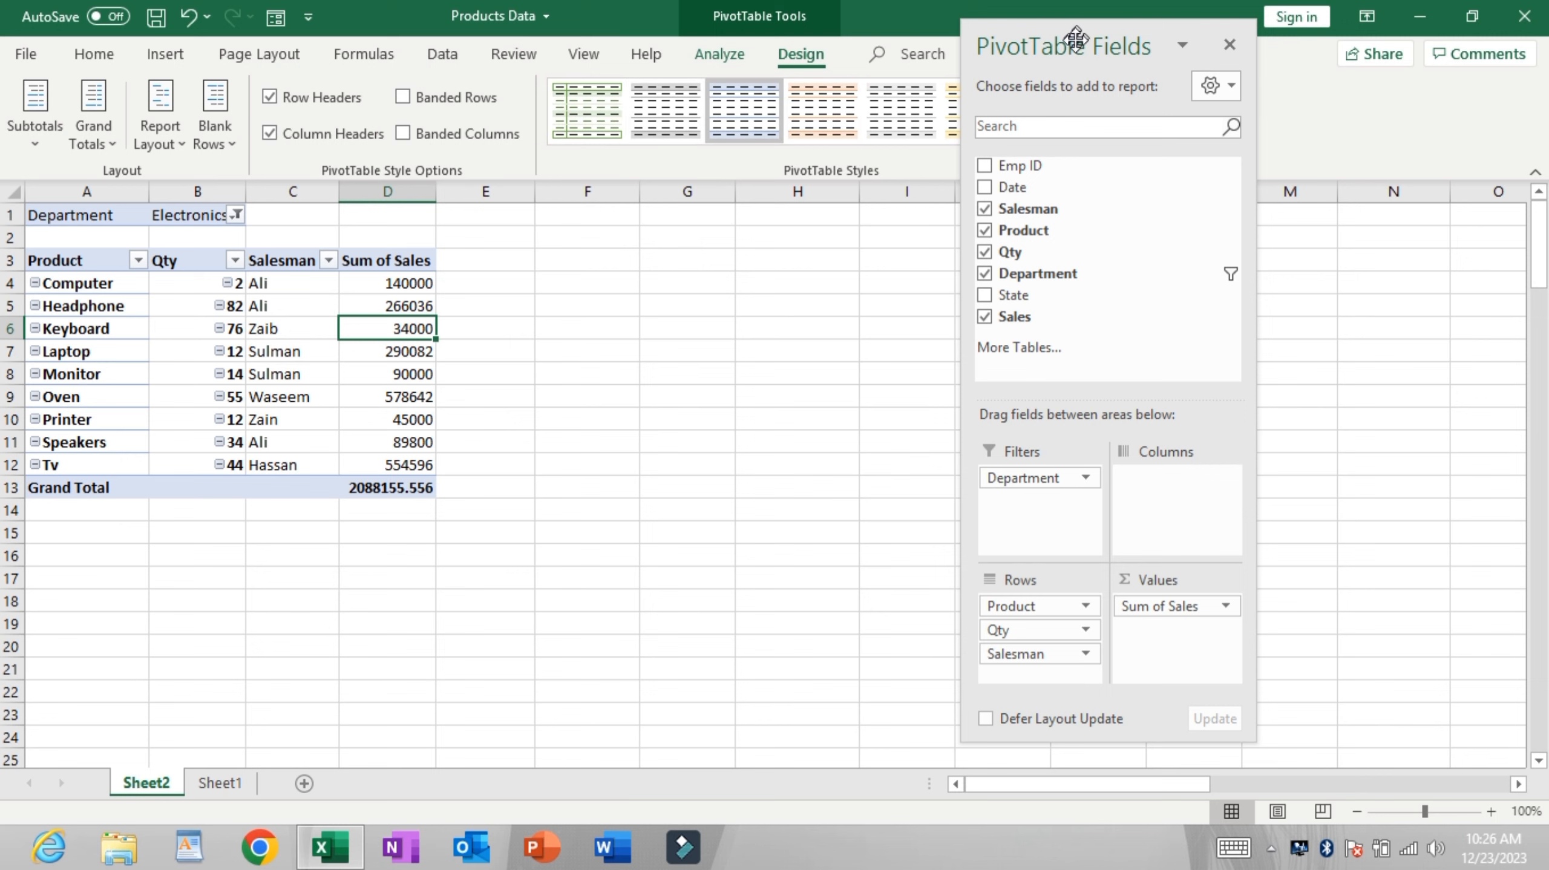
Step: Apply the Medium PivotTable style with black header and grand total rows and light blue shading
left_click_drag(1062, 42, 1256, 42)
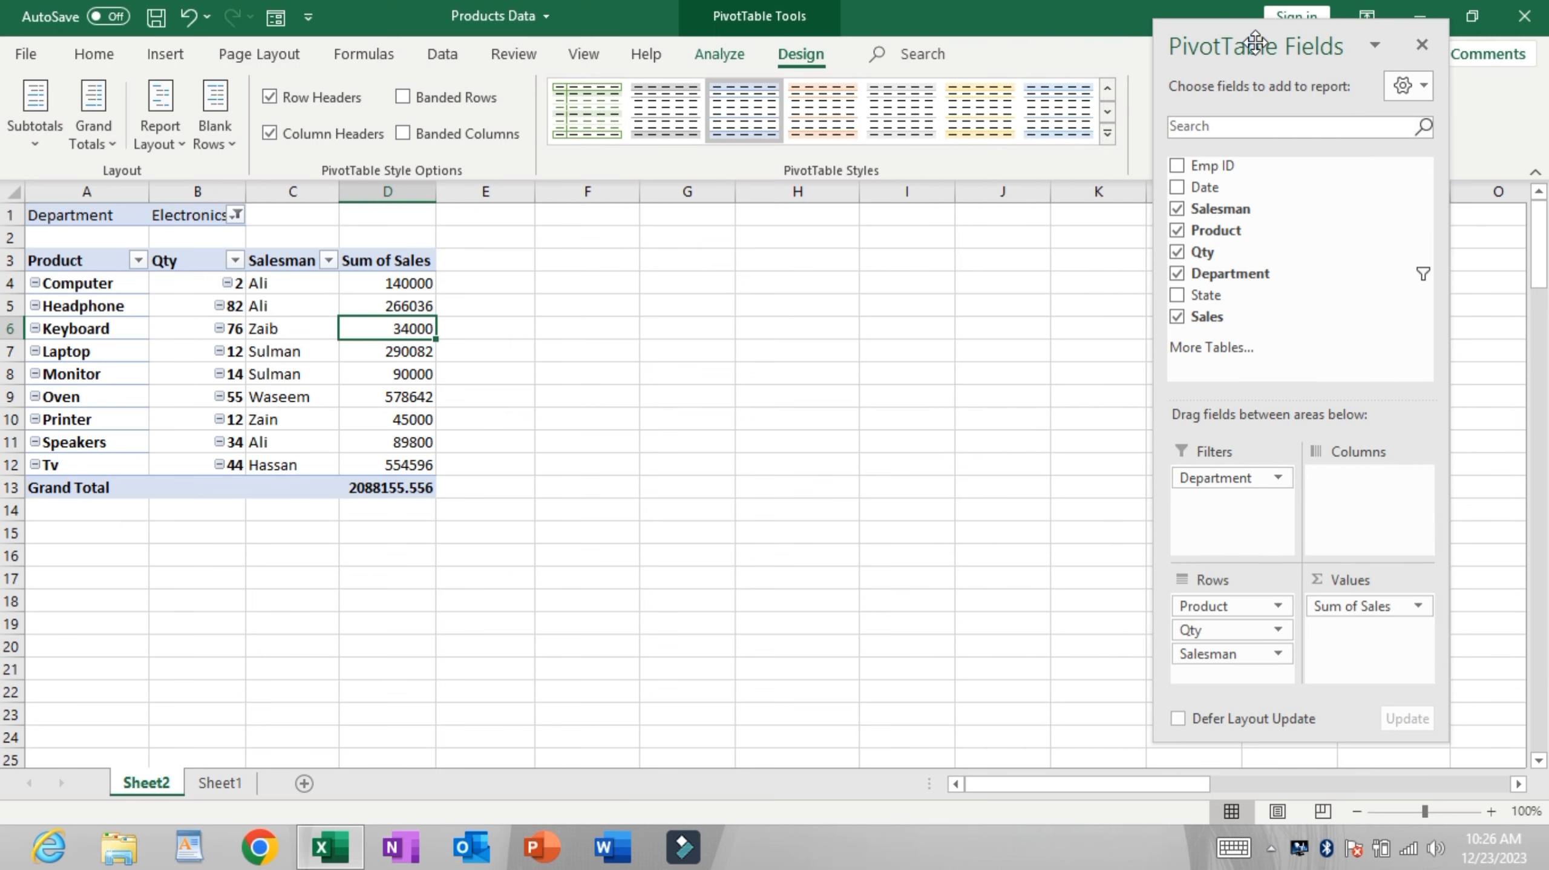
left_click(1107, 133)
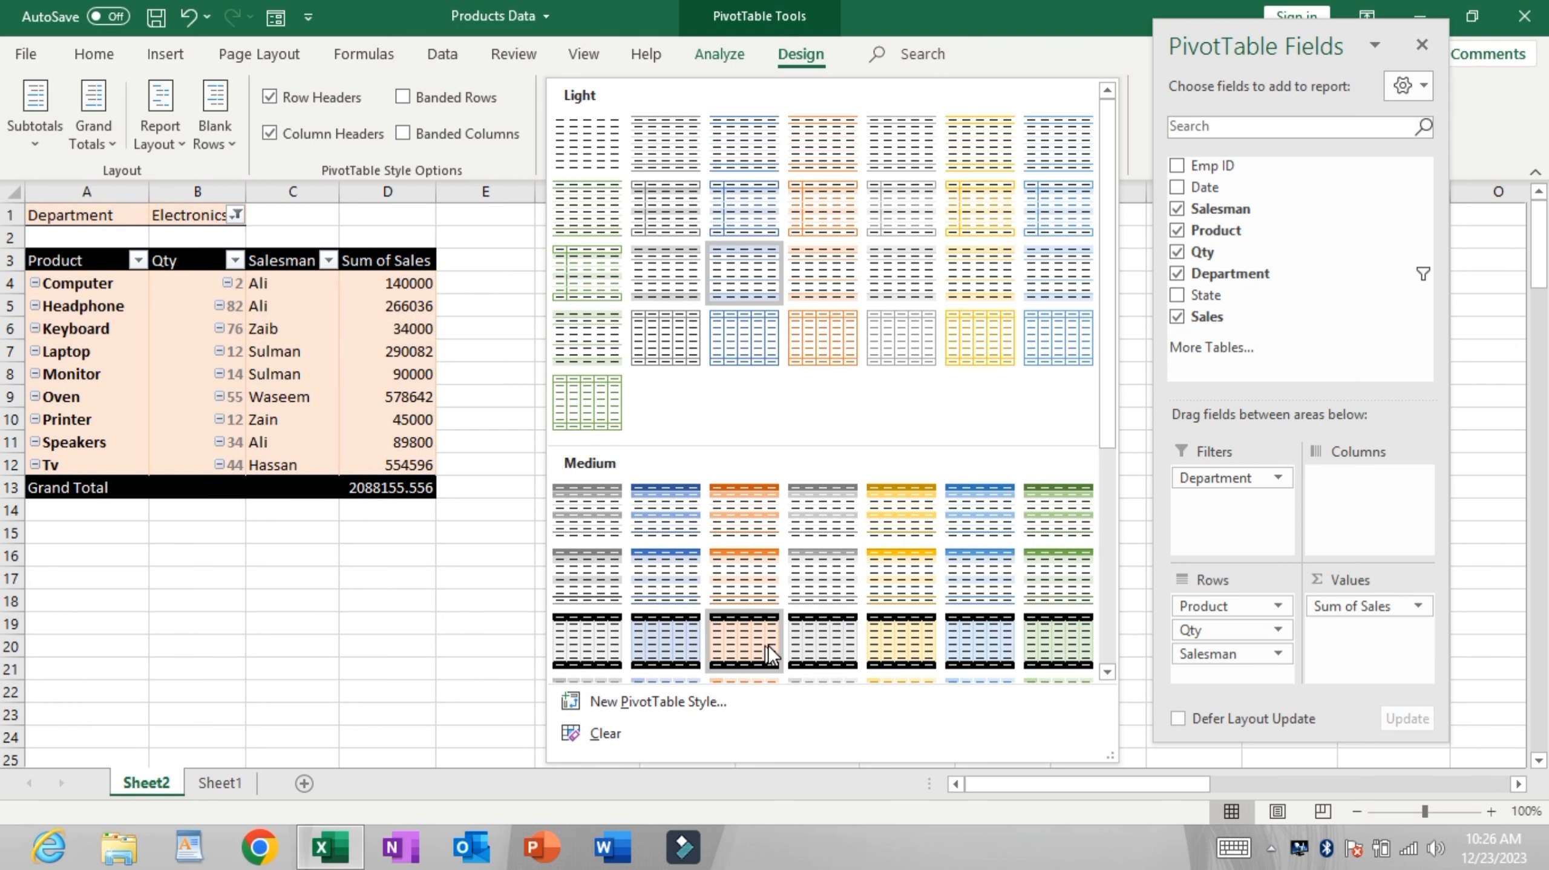
left_click(685, 639)
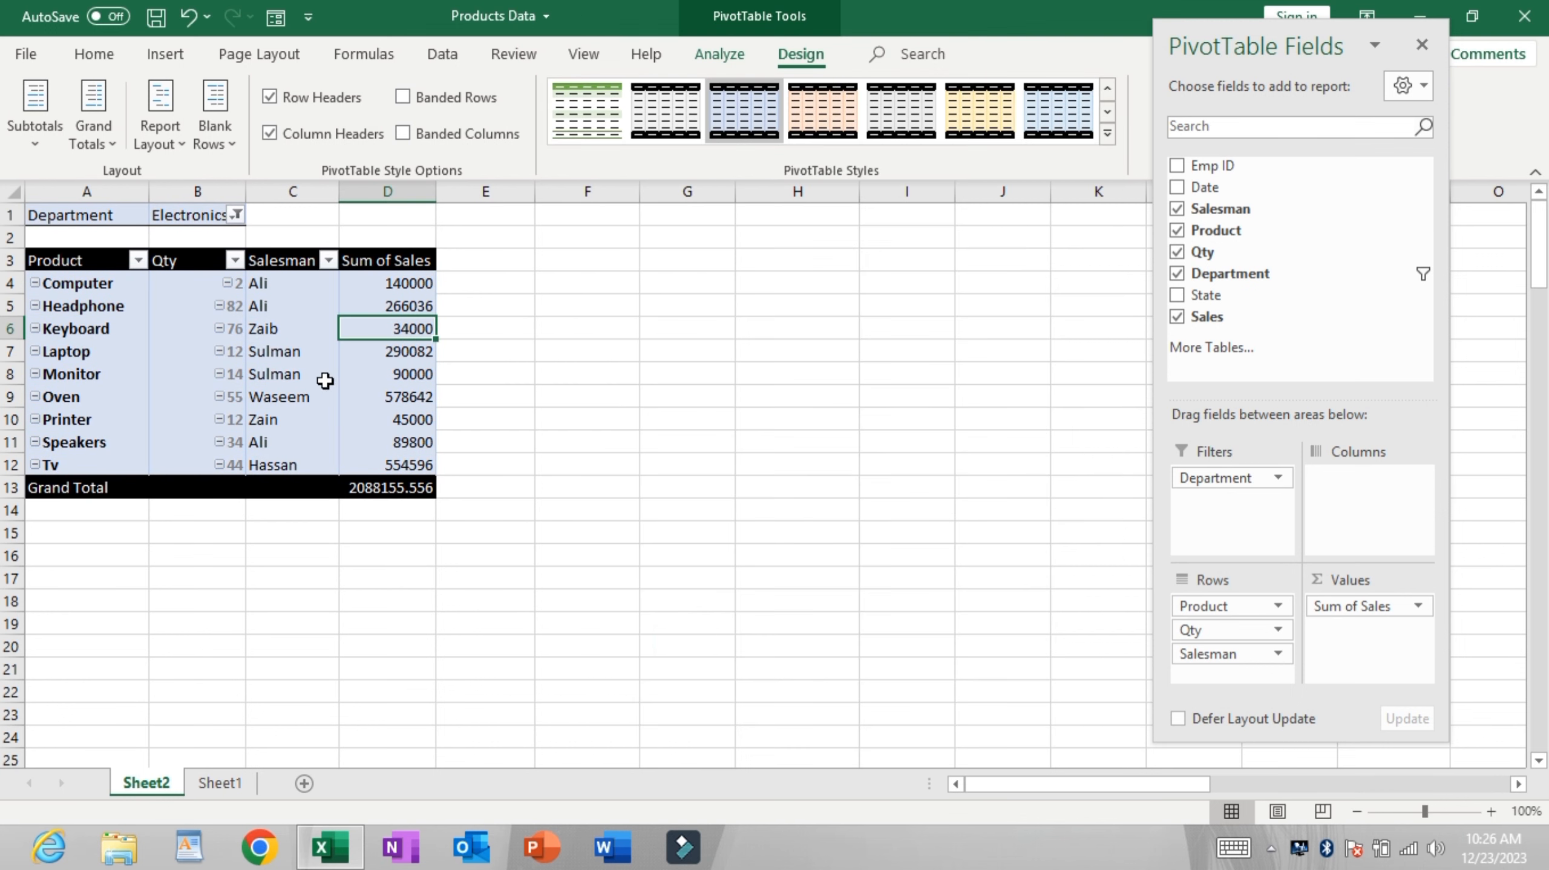
left_click(316, 378)
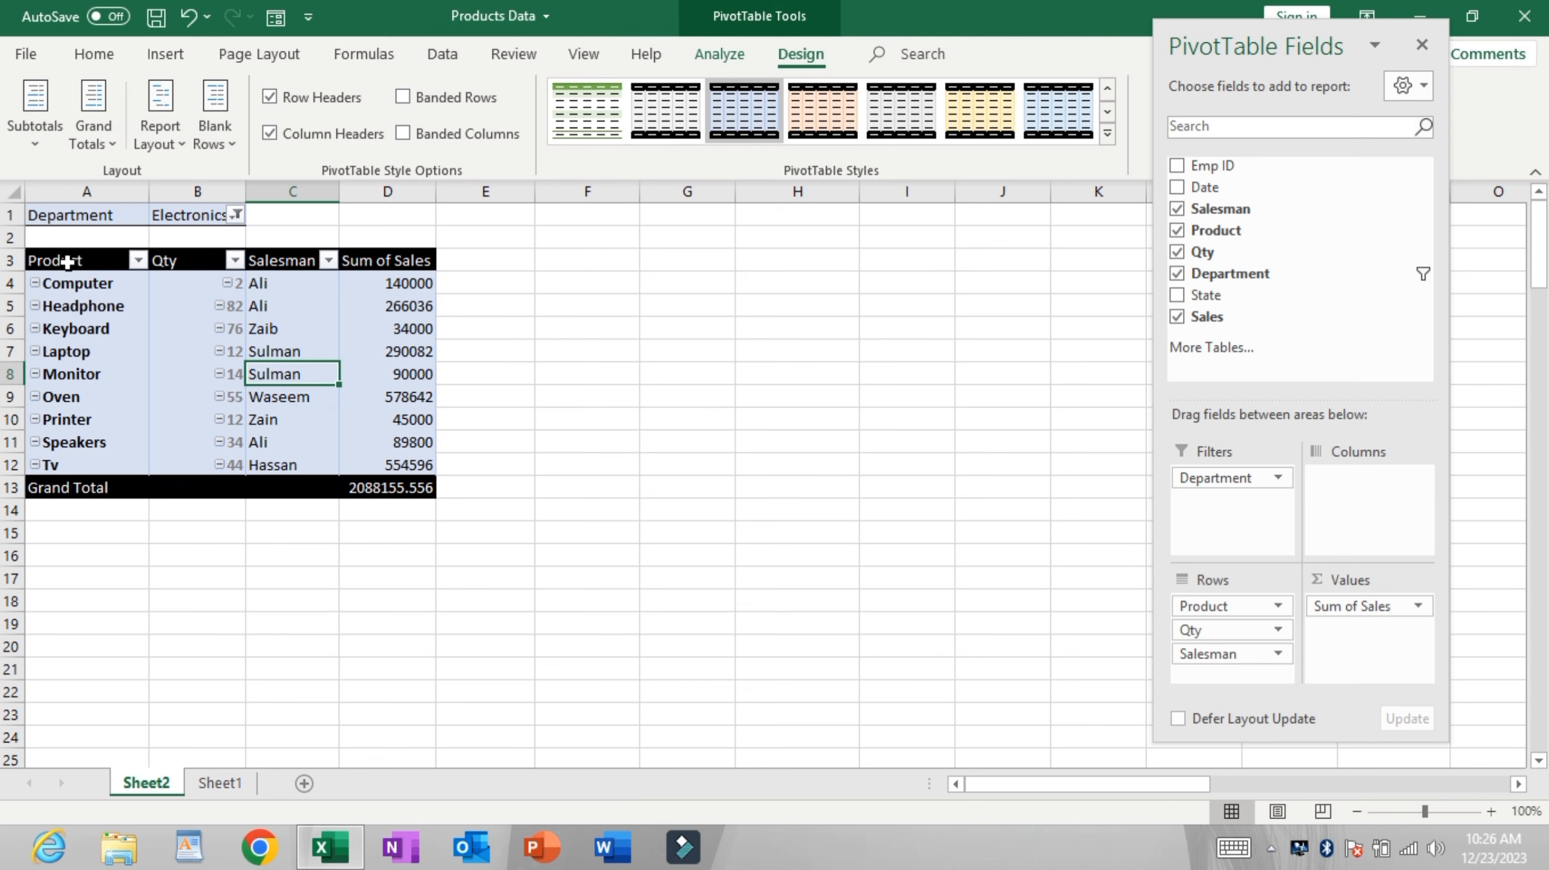
Step: Apply All Borders to the PivotTable from the header row to the Grand Total row, A3:D13
left_click_drag(67, 262, 391, 494)
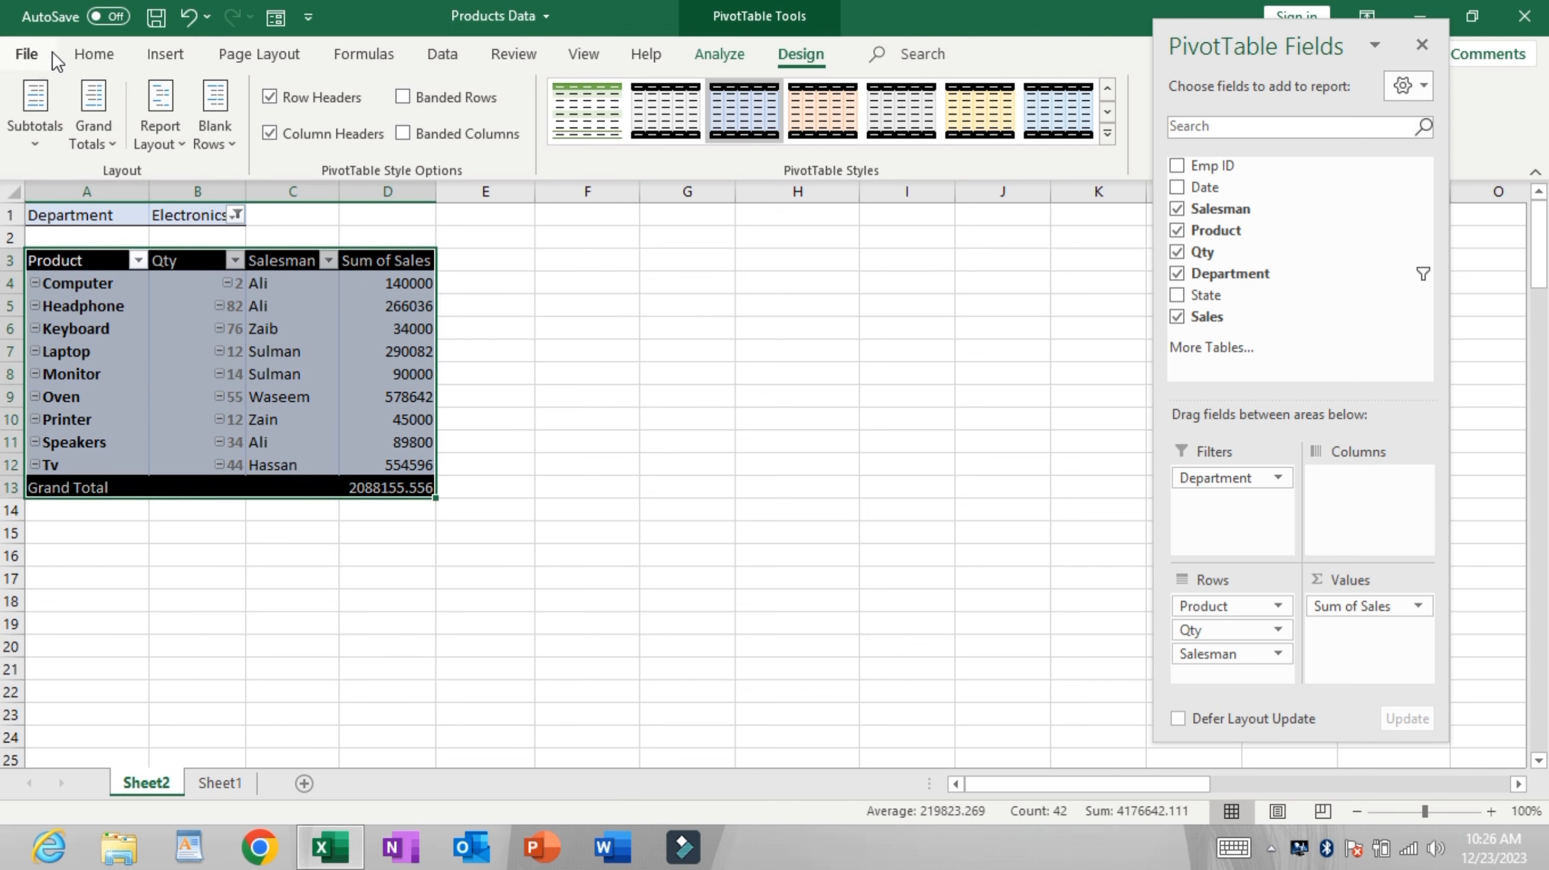
left_click(95, 56)
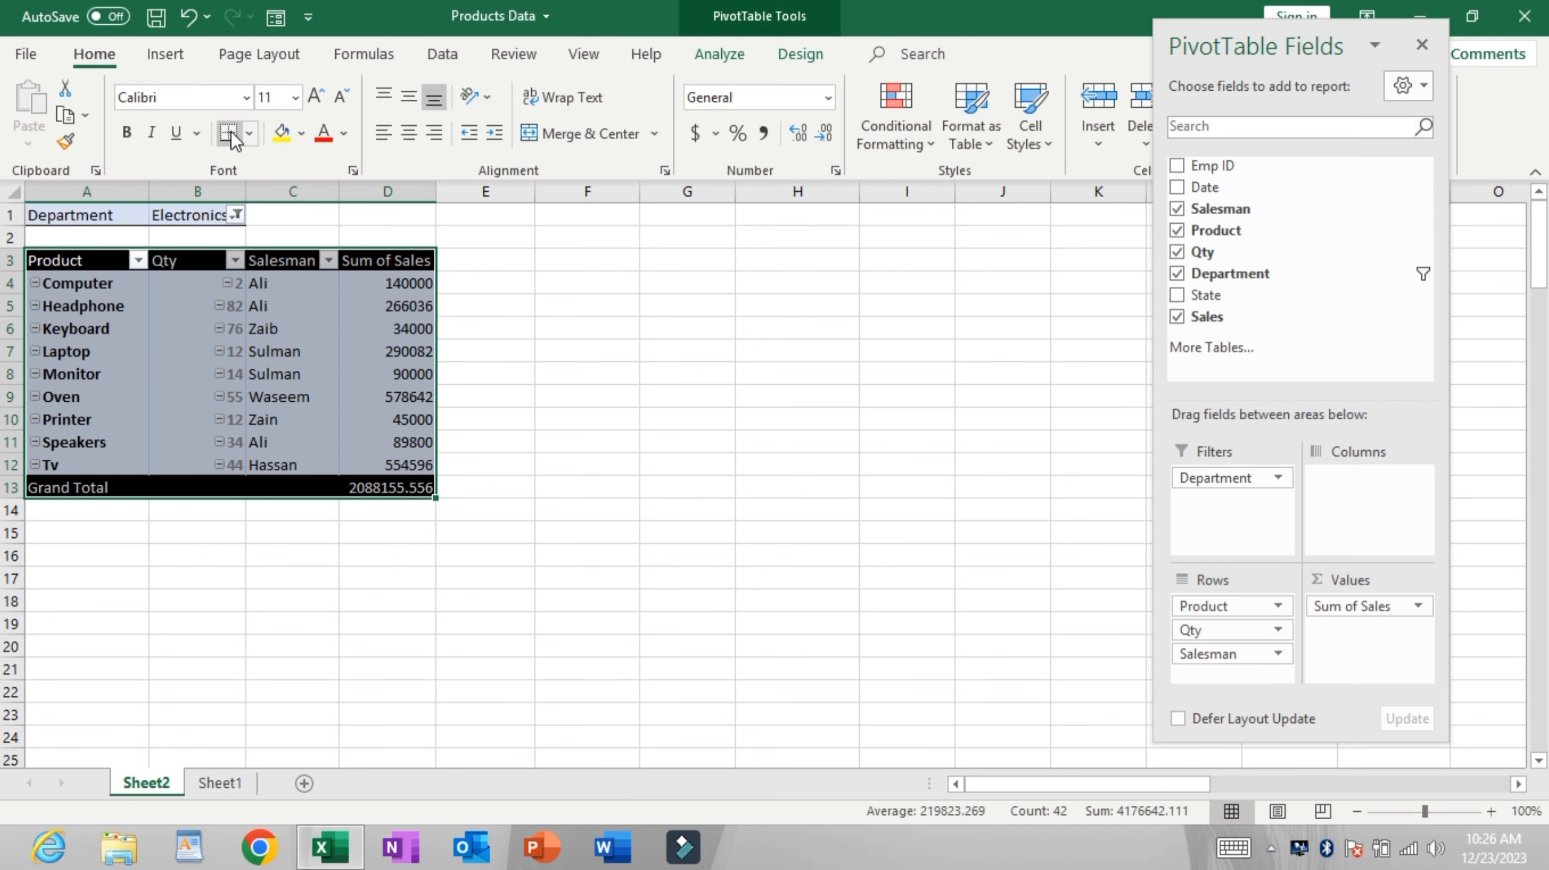
left_click(254, 138)
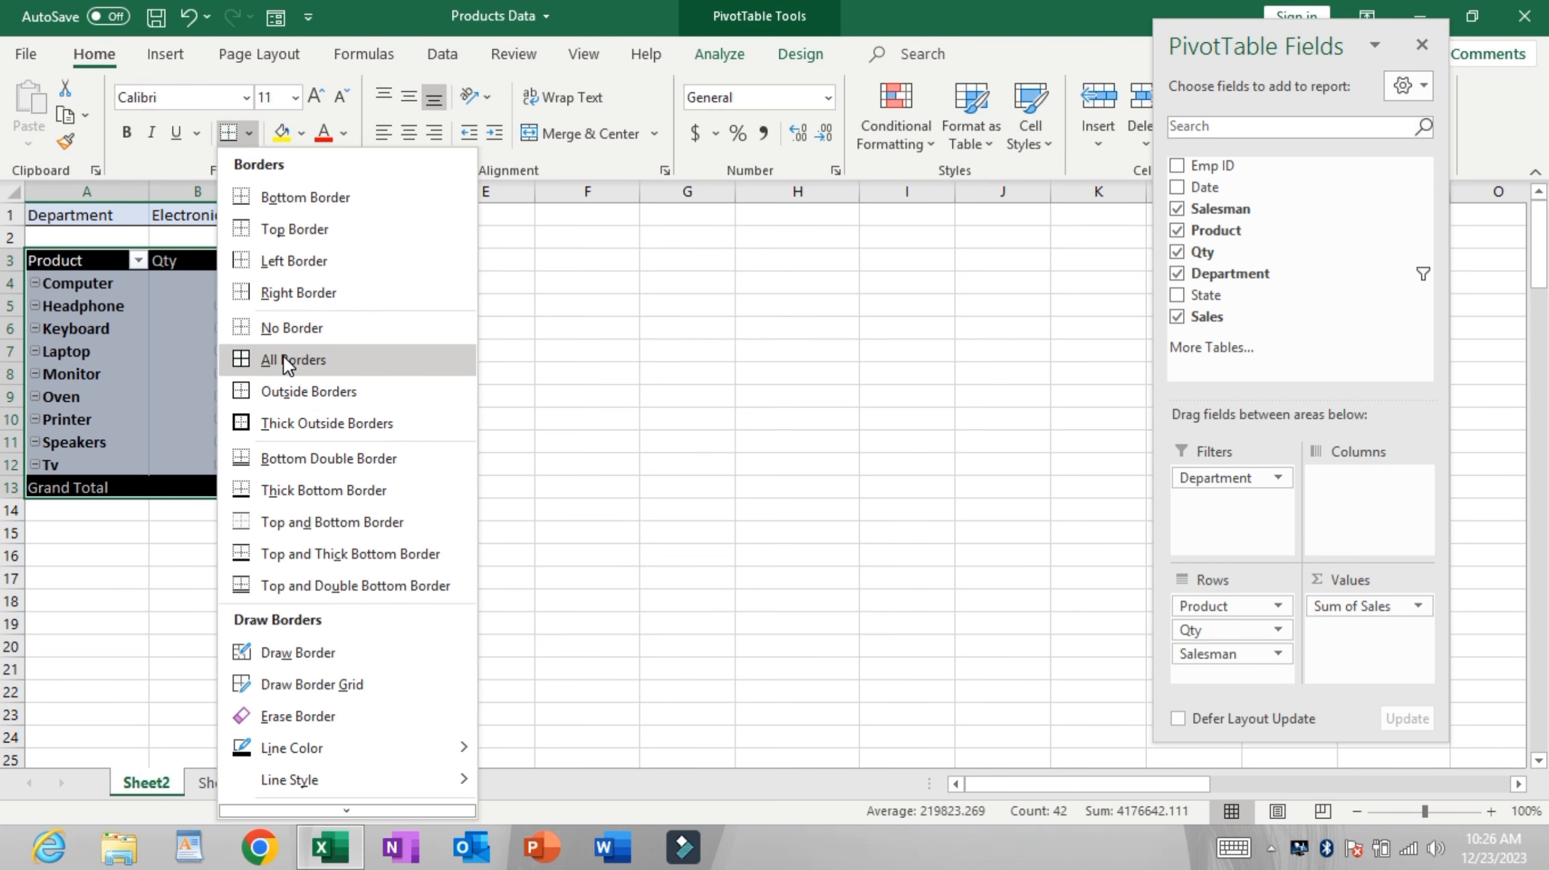
left_click(284, 357)
left_click(506, 448)
left_click(403, 371)
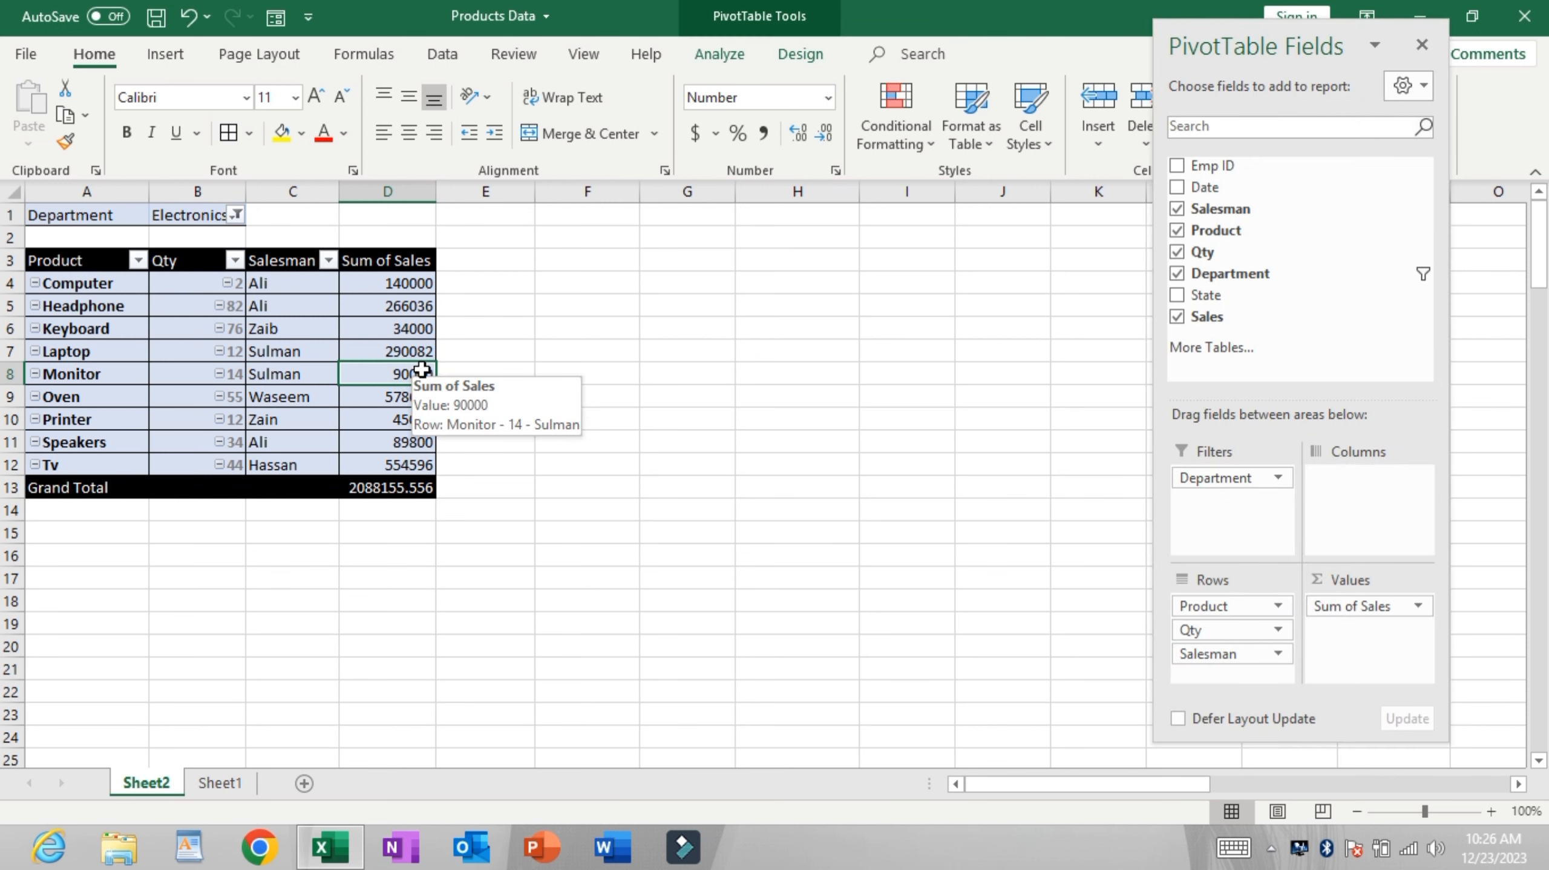
Step: Review the report layout, grand total and subtotal options available for the PivotTable
left_click(809, 53)
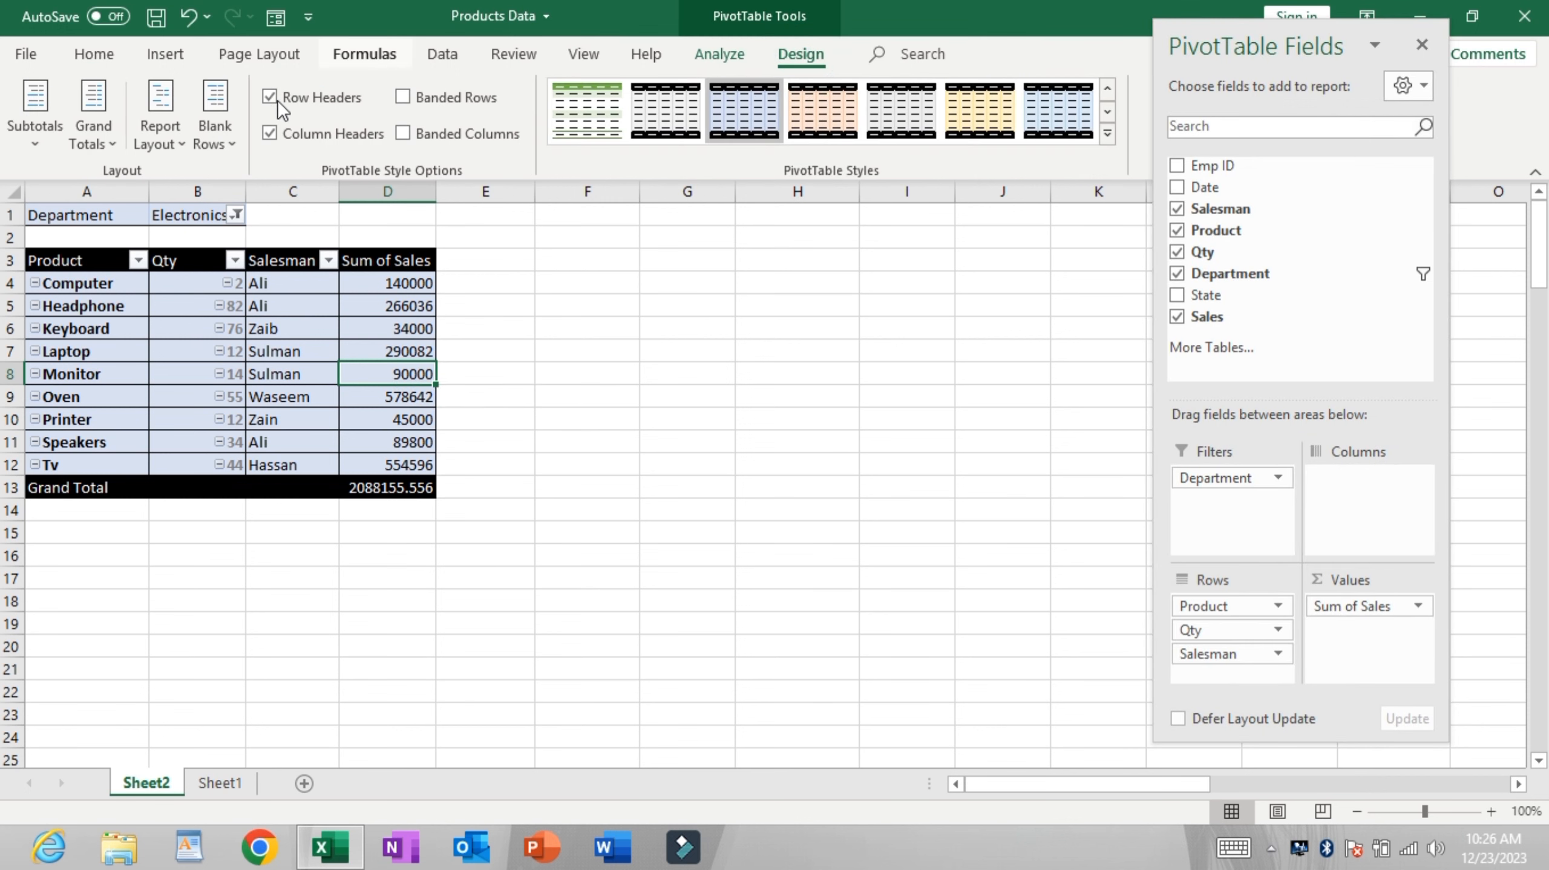
left_click(163, 110)
left_click(102, 136)
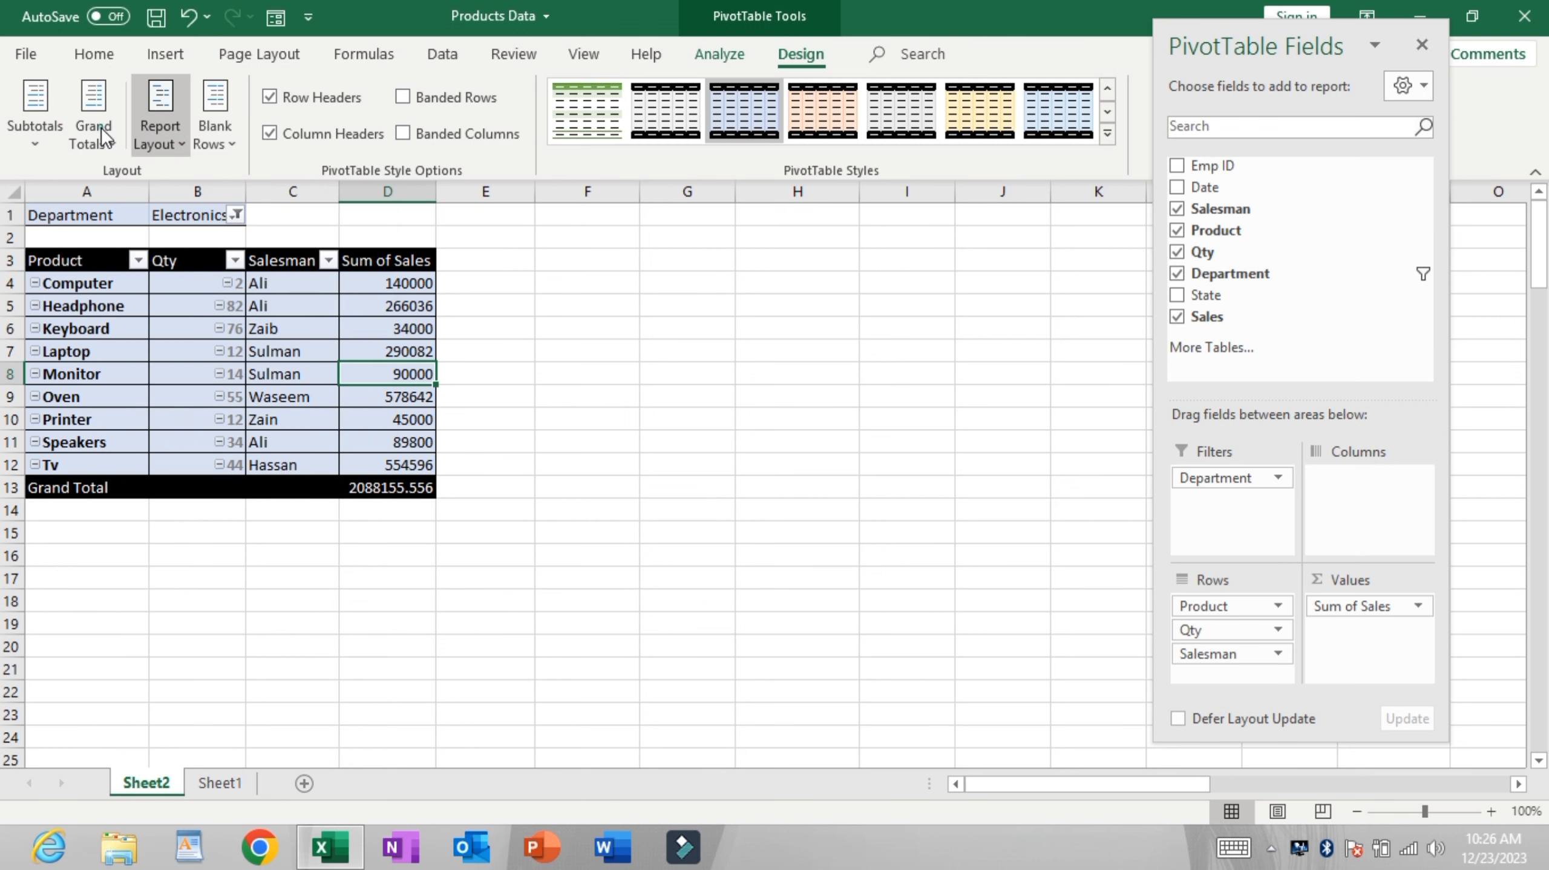
left_click(103, 135)
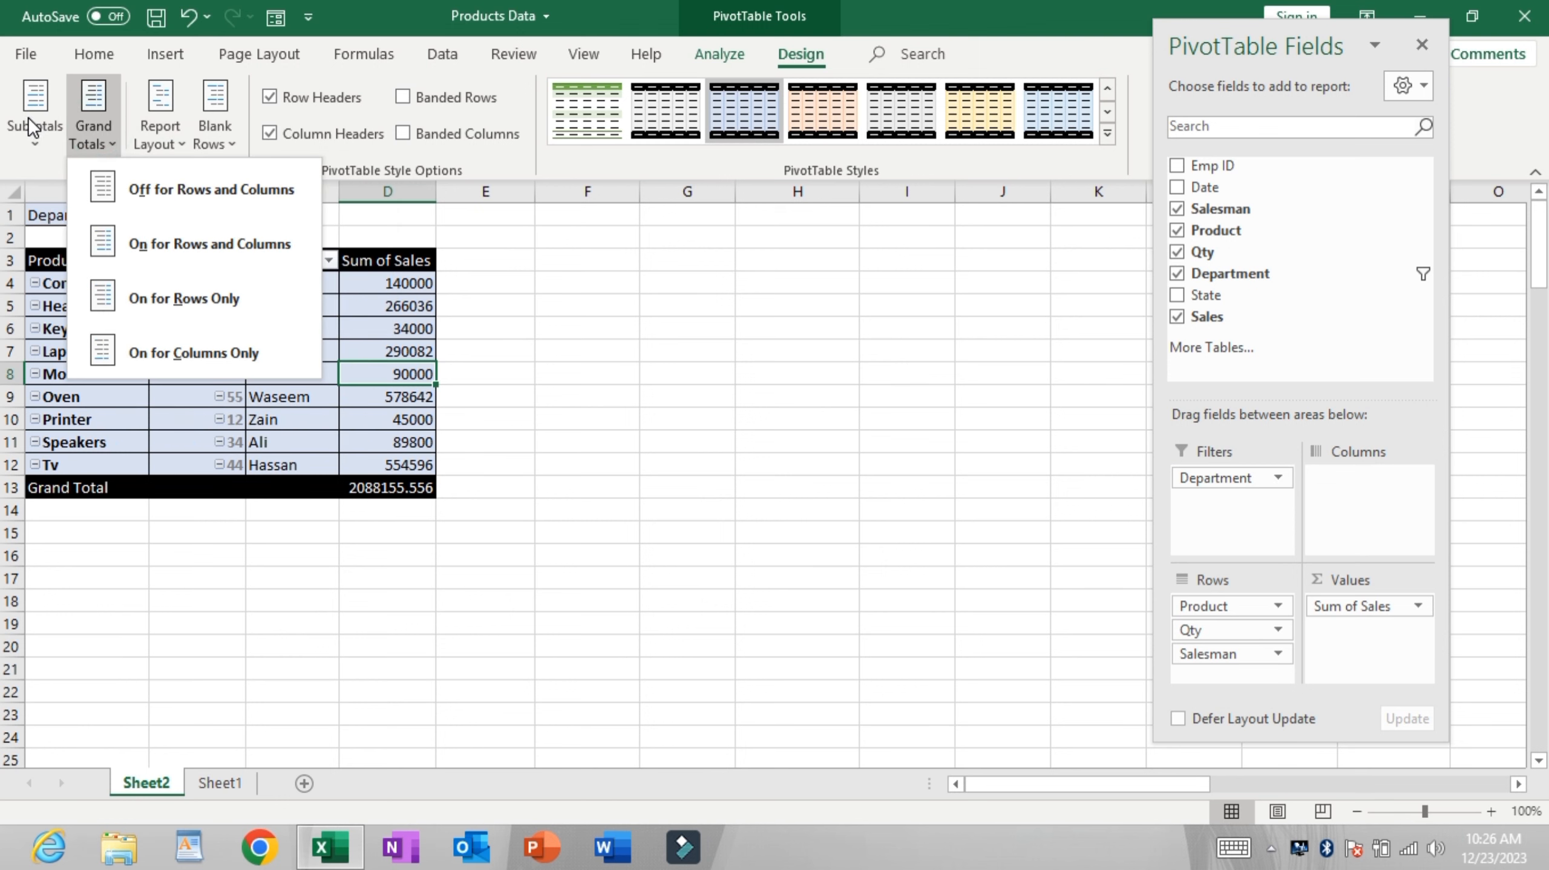
left_click(29, 117)
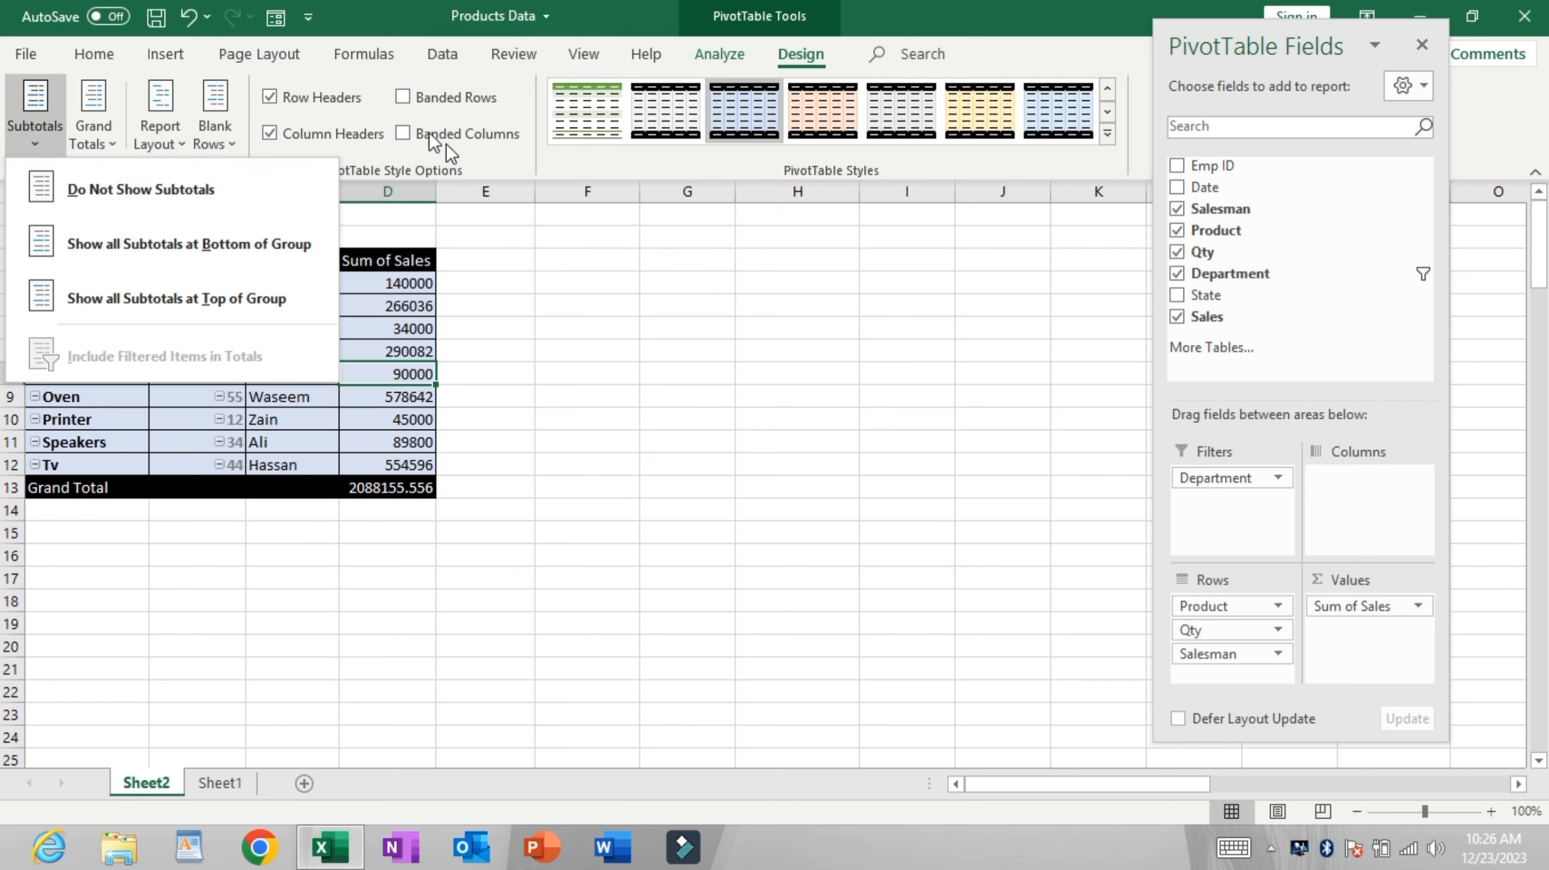
left_click(576, 299)
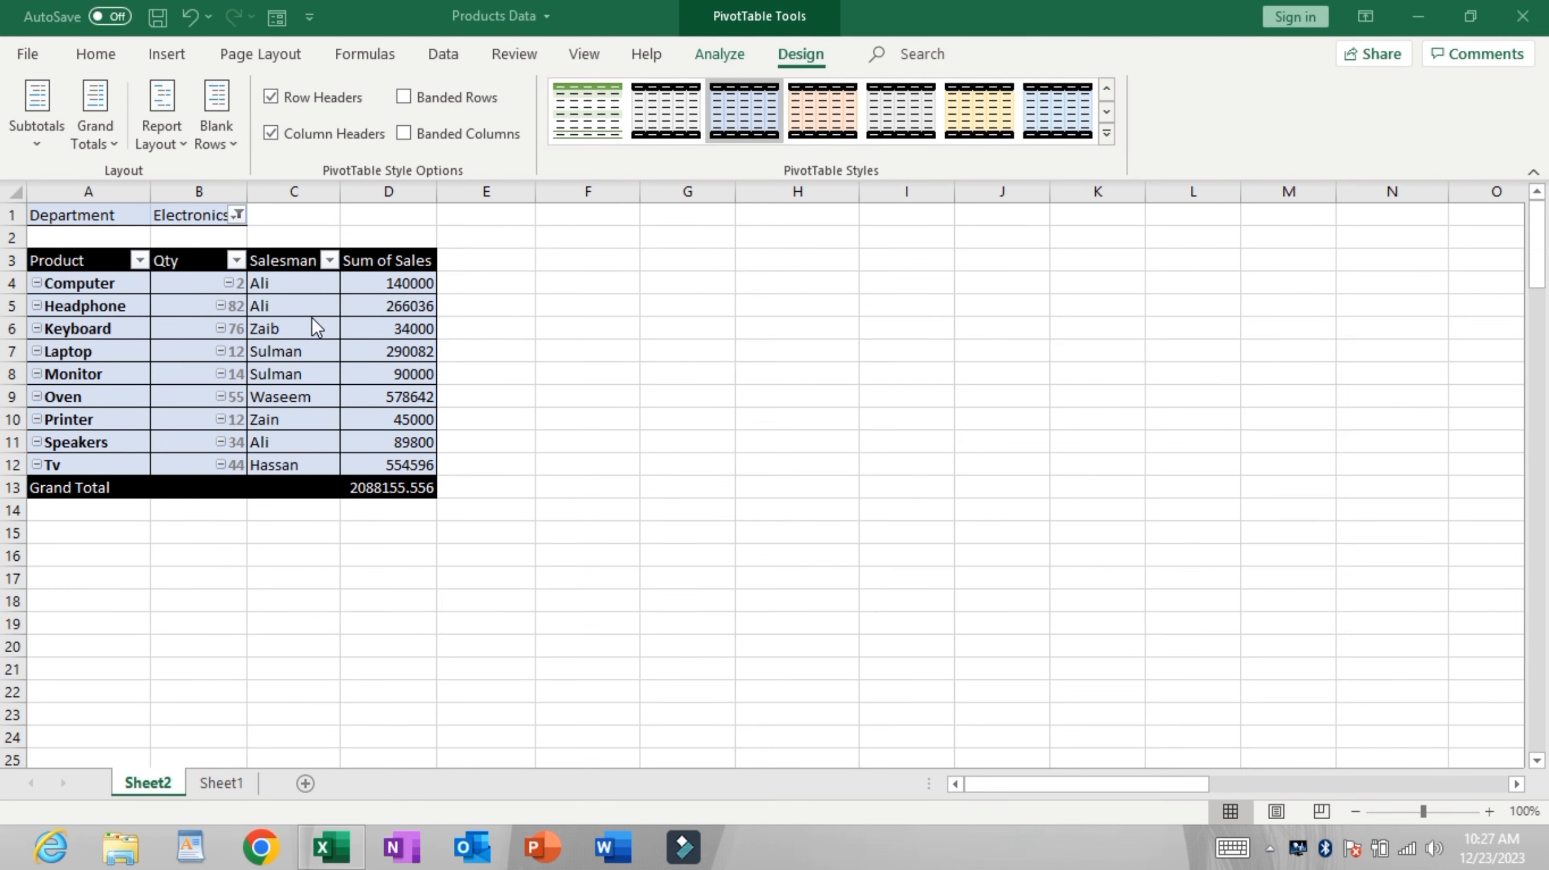
Step: Clear all fields and filters from the PivotTable, leaving an empty report
left_click(90, 277)
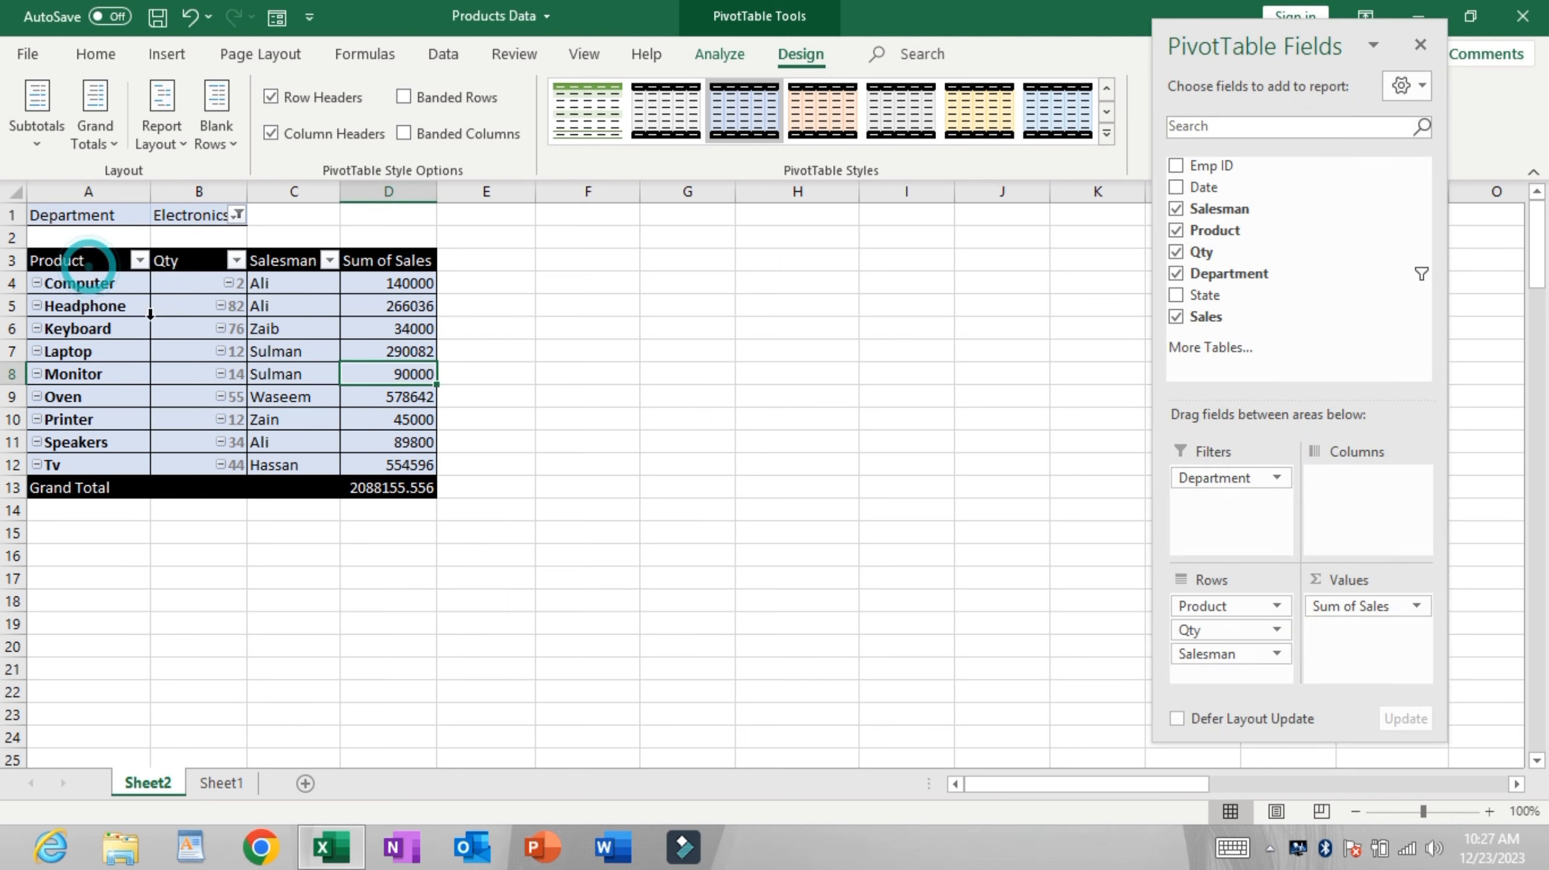
left_click(299, 345)
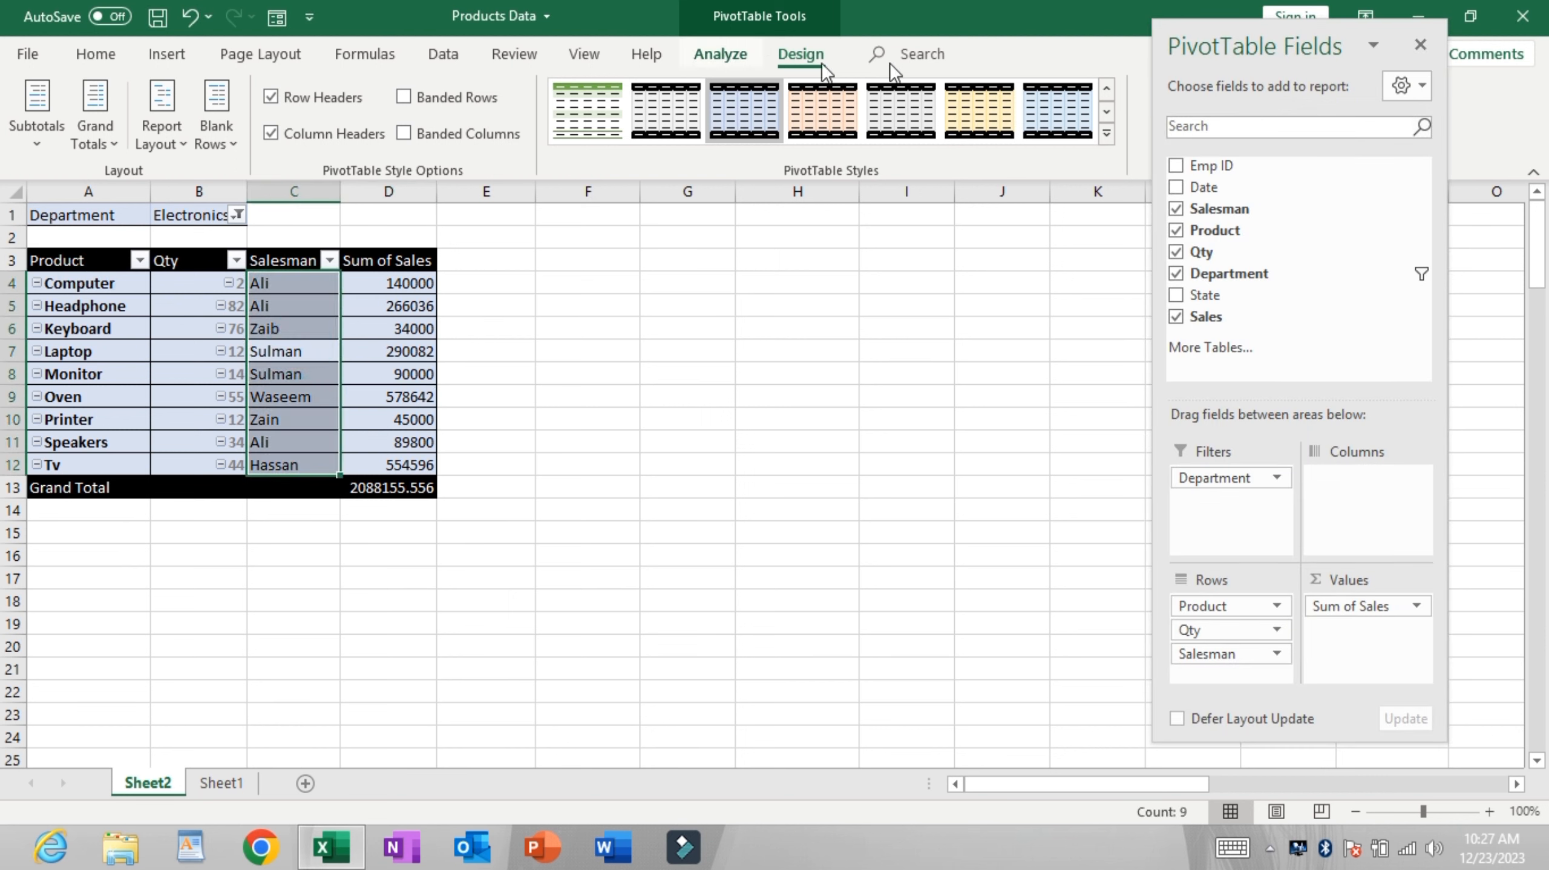
left_click_drag(1318, 31, 821, 74)
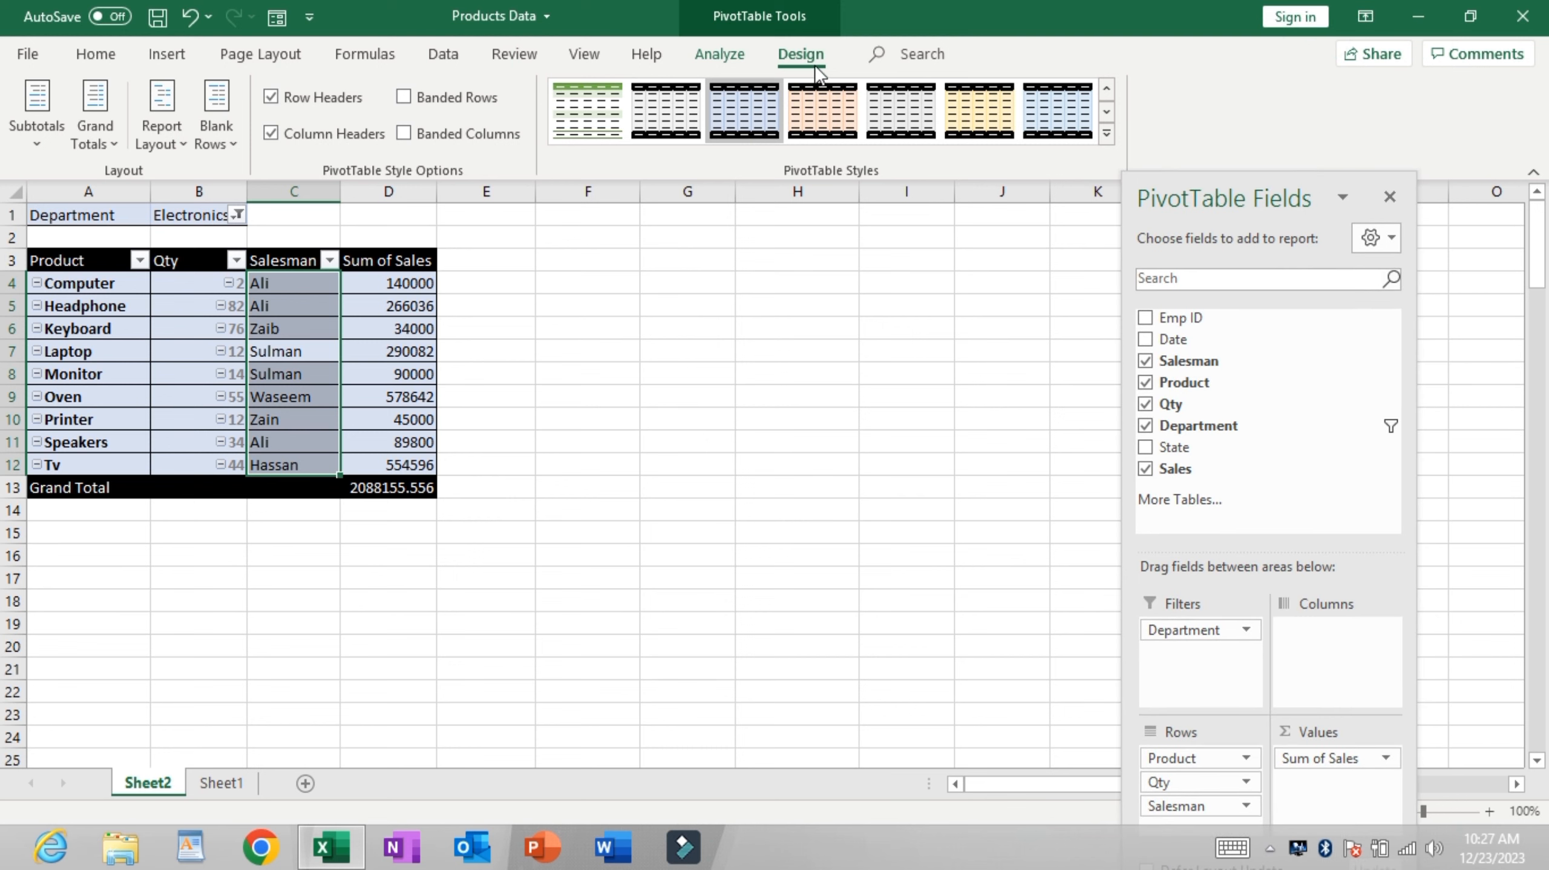
left_click(699, 50)
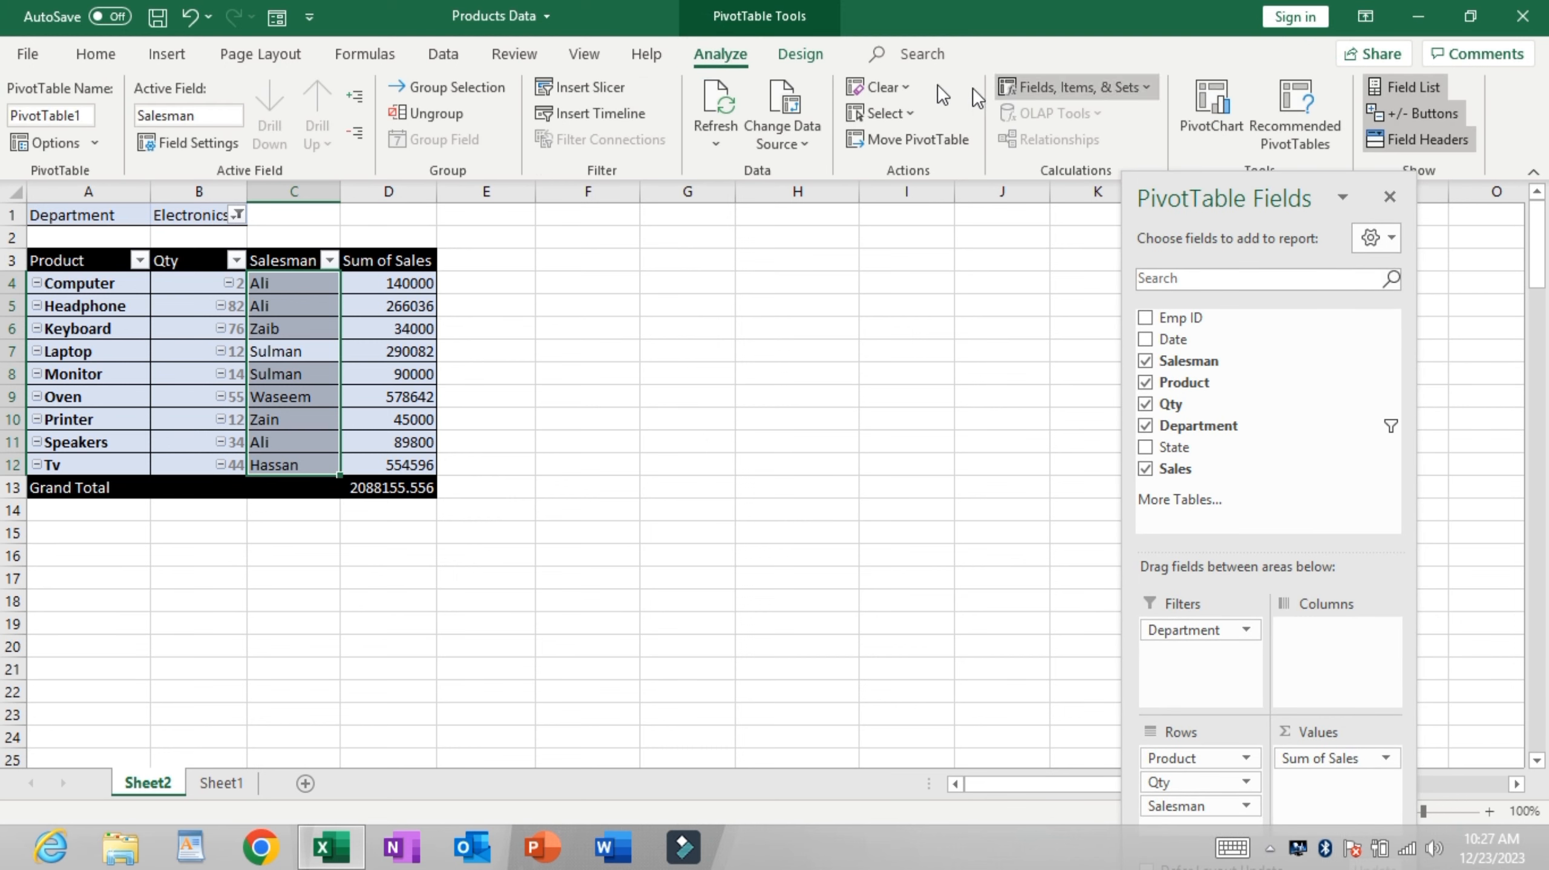
left_click(880, 89)
left_click(912, 118)
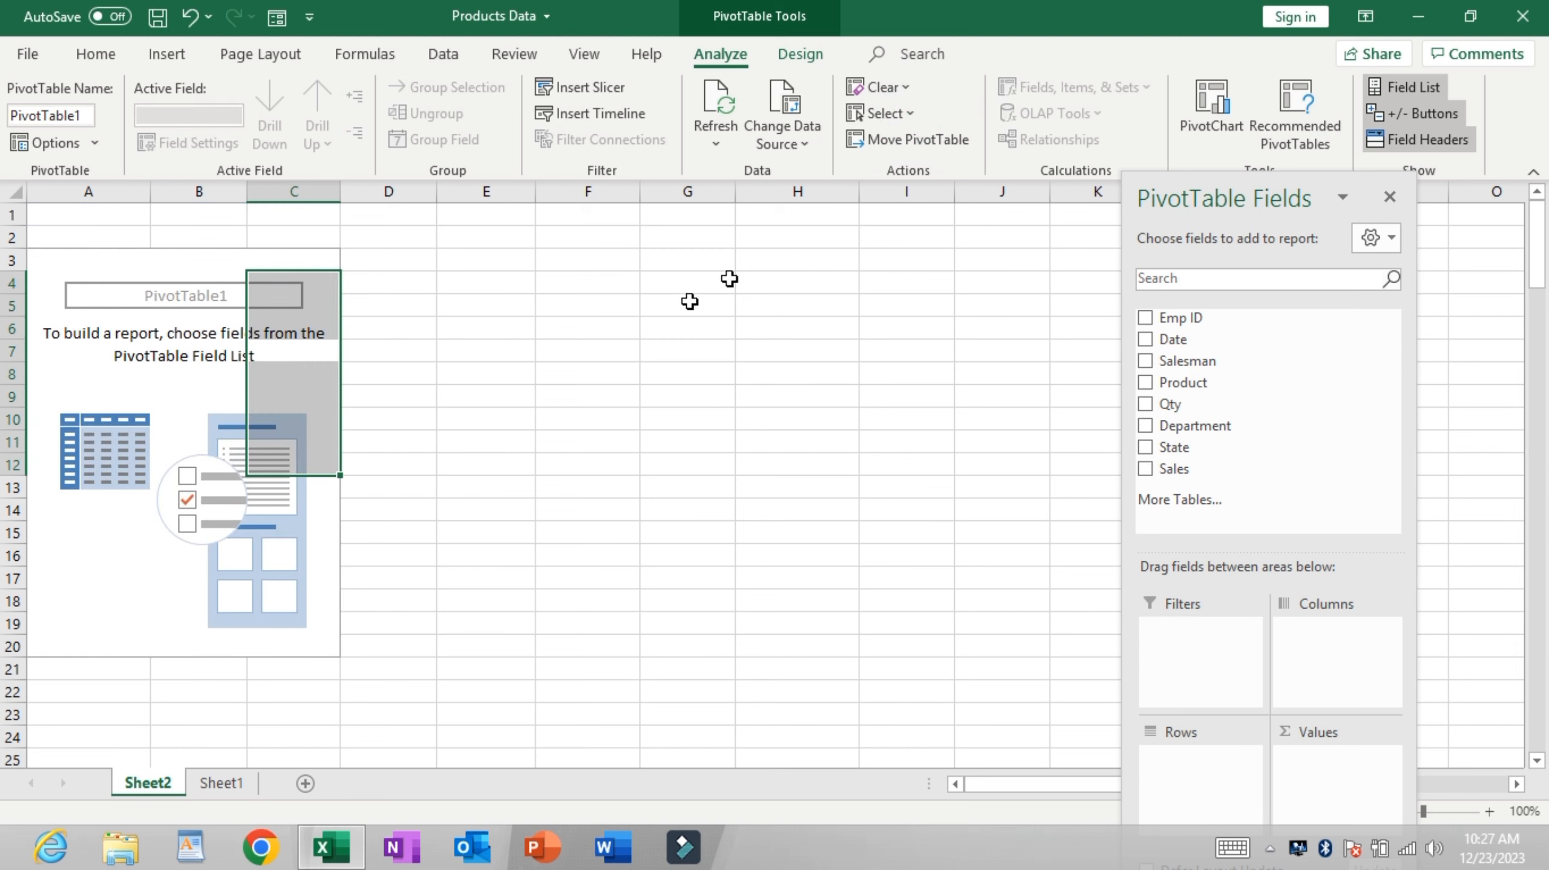
Step: Select cells inside and outside the empty PivotTable area to check when its field list is shown
left_click(229, 375)
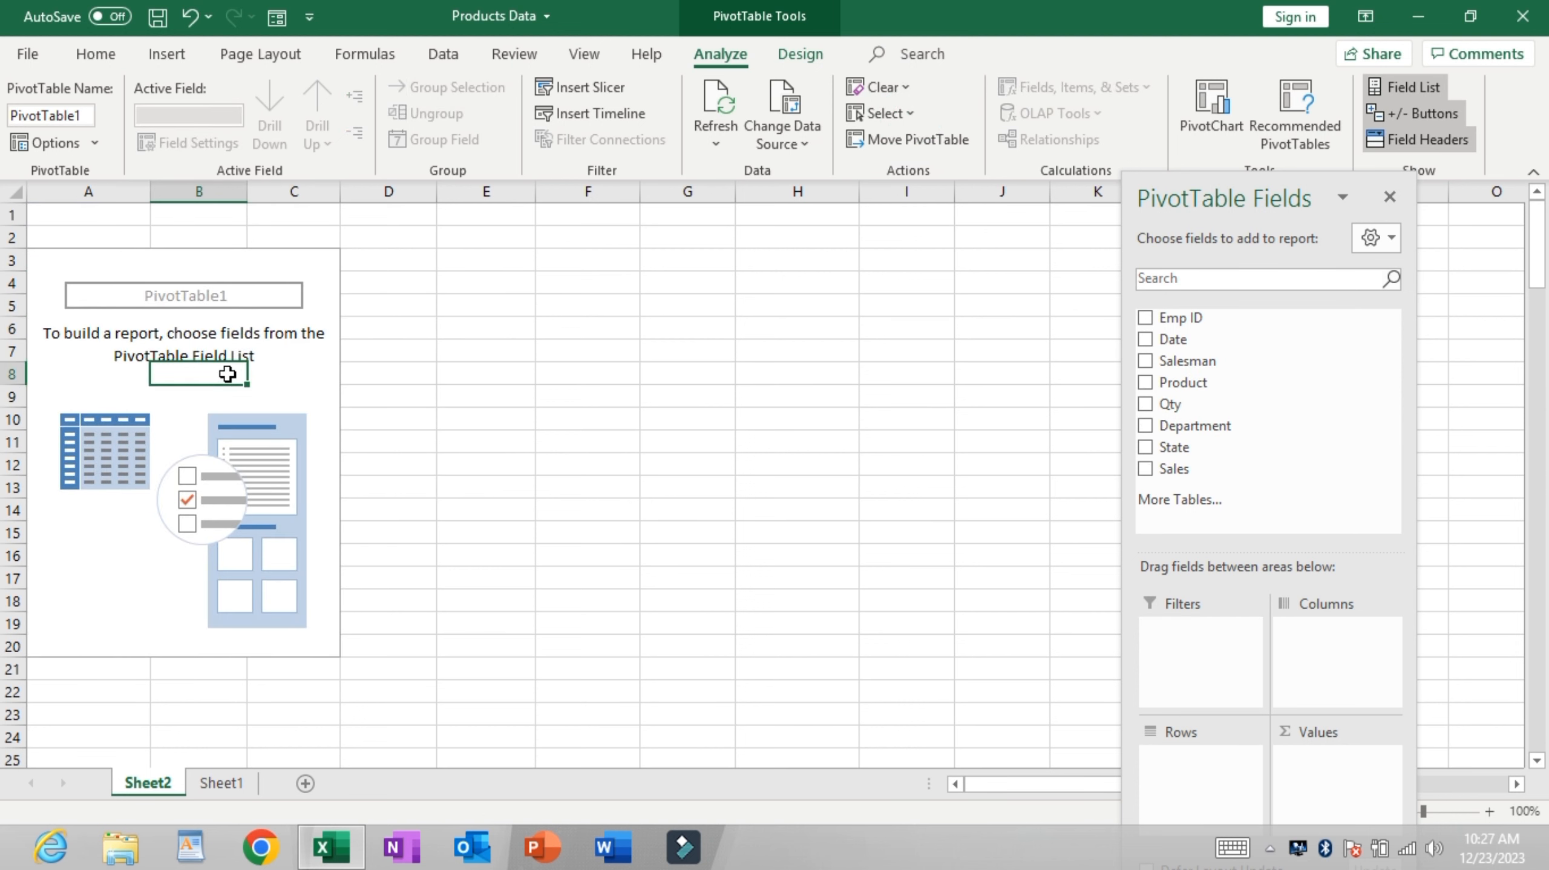
left_click(386, 328)
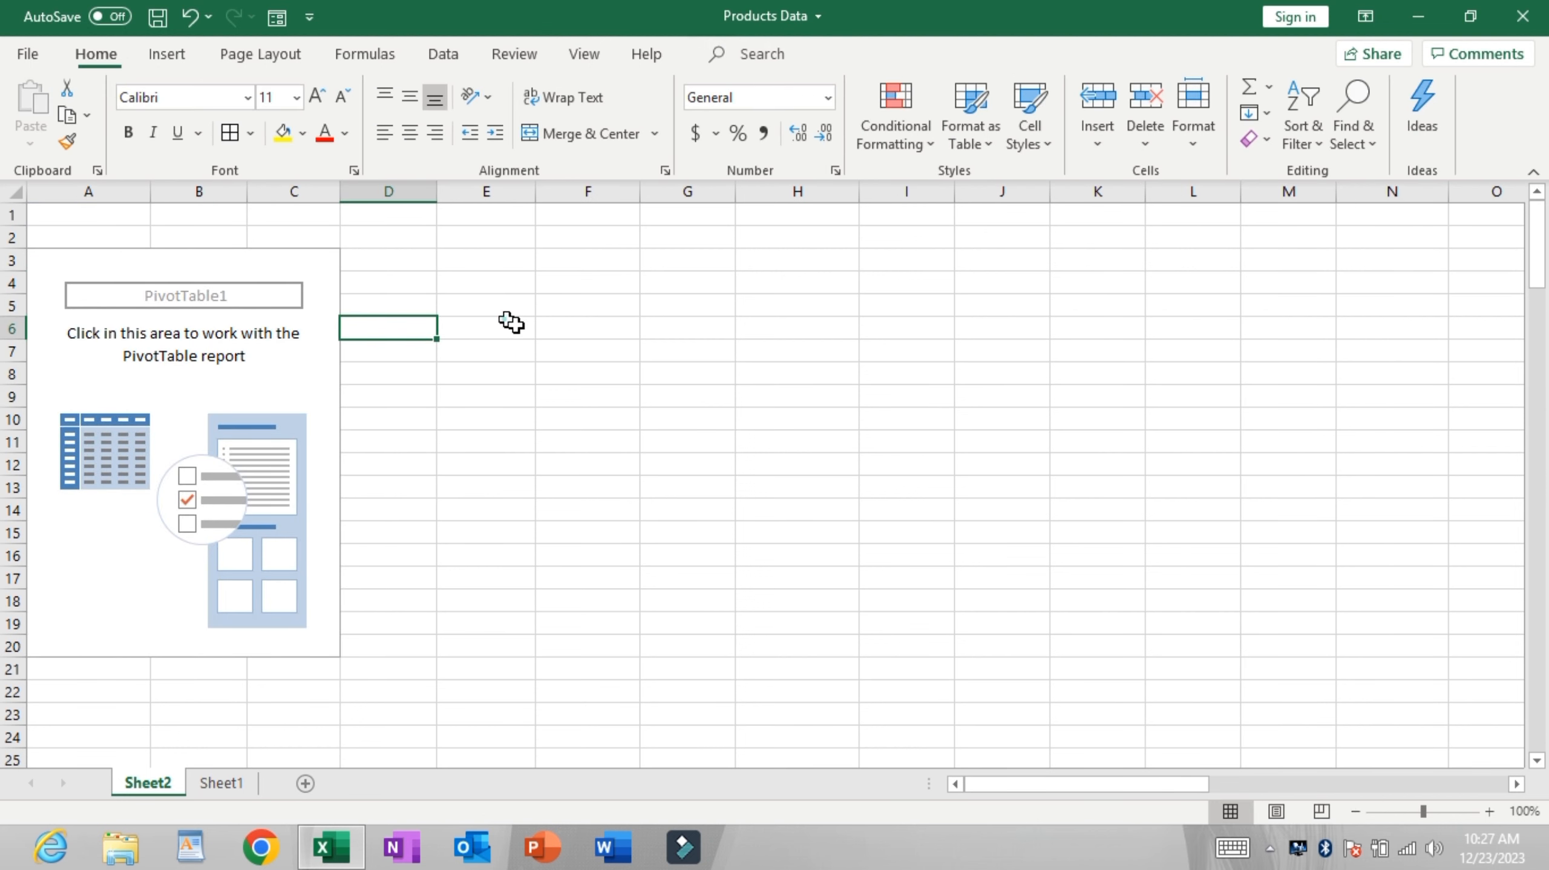
left_click_drag(508, 323, 940, 425)
left_click(942, 425)
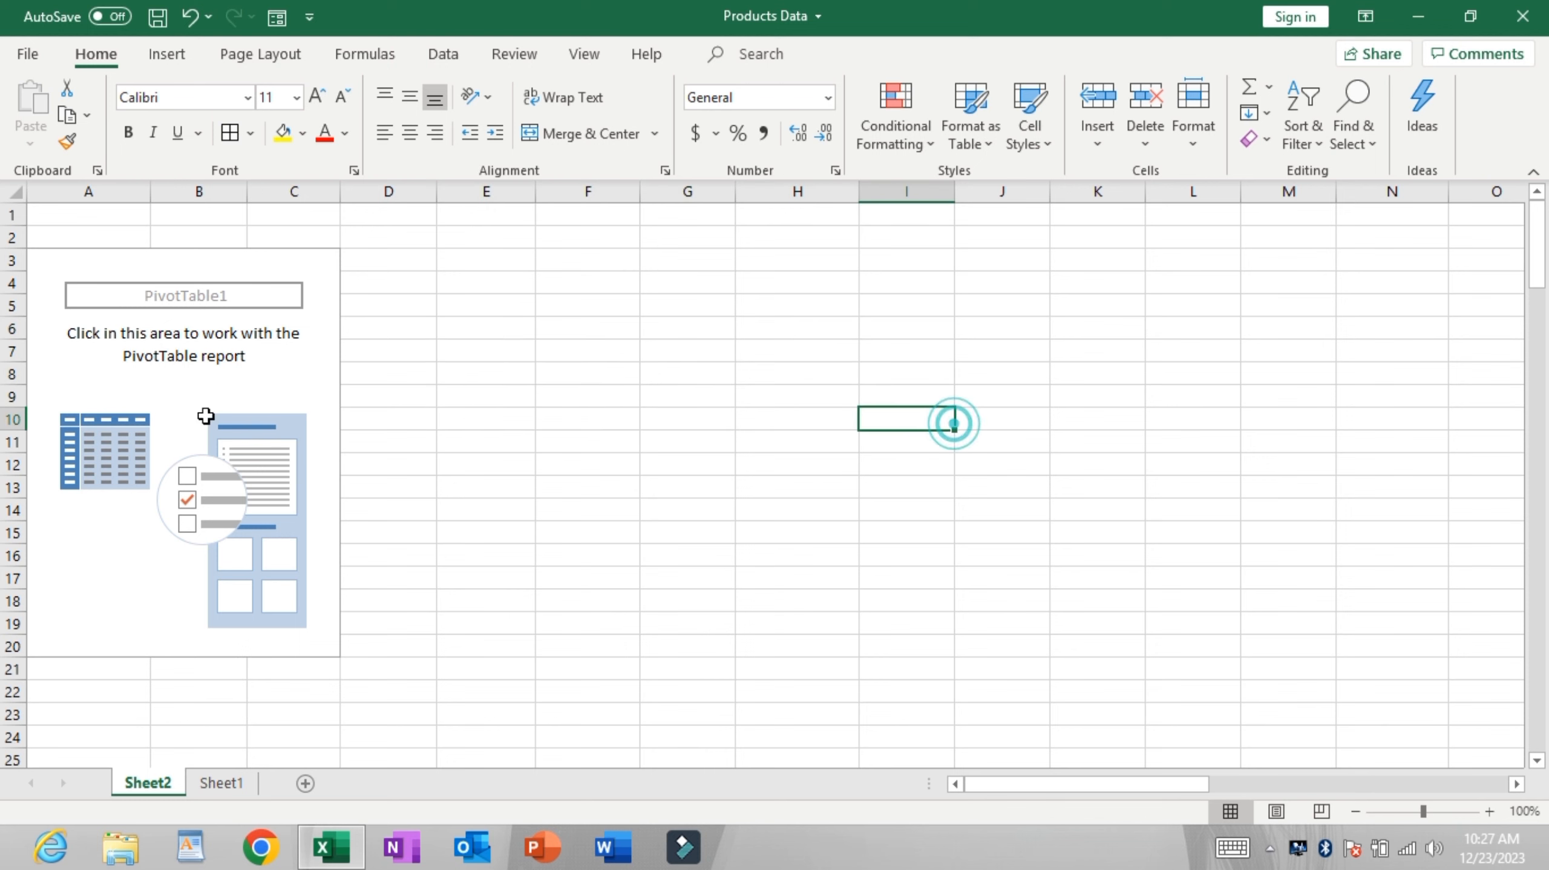
left_click(119, 440)
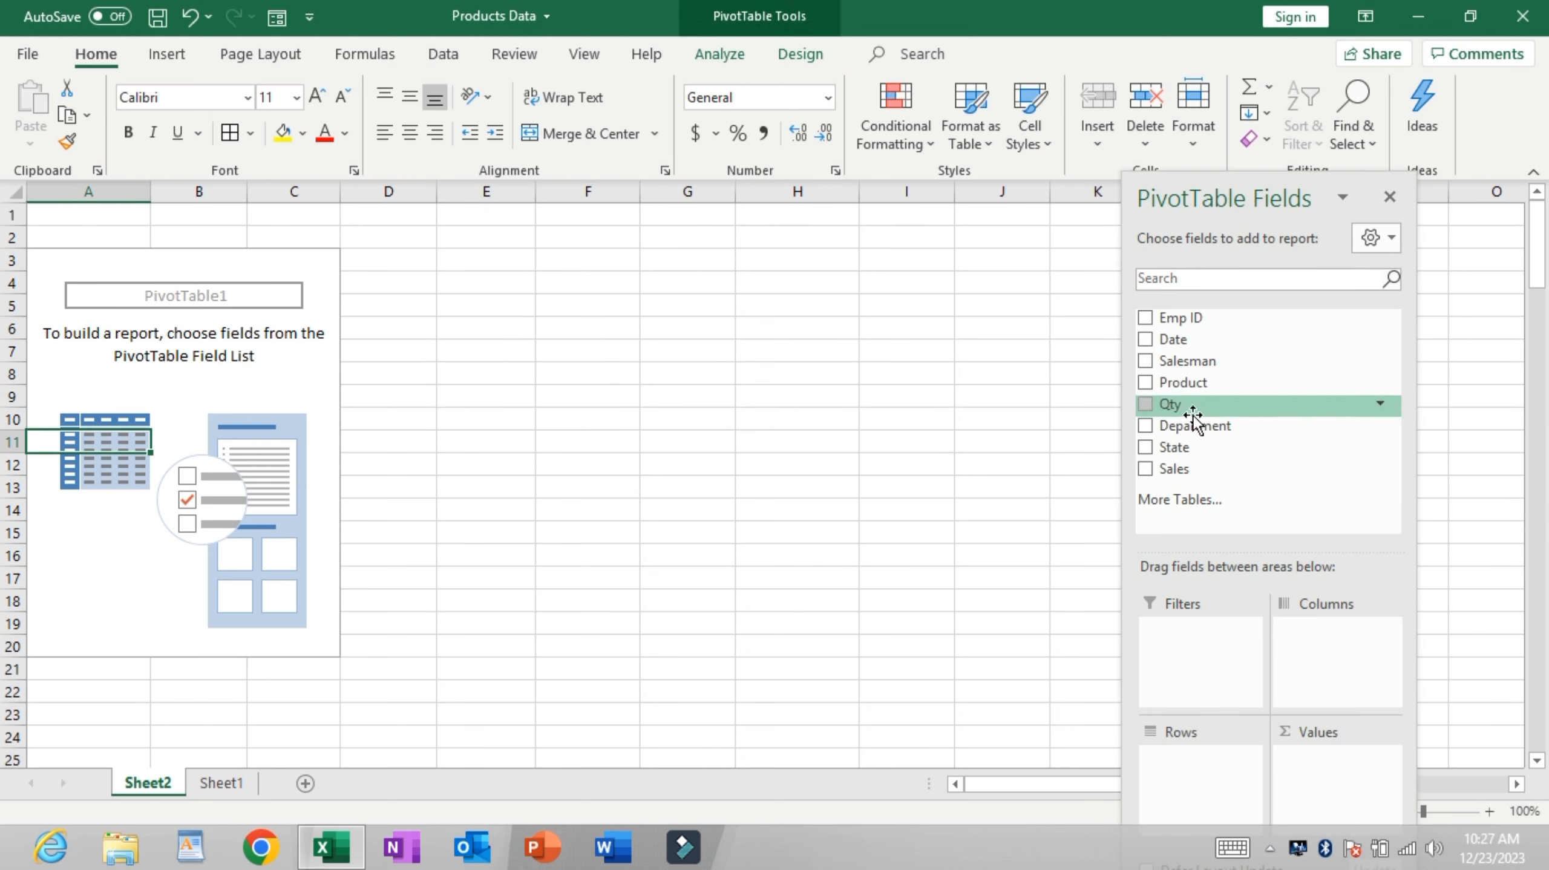
Step: Build the report with Product in the rows, Sales in the values and Department as the report filter
left_click_drag(1183, 384, 1200, 741)
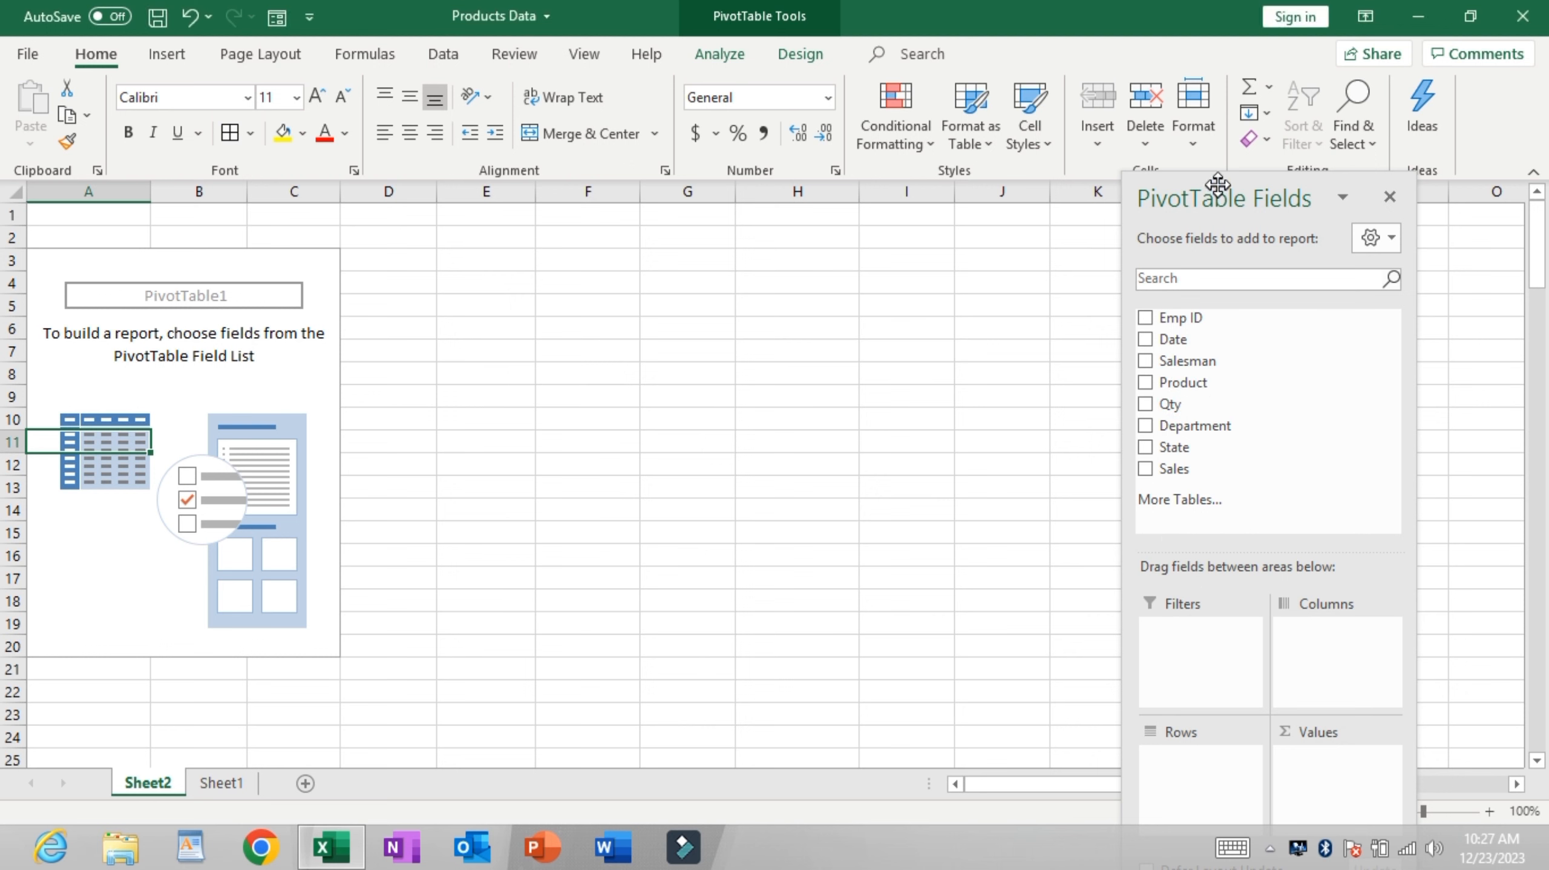
left_click_drag(1217, 184, 1171, 76)
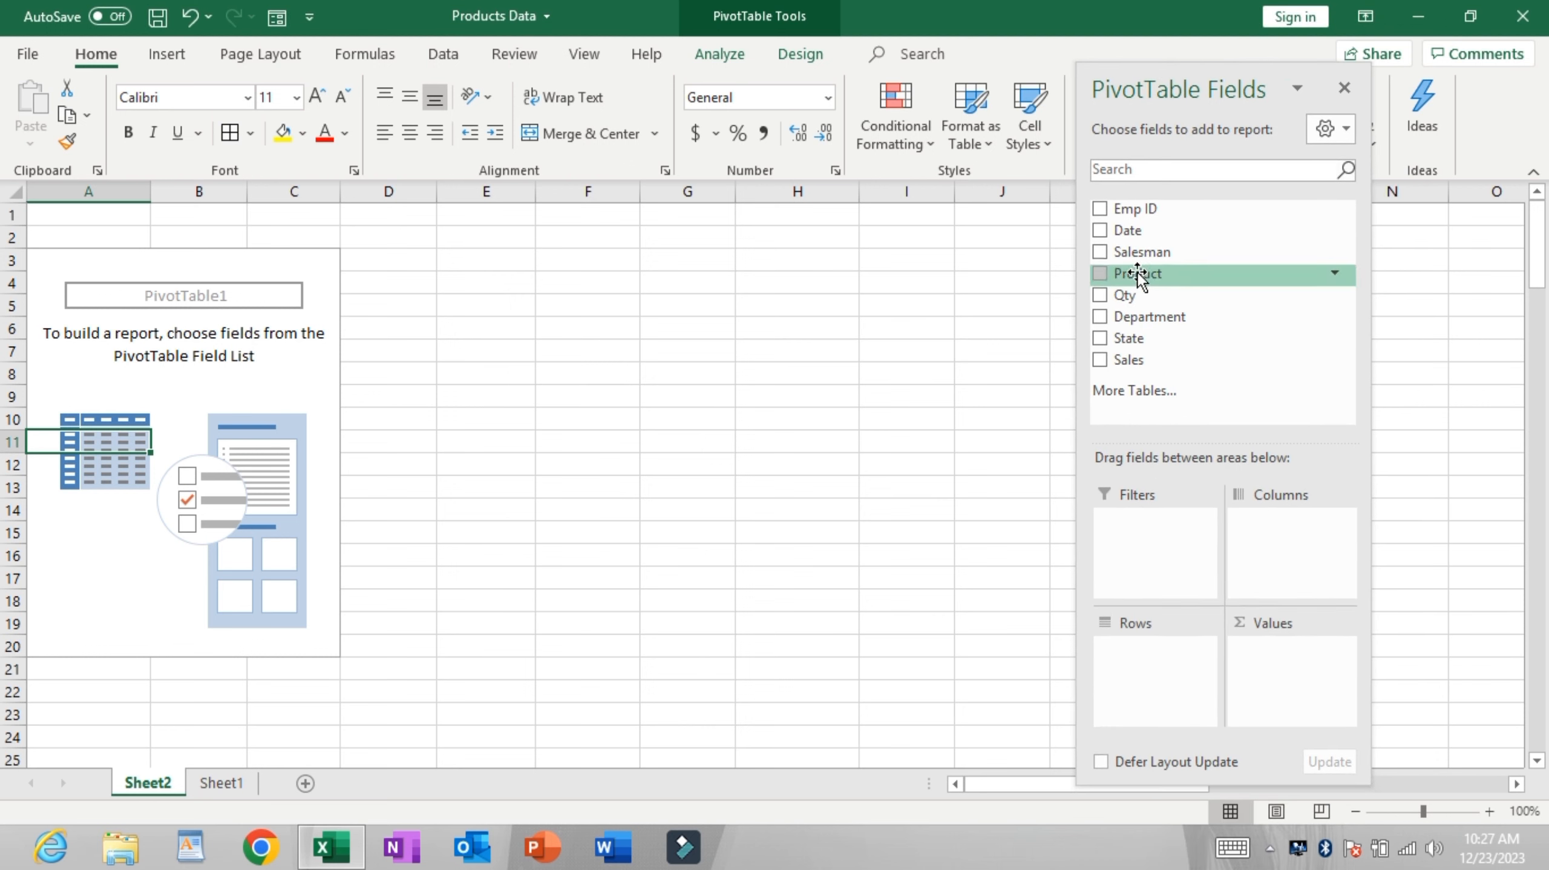
left_click_drag(1137, 275, 1158, 657)
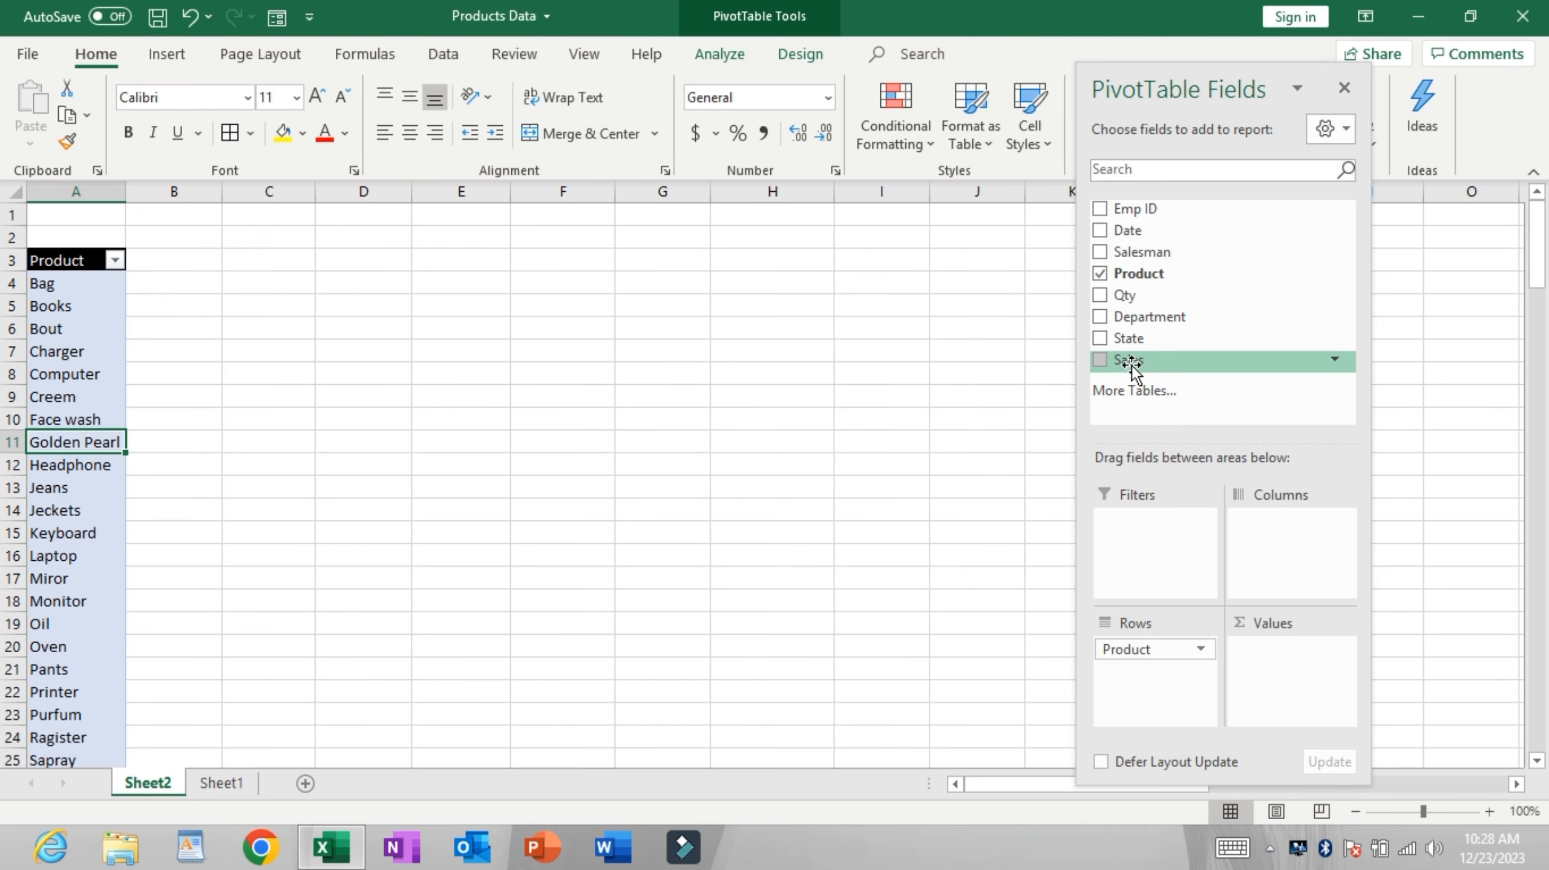
left_click_drag(1132, 362, 1293, 675)
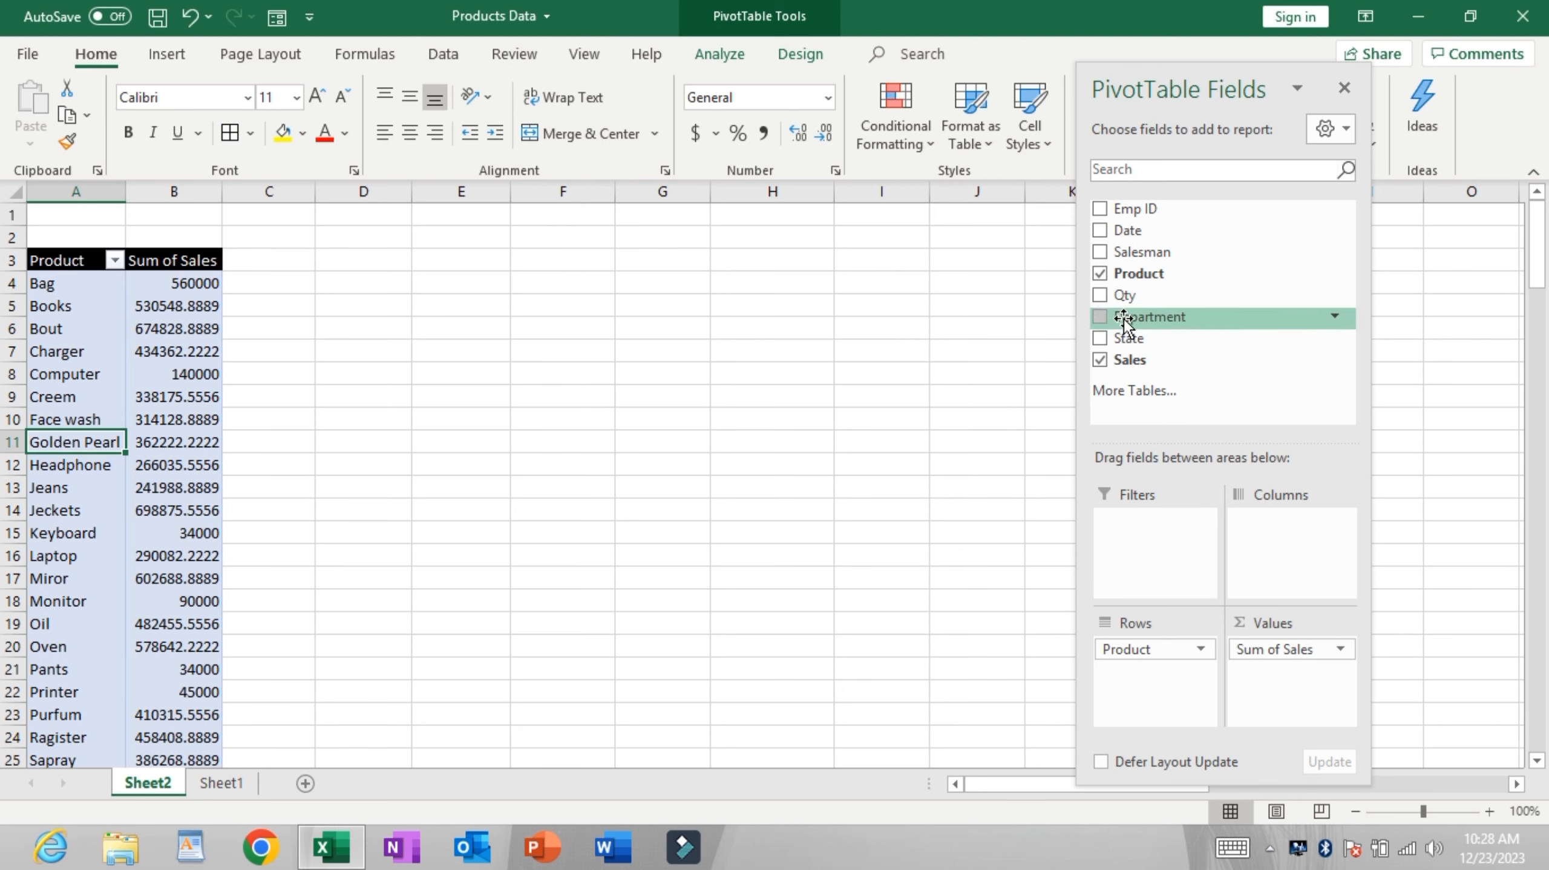
left_click_drag(1146, 316, 1149, 548)
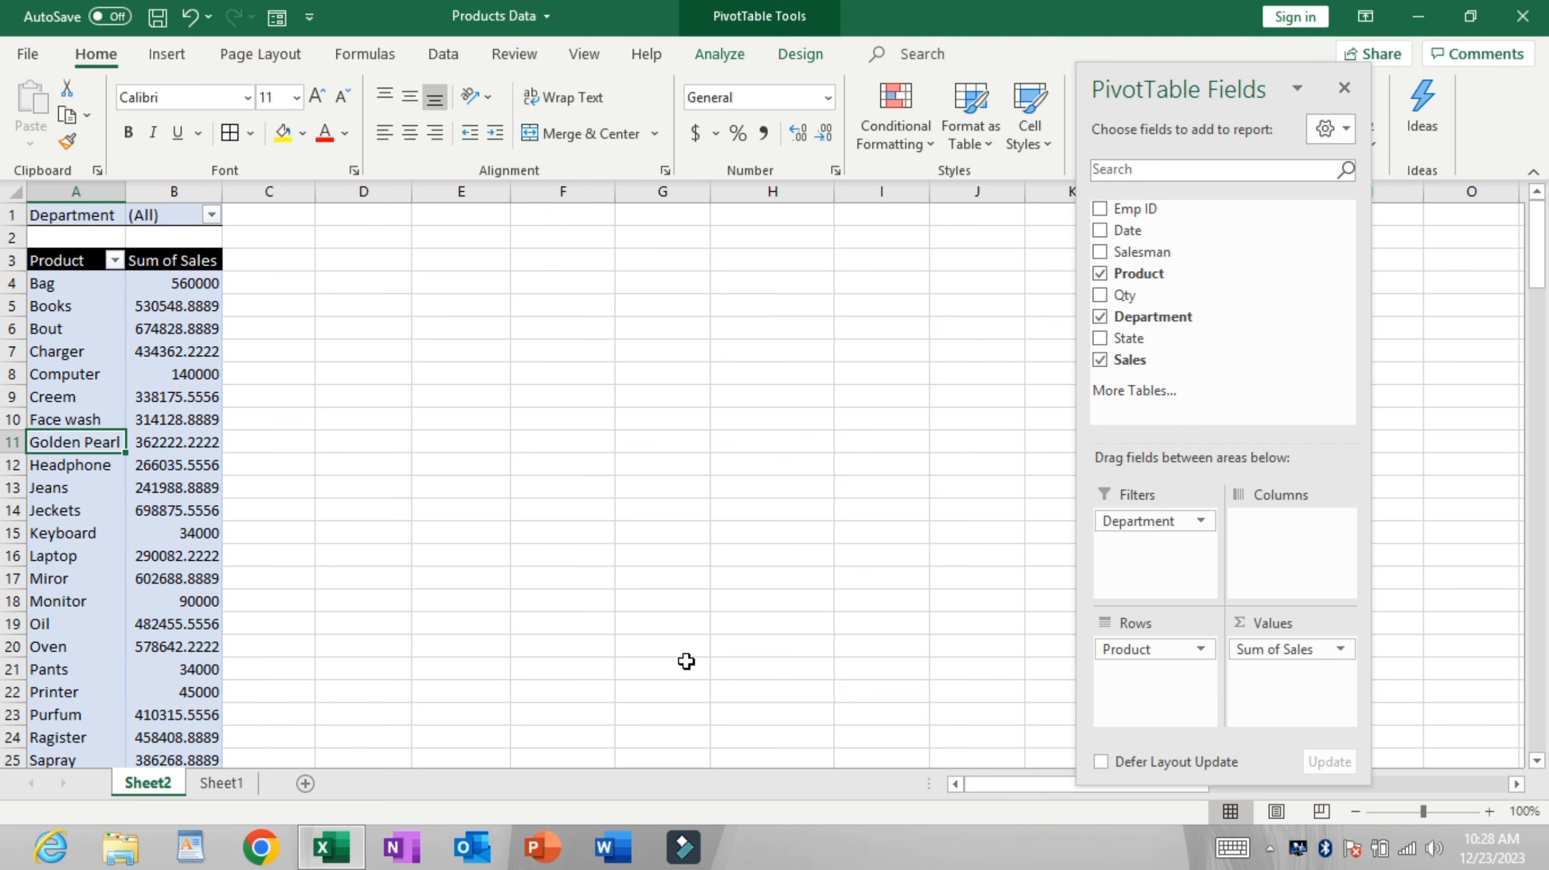
Step: Examine the listed products and their Sum of Sales amounts in the PivotTable
left_click(138, 329)
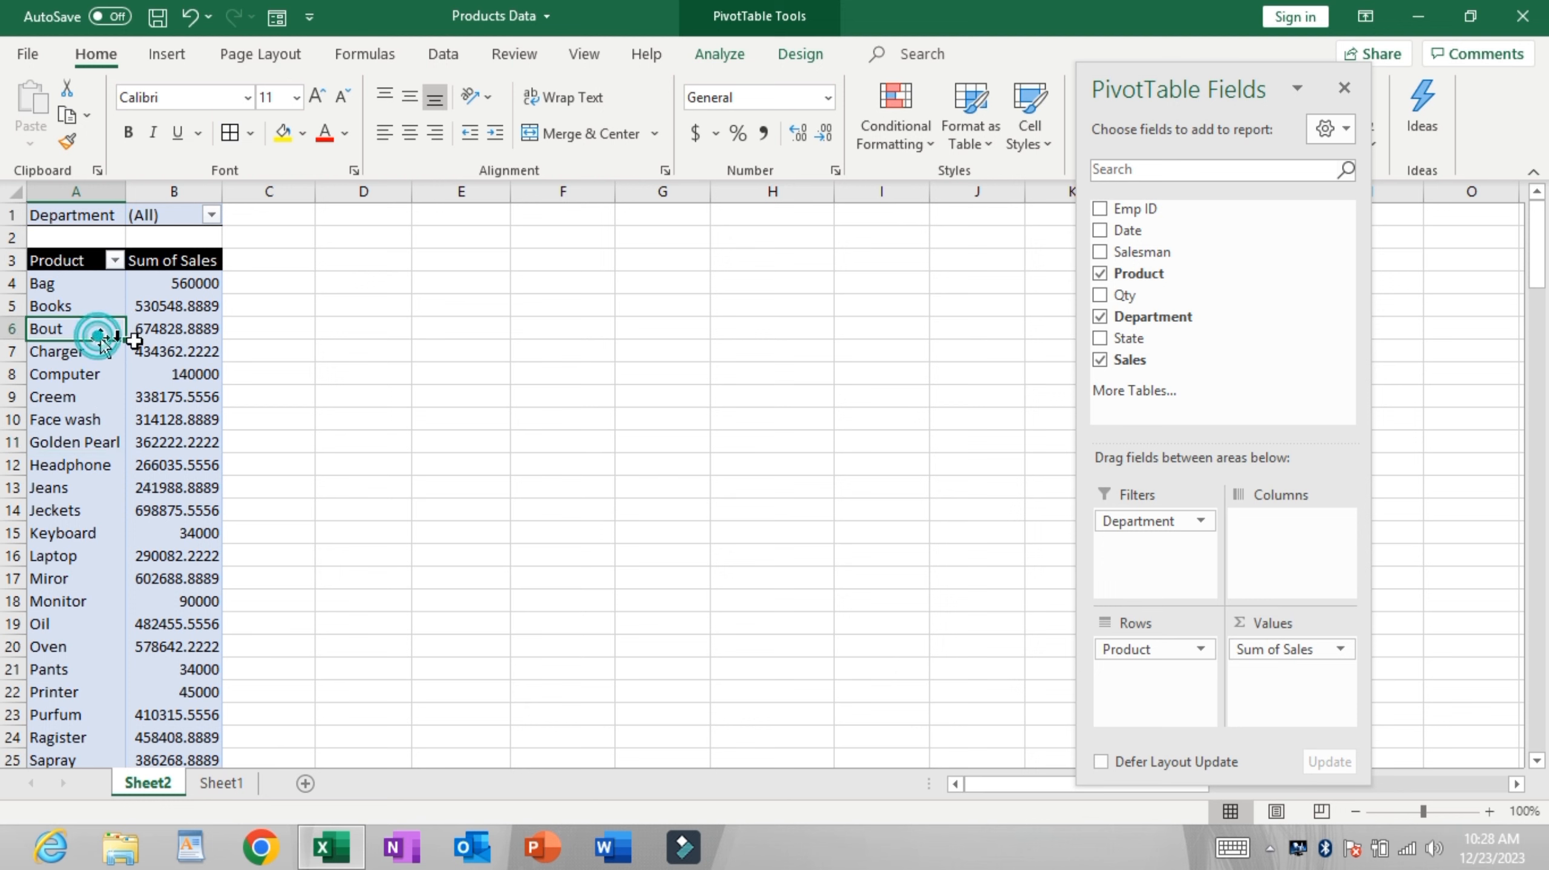
left_click(113, 419)
left_click(133, 494)
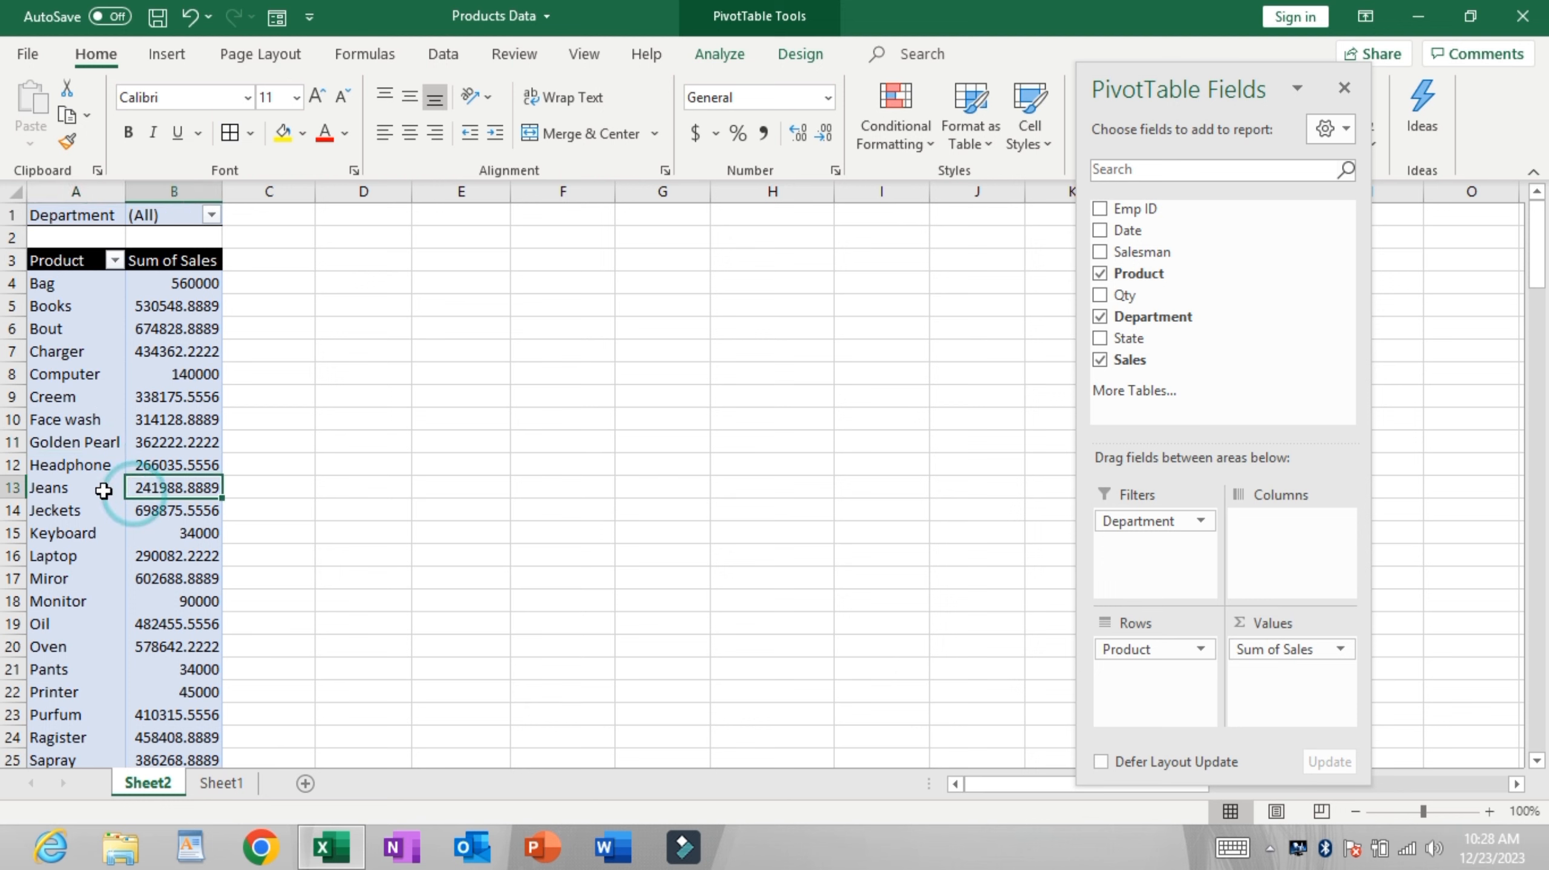
left_click(108, 491)
left_click(167, 509)
left_click(97, 511)
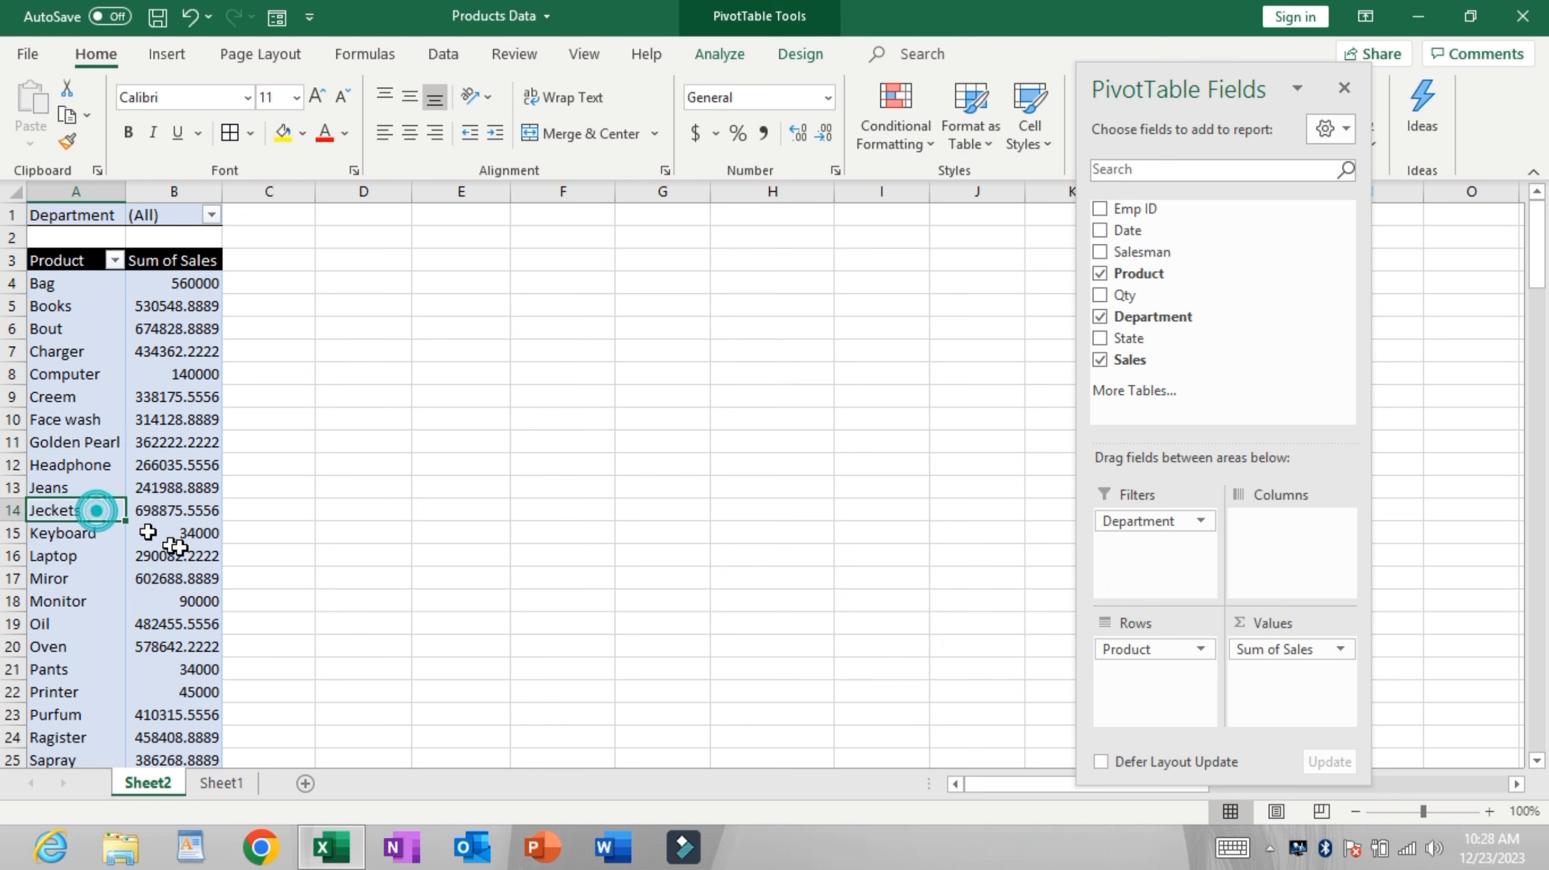
left_click(170, 553)
left_click(111, 532)
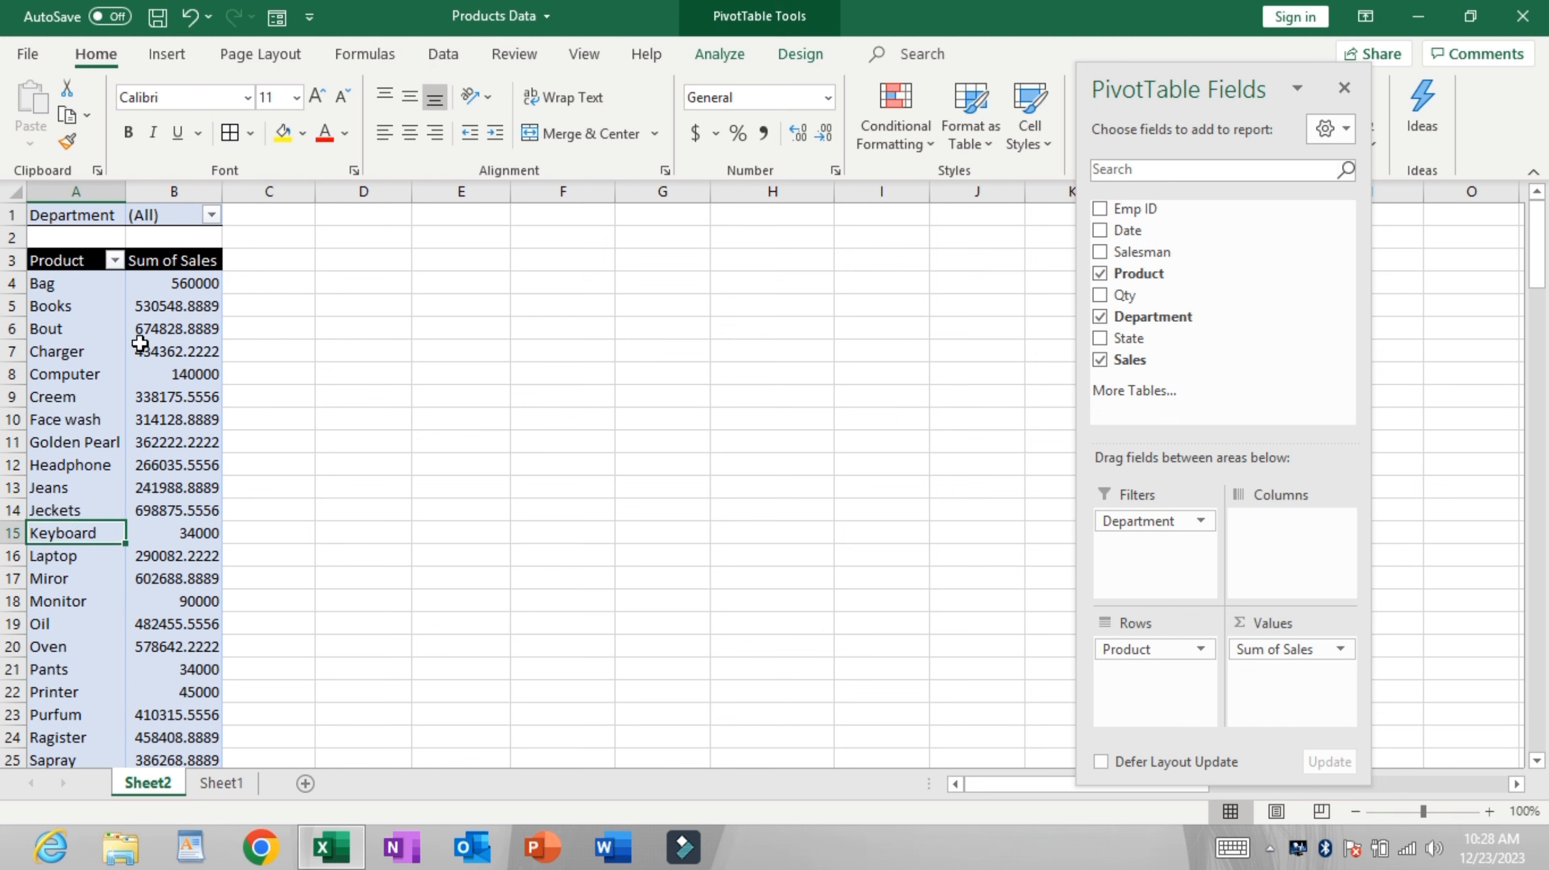
left_click_drag(160, 287, 173, 619)
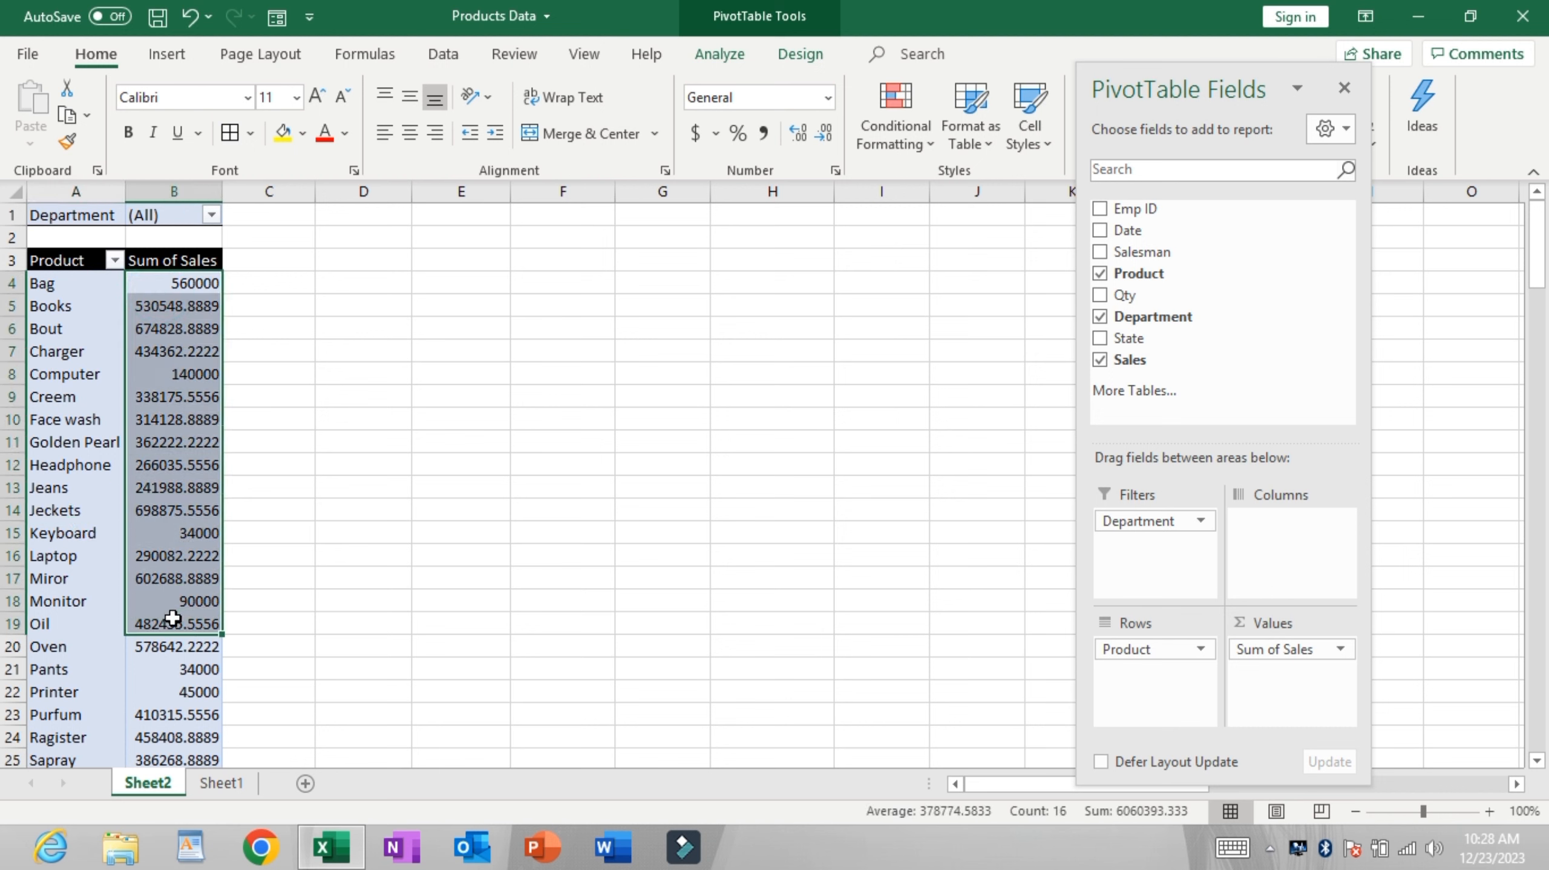
left_click(91, 397)
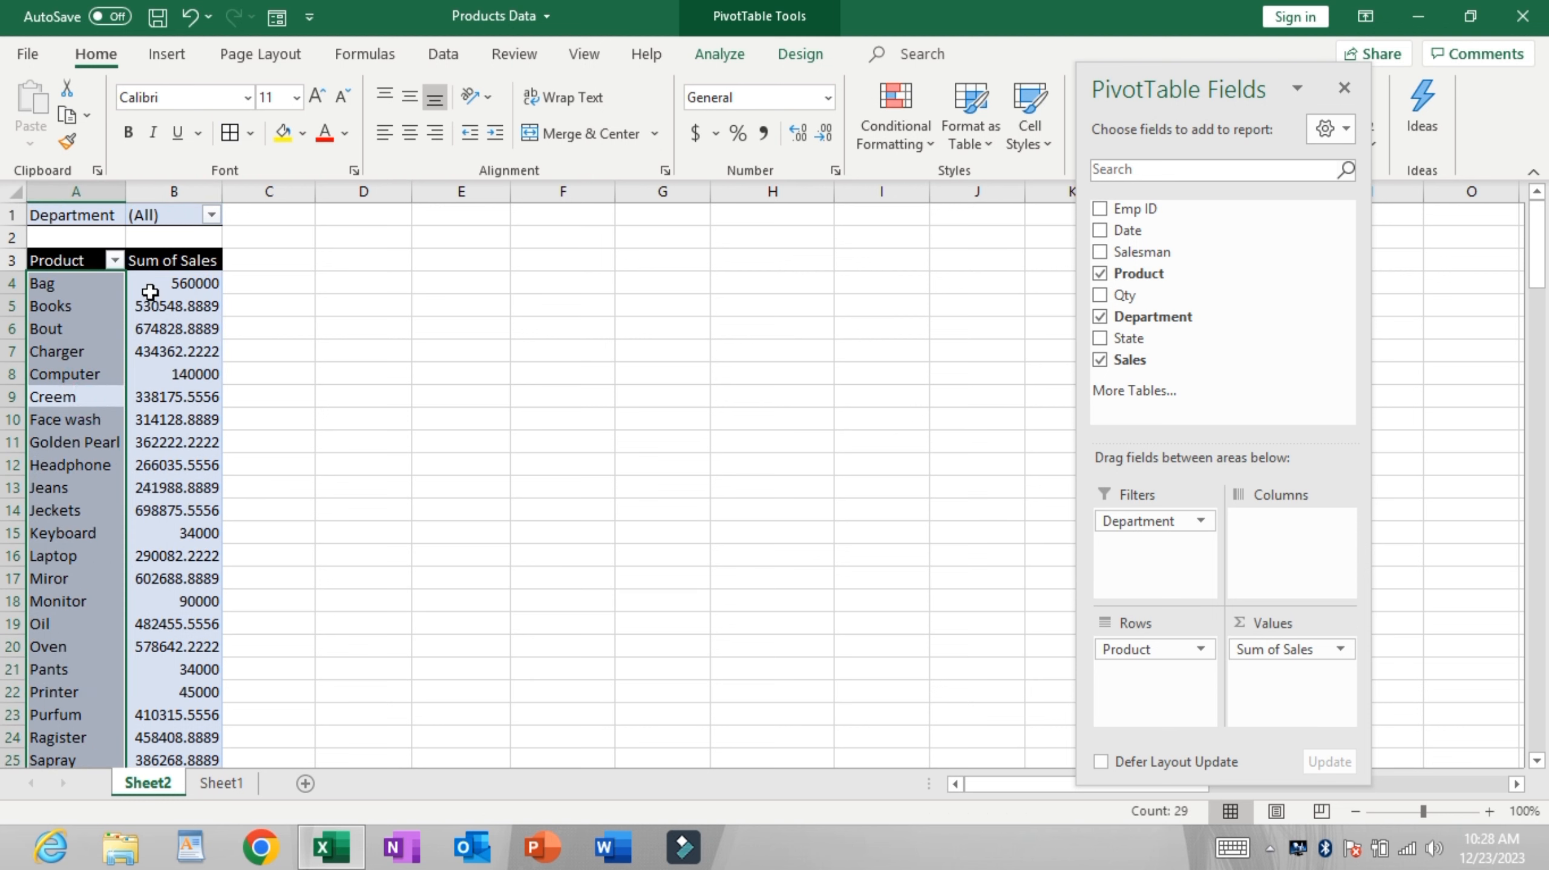
left_click(119, 292)
left_click(124, 373)
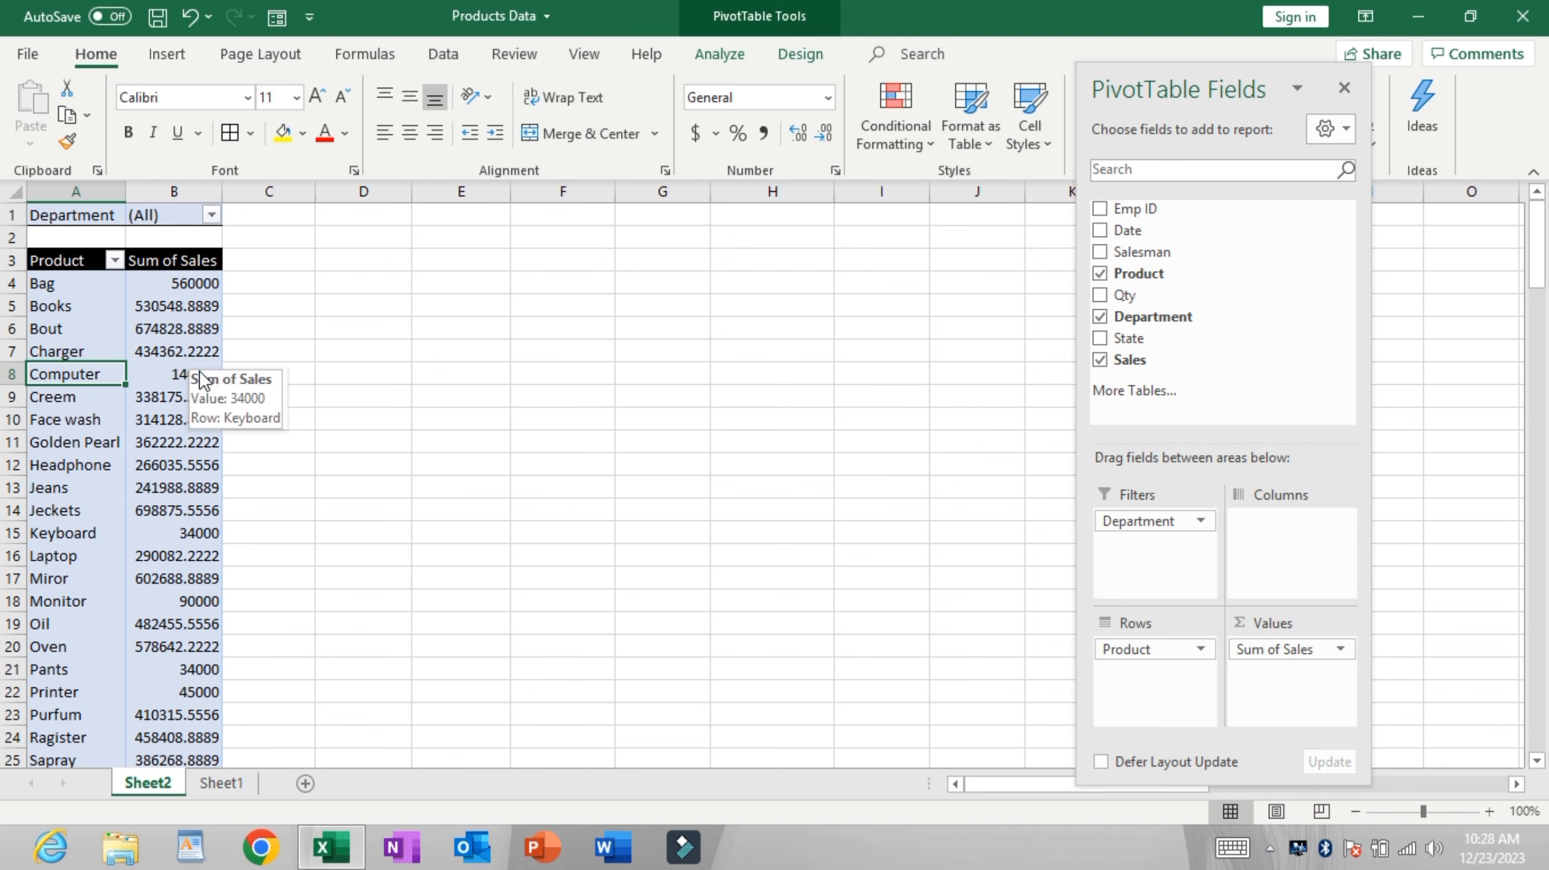
Step: Show the Sum of Sales values as % of Grand Total
left_click(179, 373)
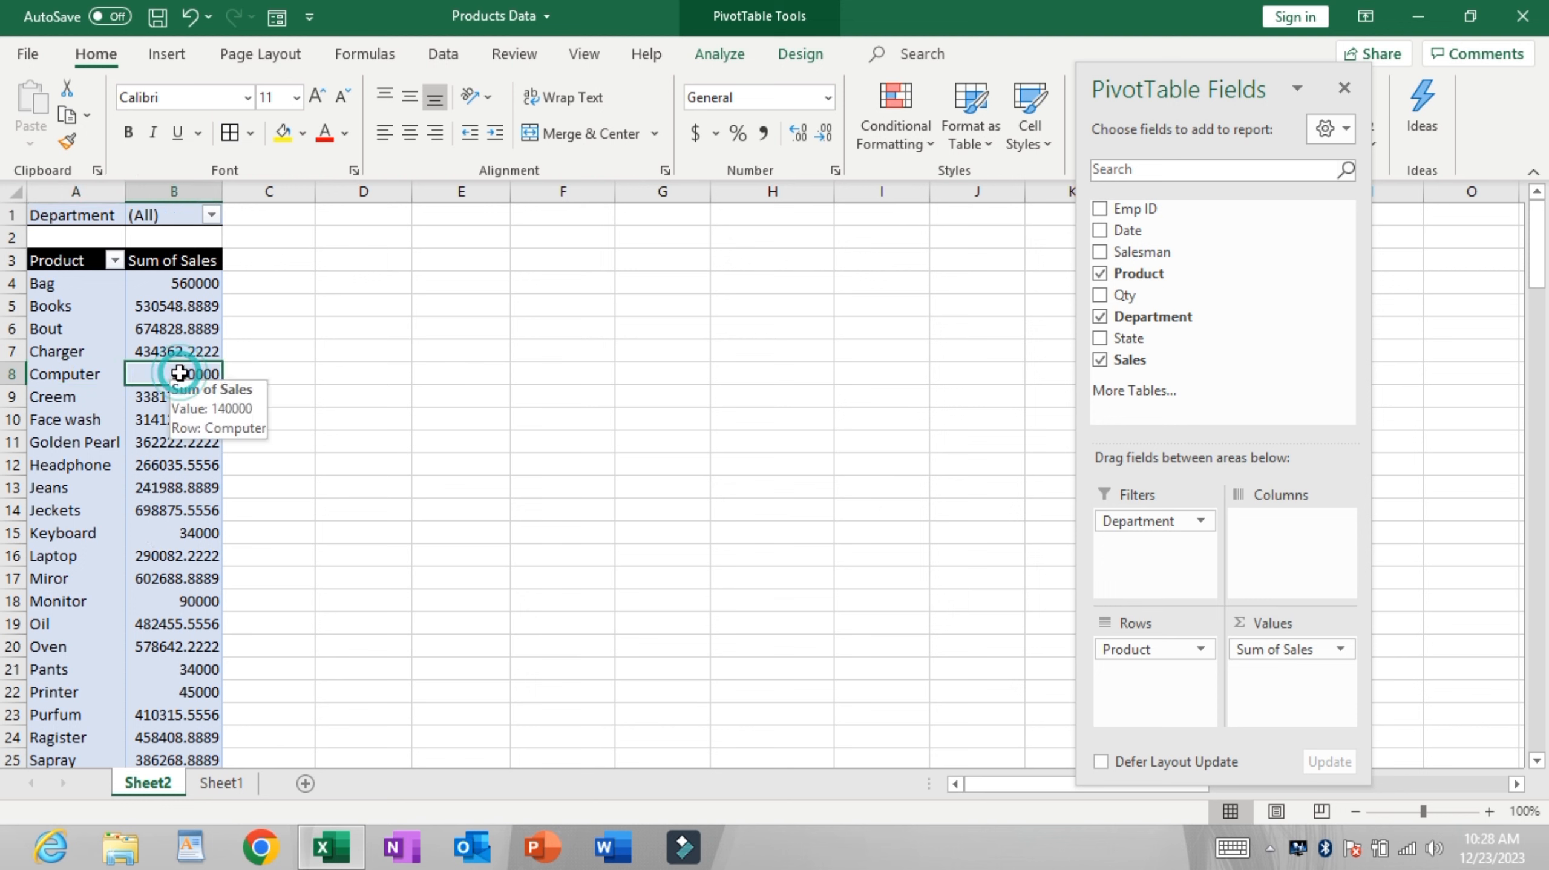
right_click(179, 373)
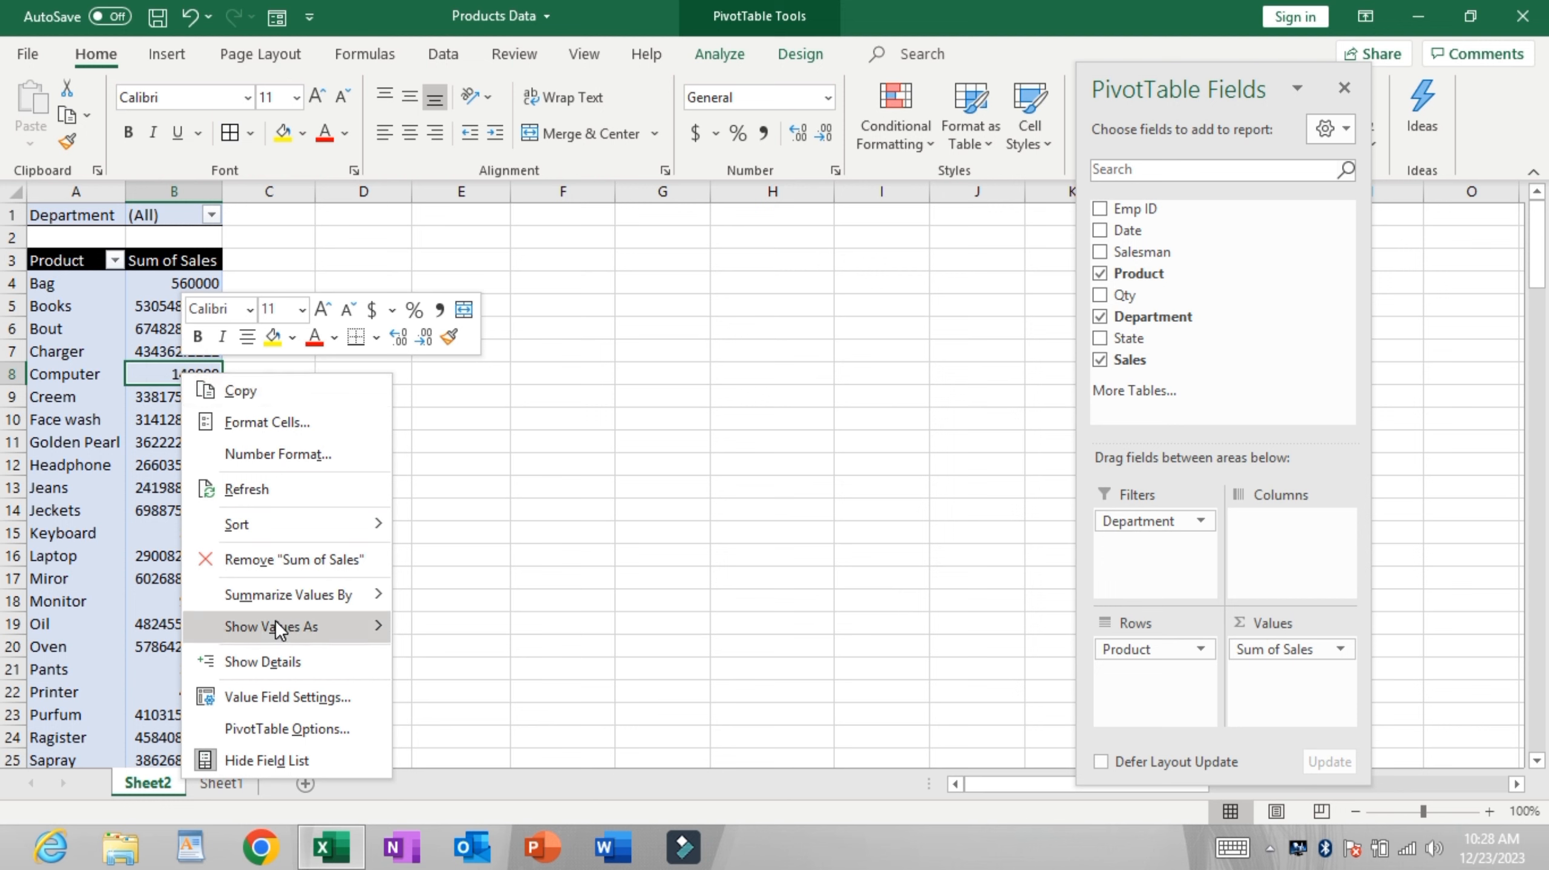
mouse_move(276, 623)
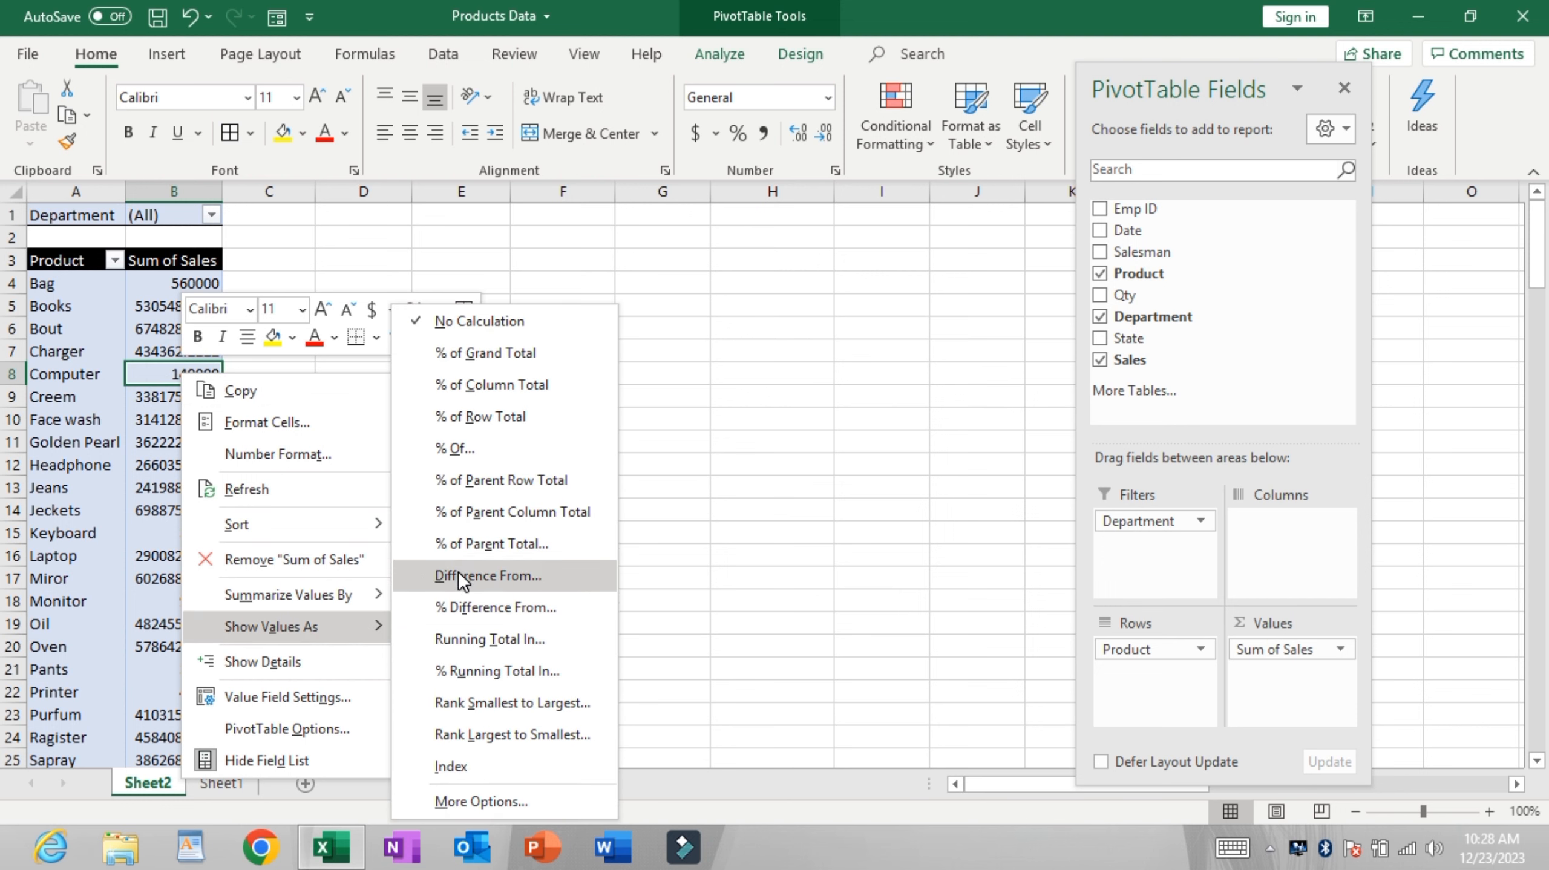
left_click(535, 353)
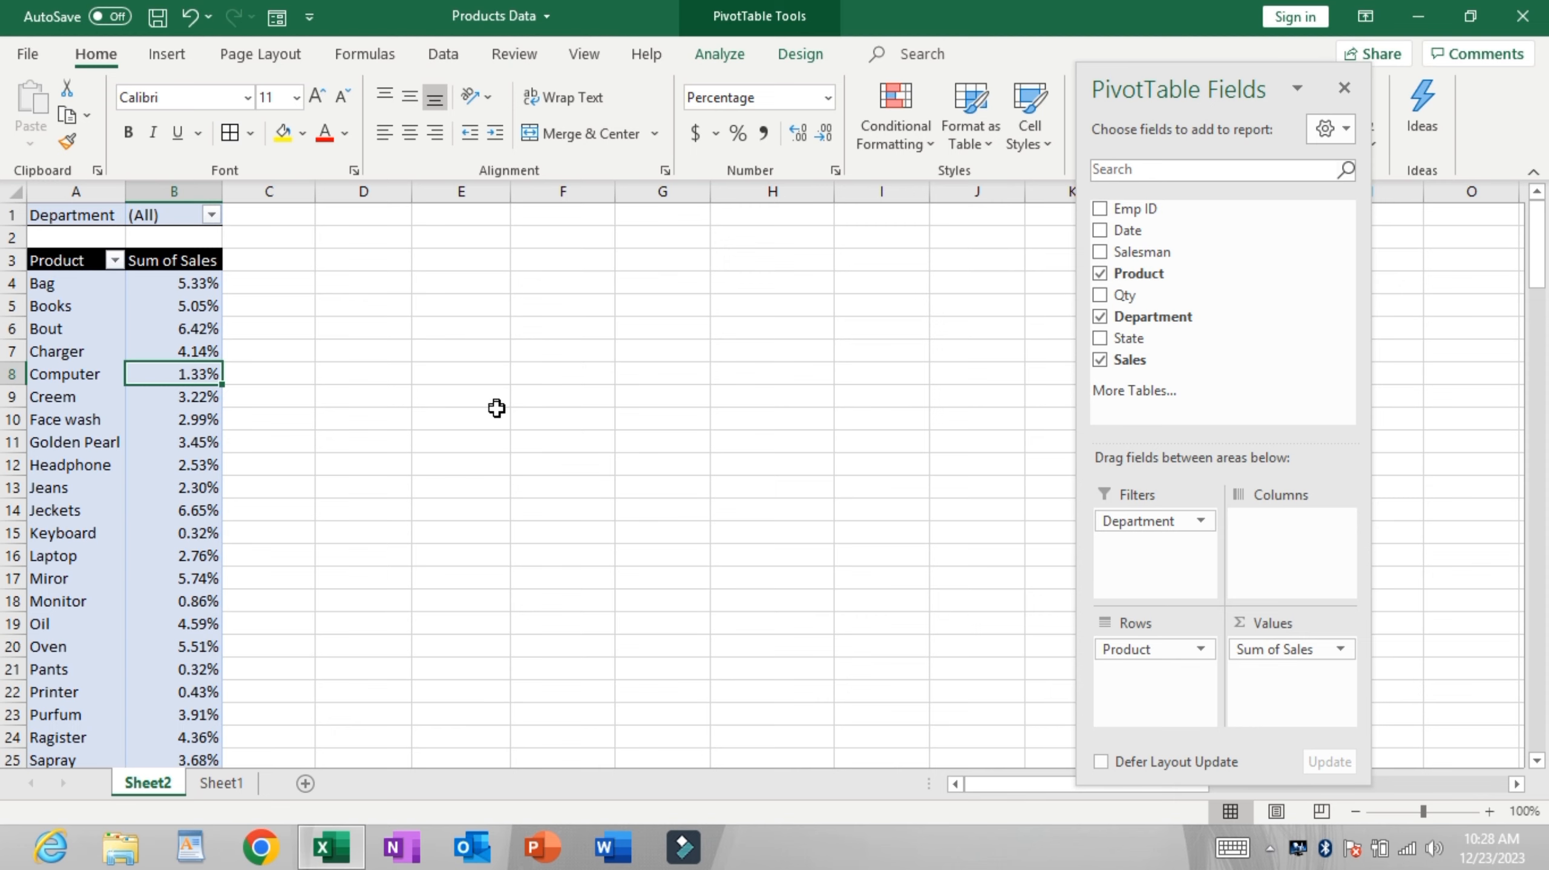
Step: Review each product's percentage share of sales down to the Grand Total row
left_click(175, 427)
left_click(166, 512)
left_click(163, 535)
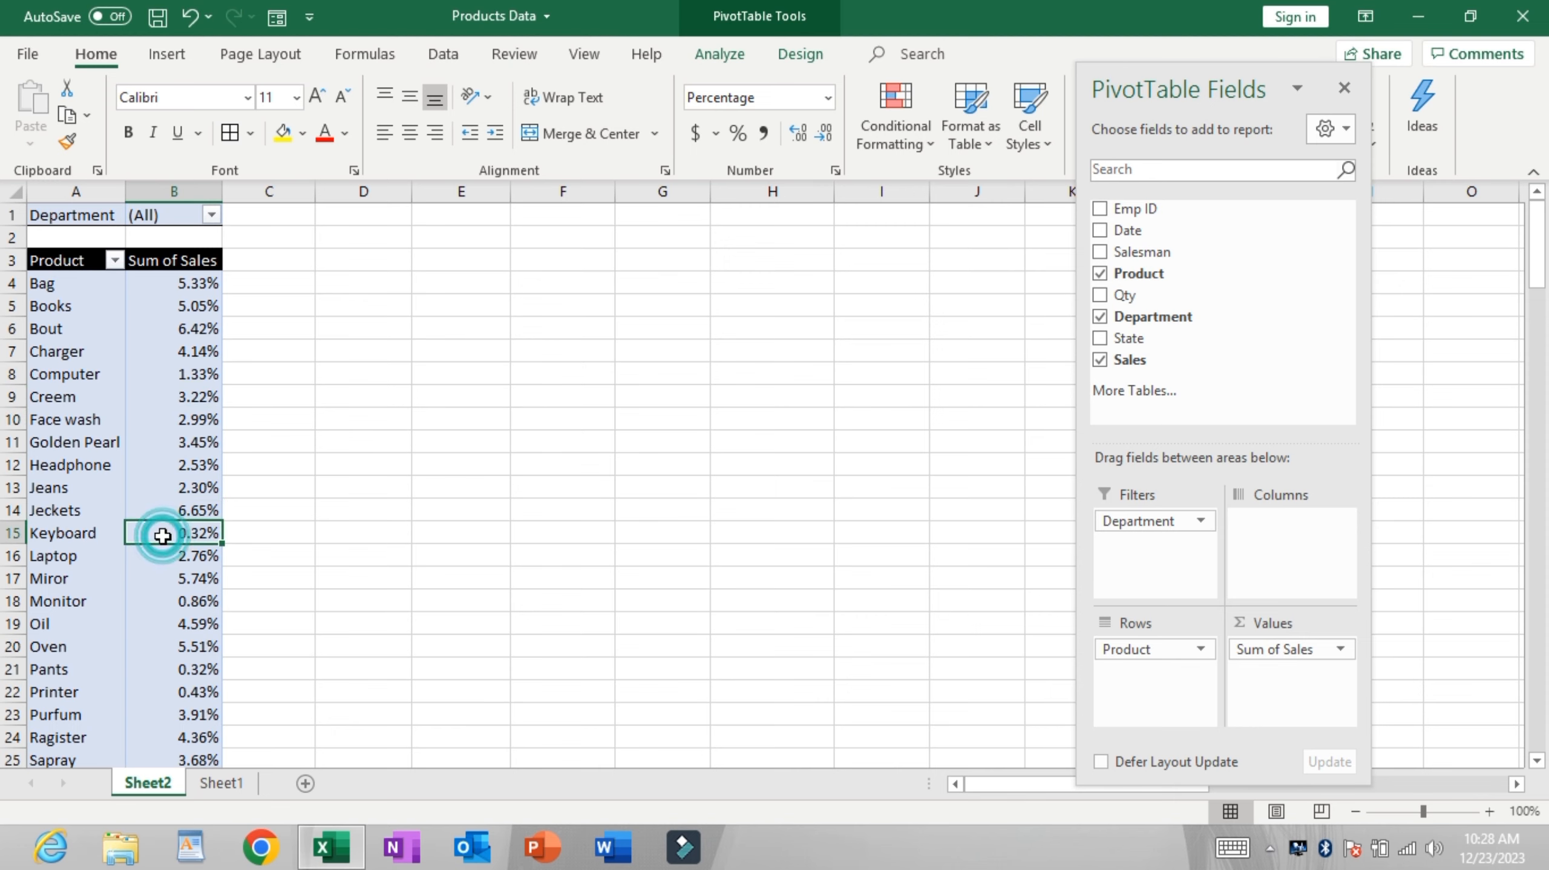
scroll(162, 535, "down", 5)
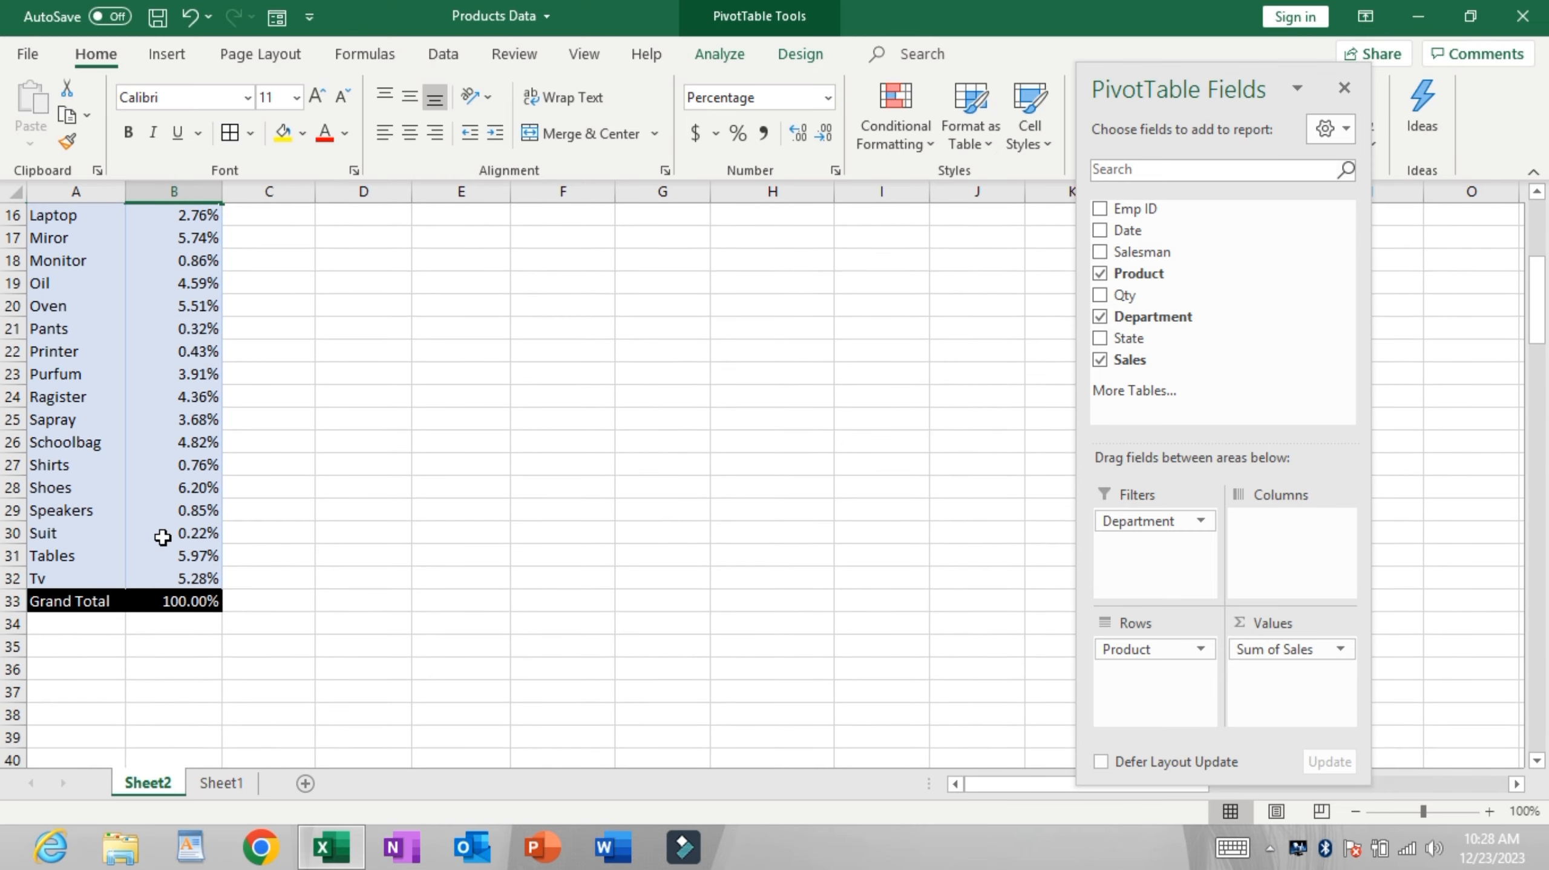
scroll(162, 537, "down", 1)
scroll(162, 526, "up", 6)
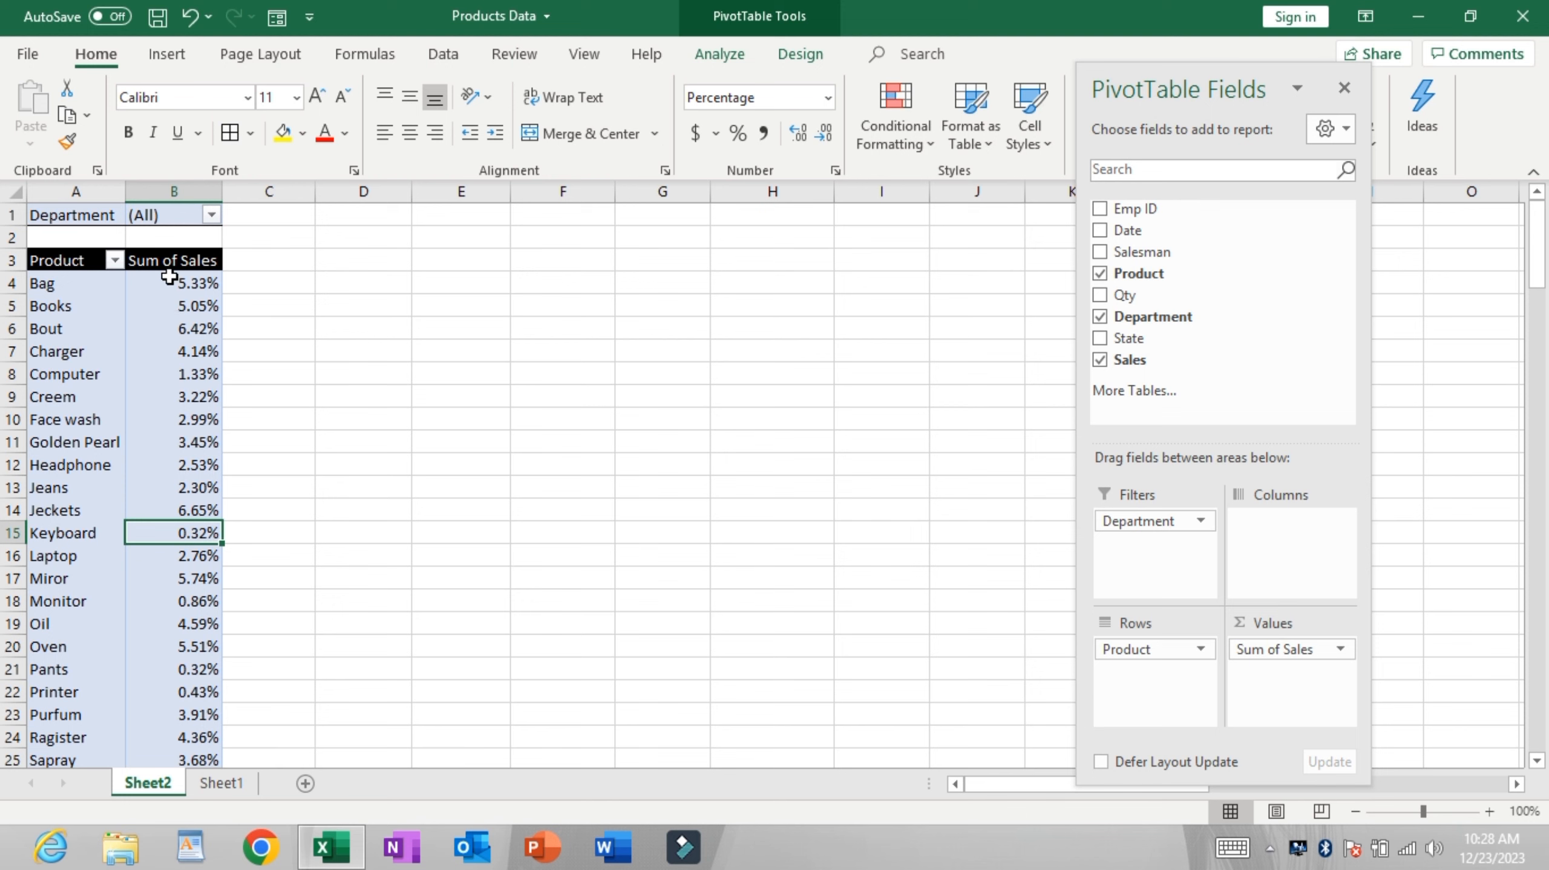
left_click_drag(170, 277, 169, 694)
left_click(295, 439)
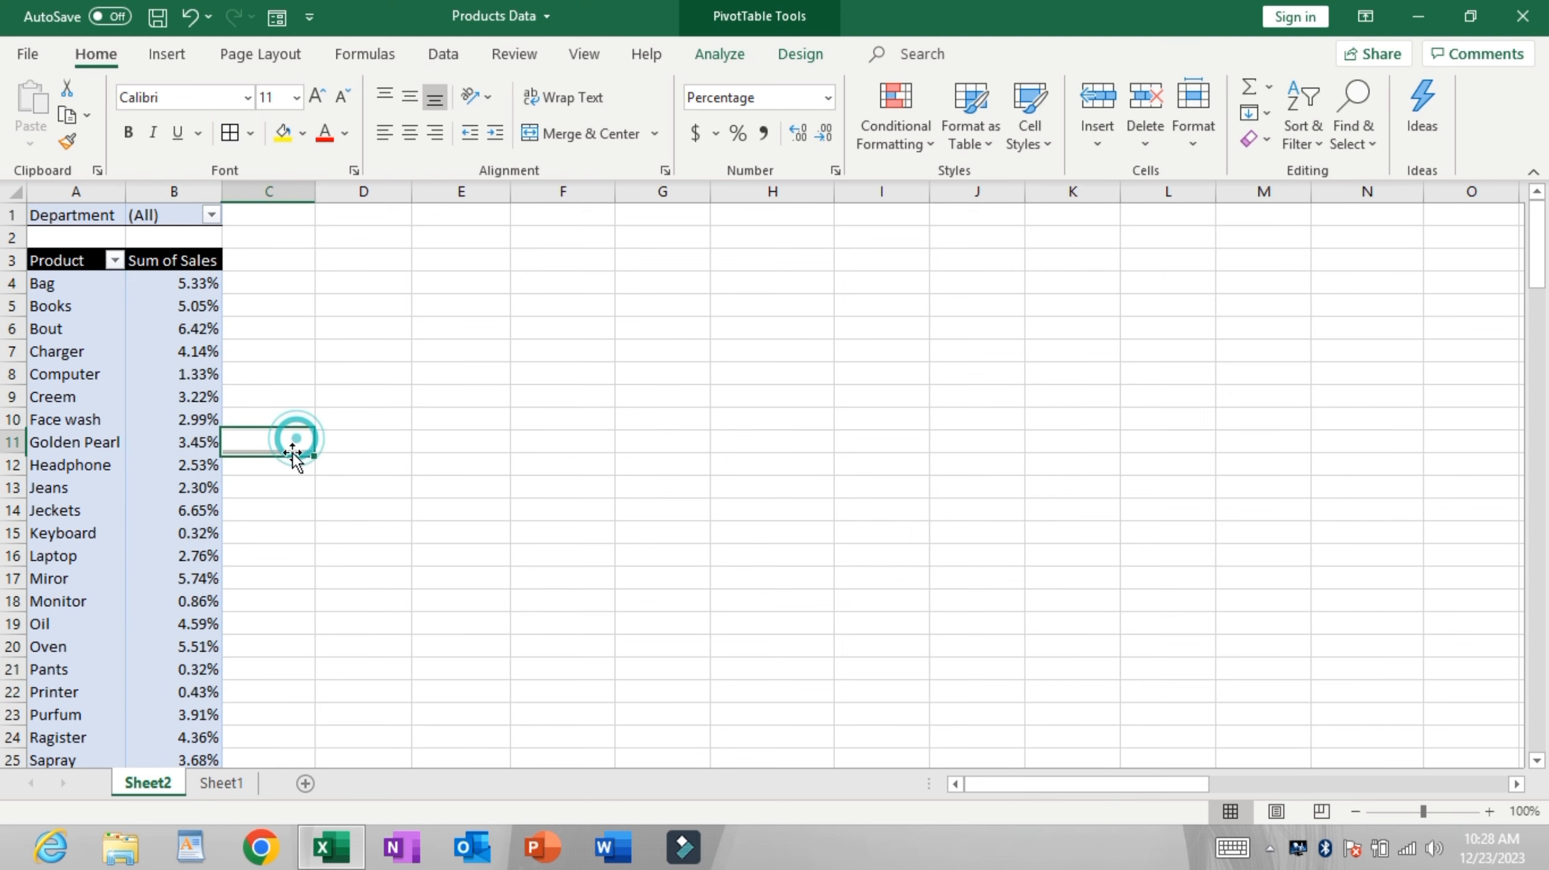
left_click(188, 469)
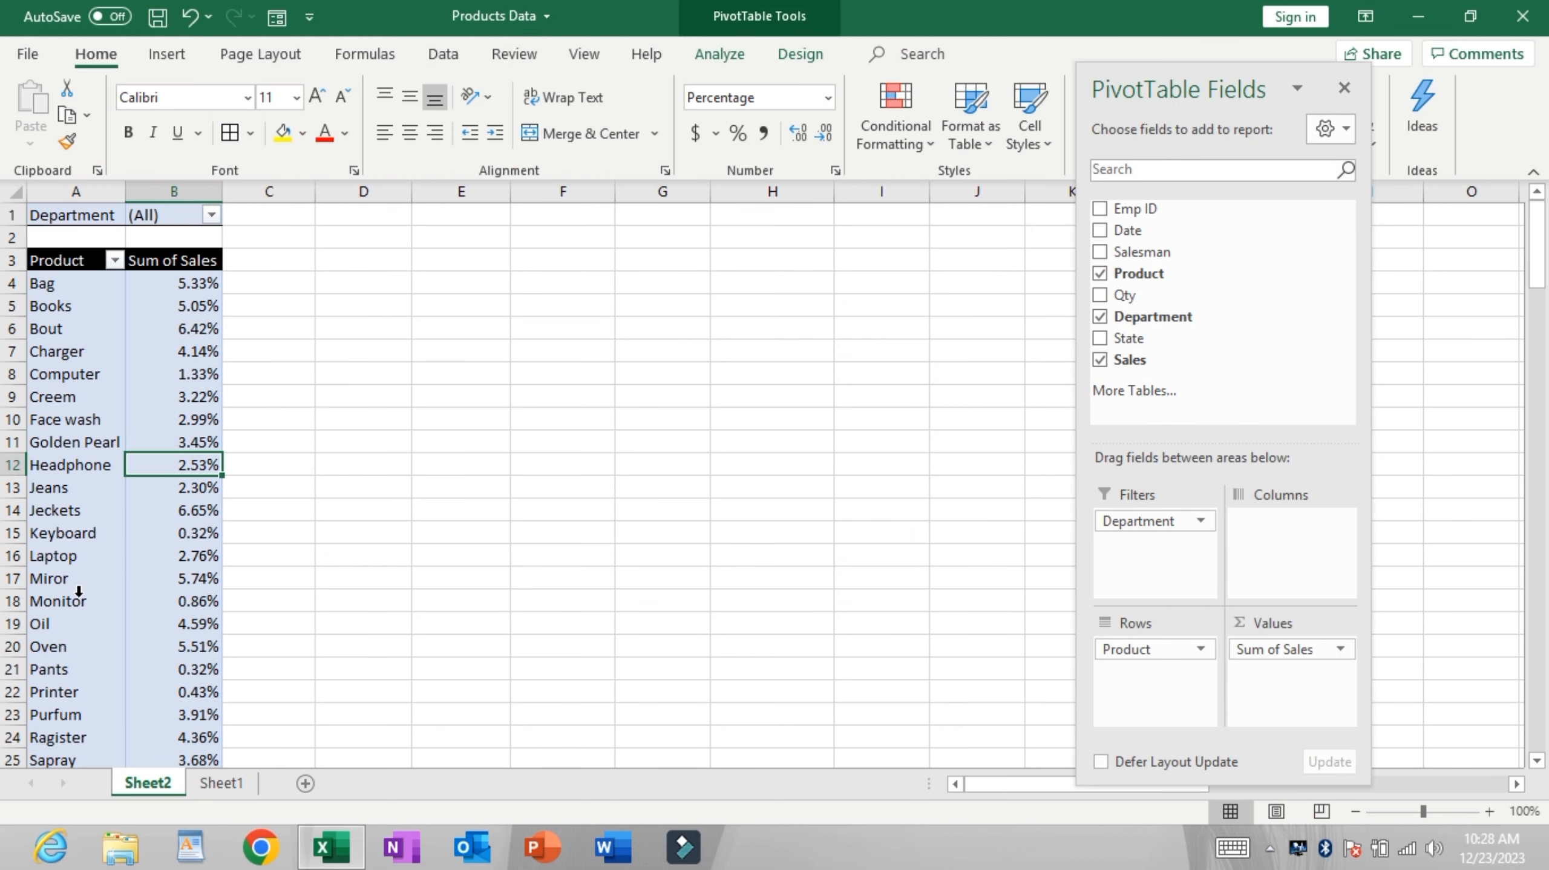
left_click_drag(147, 321, 158, 466)
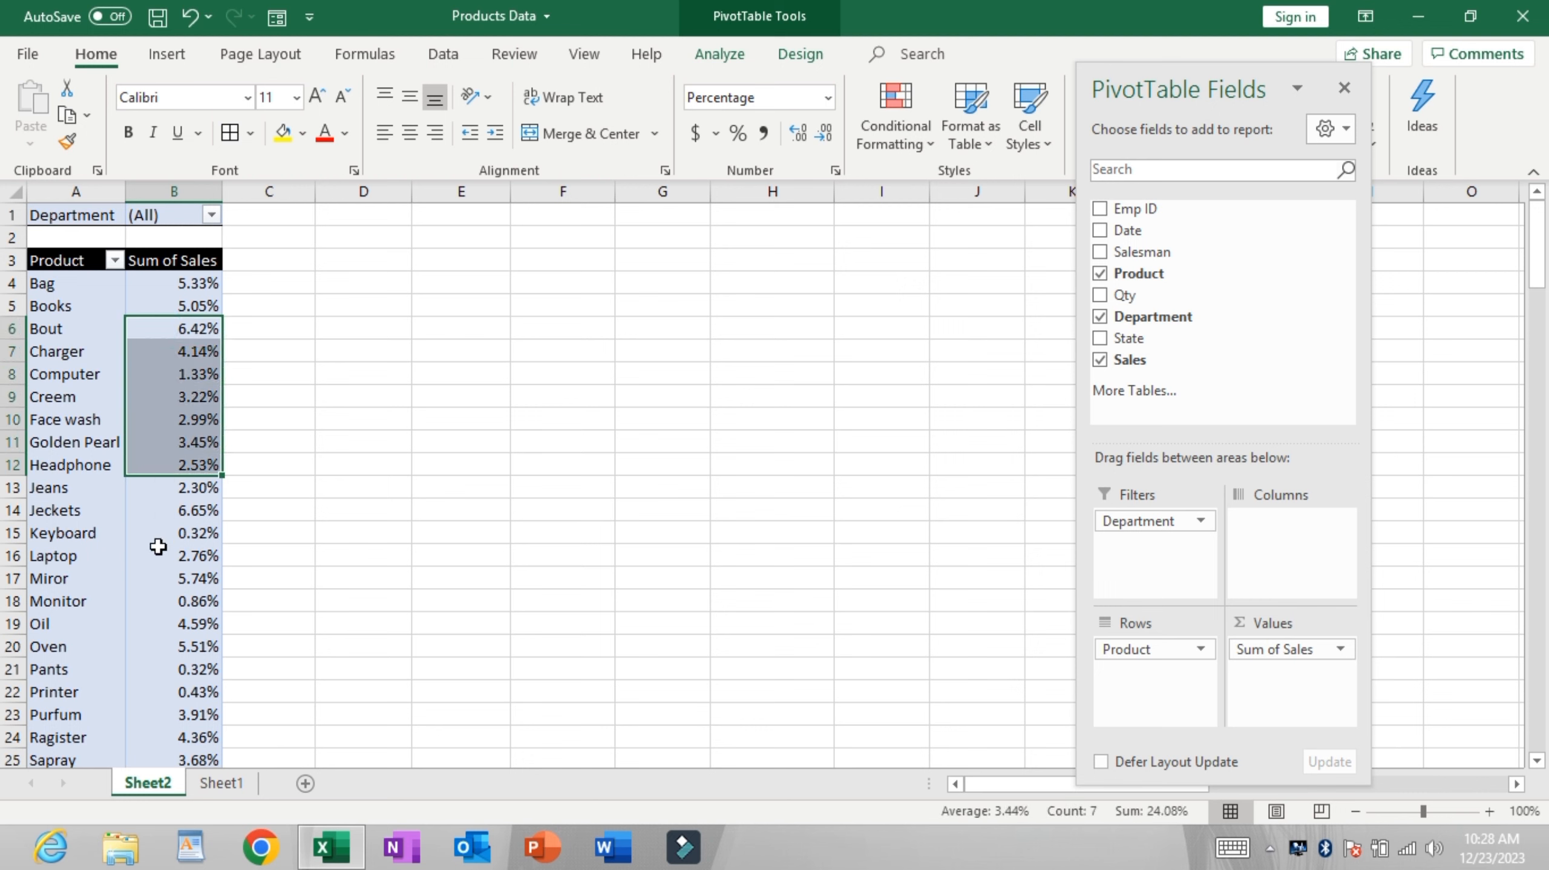
mouse_move(156, 567)
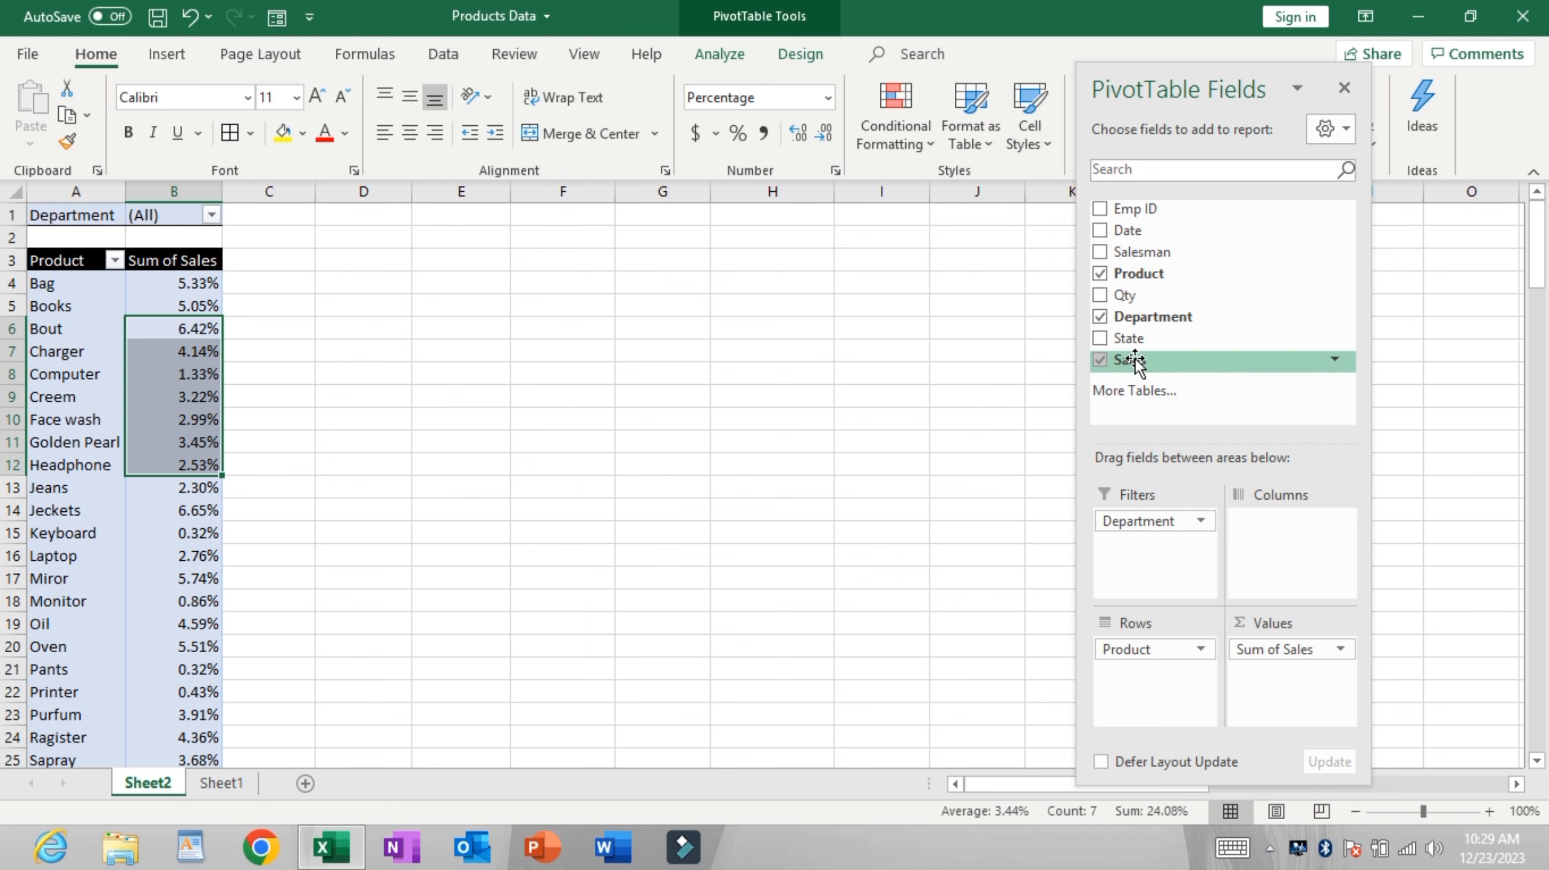
Step: Add the Sales field to the values a second time and compare its amounts with the percentage column
left_click_drag(1134, 363, 1296, 676)
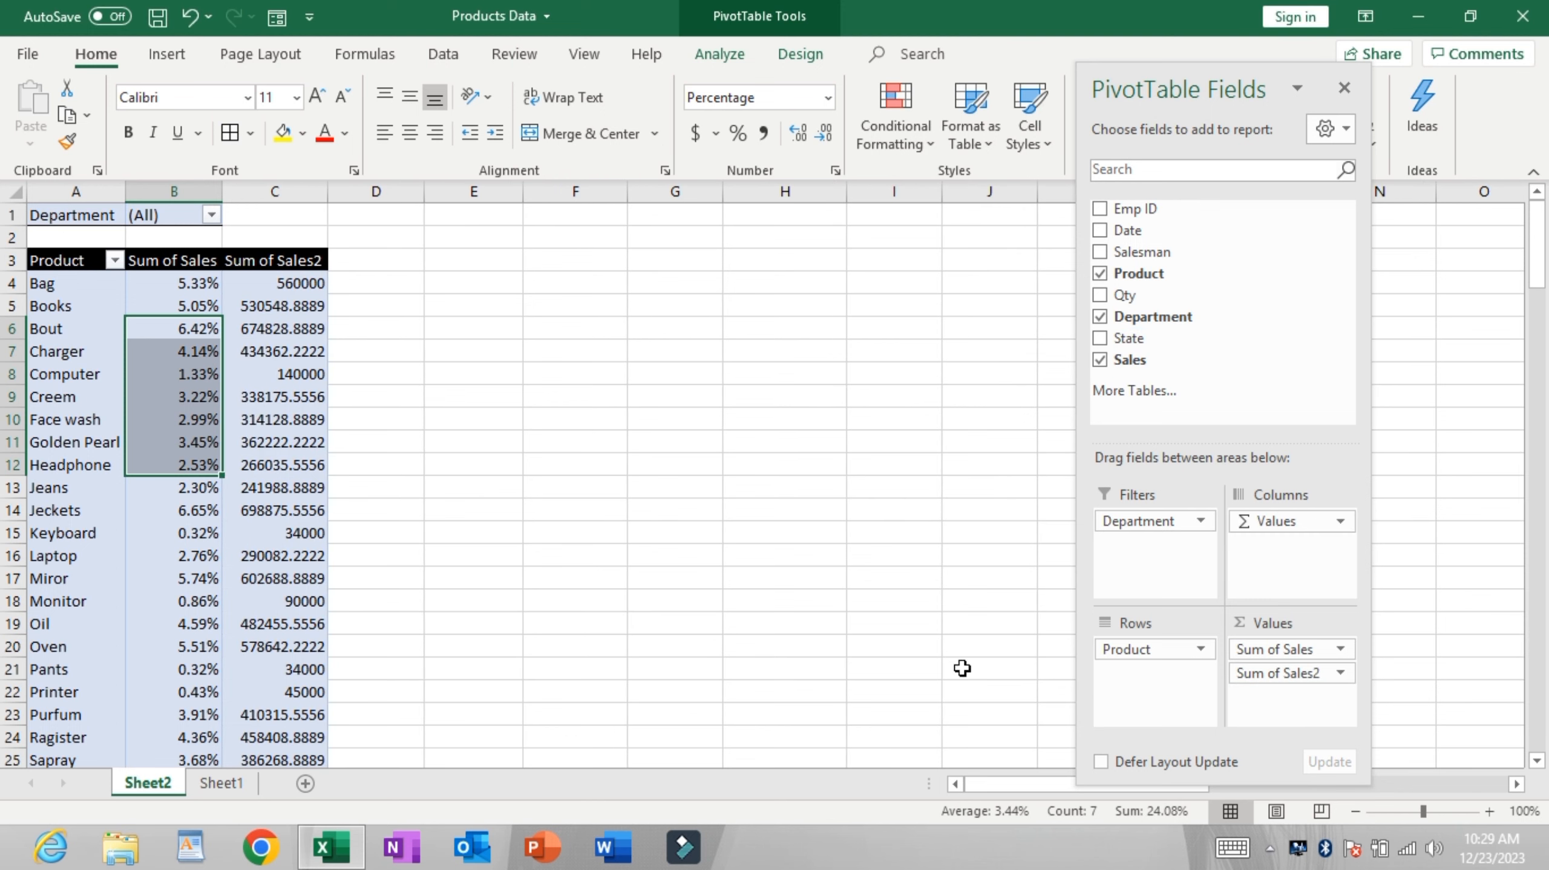
left_click(278, 503)
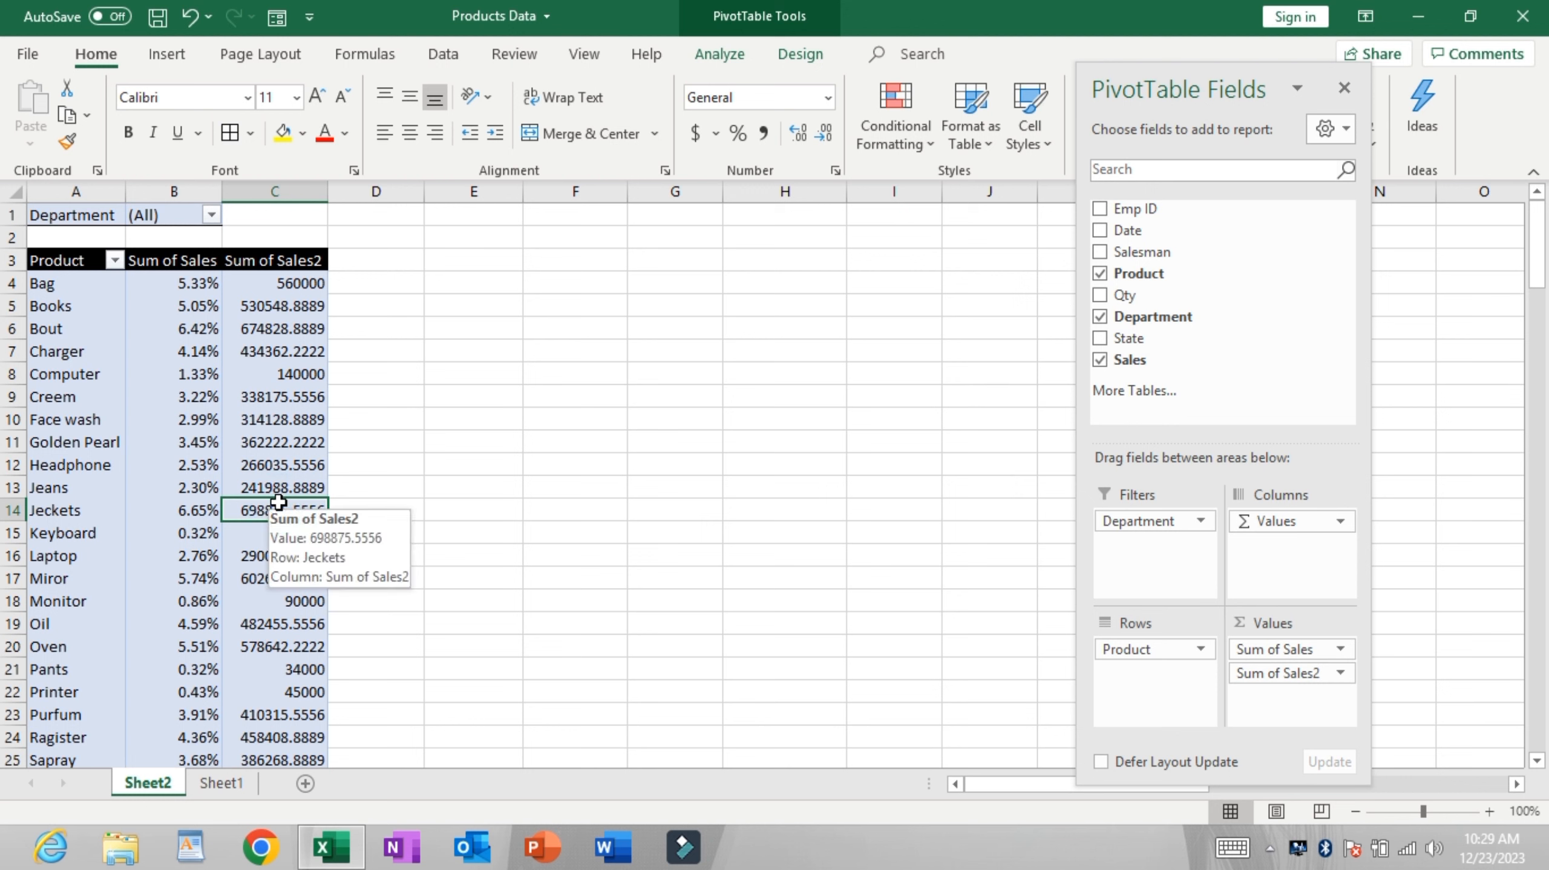
left_click(146, 481)
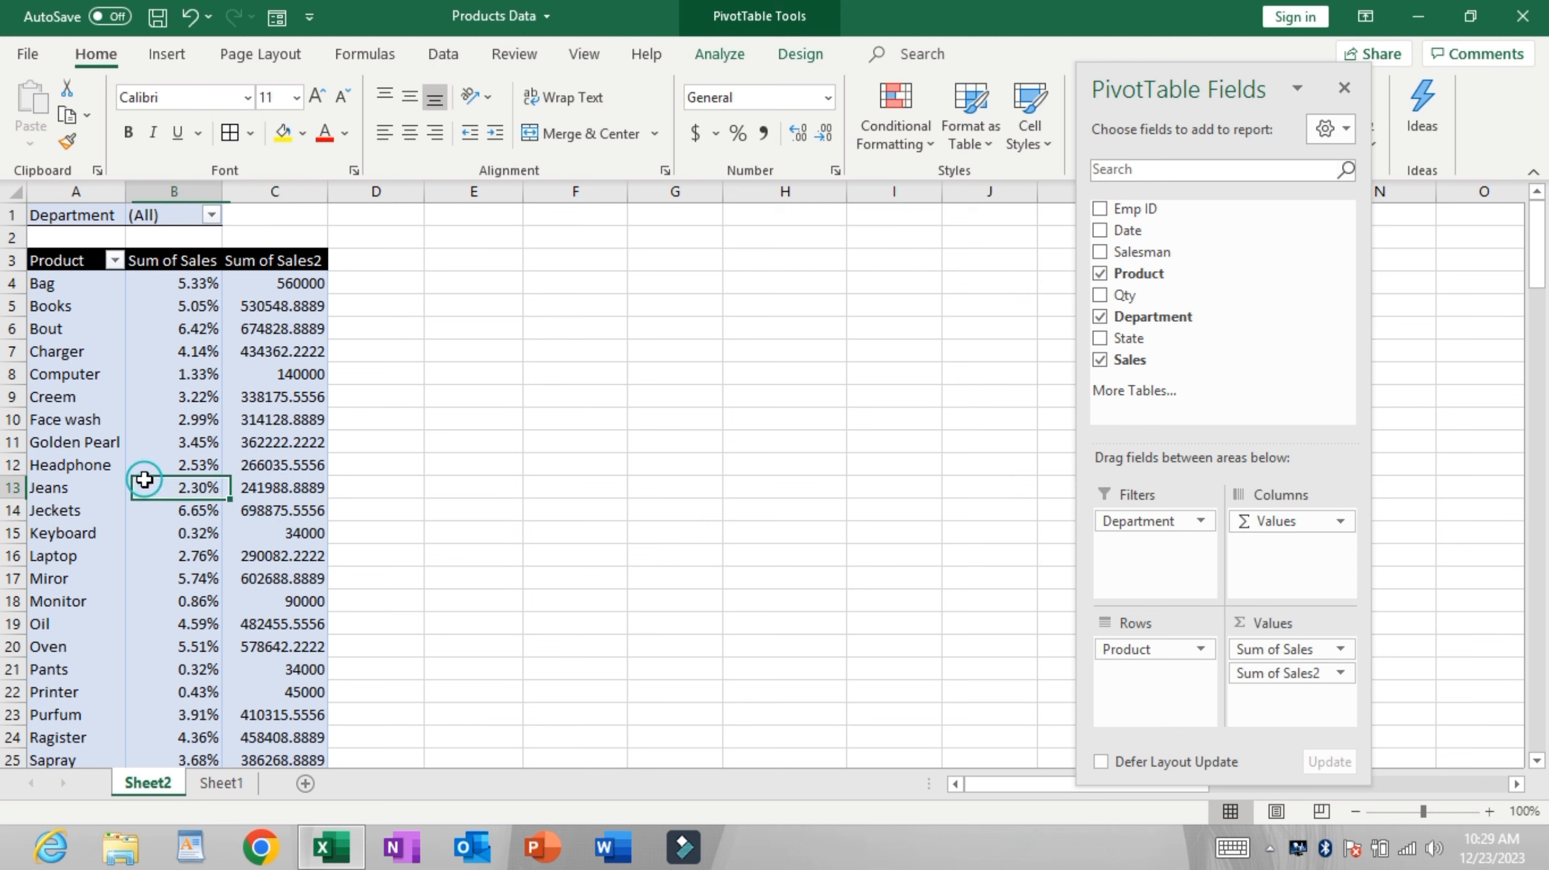
left_click(274, 466)
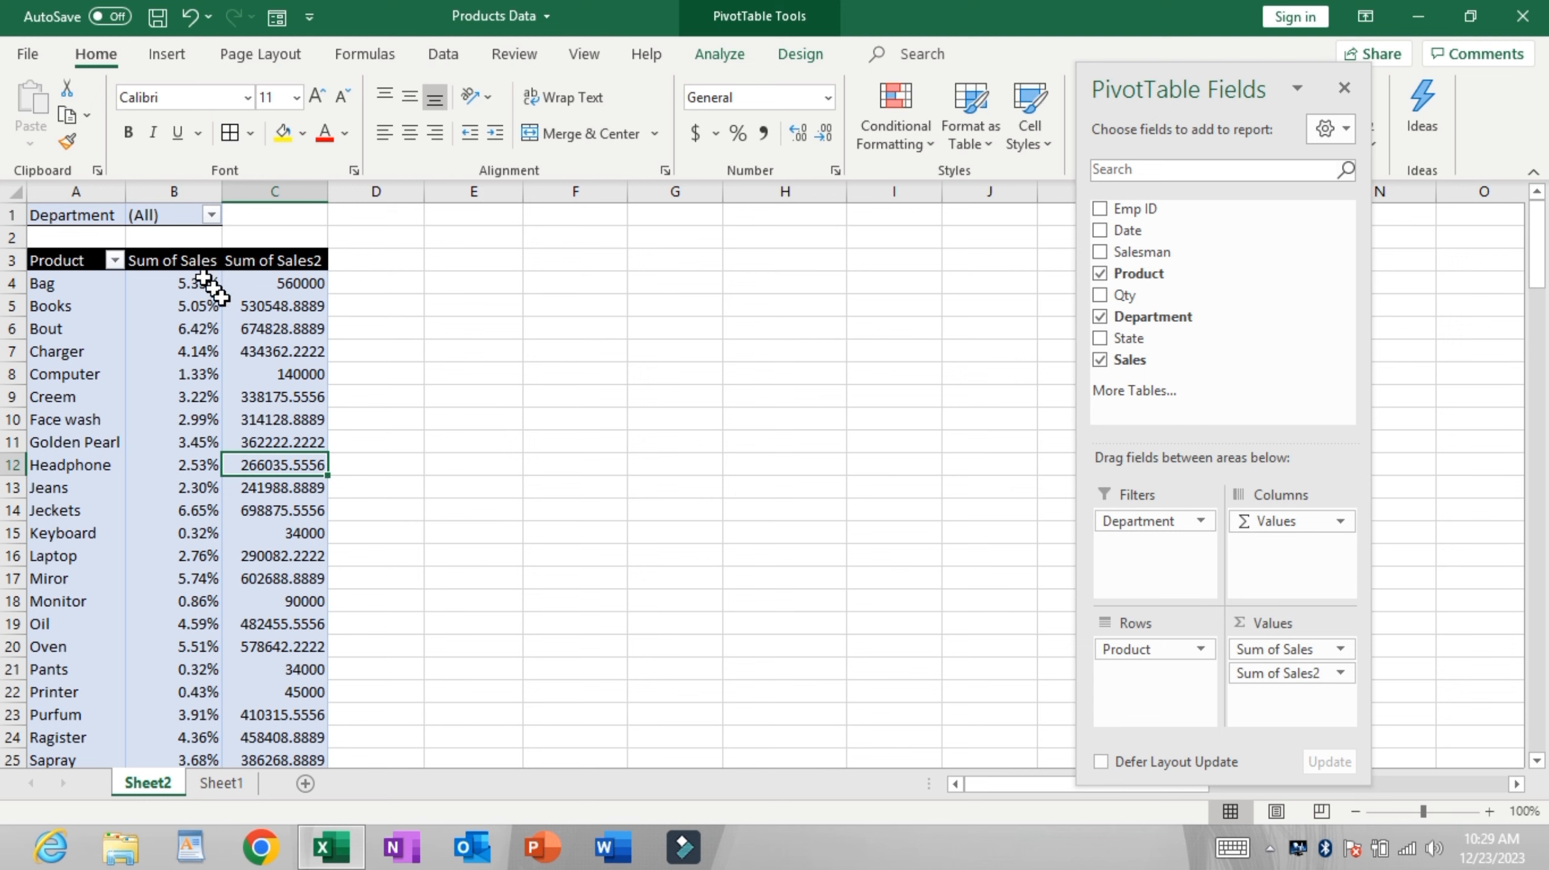
left_click_drag(183, 284, 201, 398)
left_click_drag(285, 310, 296, 472)
left_click(374, 560)
left_click(298, 556)
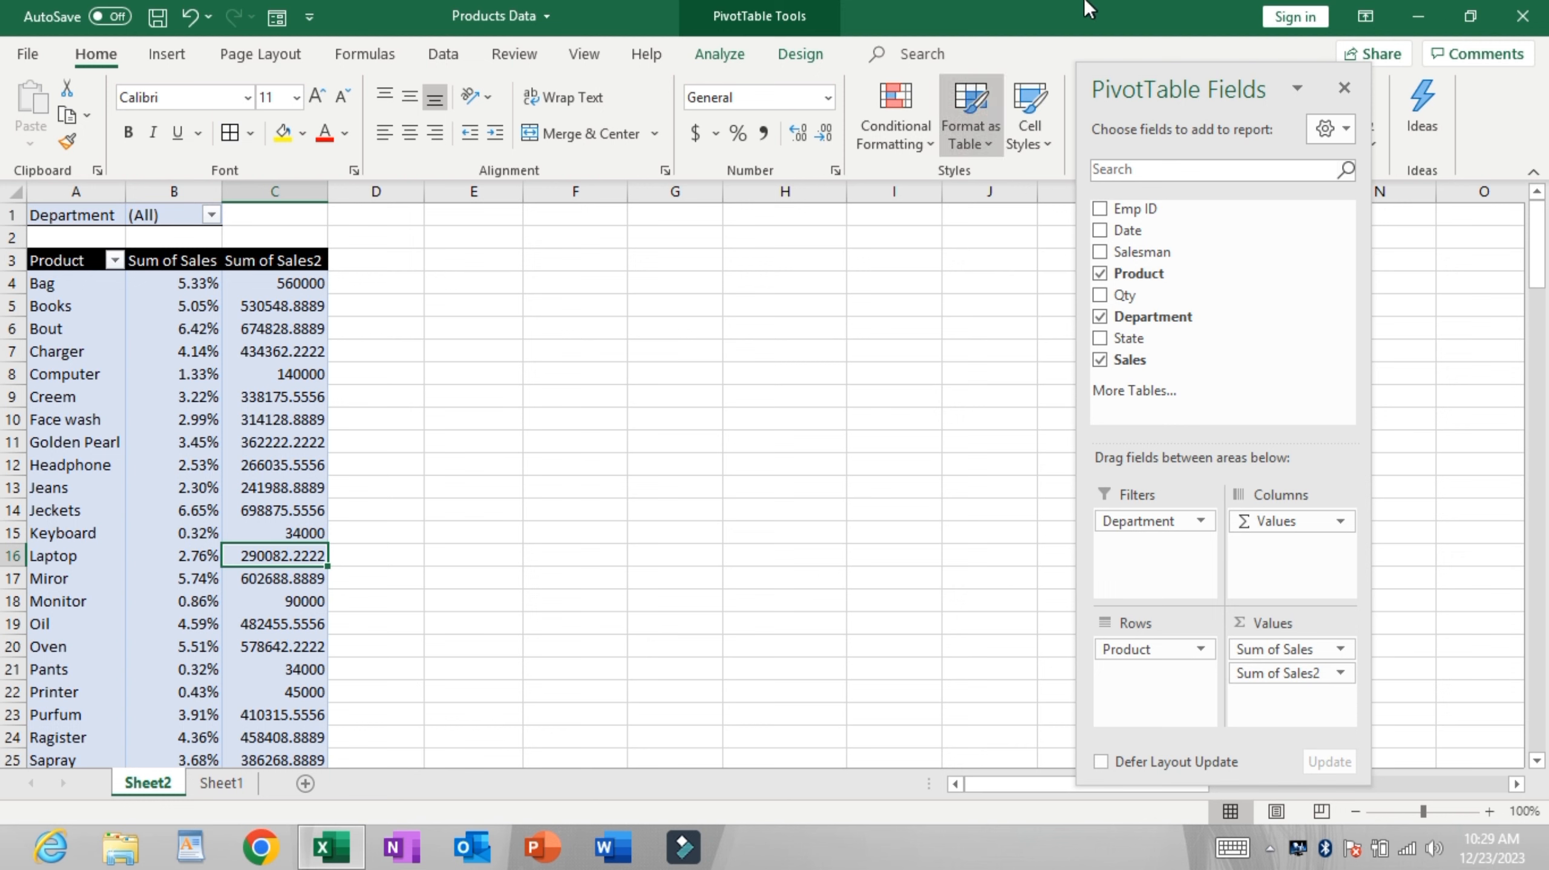
Step: Clear the Product, Department and both Sales fields from the PivotTable at once
left_click(721, 54)
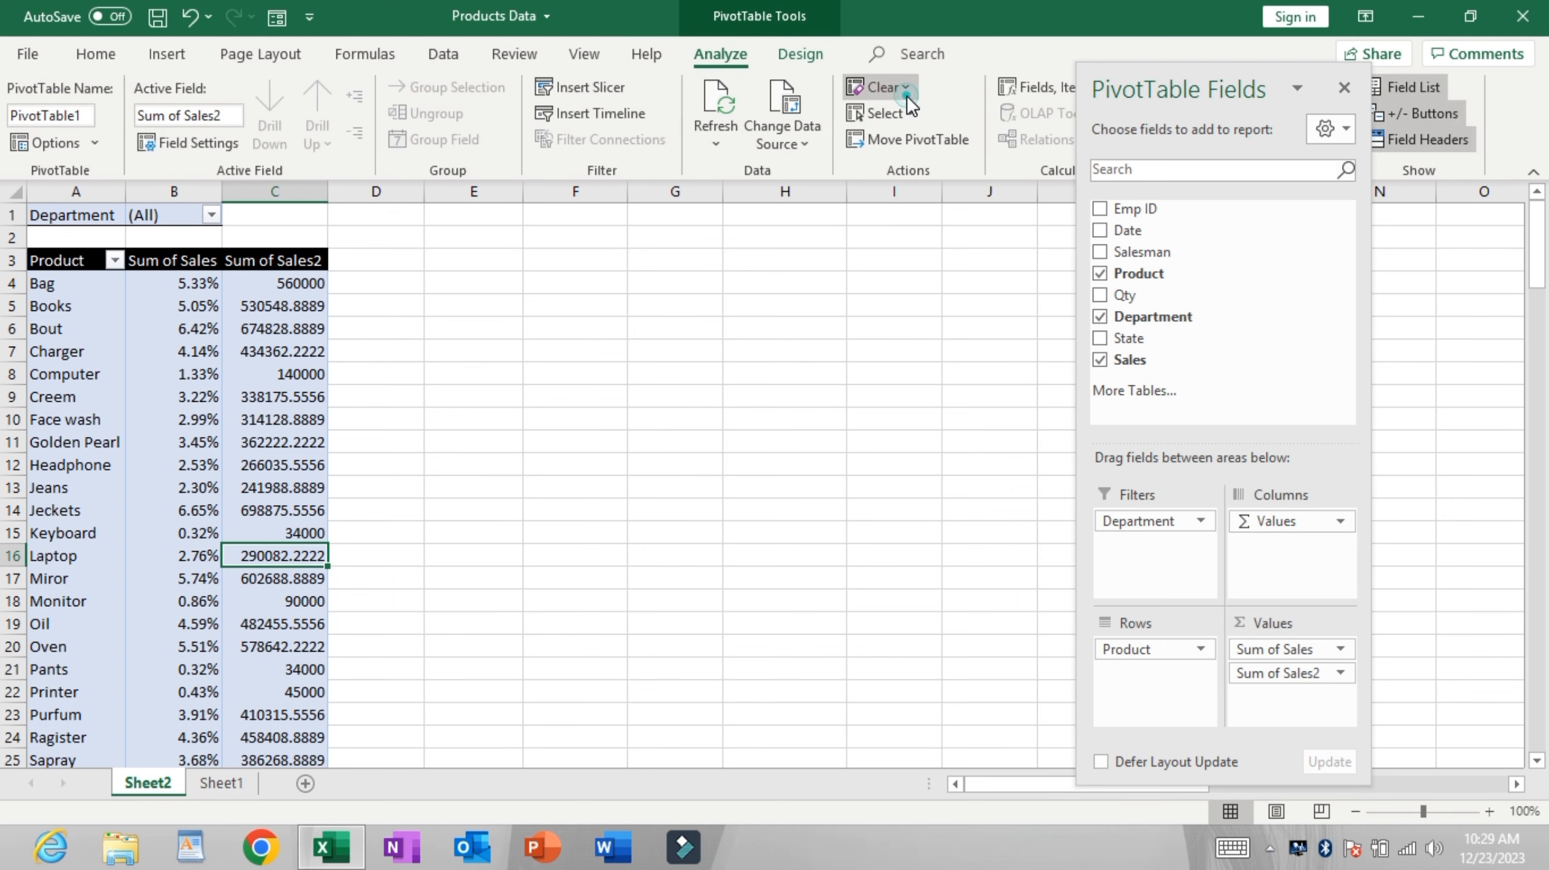
left_click(884, 89)
left_click(903, 124)
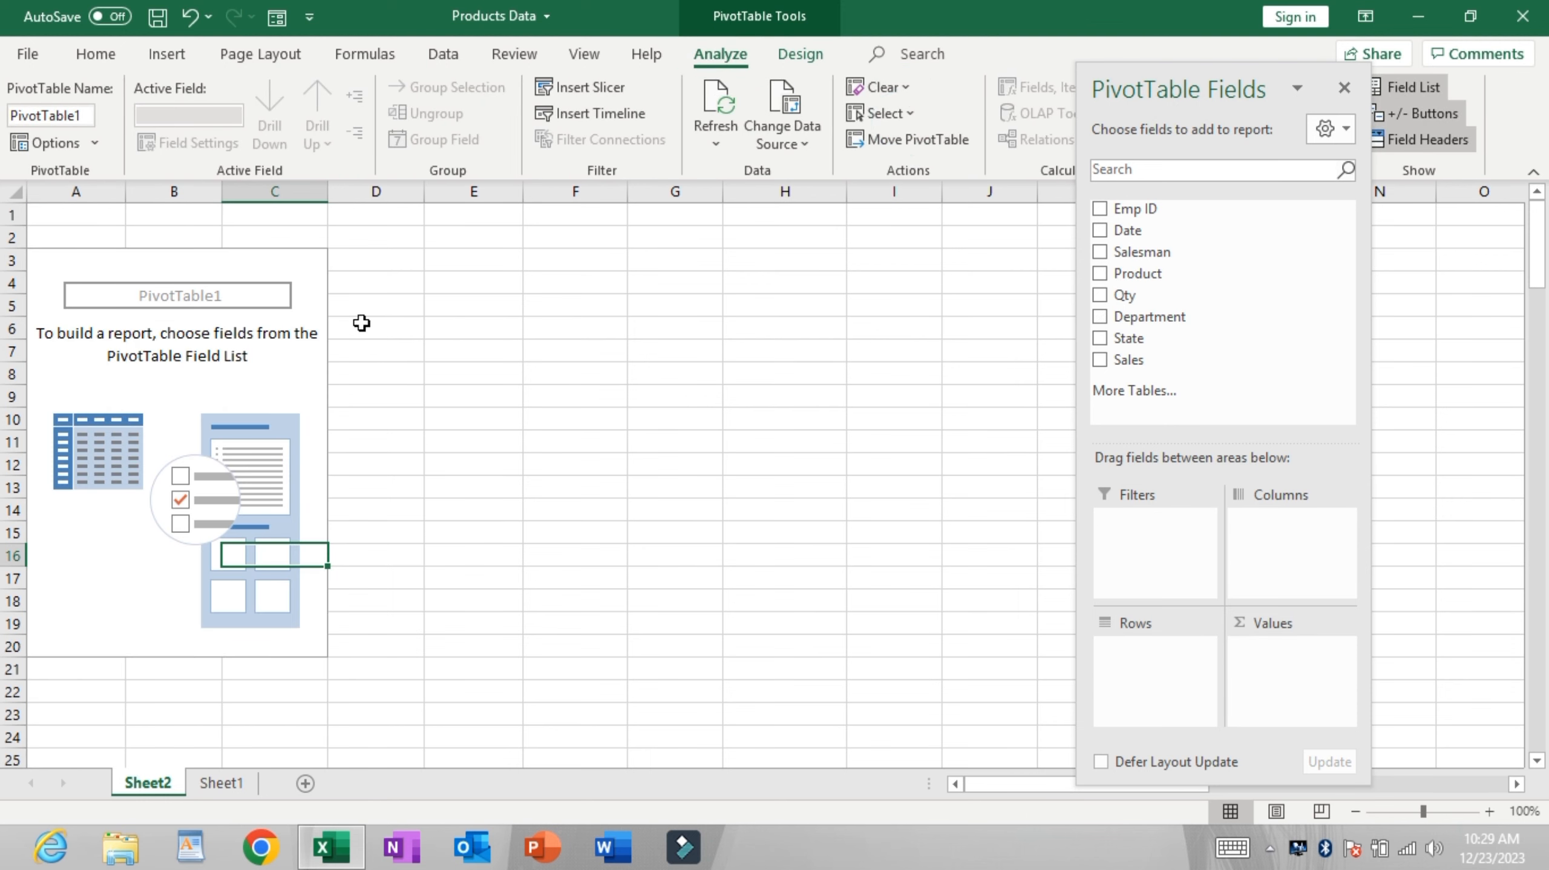
Step: Rebuild the PivotTable with Product in the rows, Department in the columns and Sales in the values
left_click(278, 329)
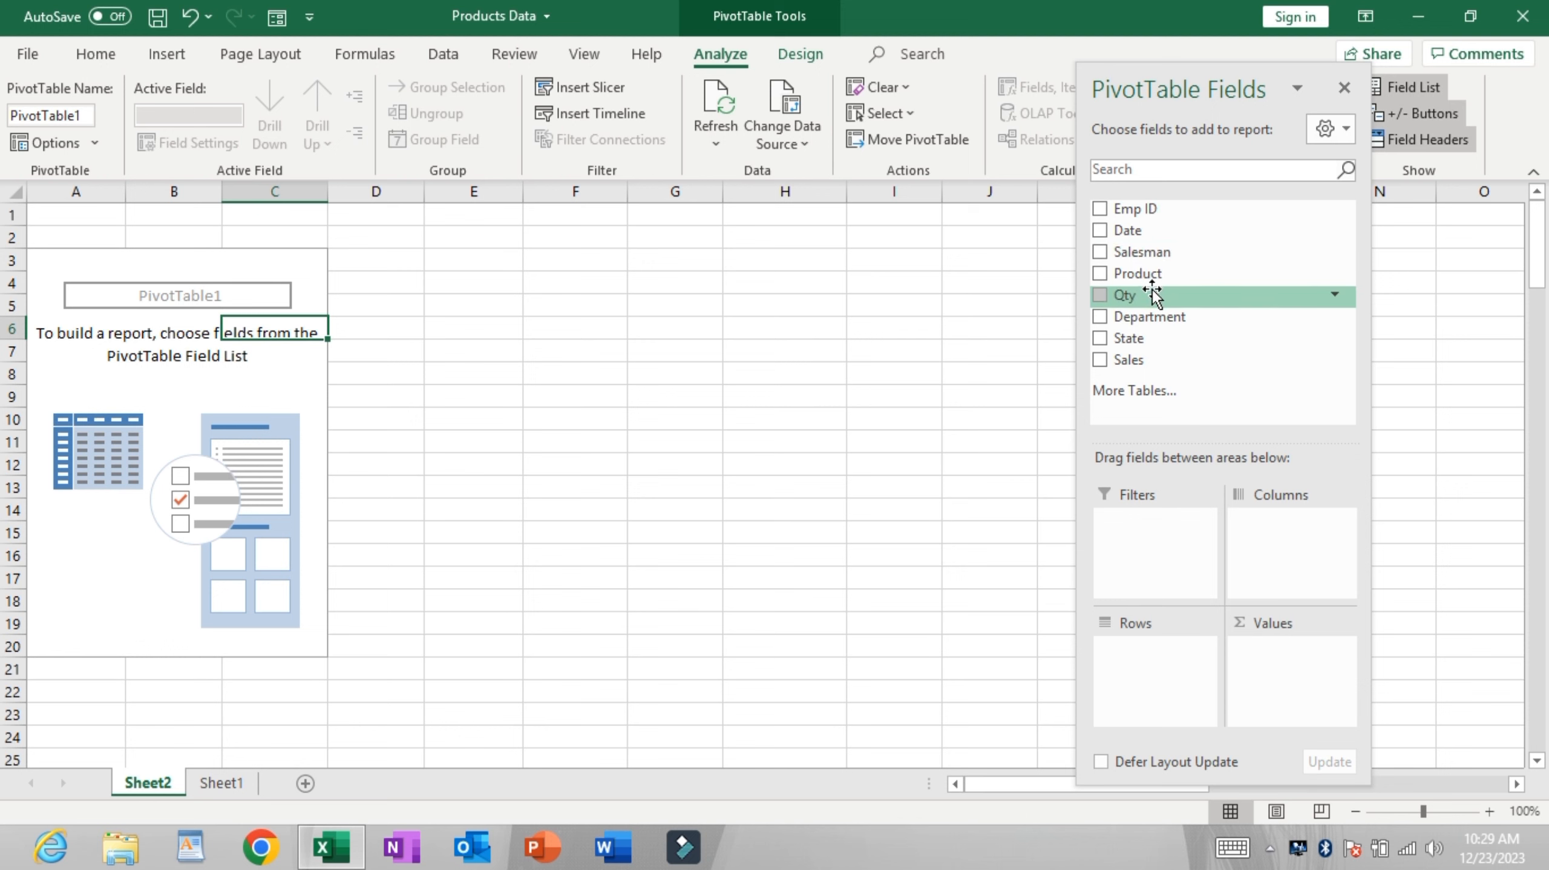
left_click_drag(1136, 273, 1155, 671)
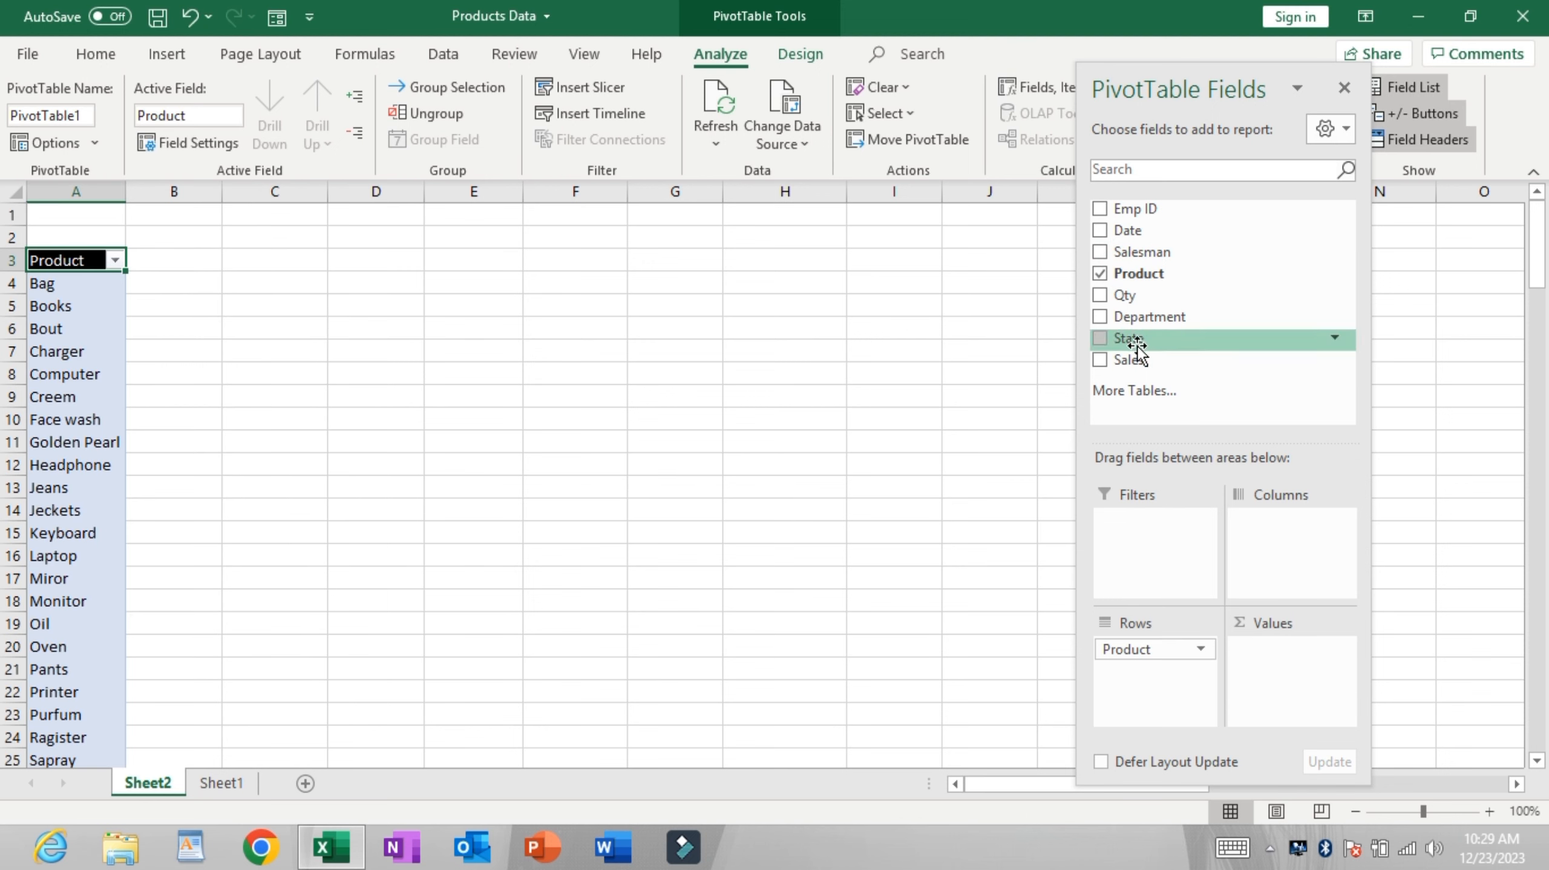
left_click_drag(1131, 316, 1288, 533)
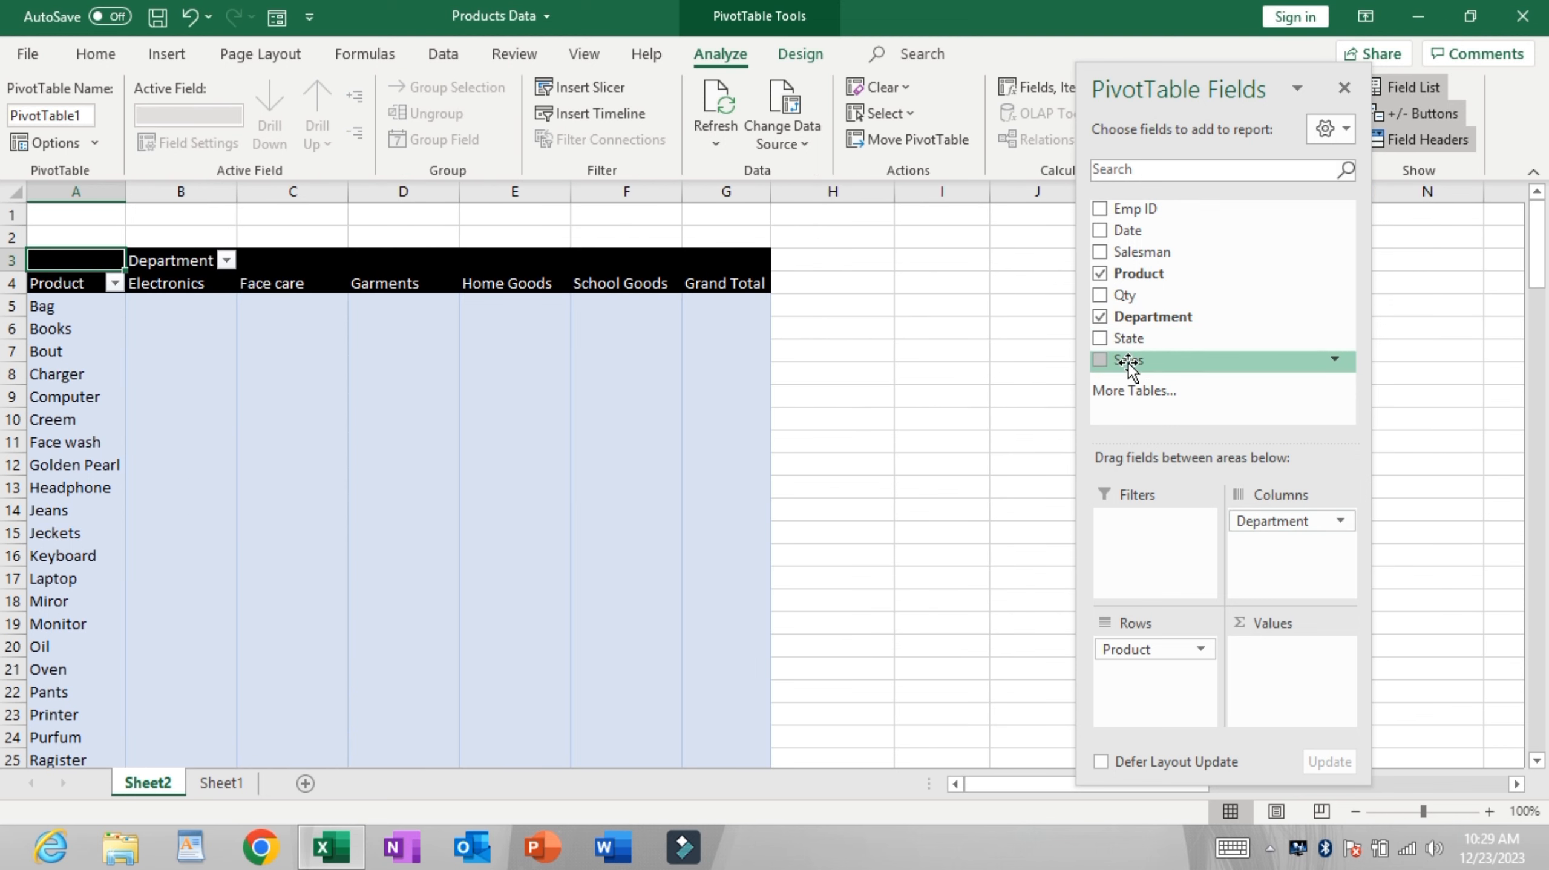
left_click_drag(1132, 363, 1280, 649)
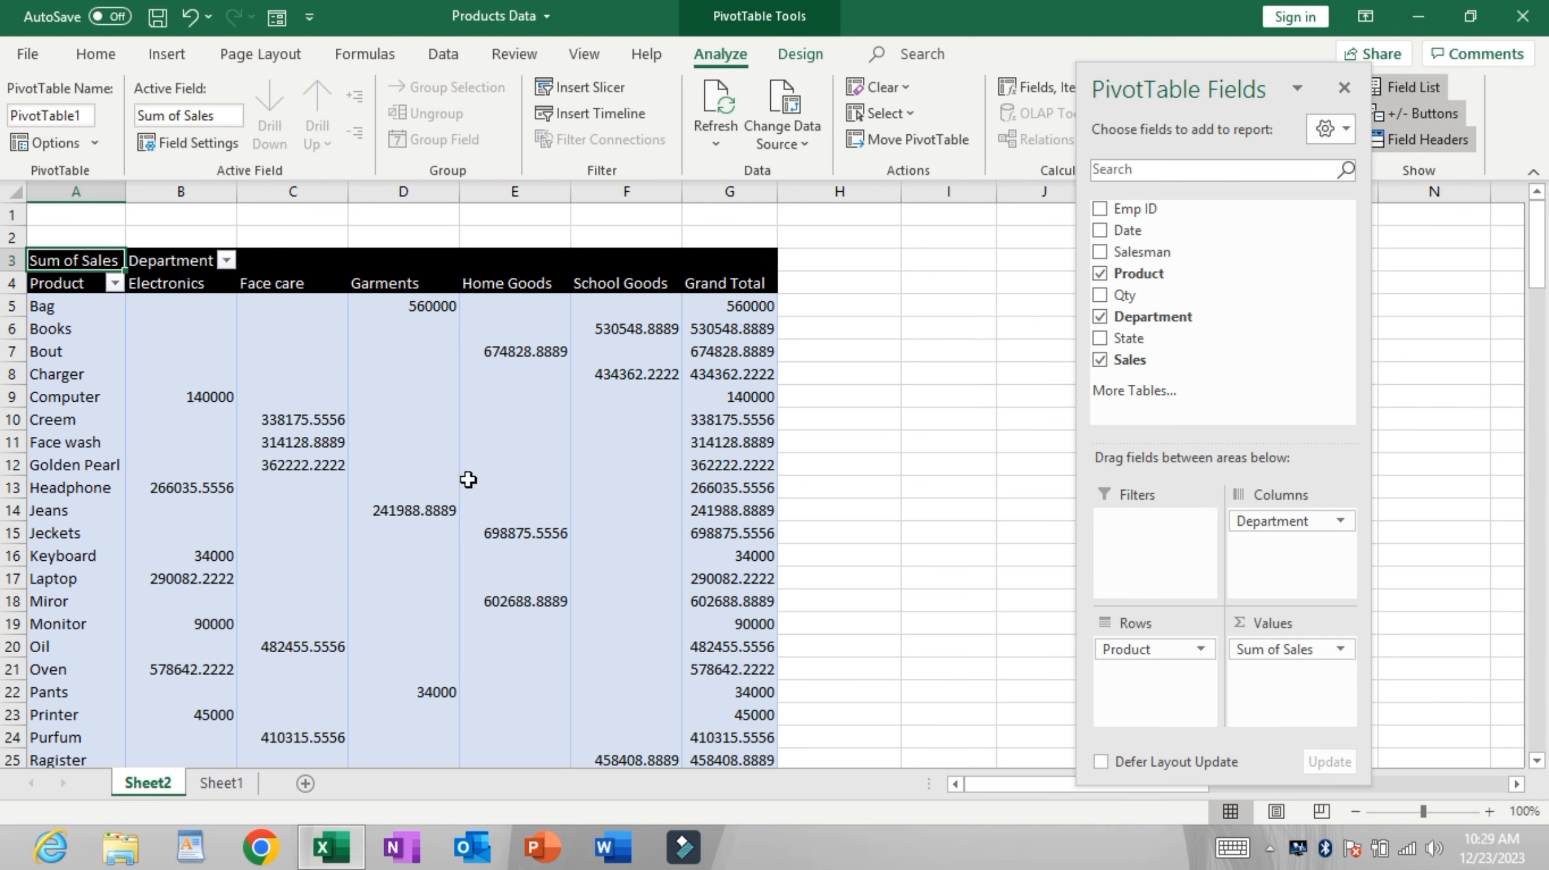
left_click_drag(73, 260, 127, 336)
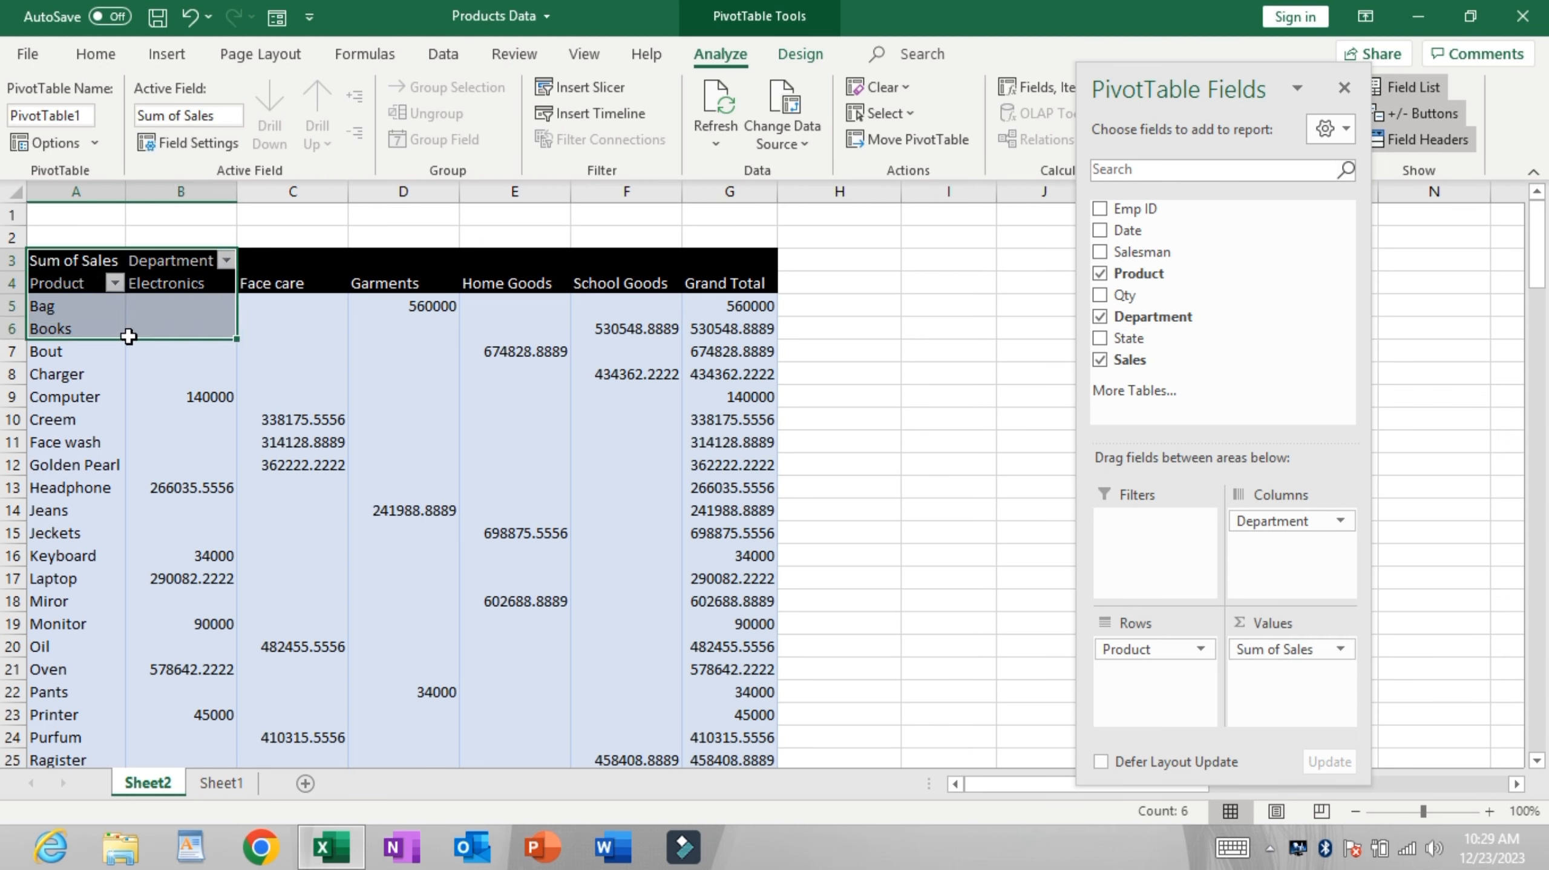
Step: Add borders to all cells of the PivotTable from the Product header row down to the Grand Total row
left_click(114, 426)
left_click_drag(69, 284, 749, 715)
left_click(110, 55)
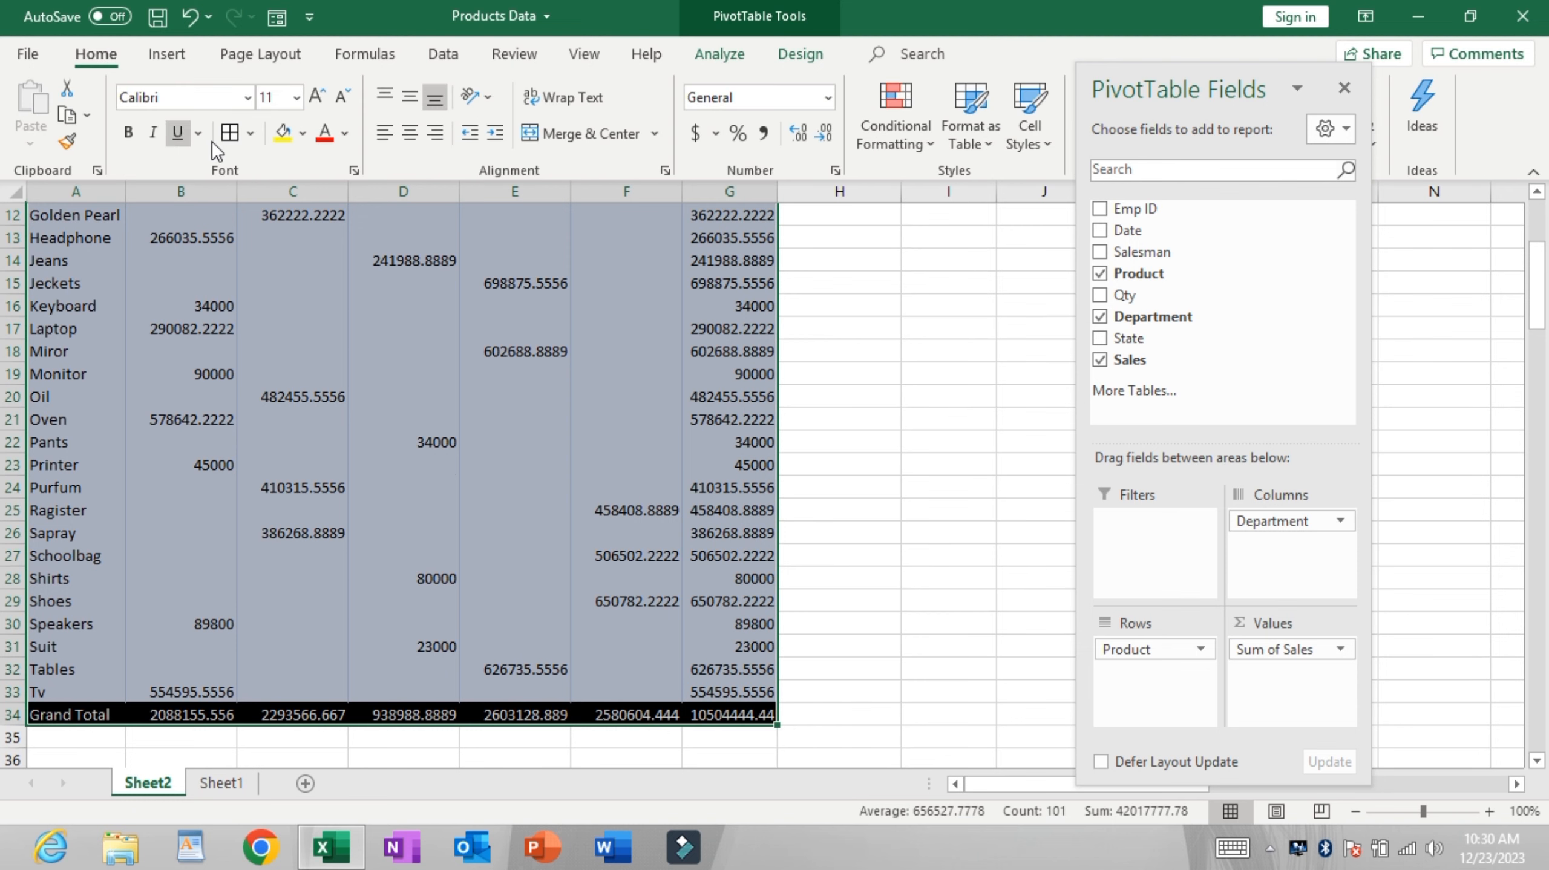
left_click(230, 132)
scroll(241, 268, "up", 4)
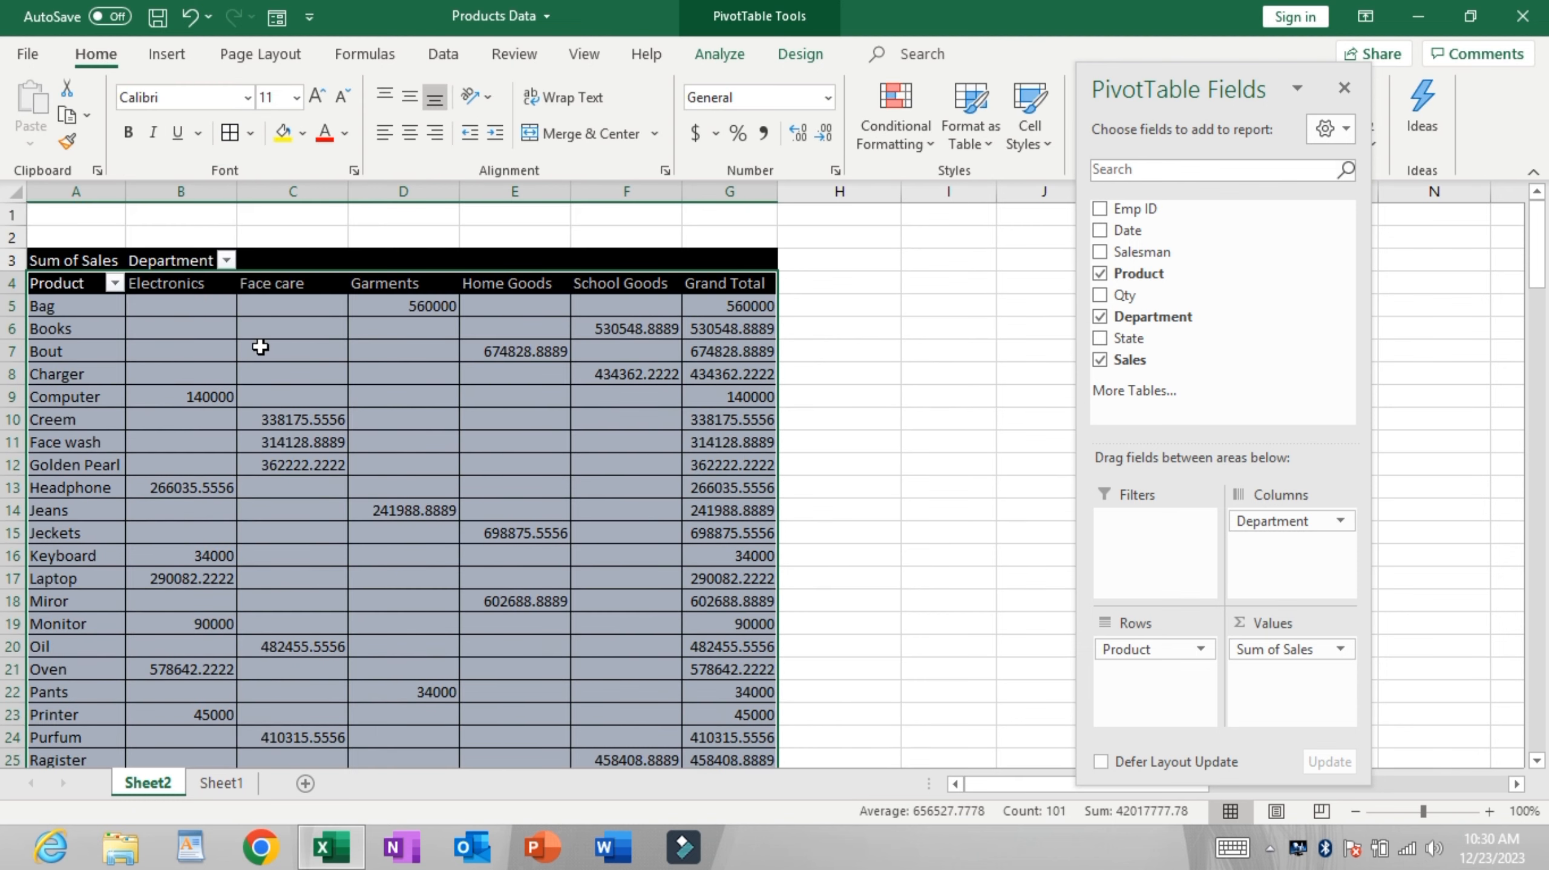
left_click(260, 347)
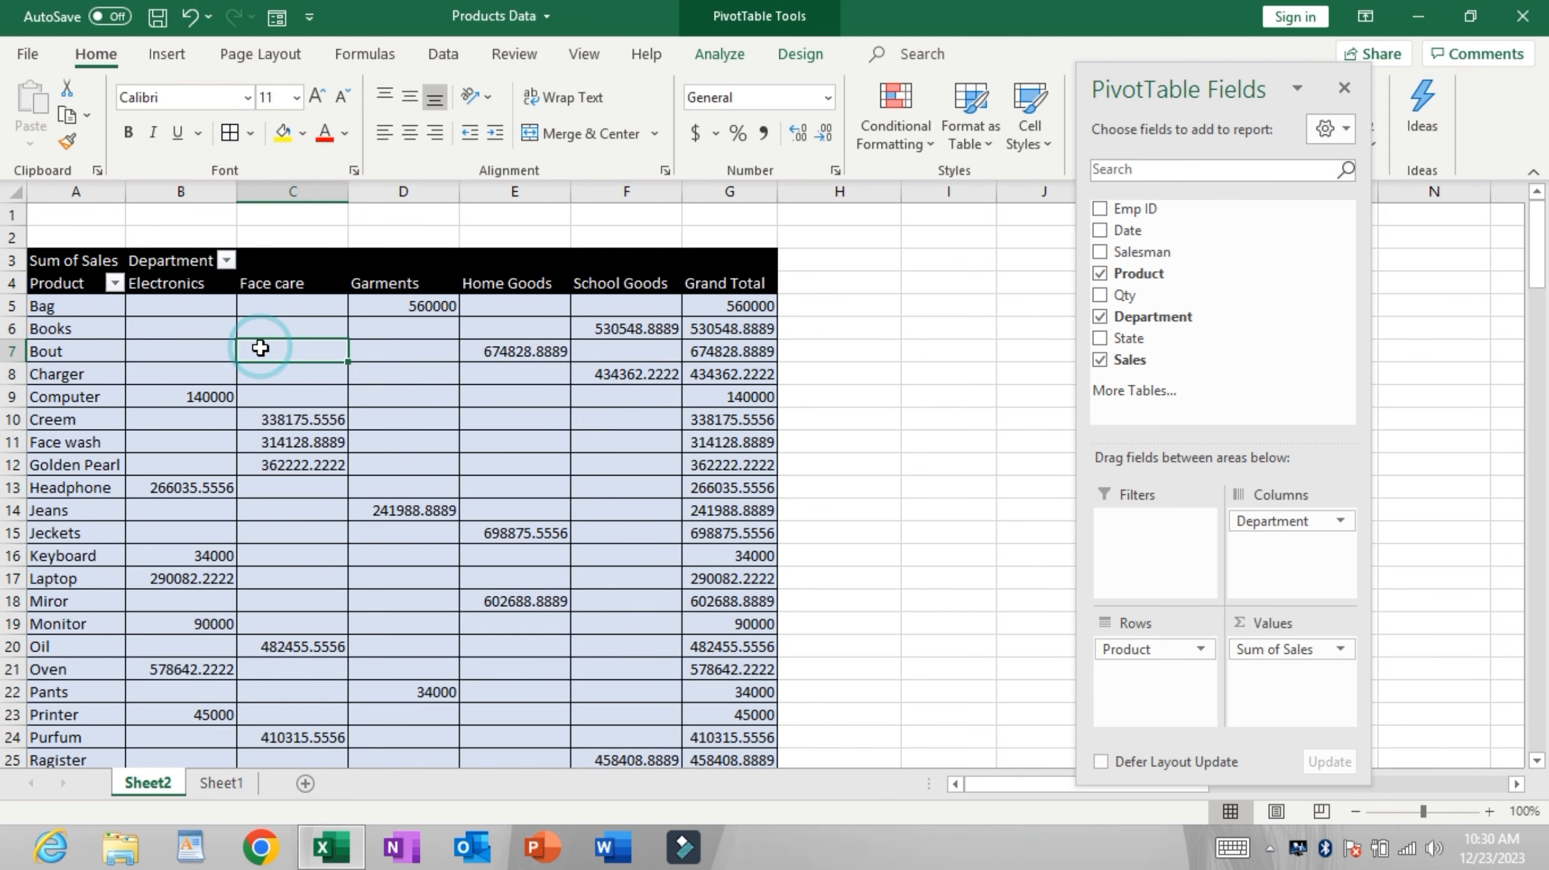
Step: Examine the blank cells across the department columns of the PivotTable
left_click(279, 312)
left_click(598, 311)
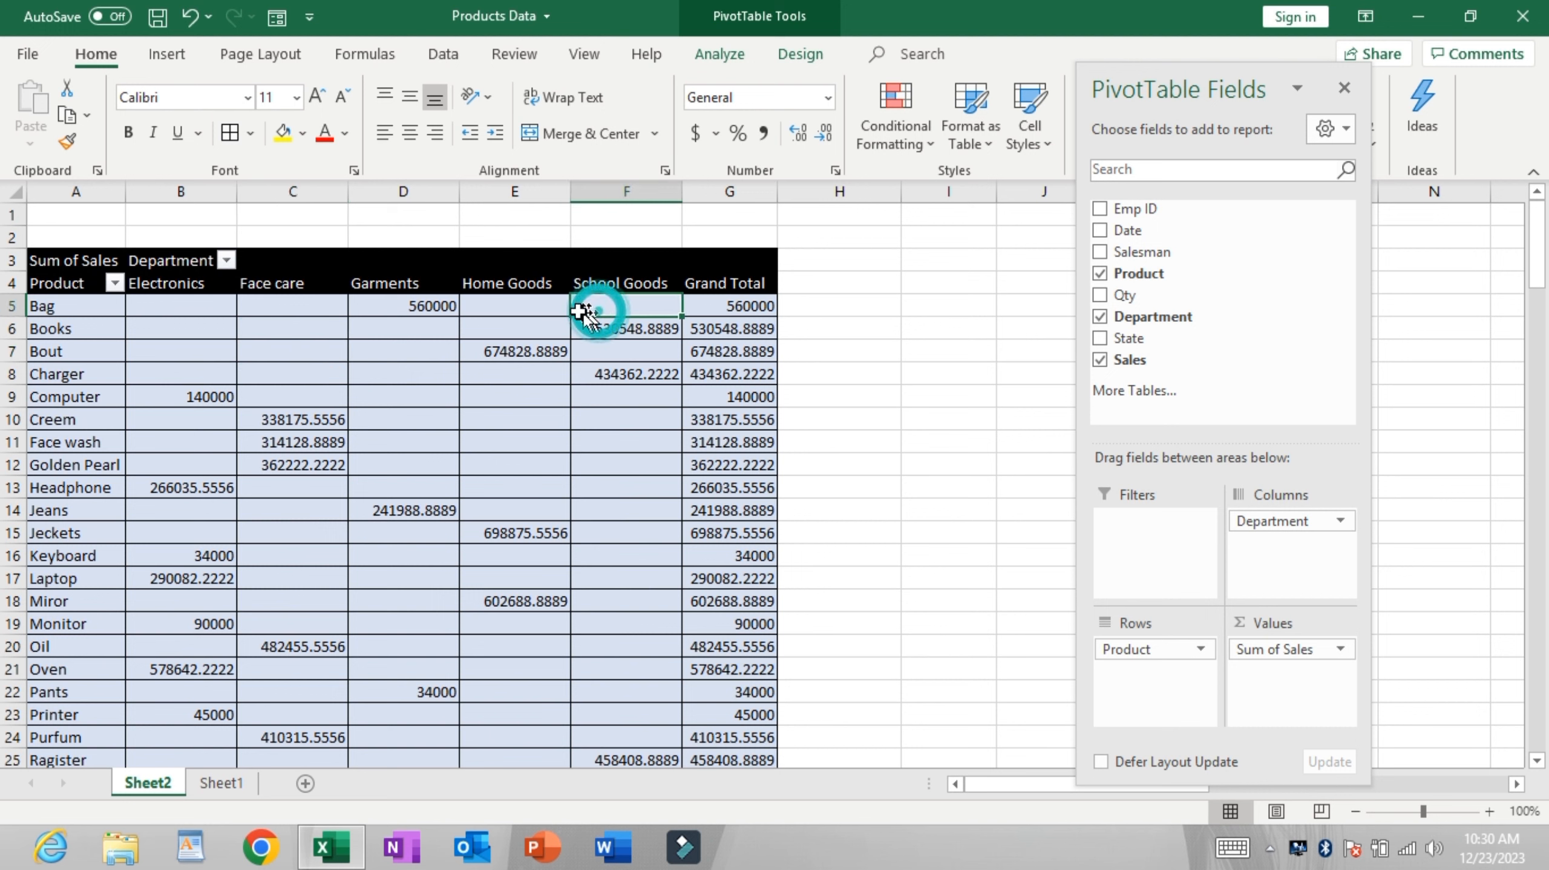
left_click(542, 308)
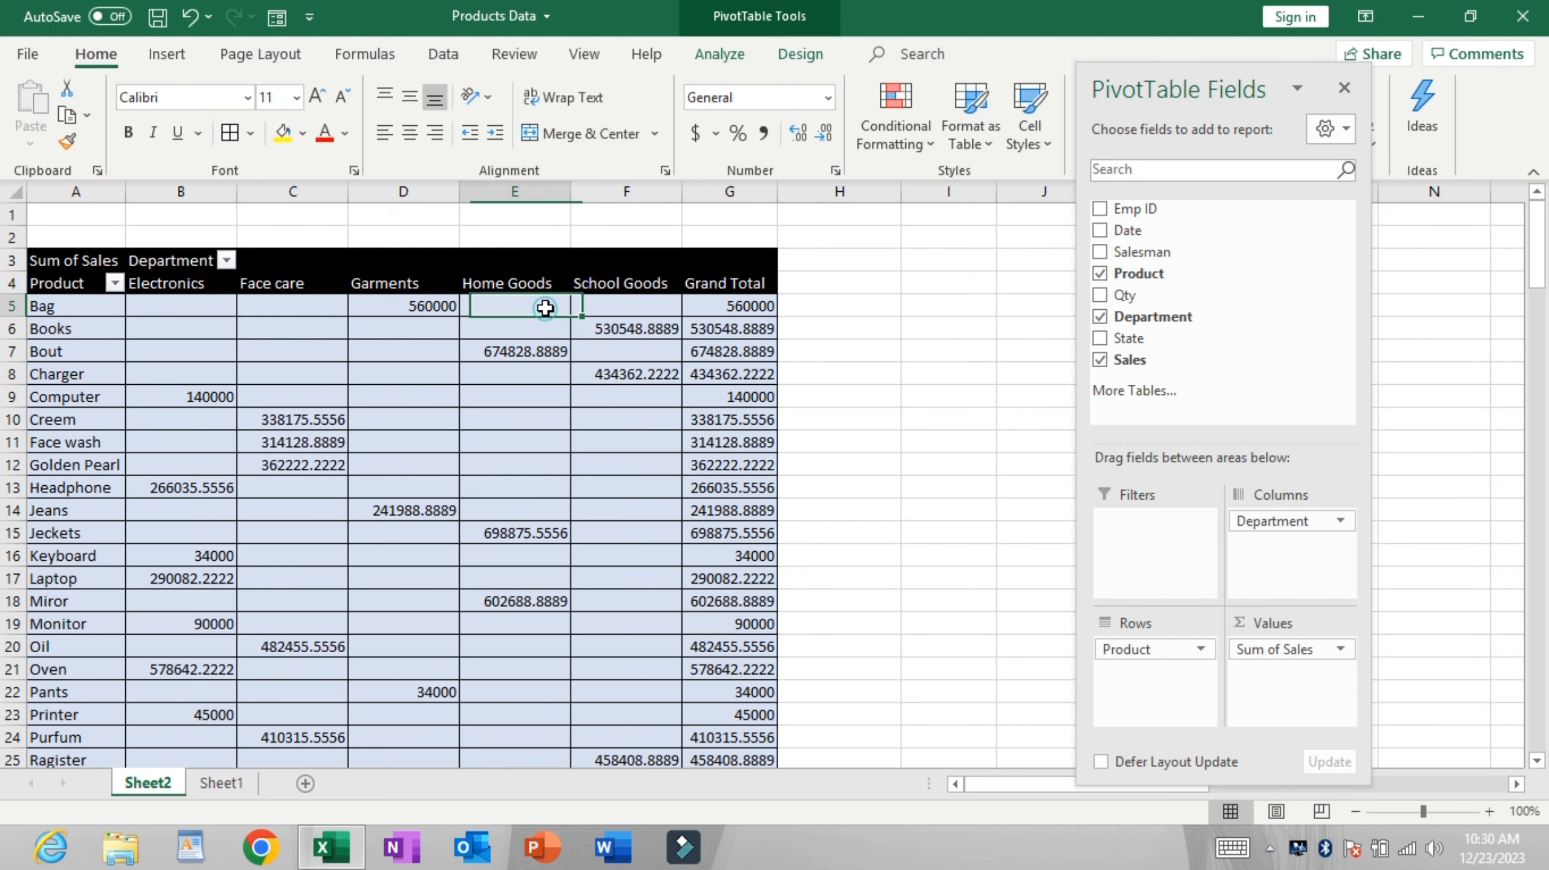
left_click(148, 303)
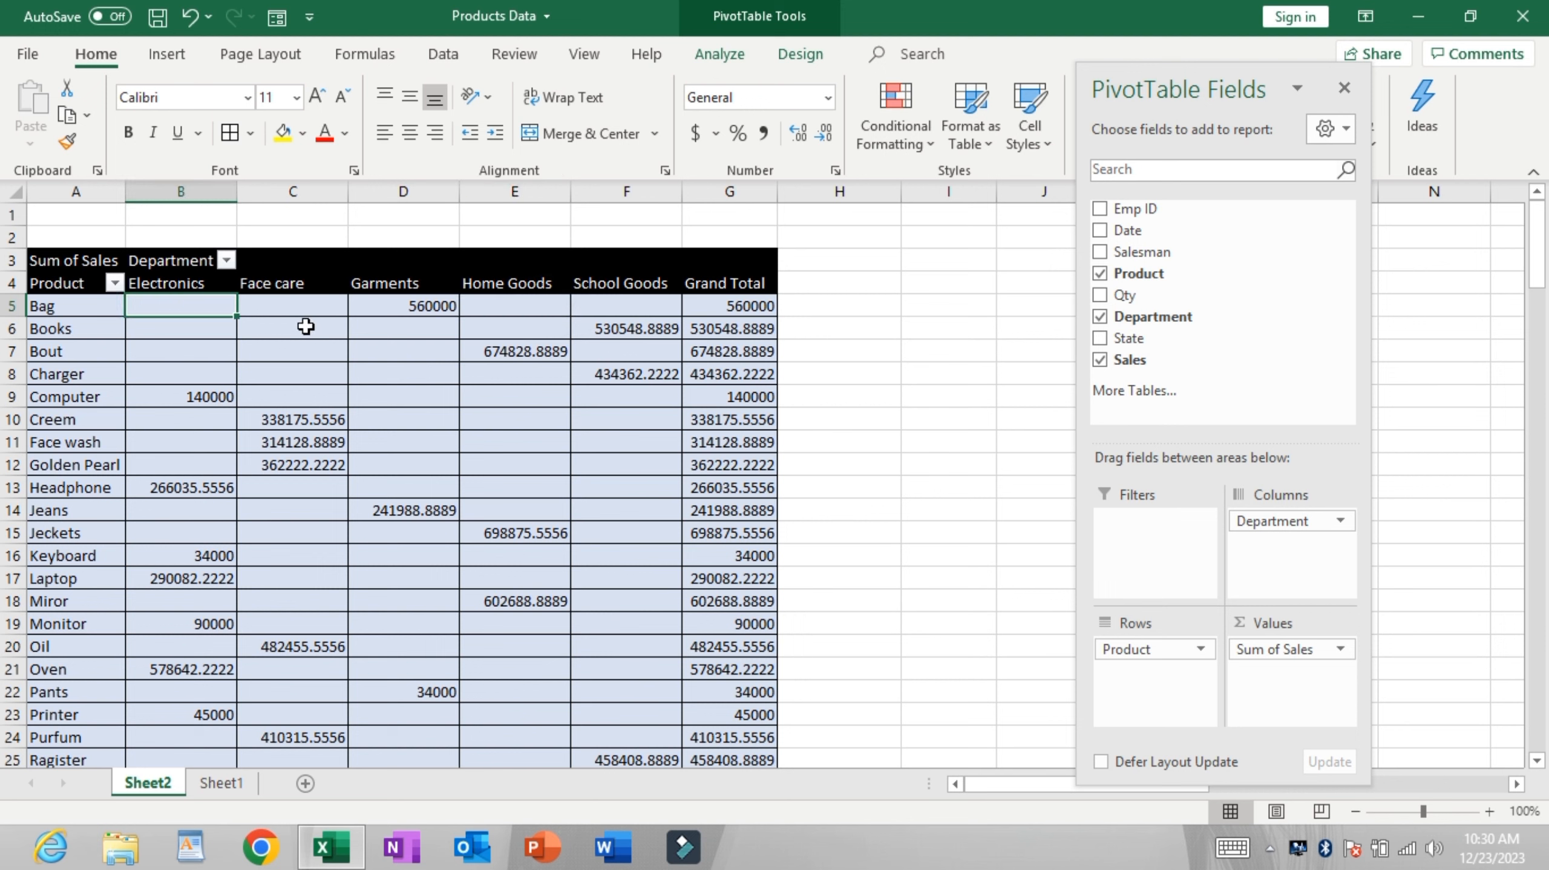
left_click_drag(305, 329, 313, 373)
left_click_drag(396, 350, 625, 694)
left_click(471, 457)
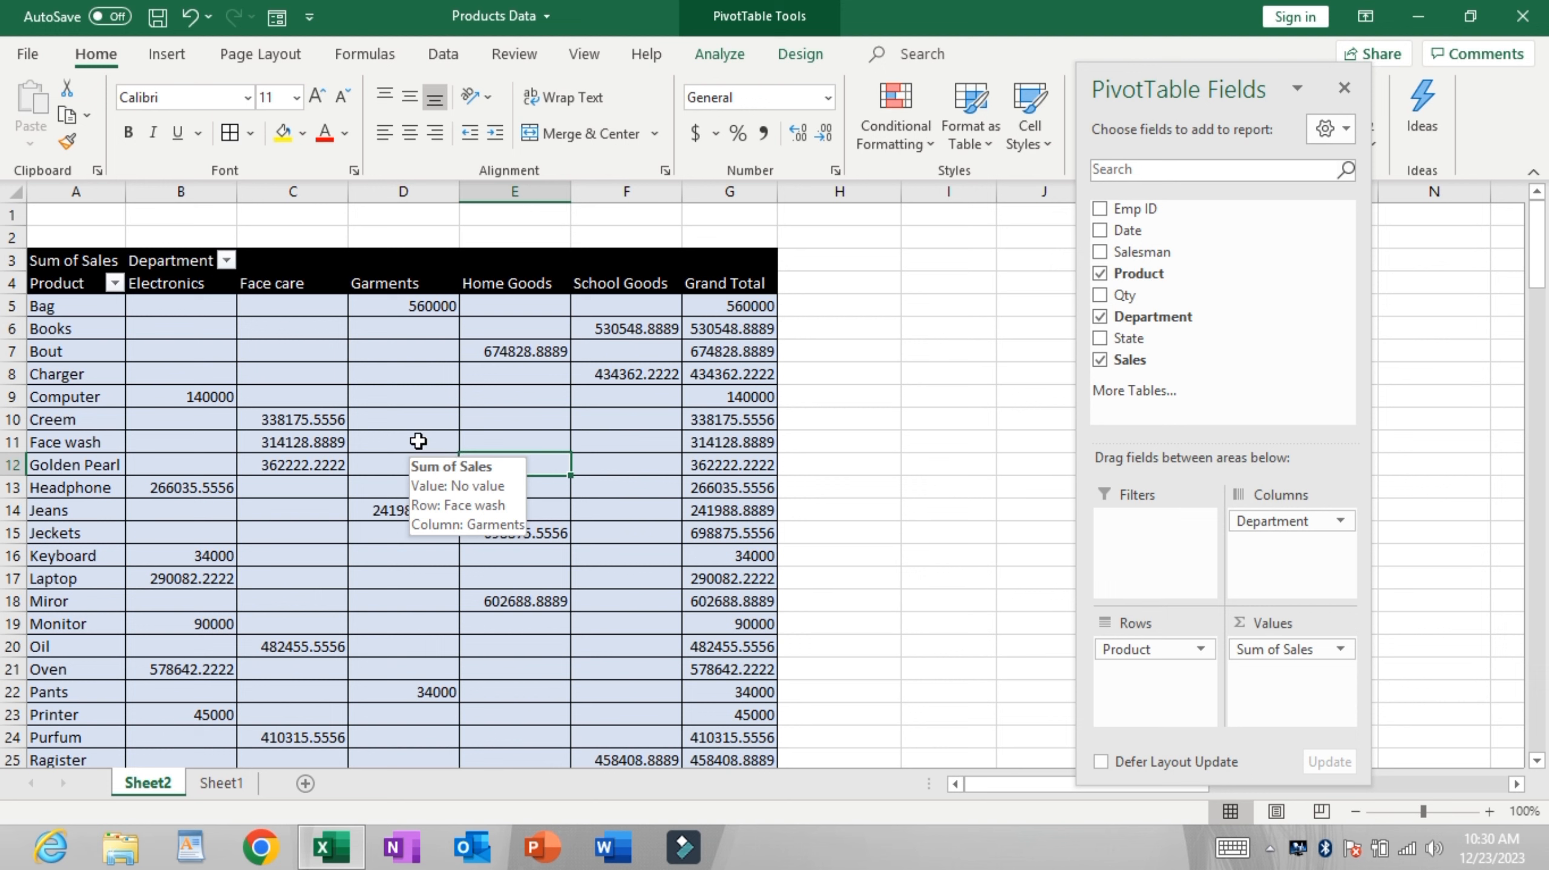
Step: Set the PivotTable options to show N/A in empty cells
right_click(418, 441)
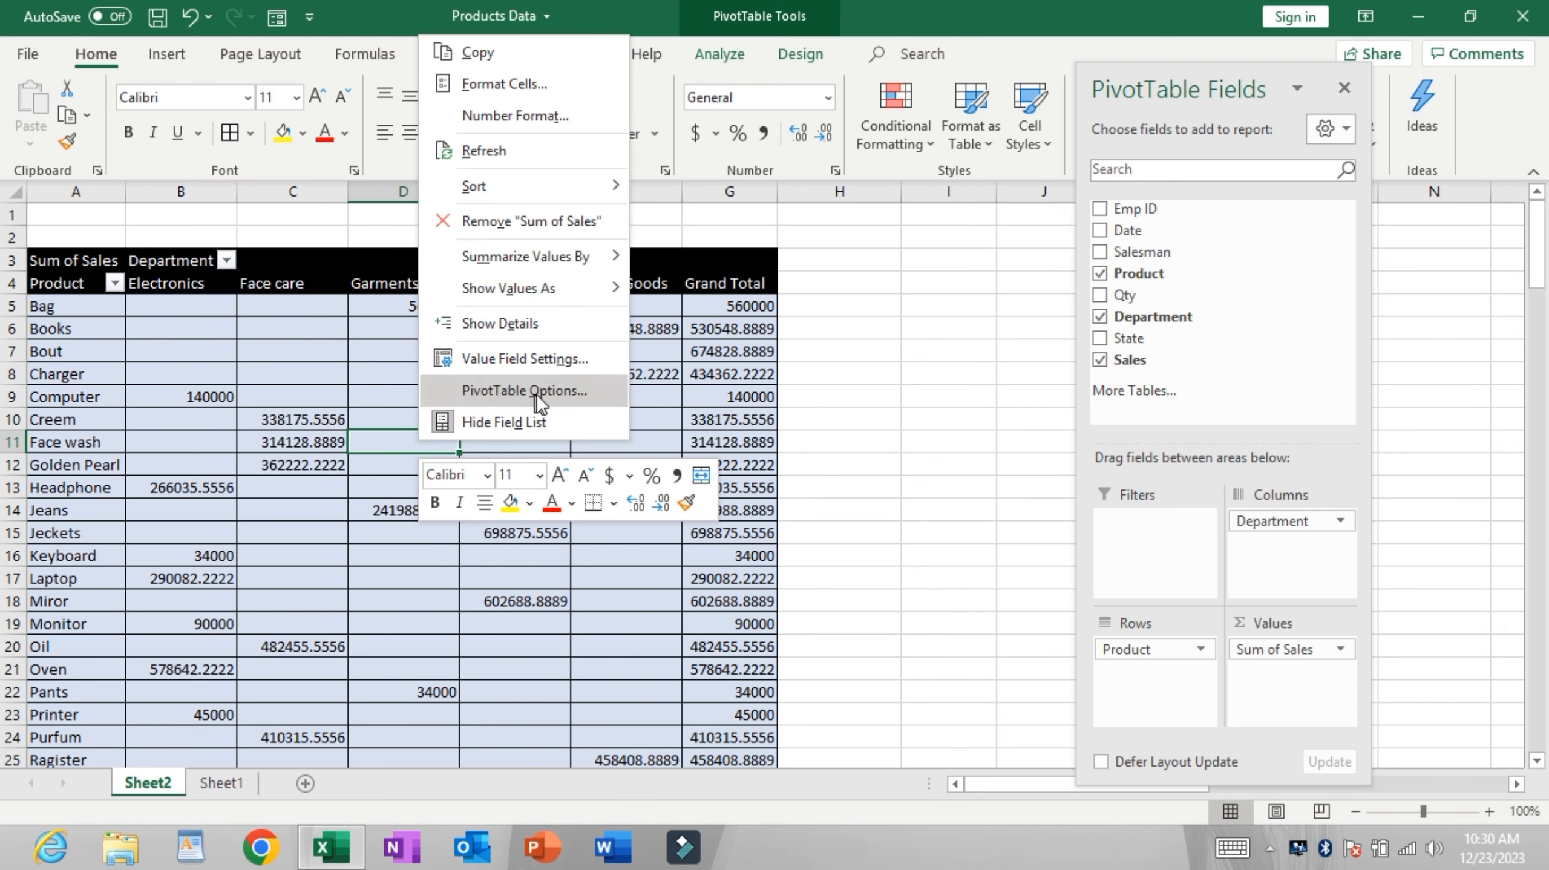
left_click(566, 393)
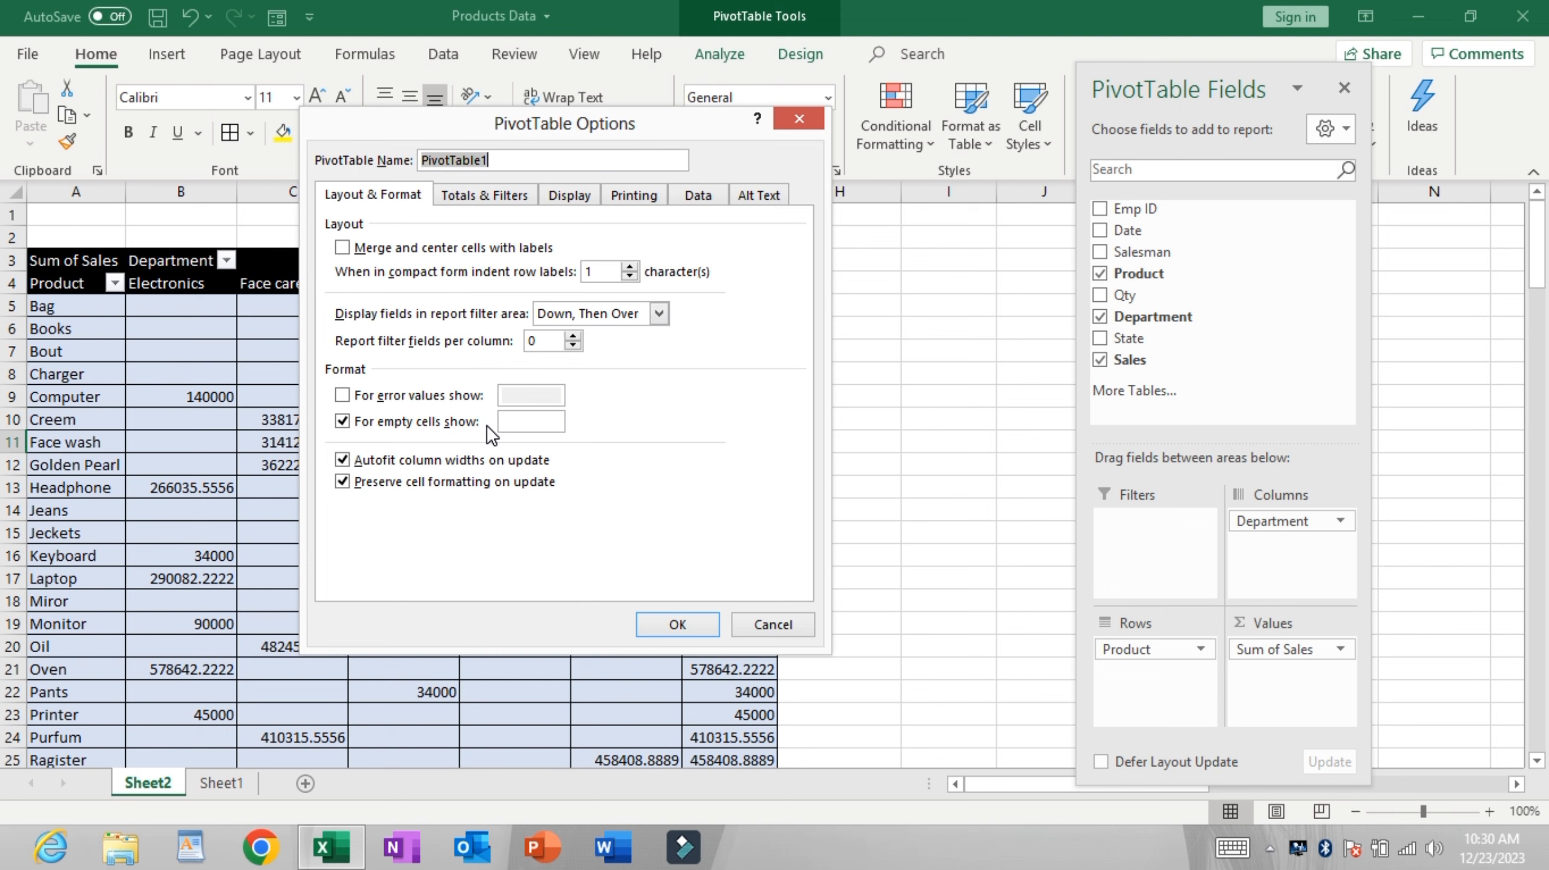
left_click(509, 422)
left_click(678, 628)
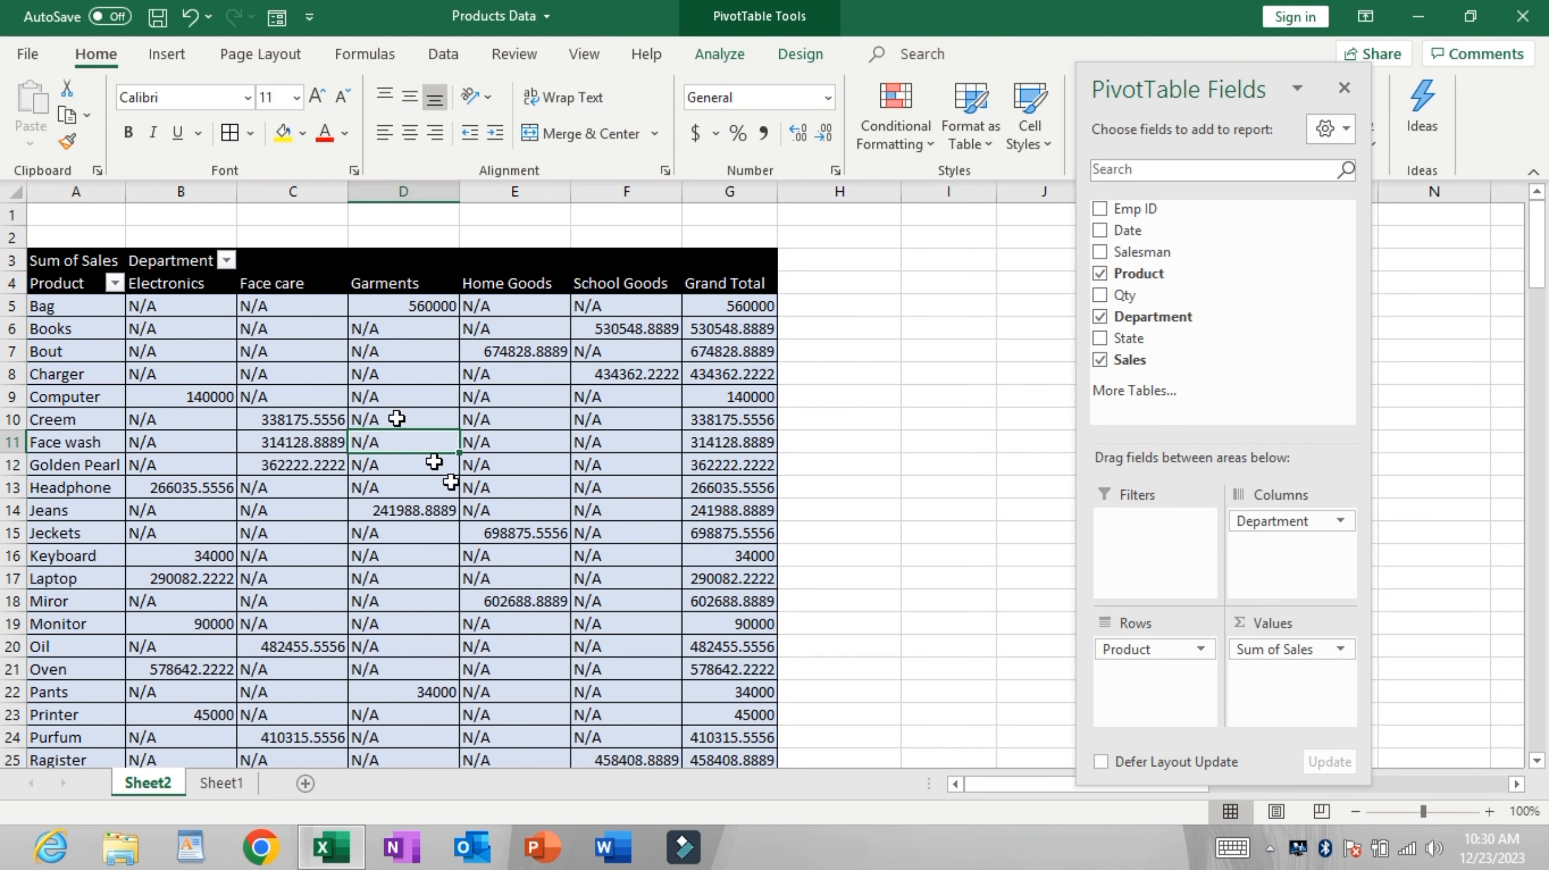
left_click_drag(323, 332, 399, 418)
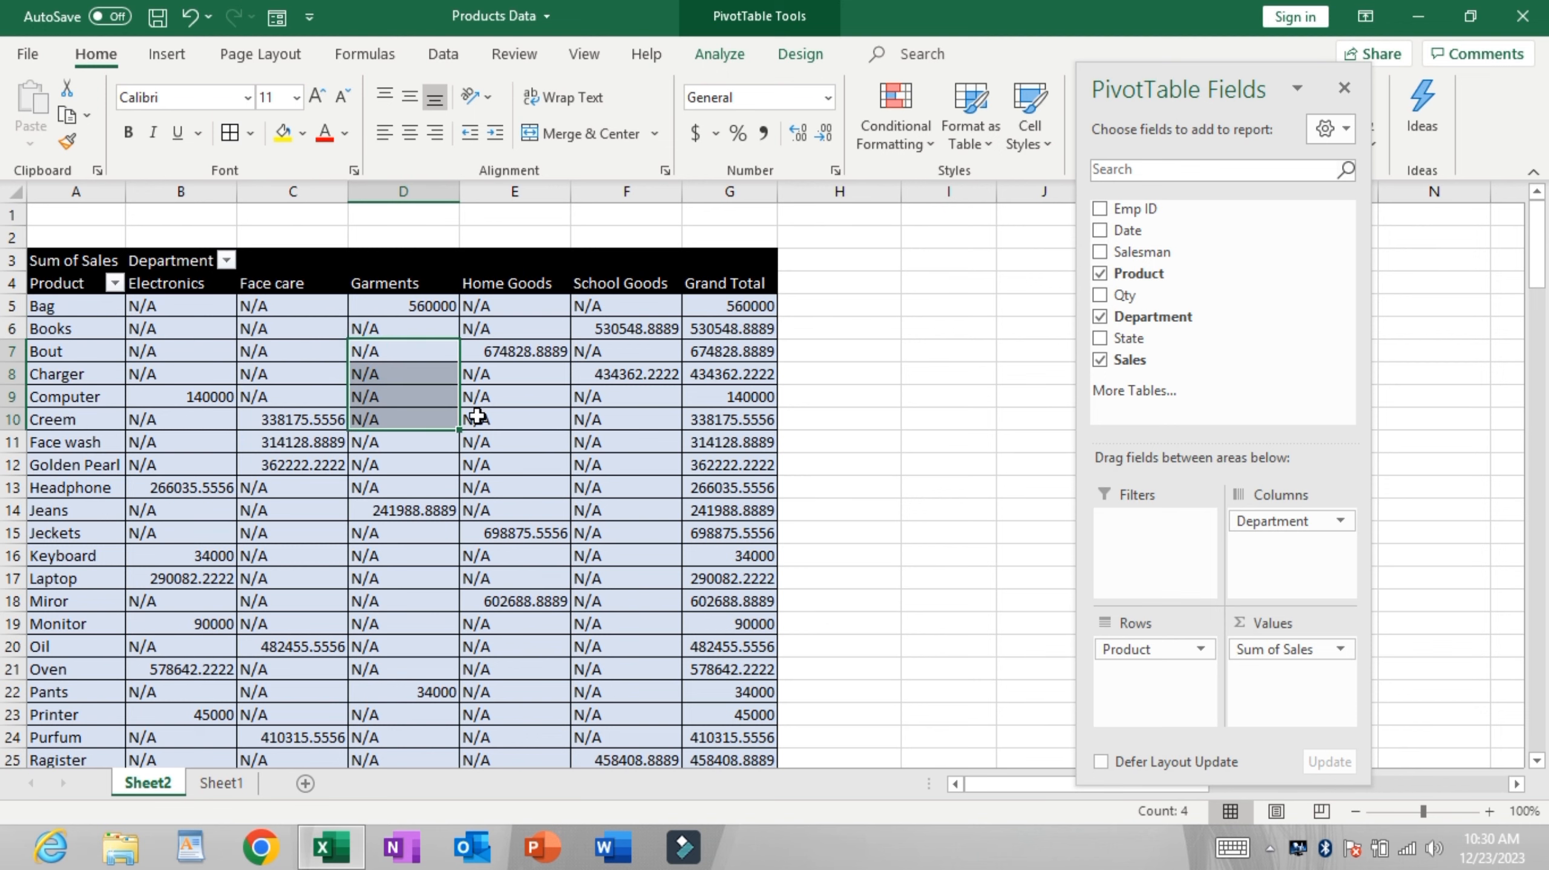
left_click_drag(492, 400, 500, 445)
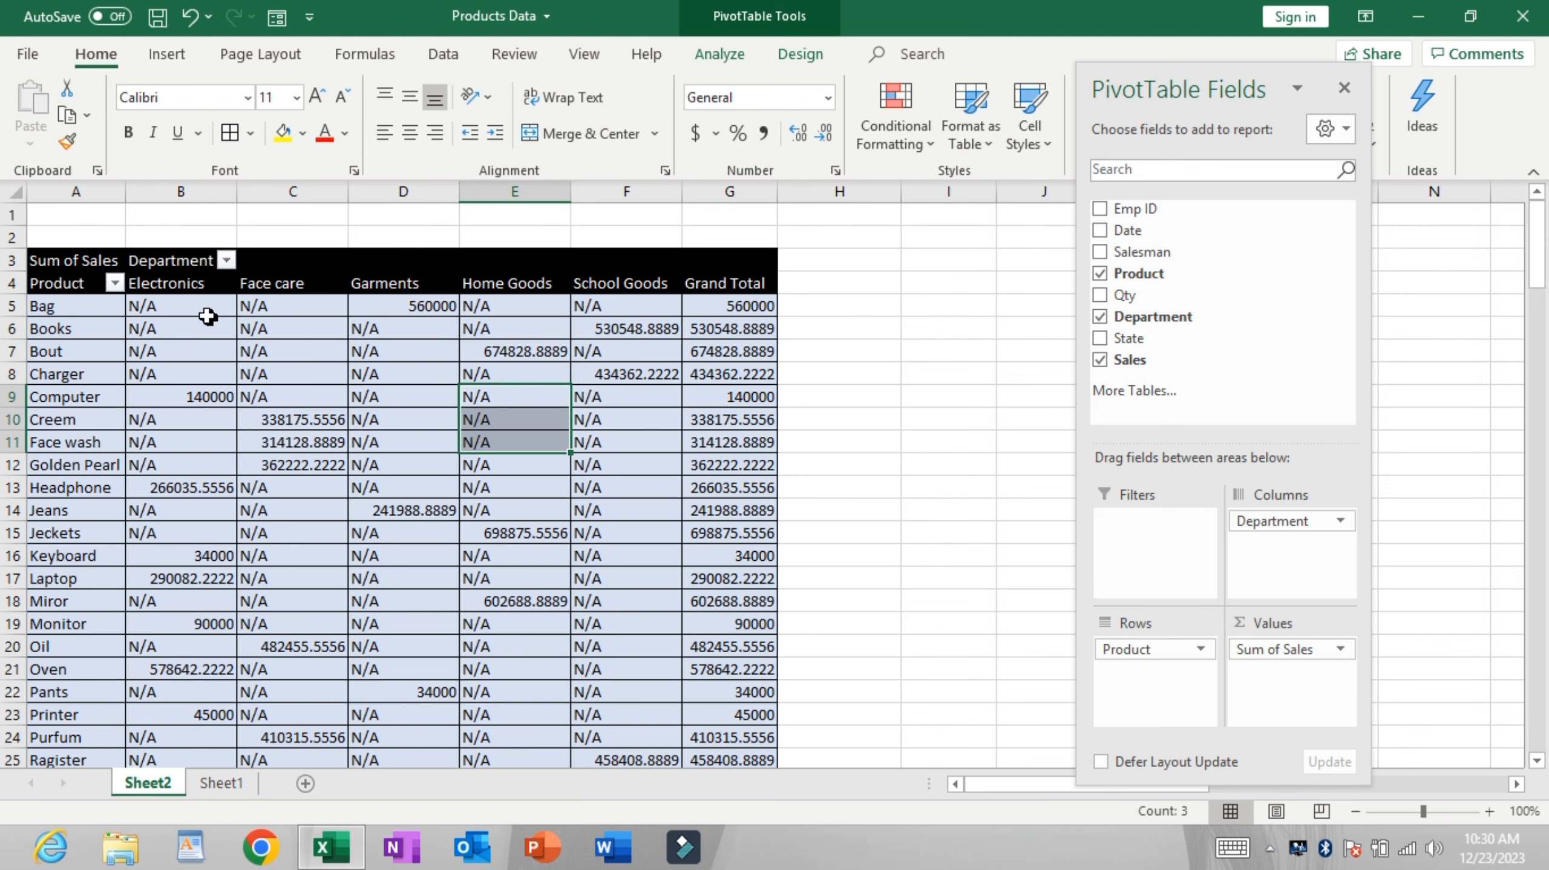
Step: Centre all PivotTable values horizontally and vertically, from the Bag row through the Grand Total row and column
left_click_drag(207, 311, 763, 692)
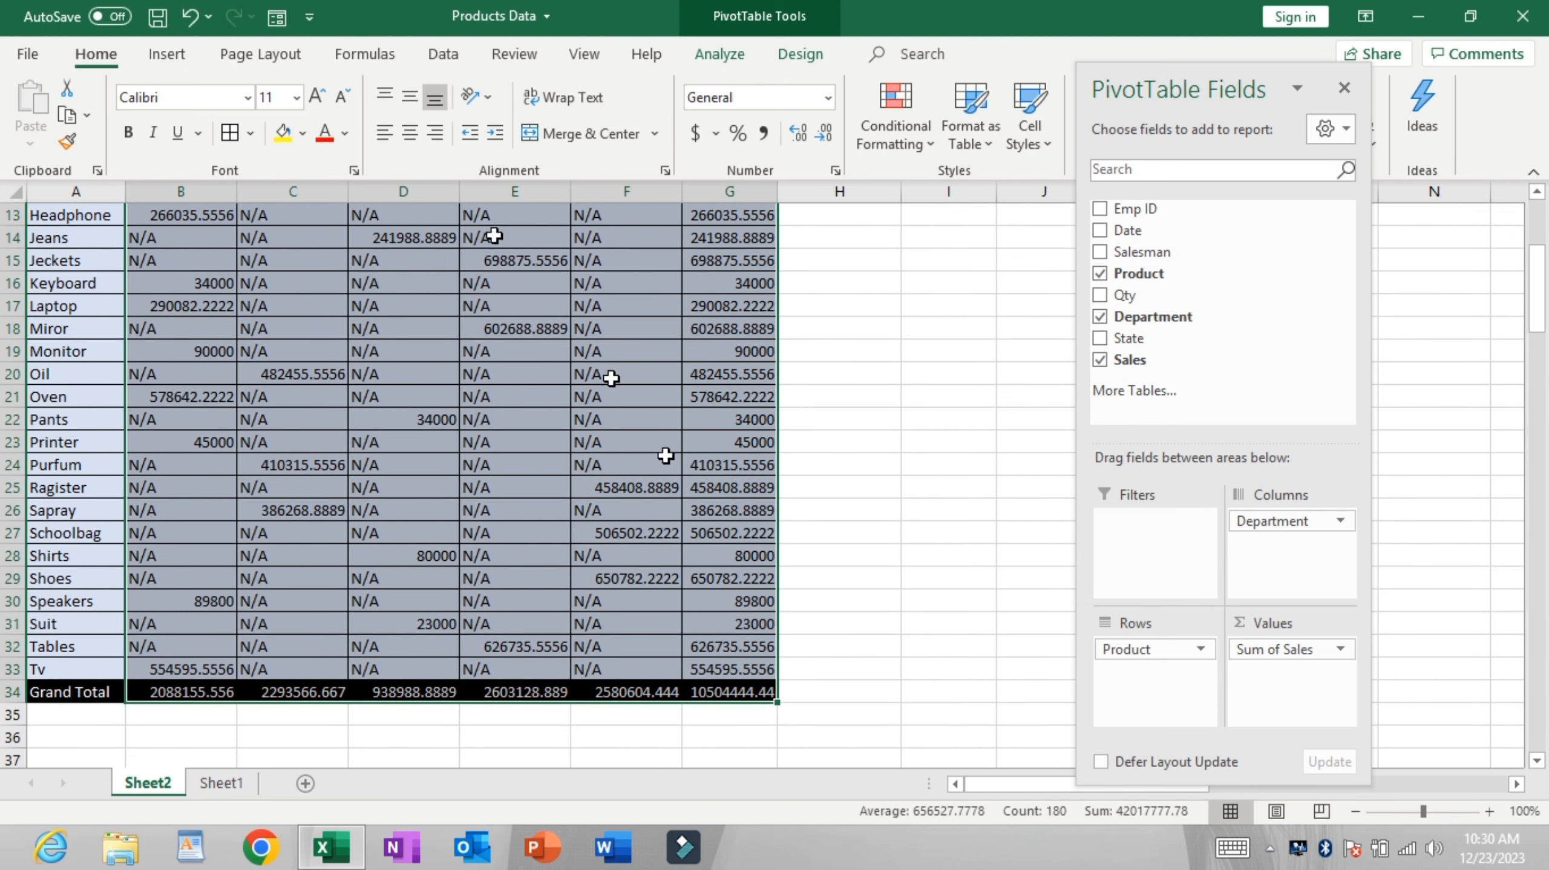
left_click(409, 101)
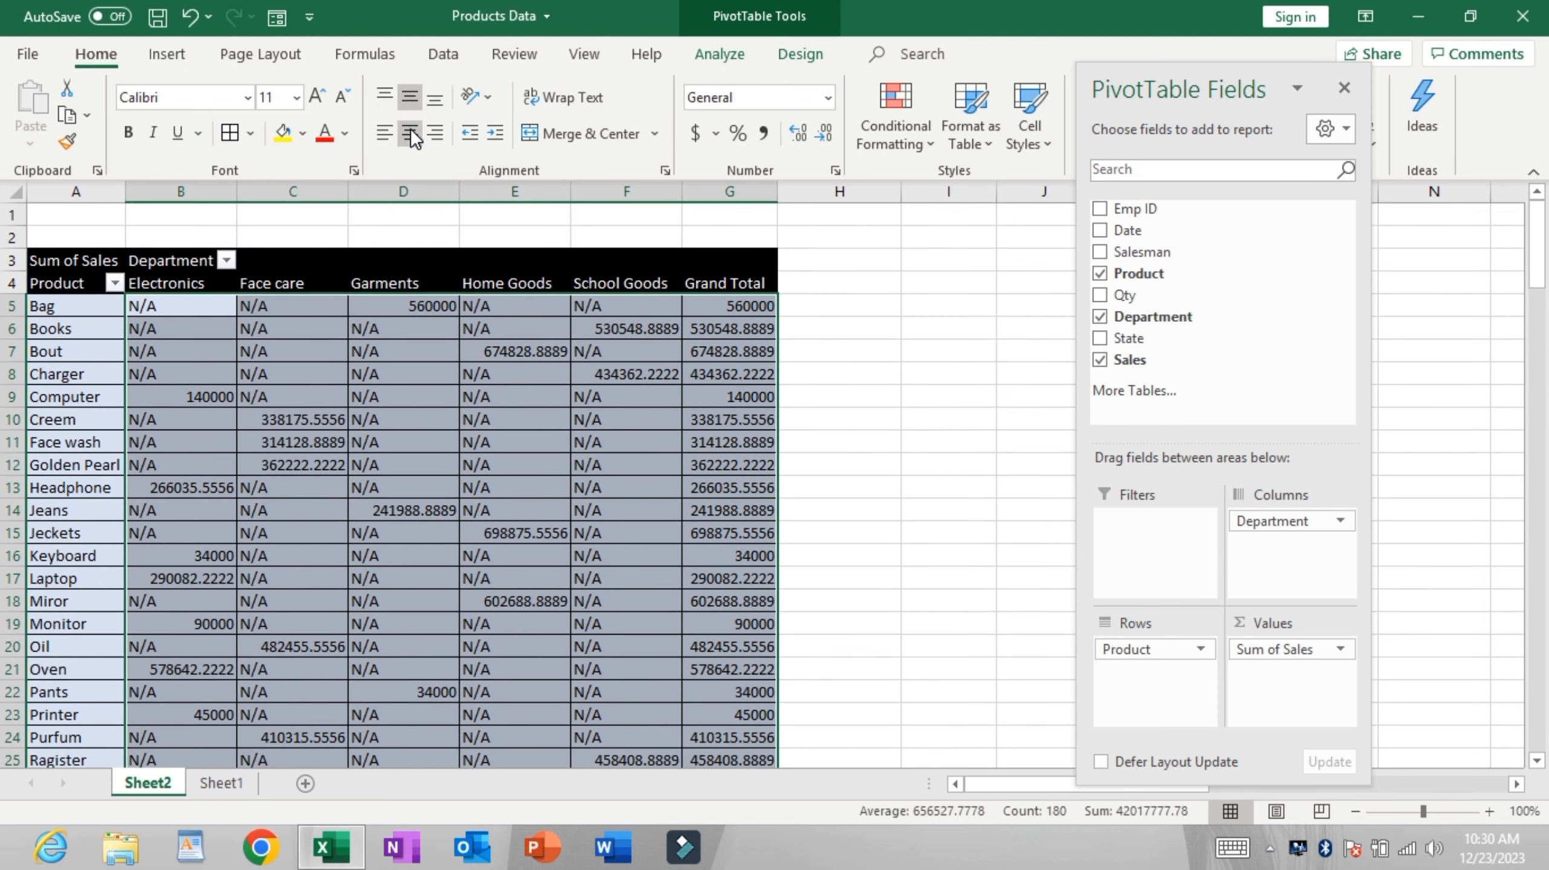
left_click(410, 129)
left_click(927, 416)
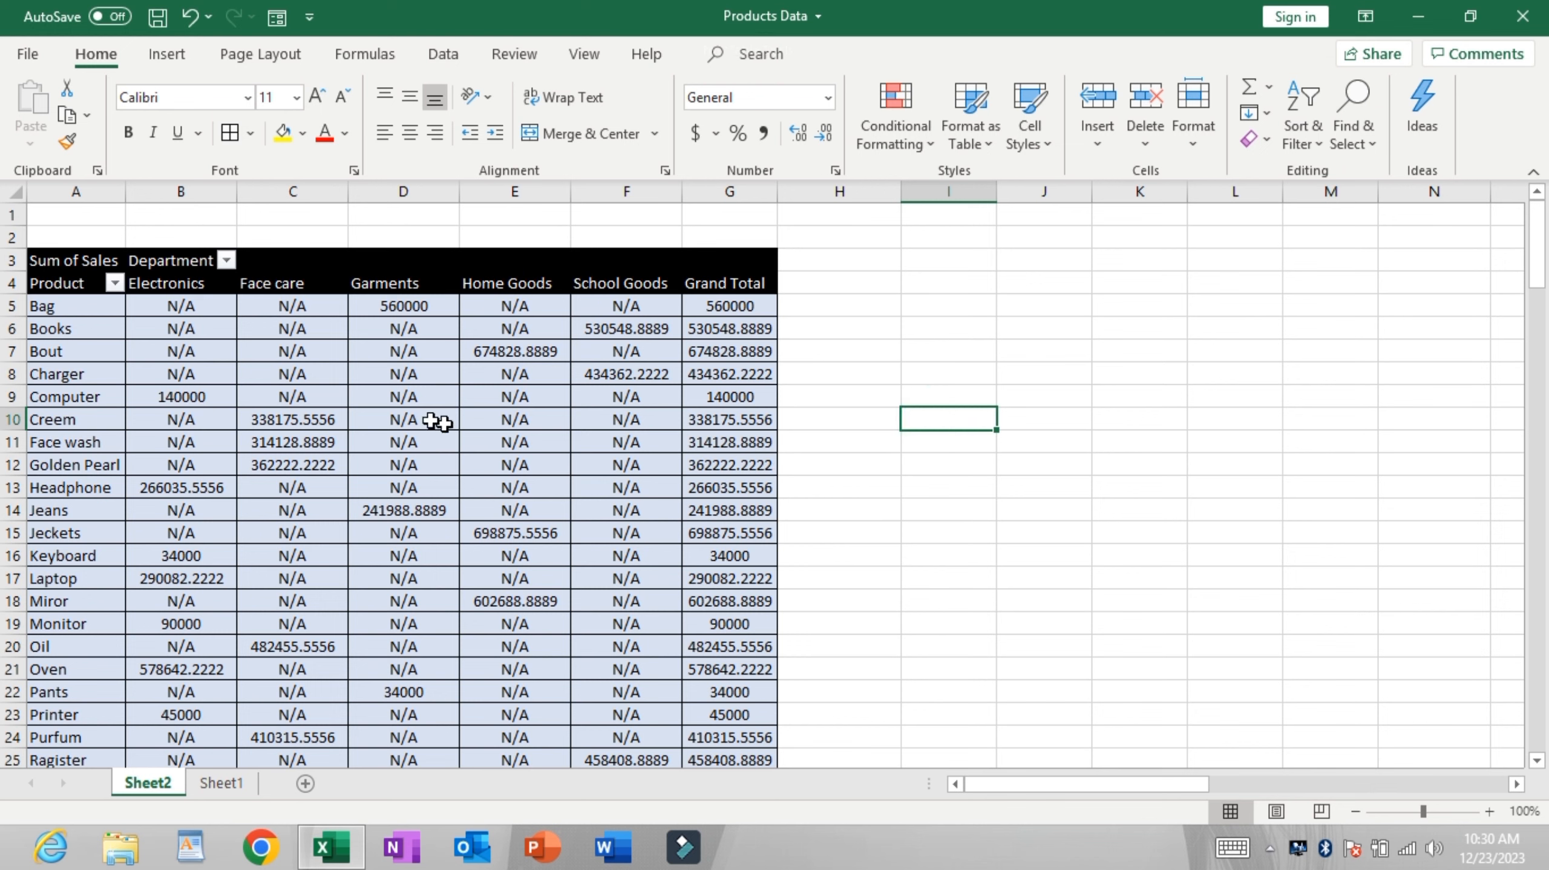
Step: Change the PivotTable options so that empty cells show 0, and check the cells across the departments
right_click(431, 418)
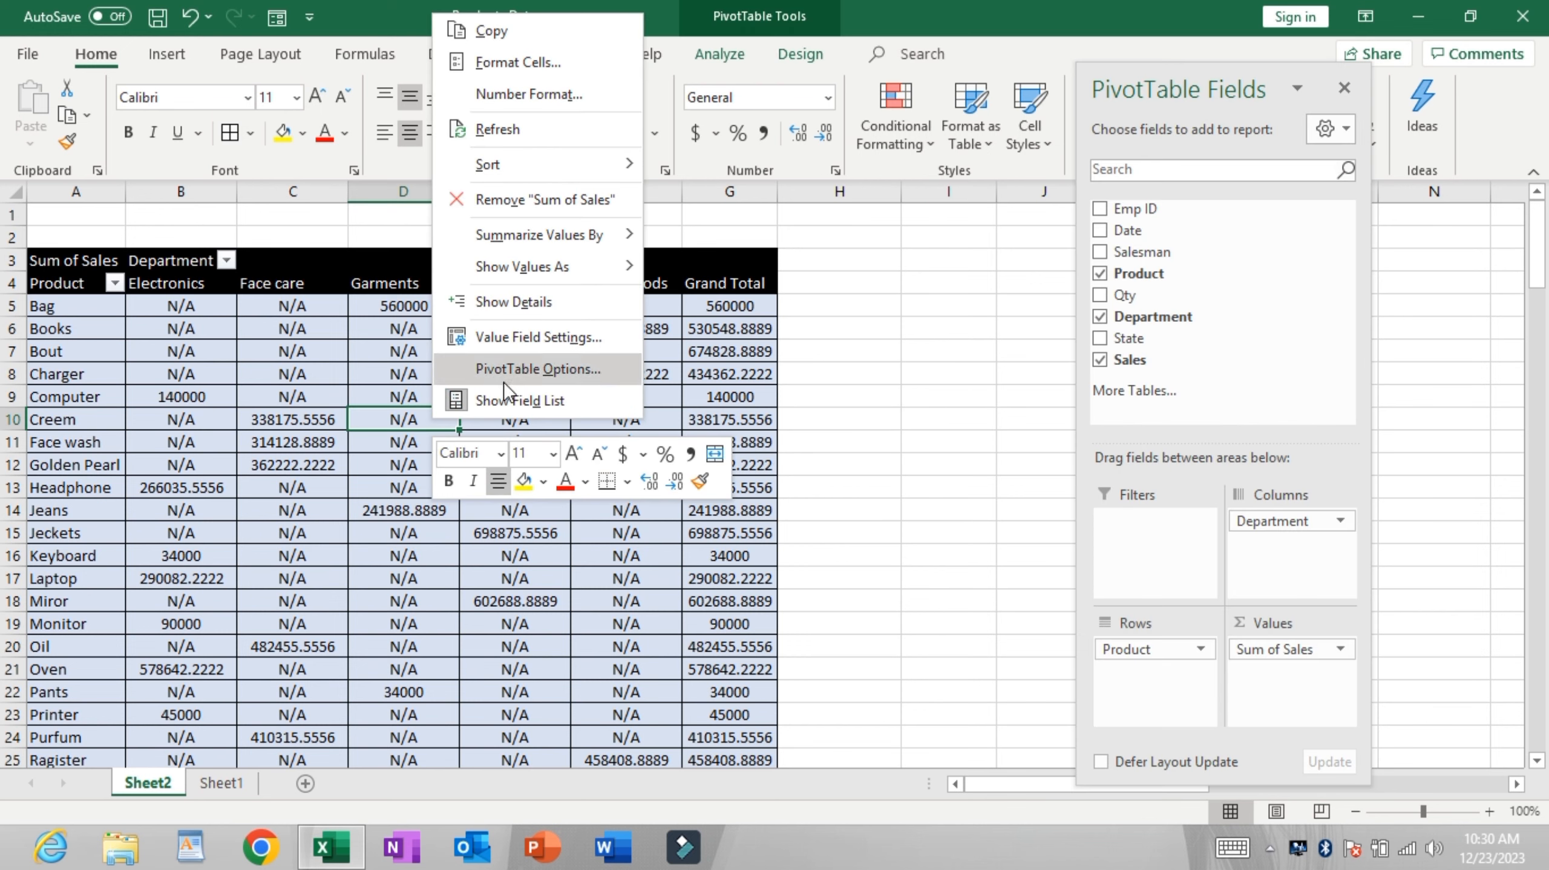
left_click(503, 383)
left_click(472, 410)
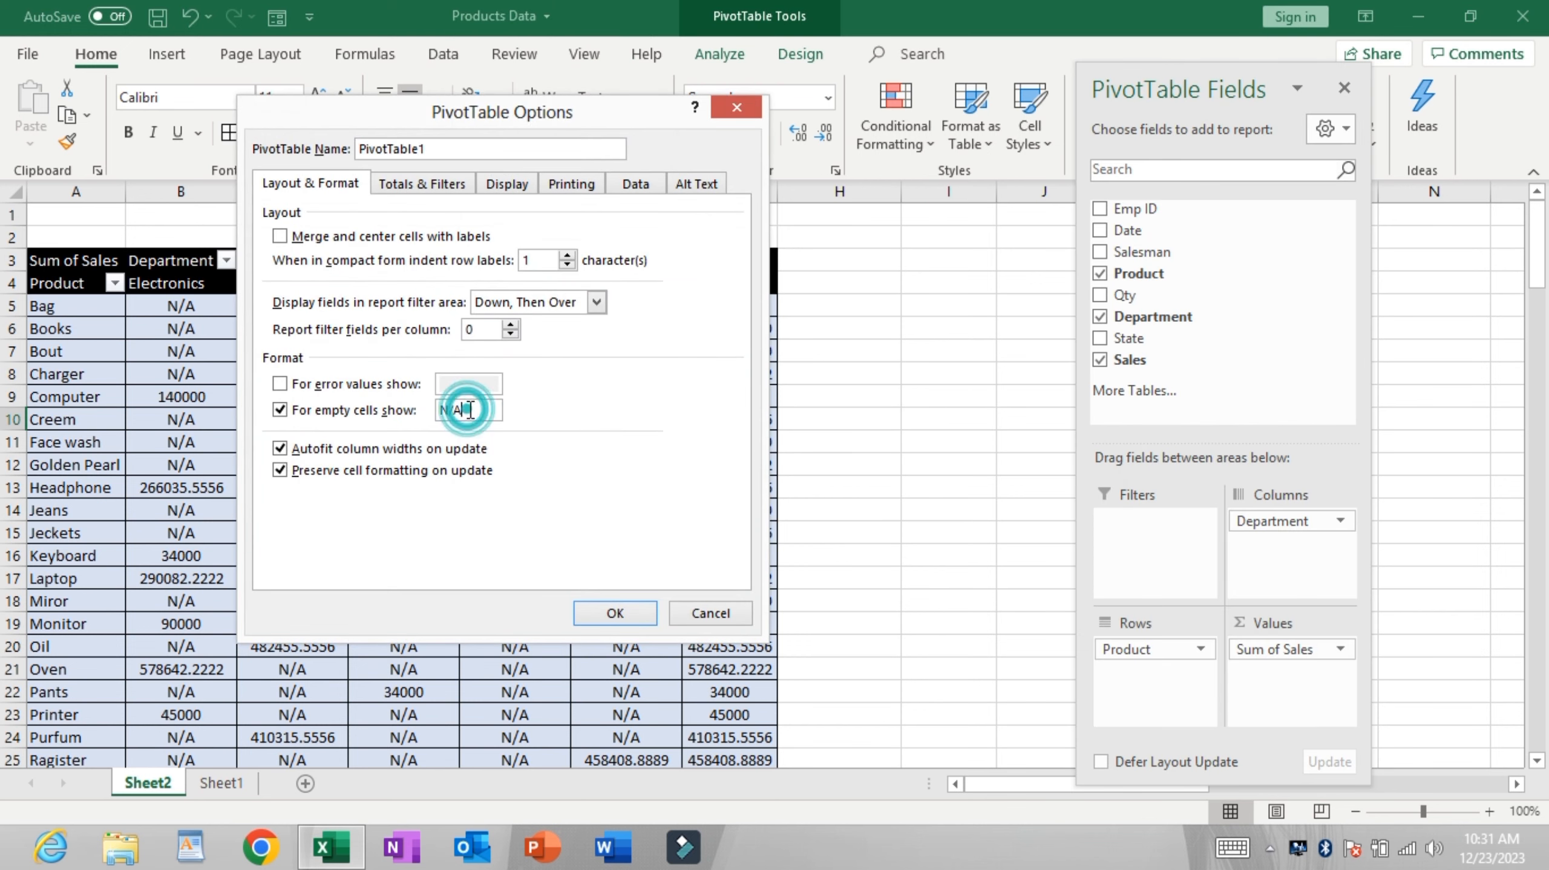
key("Return")
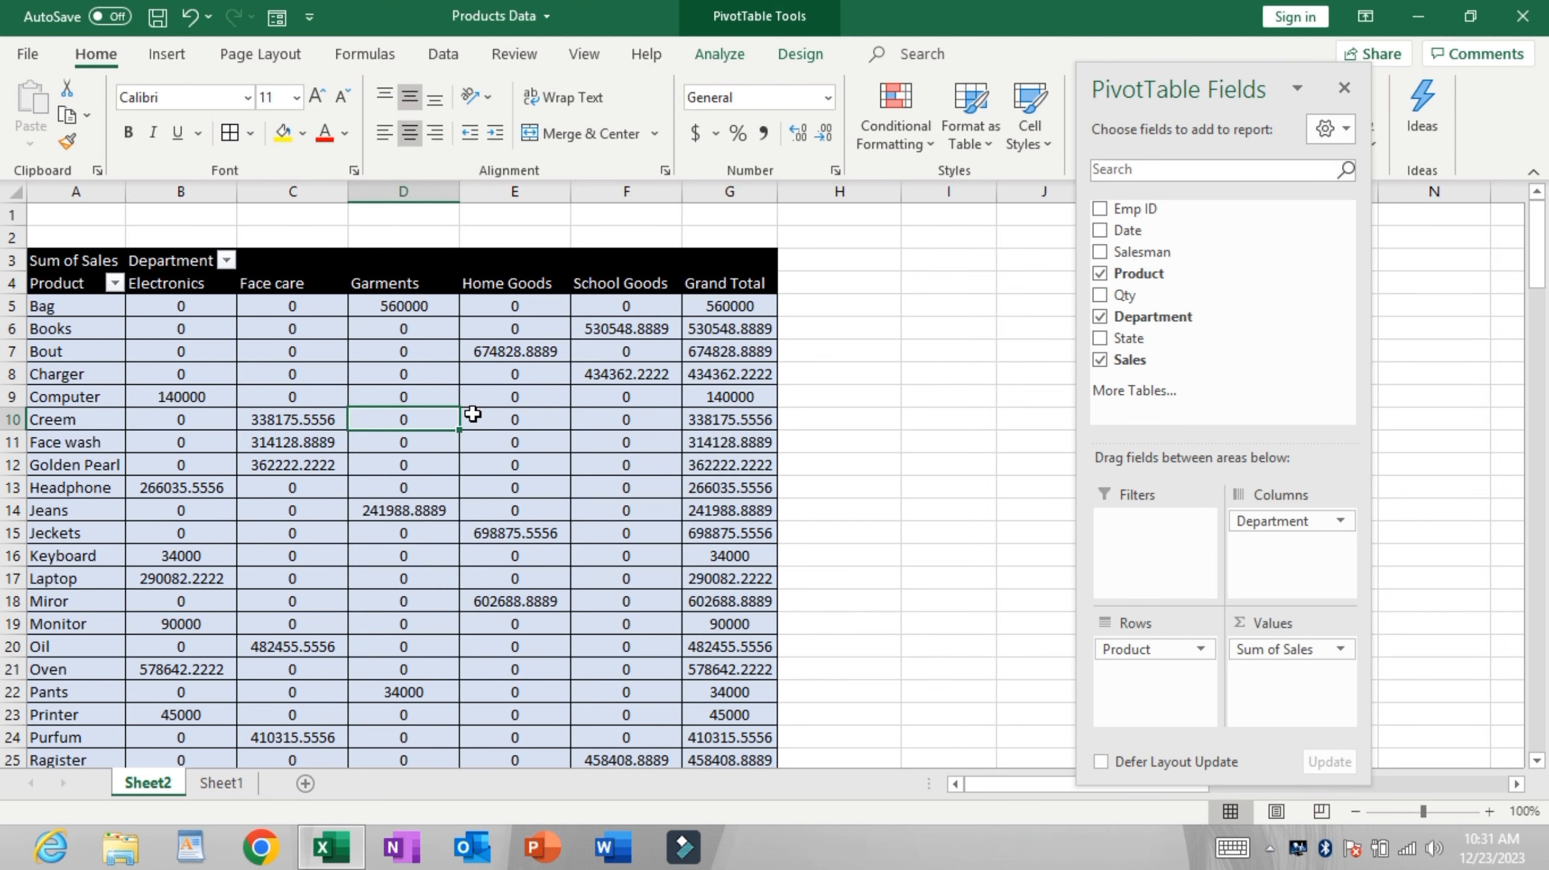
left_click(450, 413)
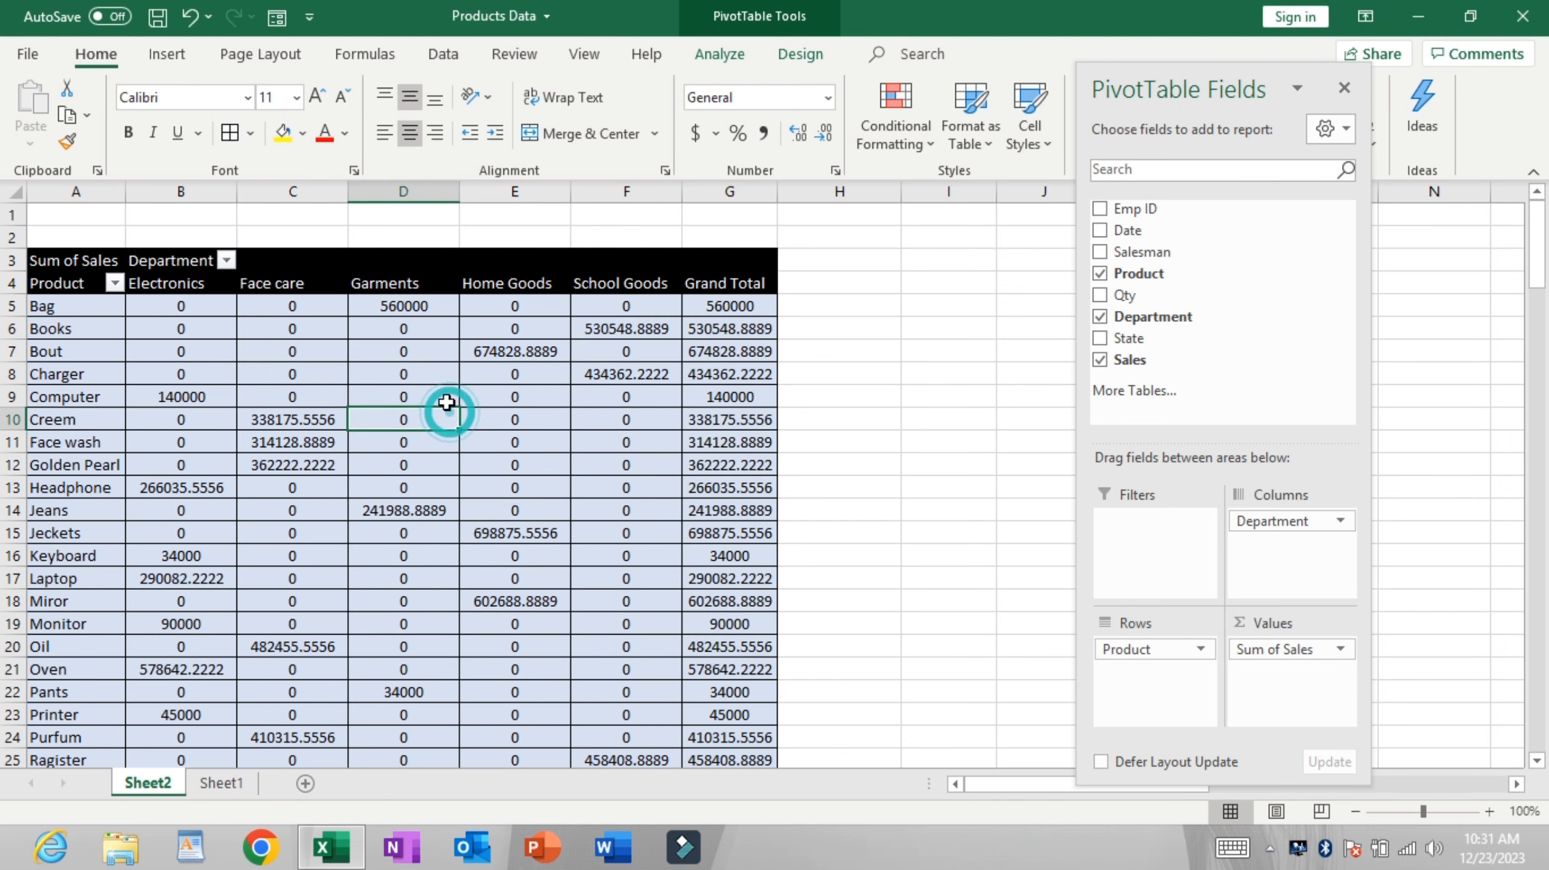
left_click(442, 393)
left_click(530, 509)
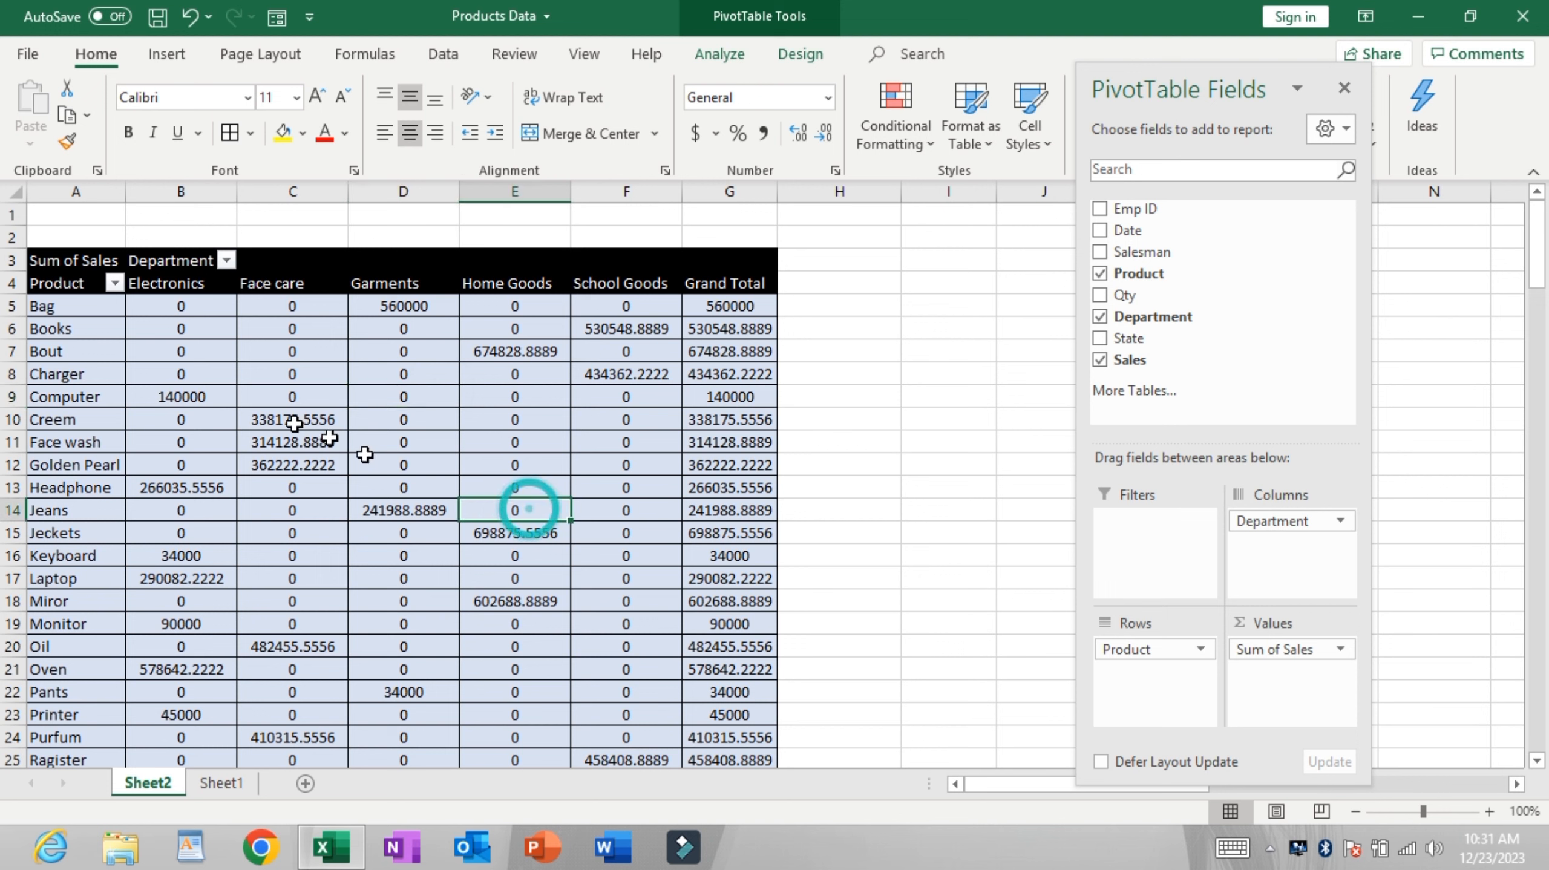
left_click(219, 347)
left_click_drag(210, 312, 518, 697)
left_click(608, 558)
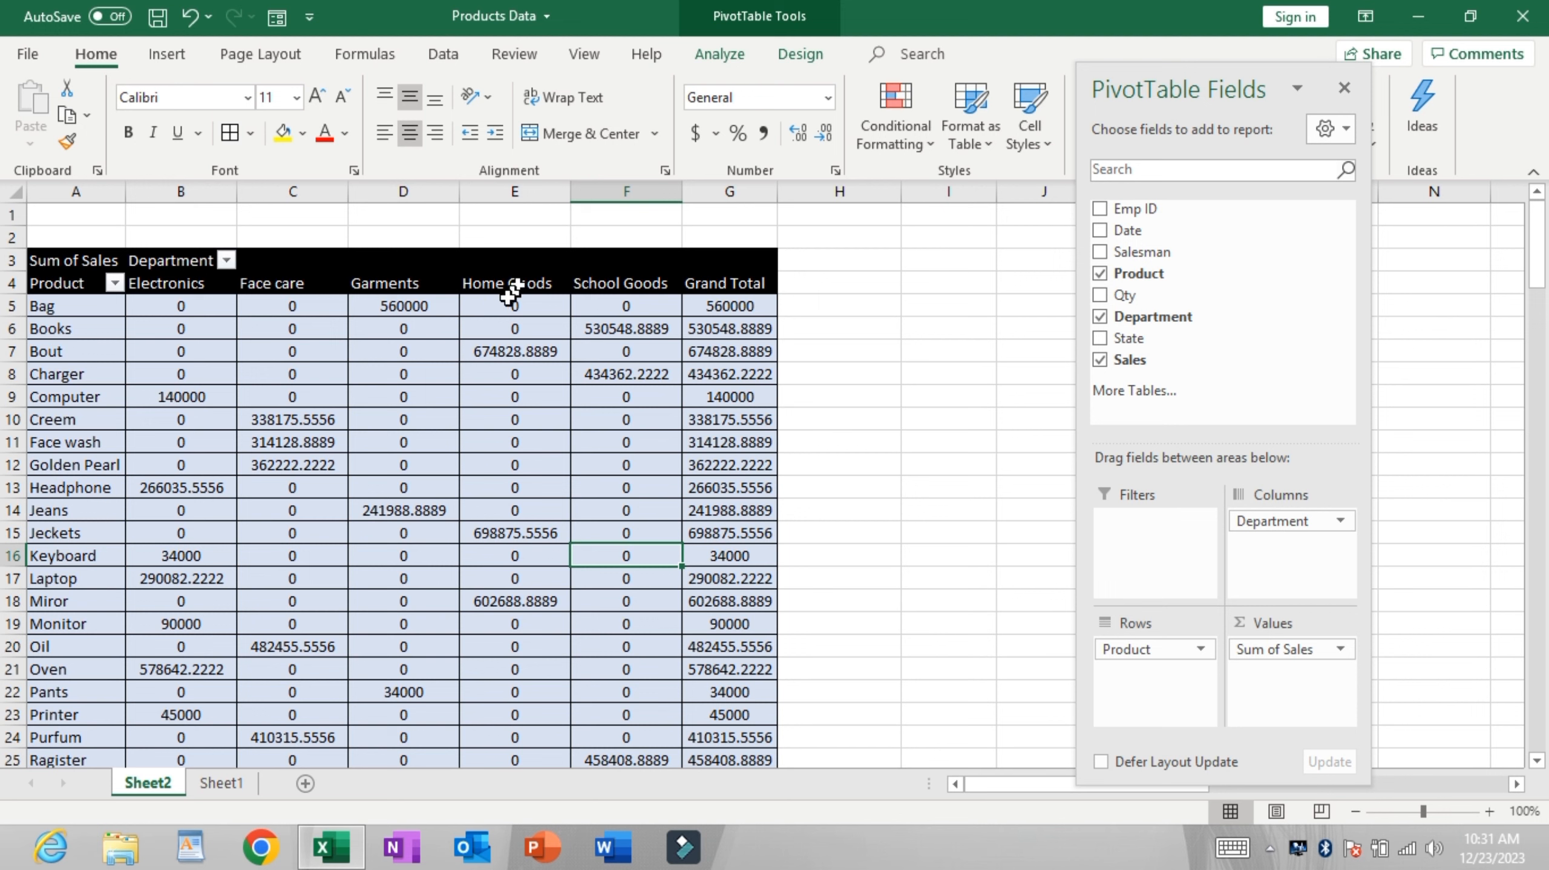
Step: Clear all fields from the PivotTable at once
left_click(720, 55)
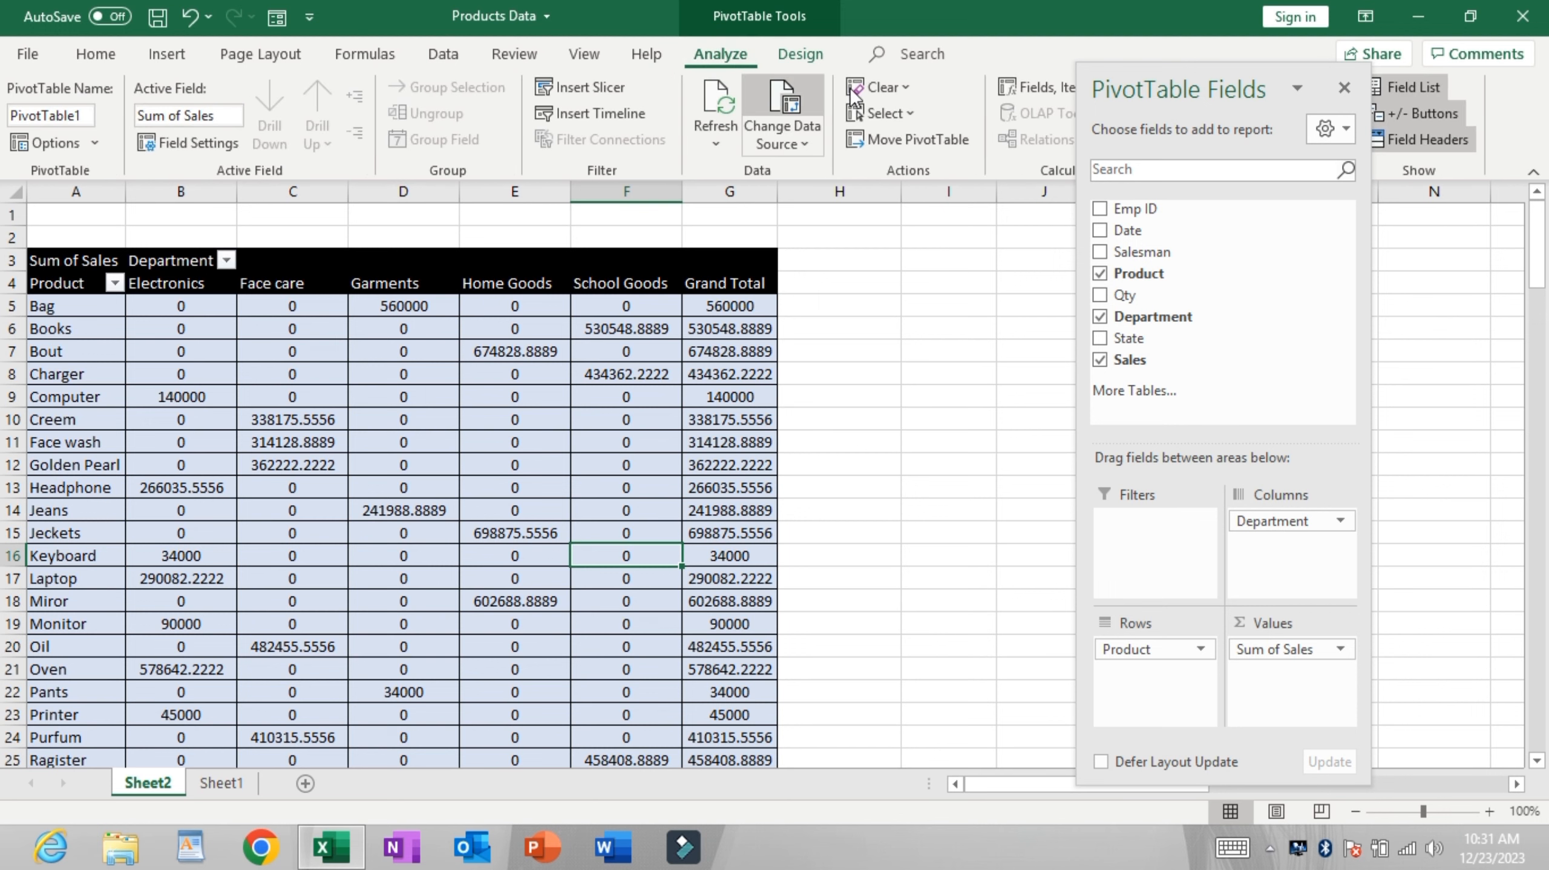
left_click(886, 92)
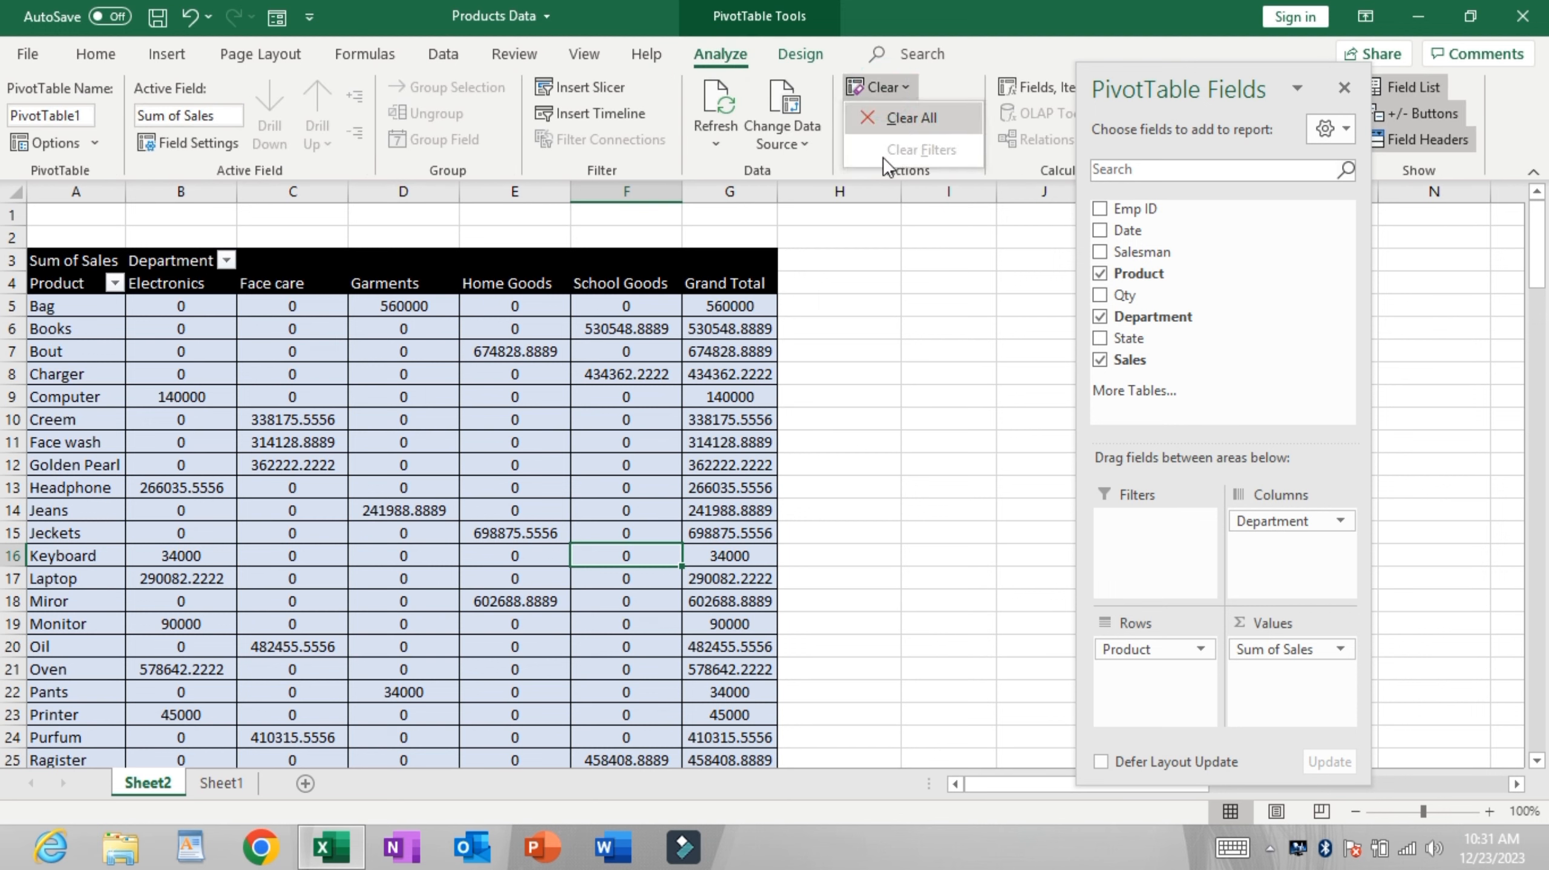
left_click(909, 117)
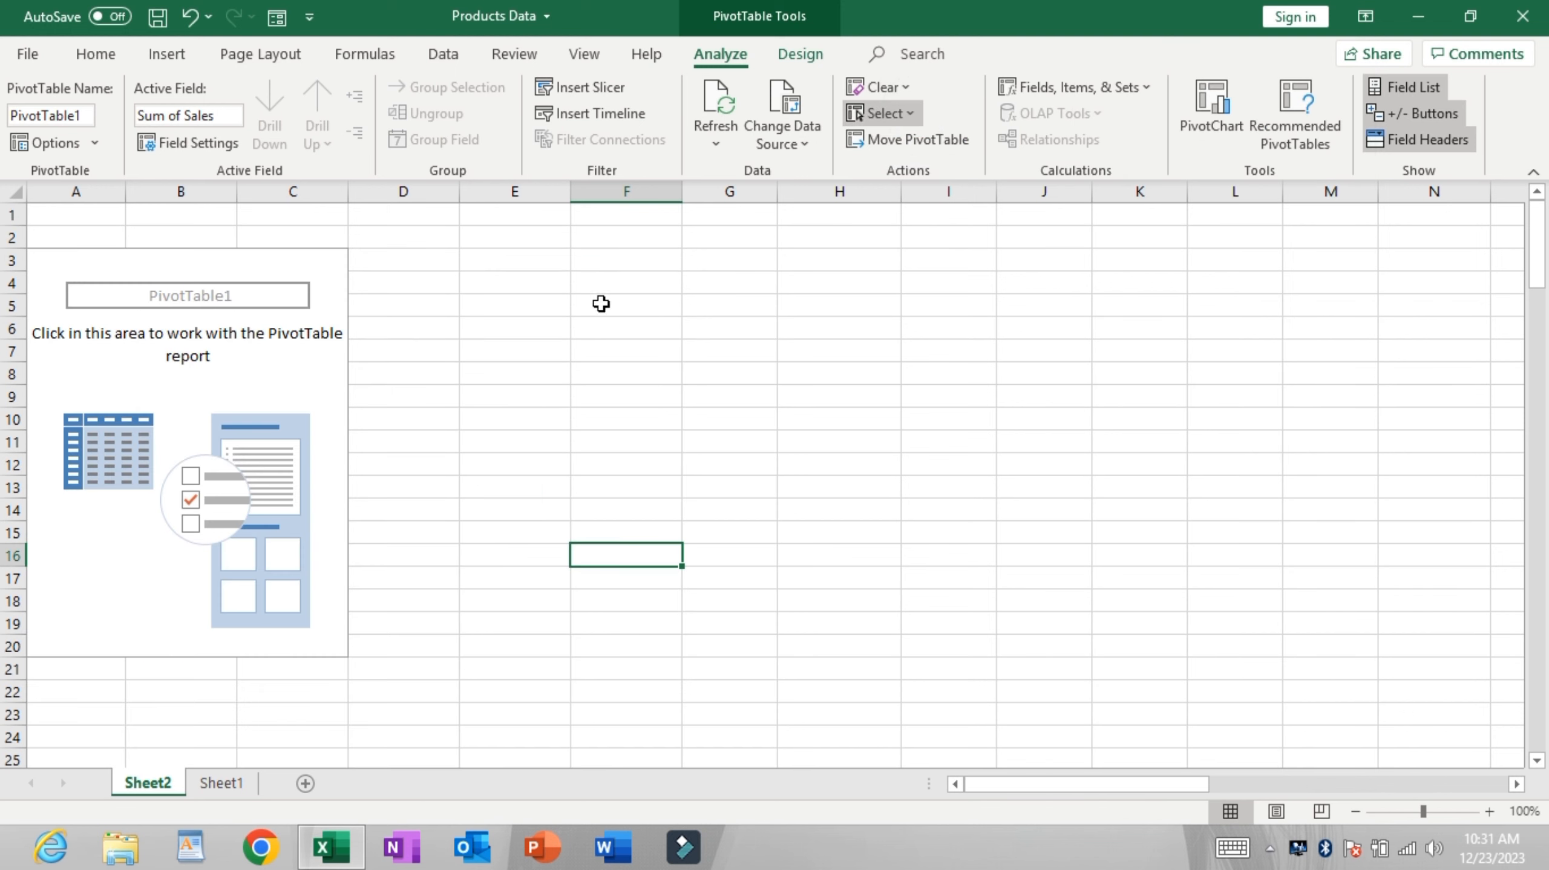
Step: Rebuild the PivotTable with Department and Product nested in the rows and Sales in the values
left_click(309, 354)
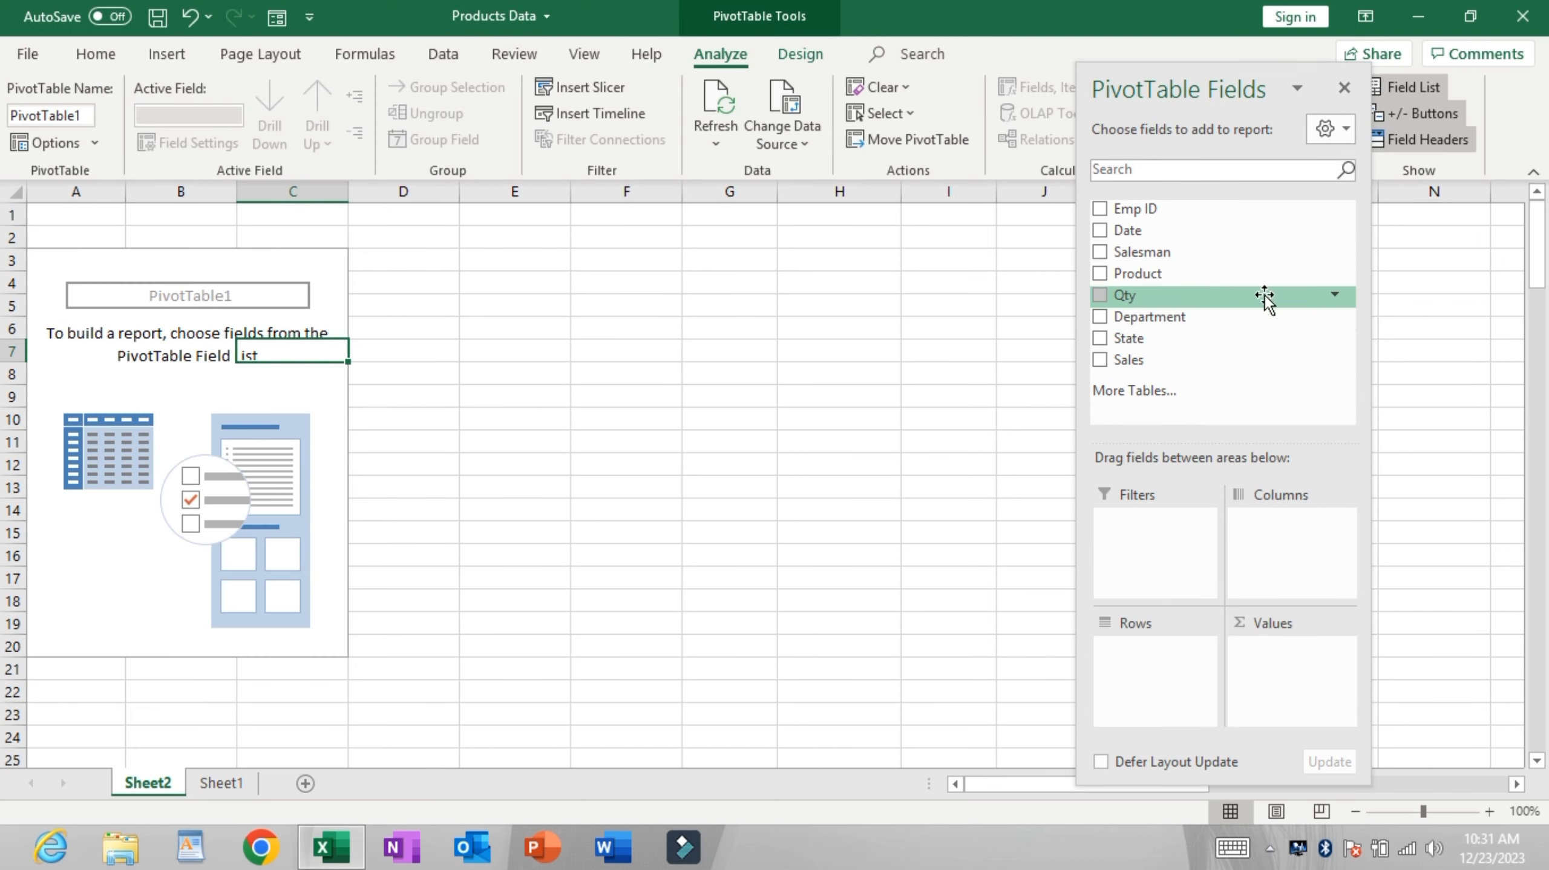
left_click_drag(1152, 316, 1159, 674)
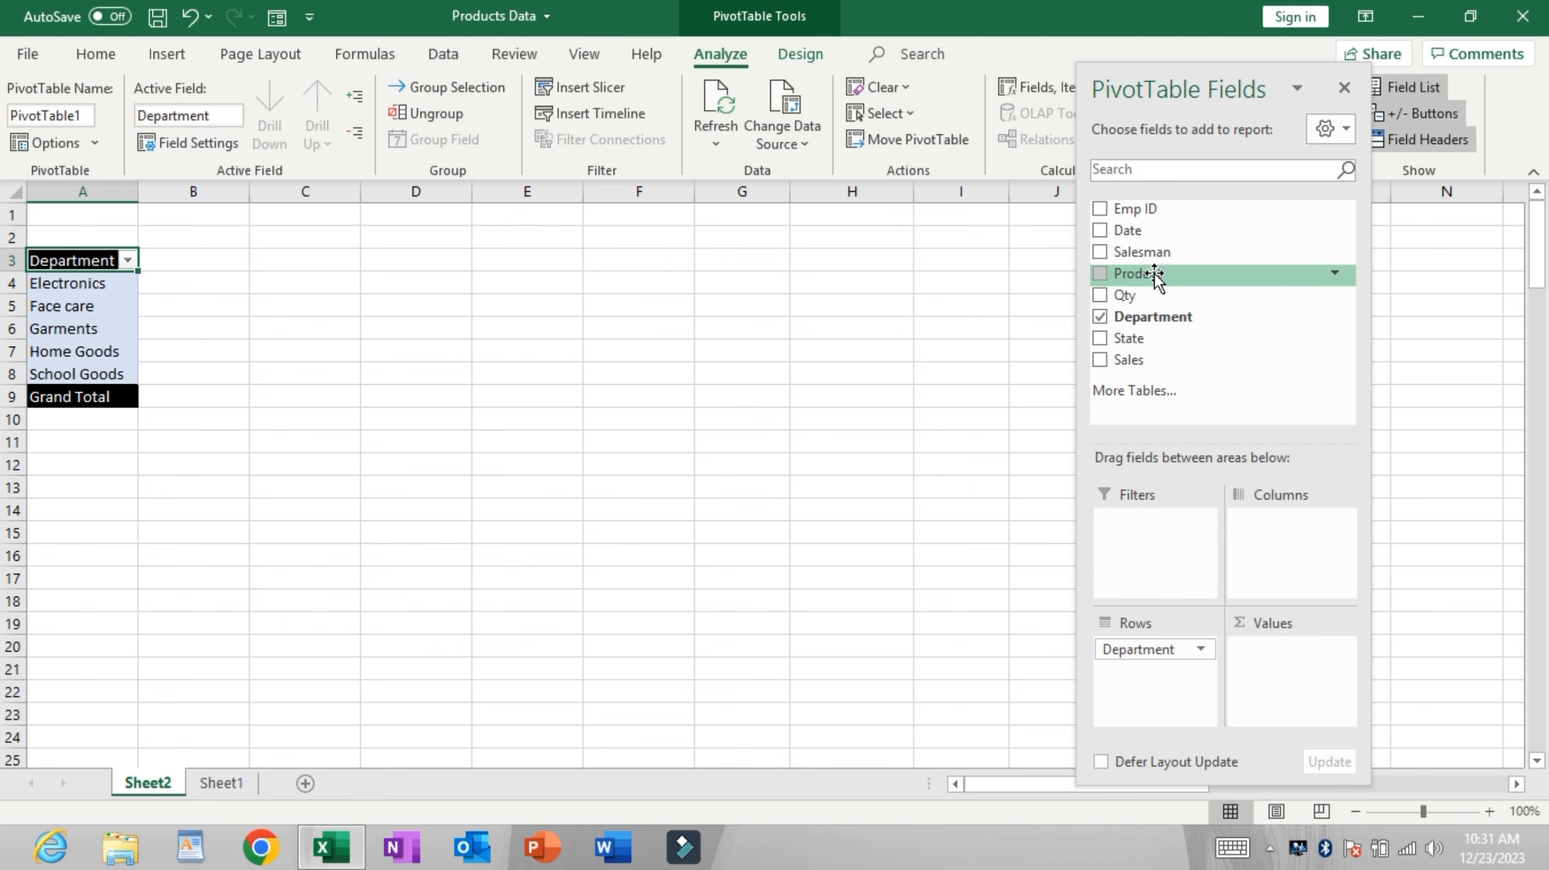
left_click_drag(1155, 274, 1169, 689)
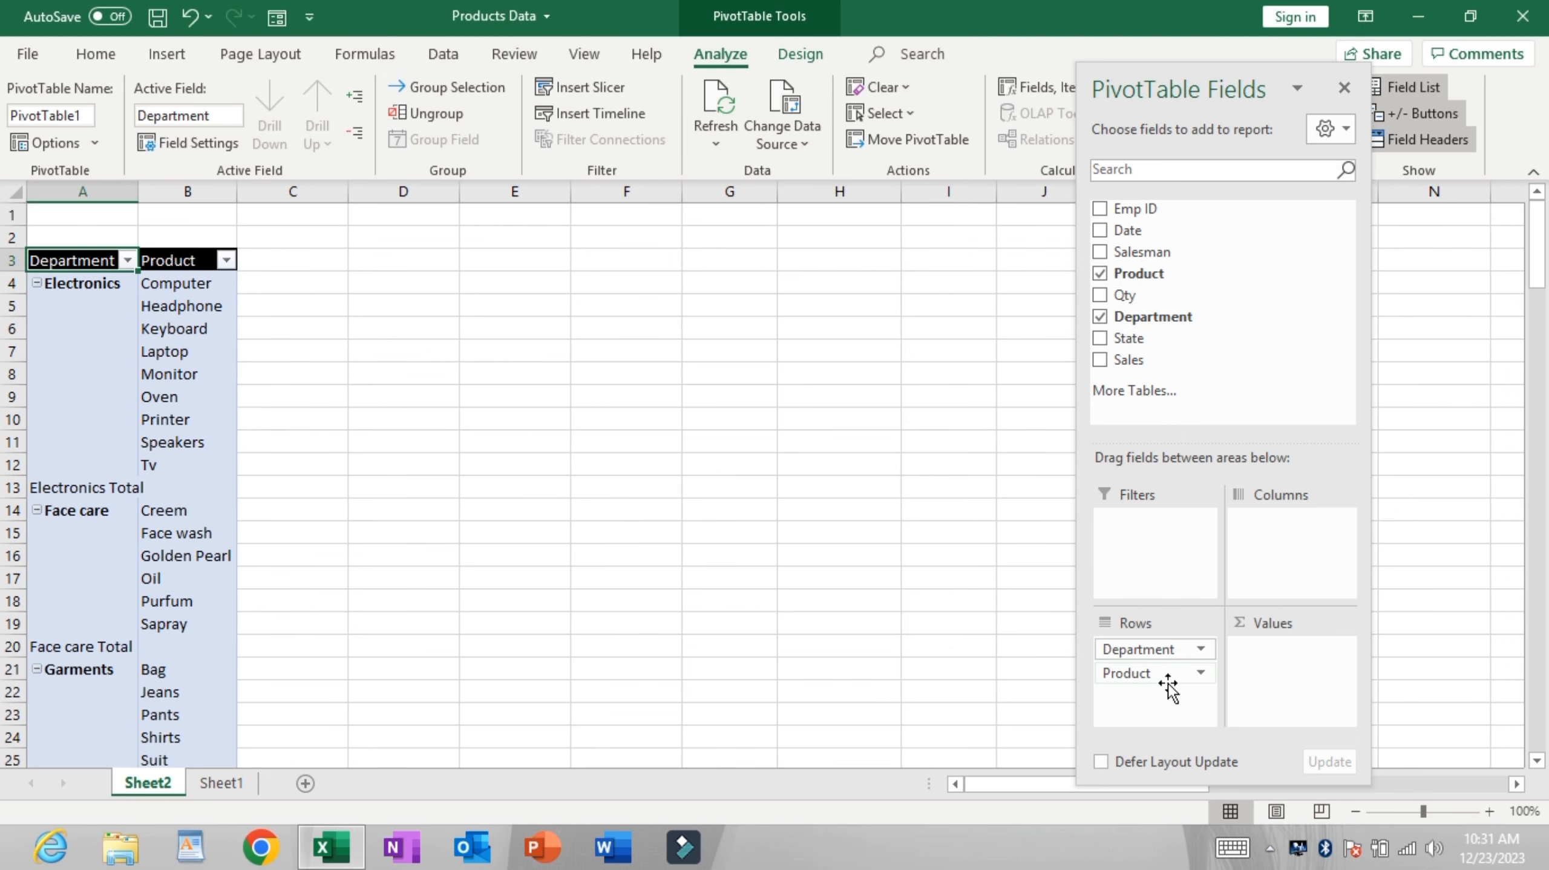
left_click_drag(1152, 360, 1286, 680)
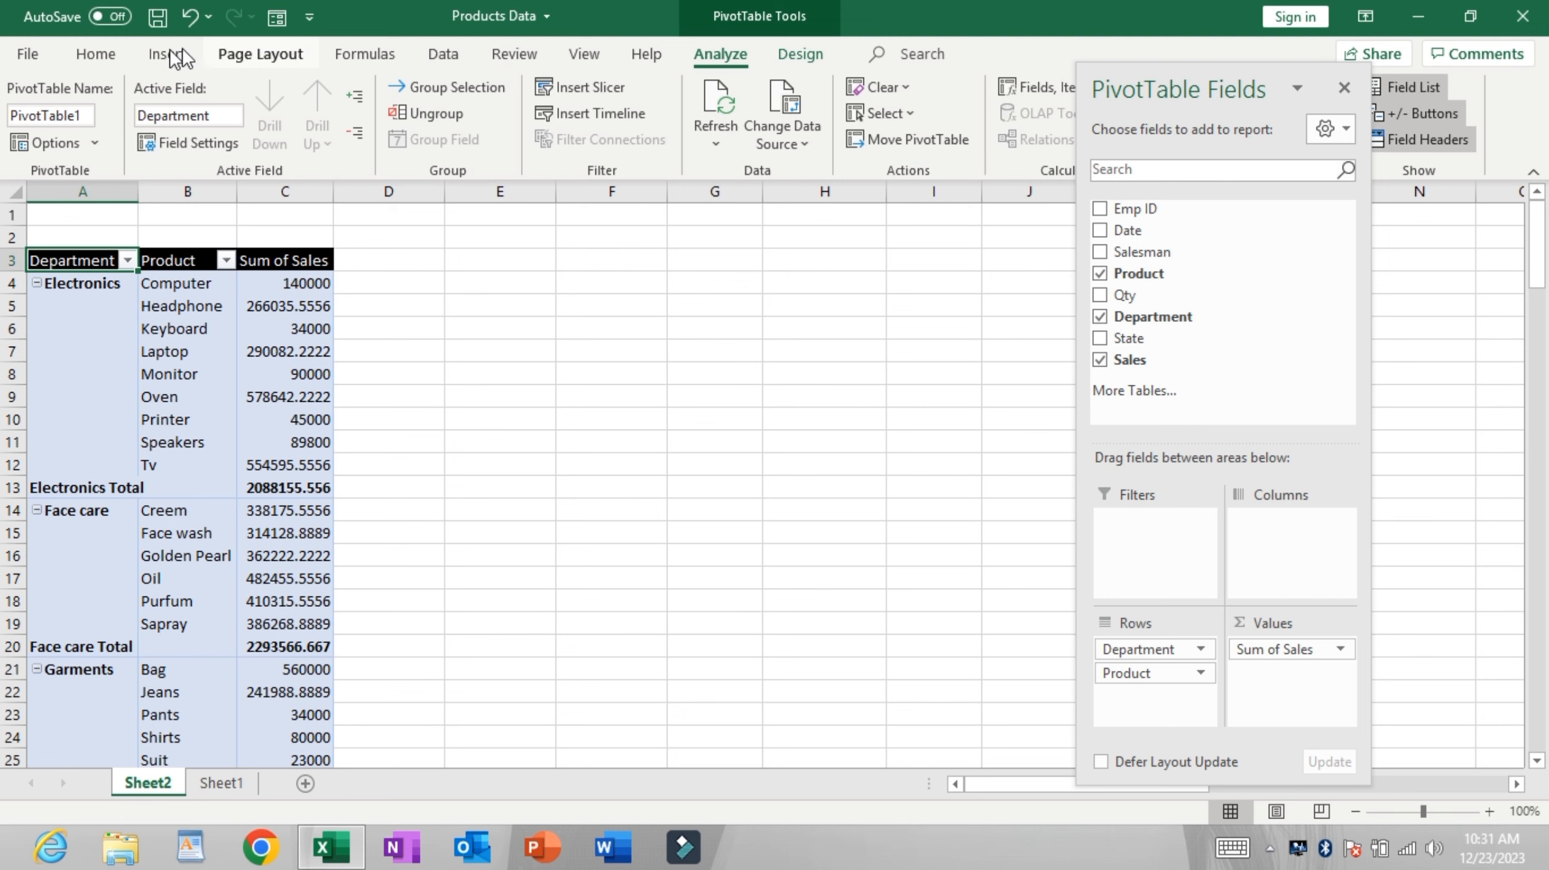
Step: Show the PivotTable in Tabular Form and check the products and sales listed under Electronics and Face care
left_click(817, 57)
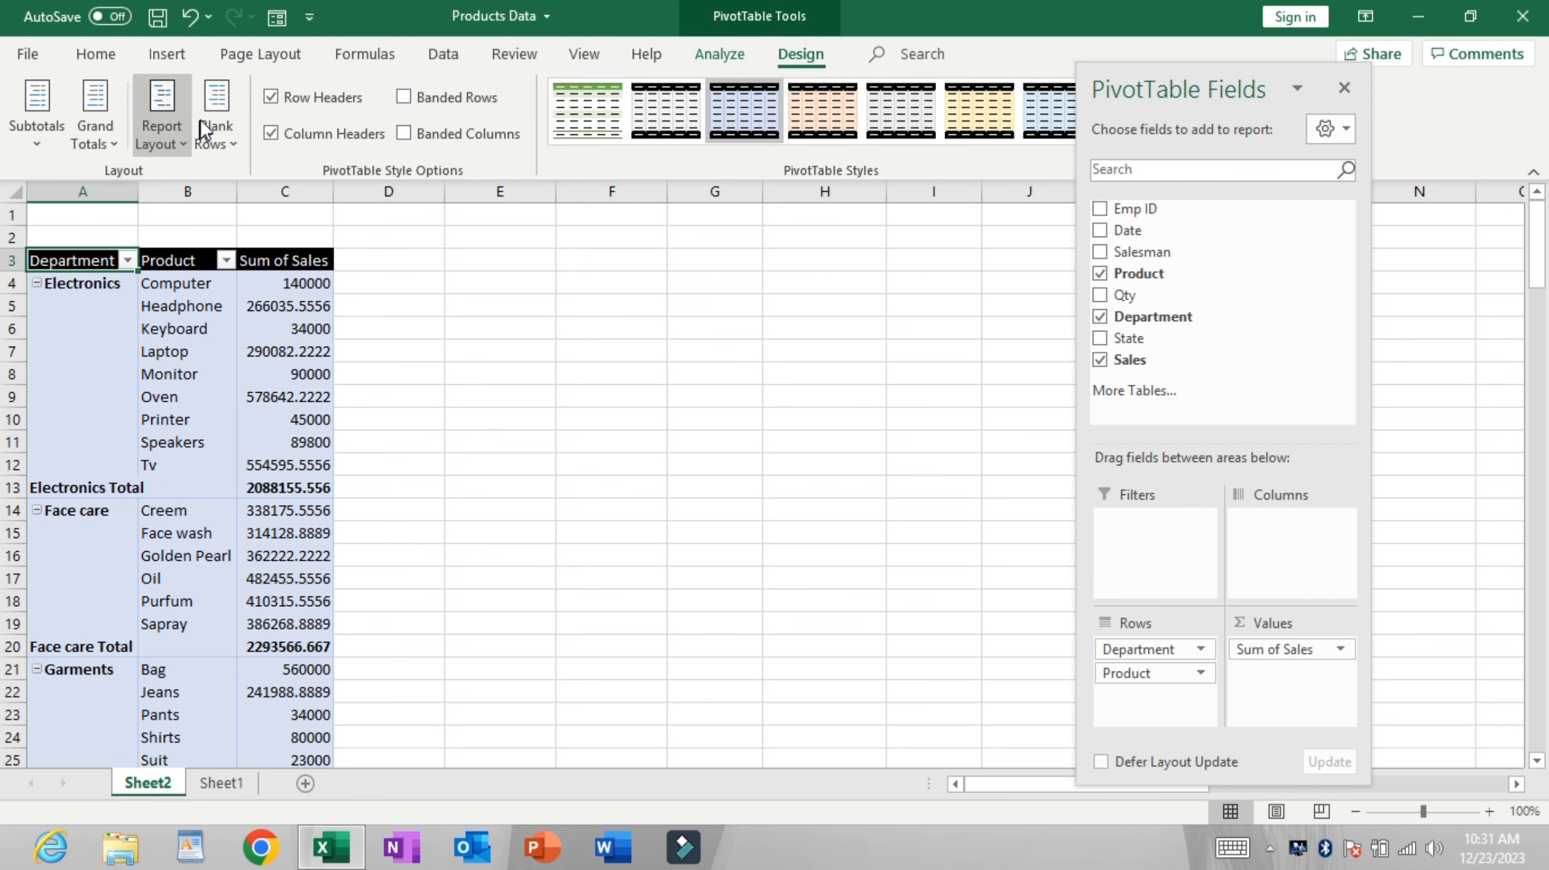
left_click(160, 116)
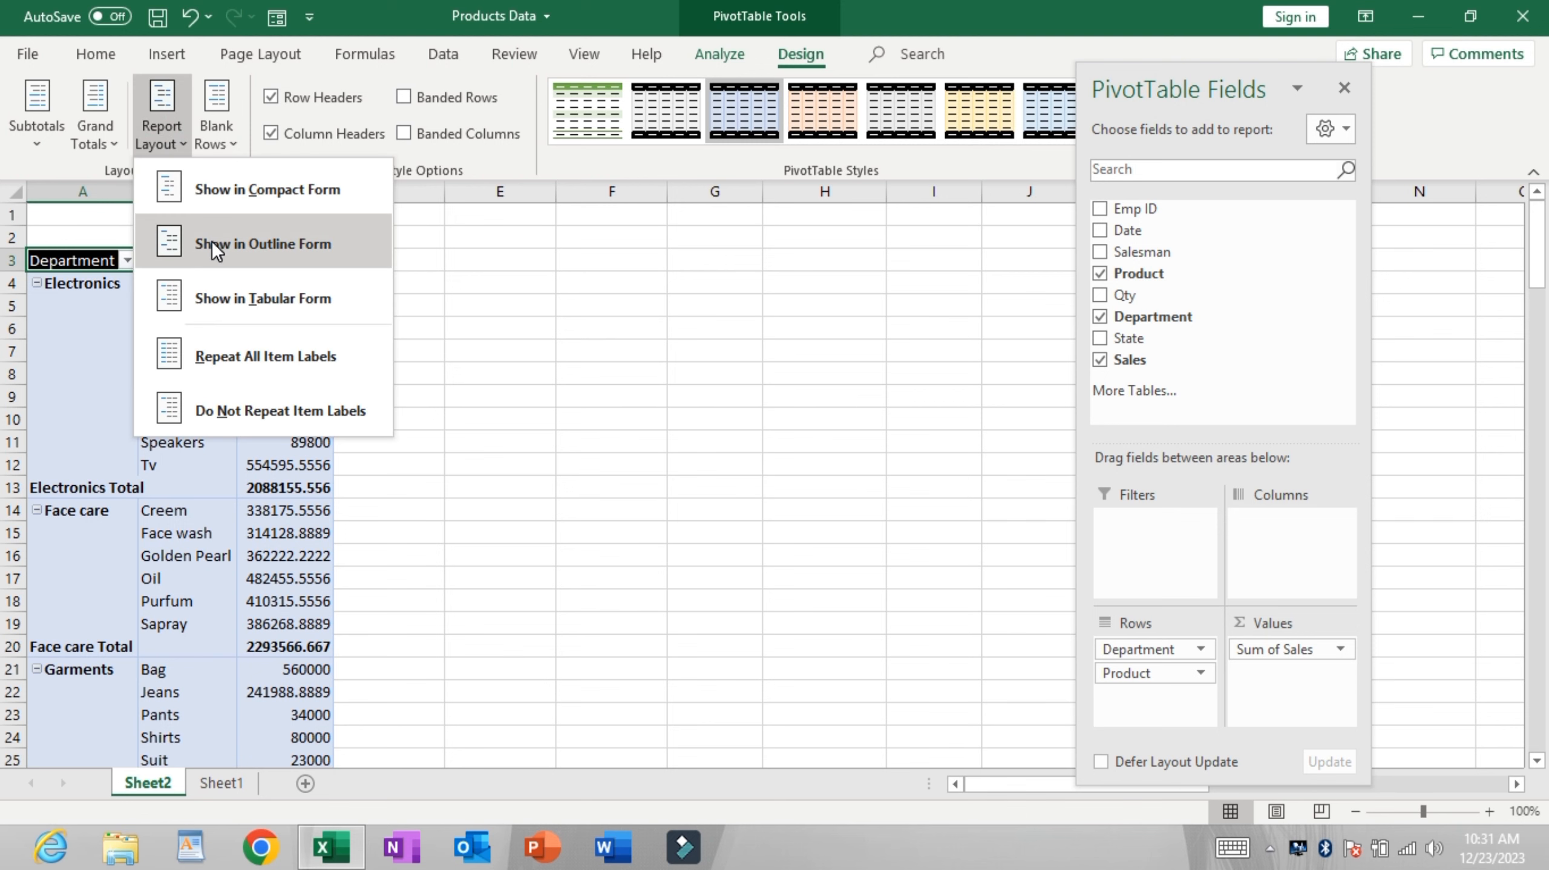
left_click(222, 296)
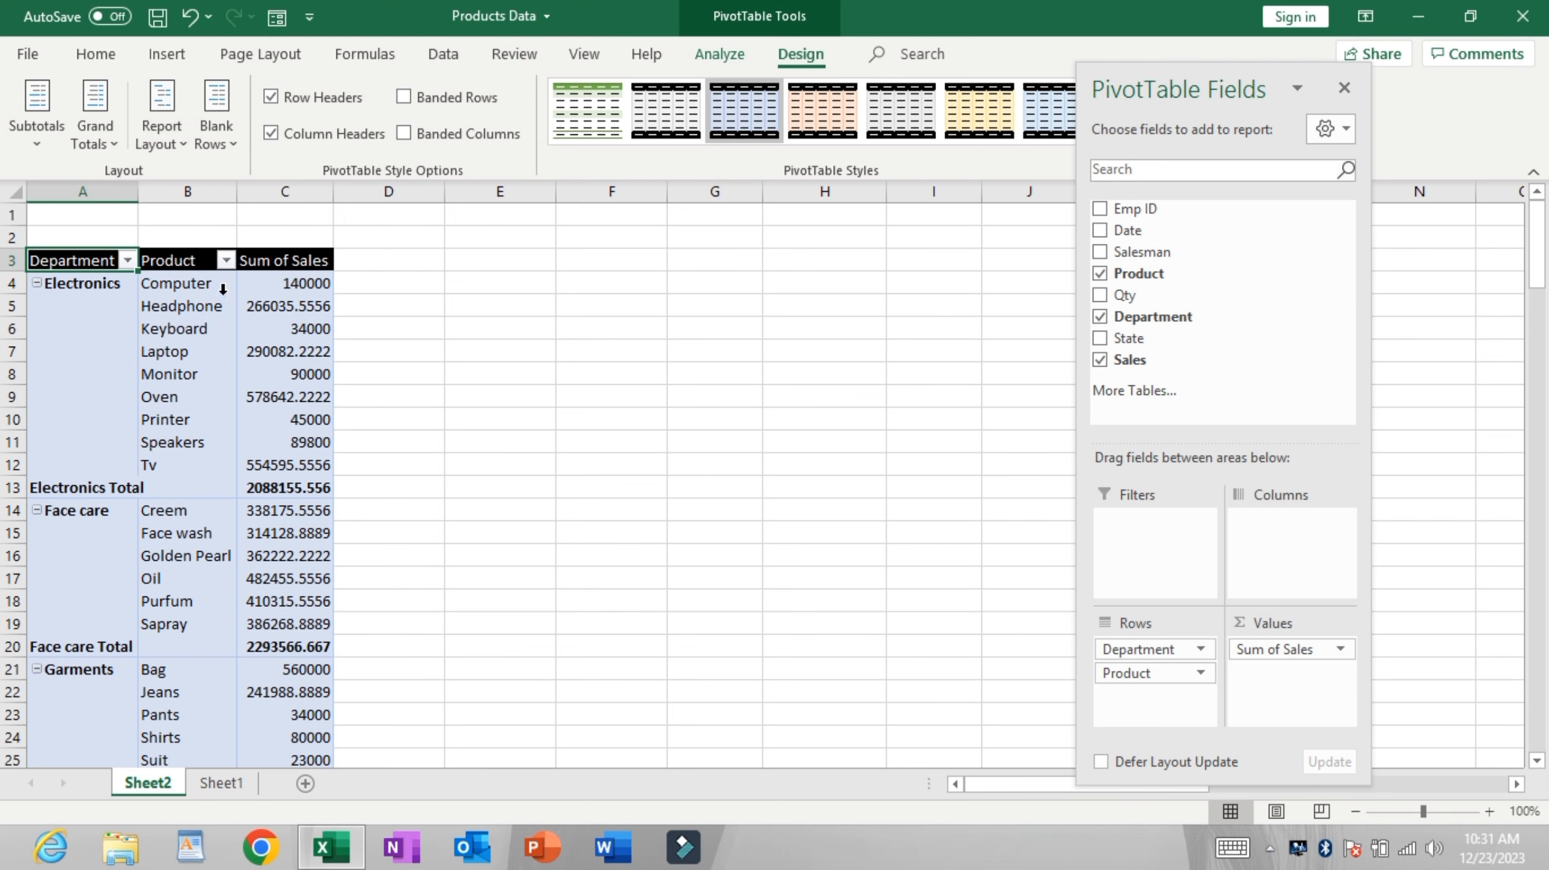
left_click_drag(192, 285, 204, 369)
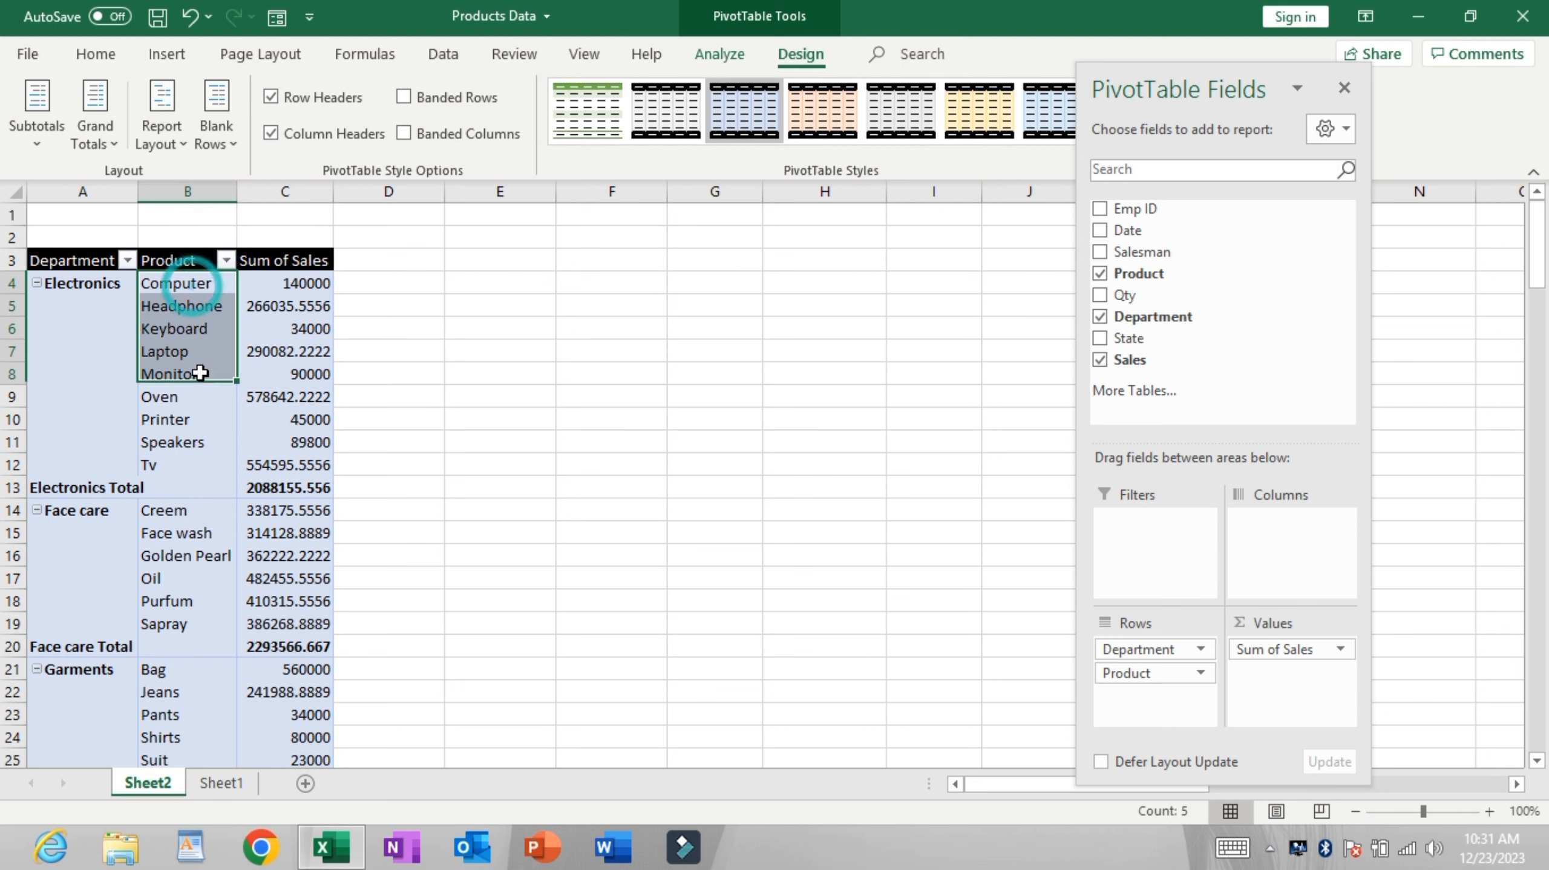
left_click_drag(211, 287, 183, 511)
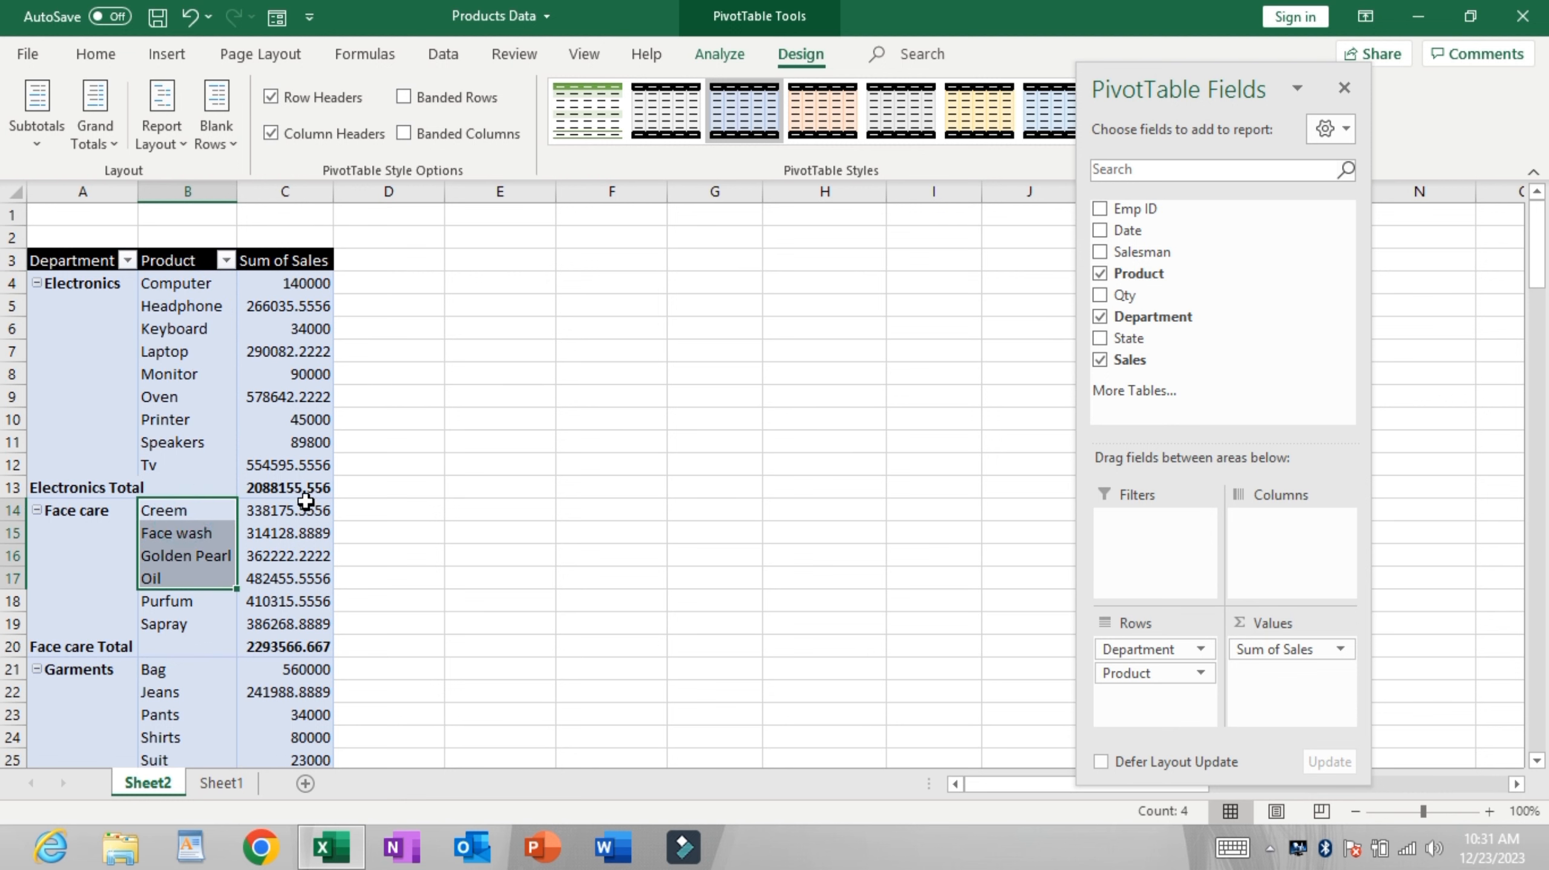
left_click_drag(299, 511, 302, 580)
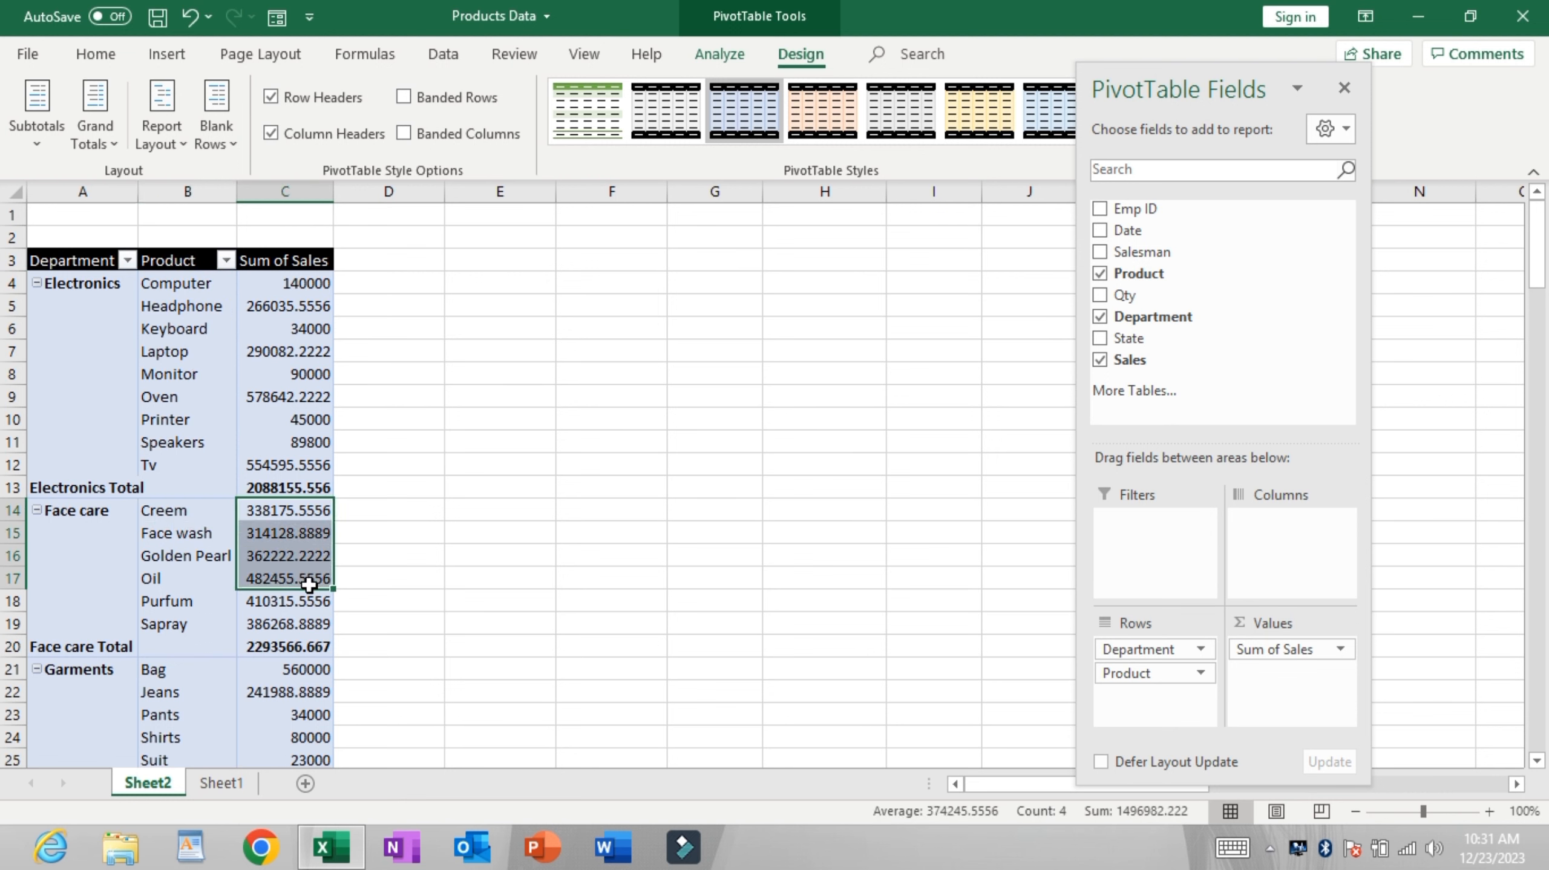
left_click(268, 351)
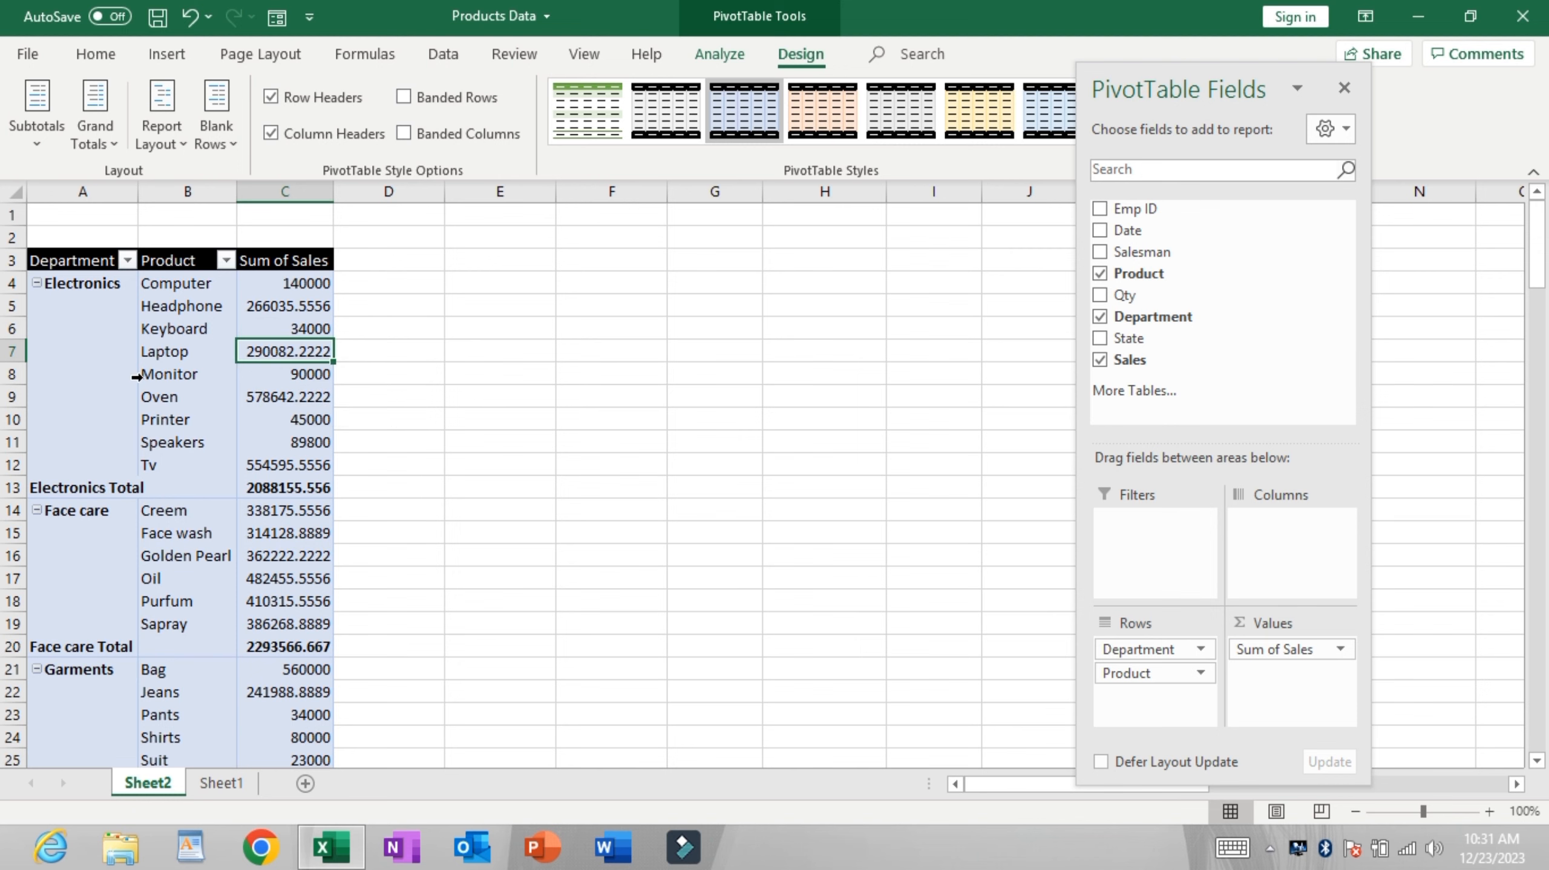
Step: Review the products, sales and department totals throughout the tabular PivotTable, down to the grand total
scroll(89, 353, "down", 8)
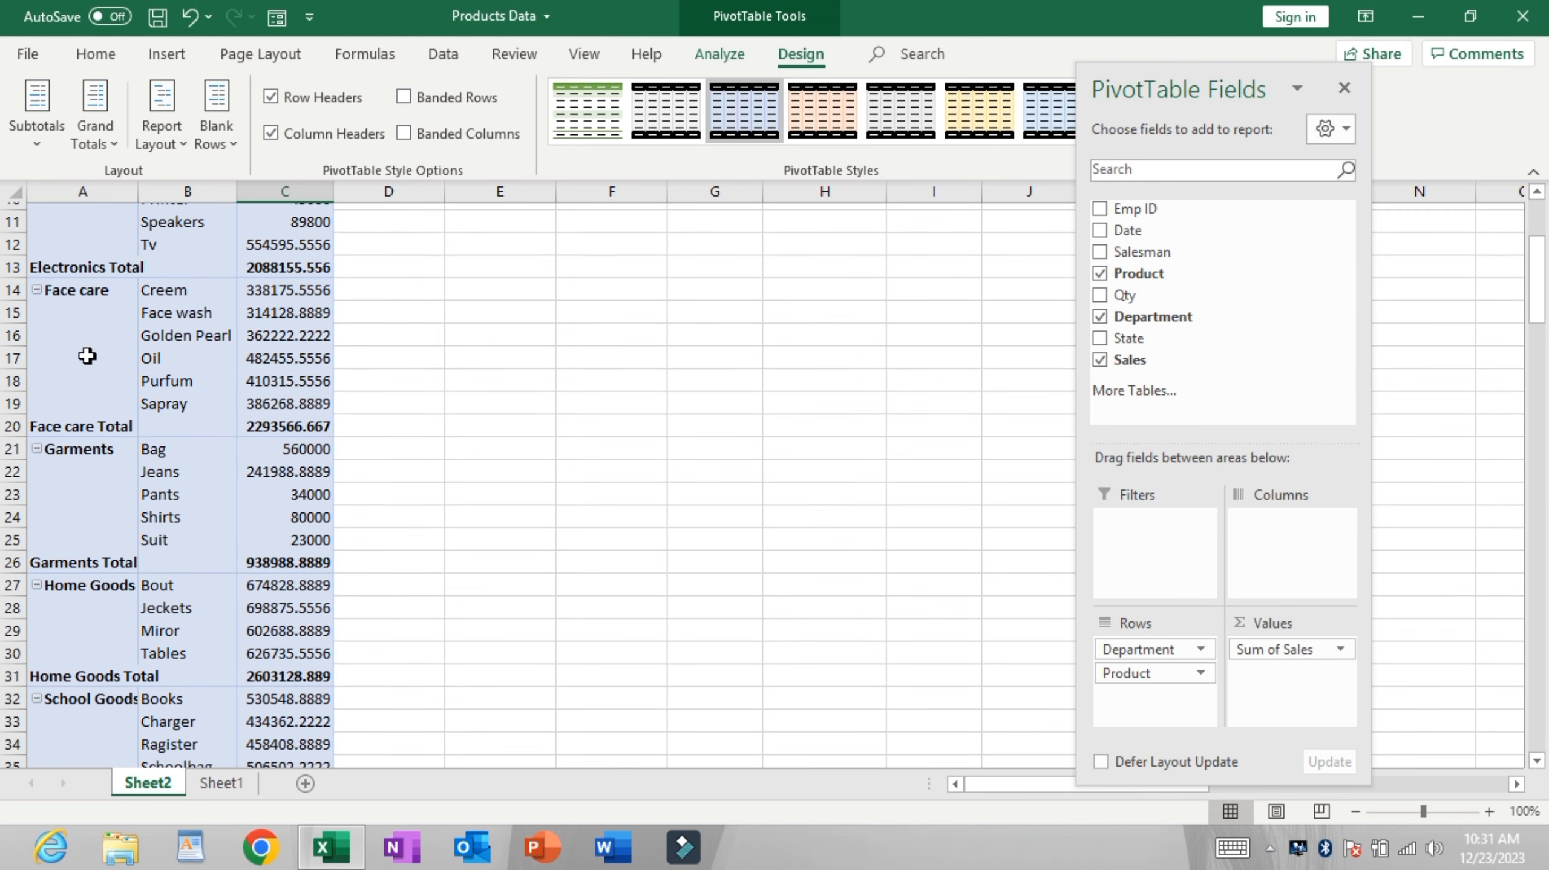
scroll(86, 362, "up", 6)
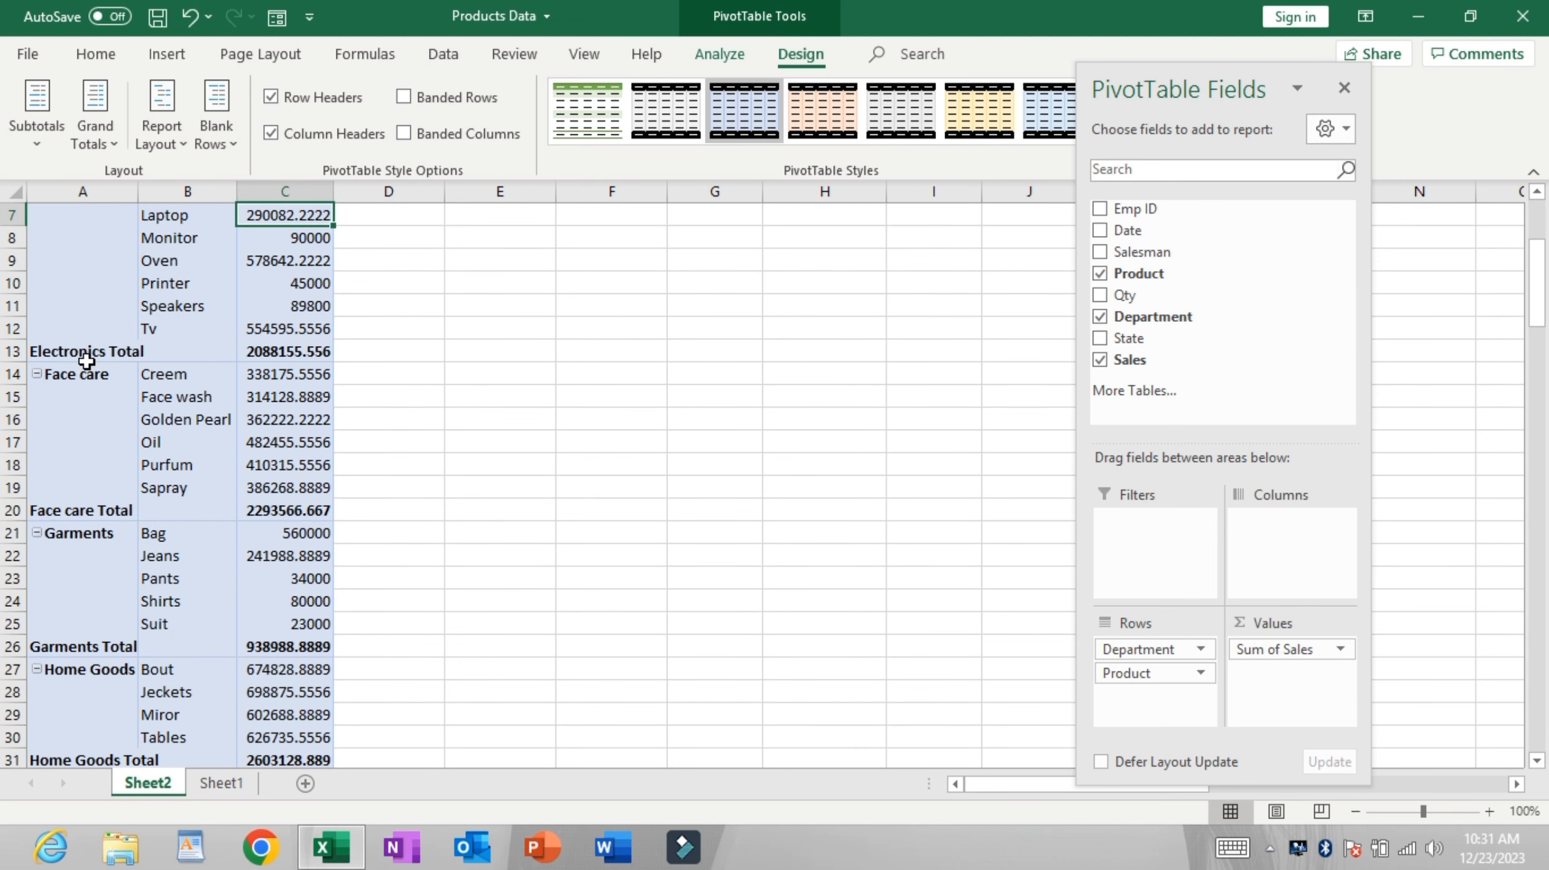
scroll(86, 361, "up", 2)
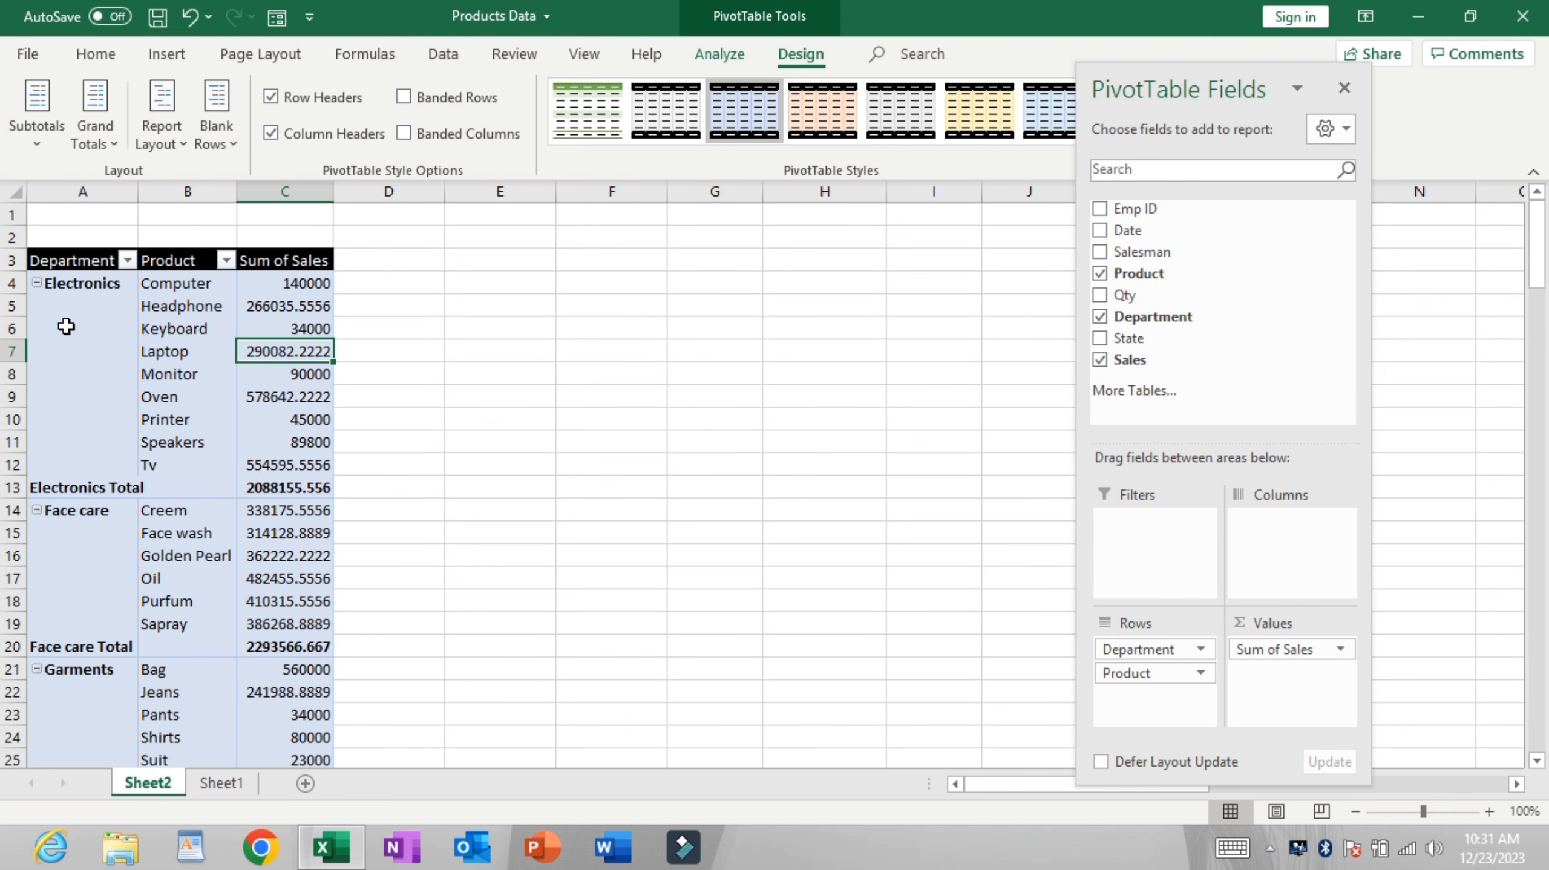
scroll(68, 332, "down", 4)
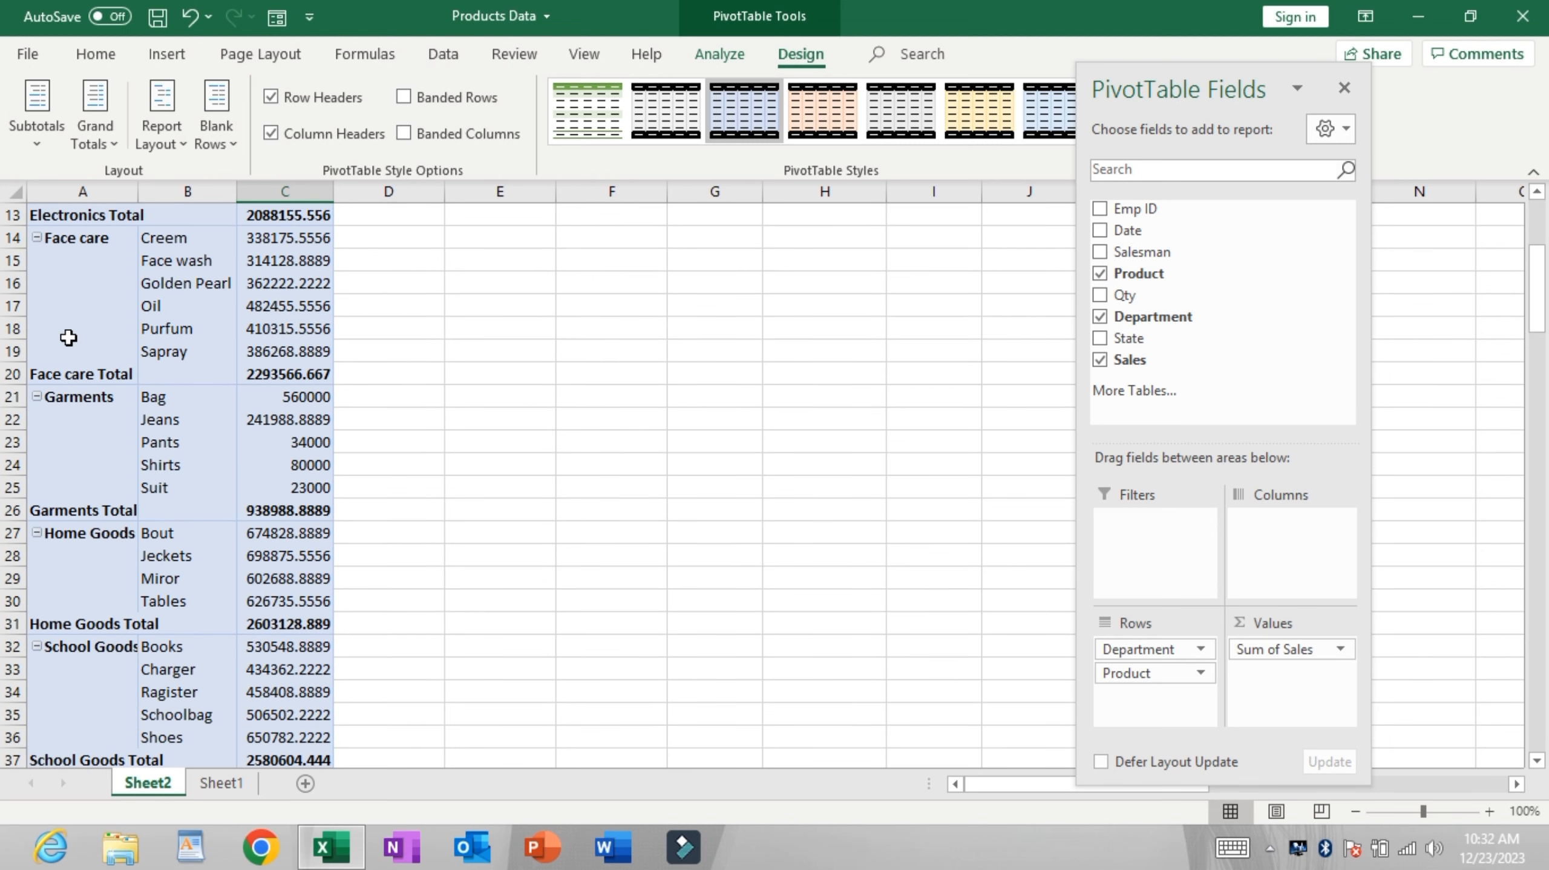
scroll(68, 338, "down", 1)
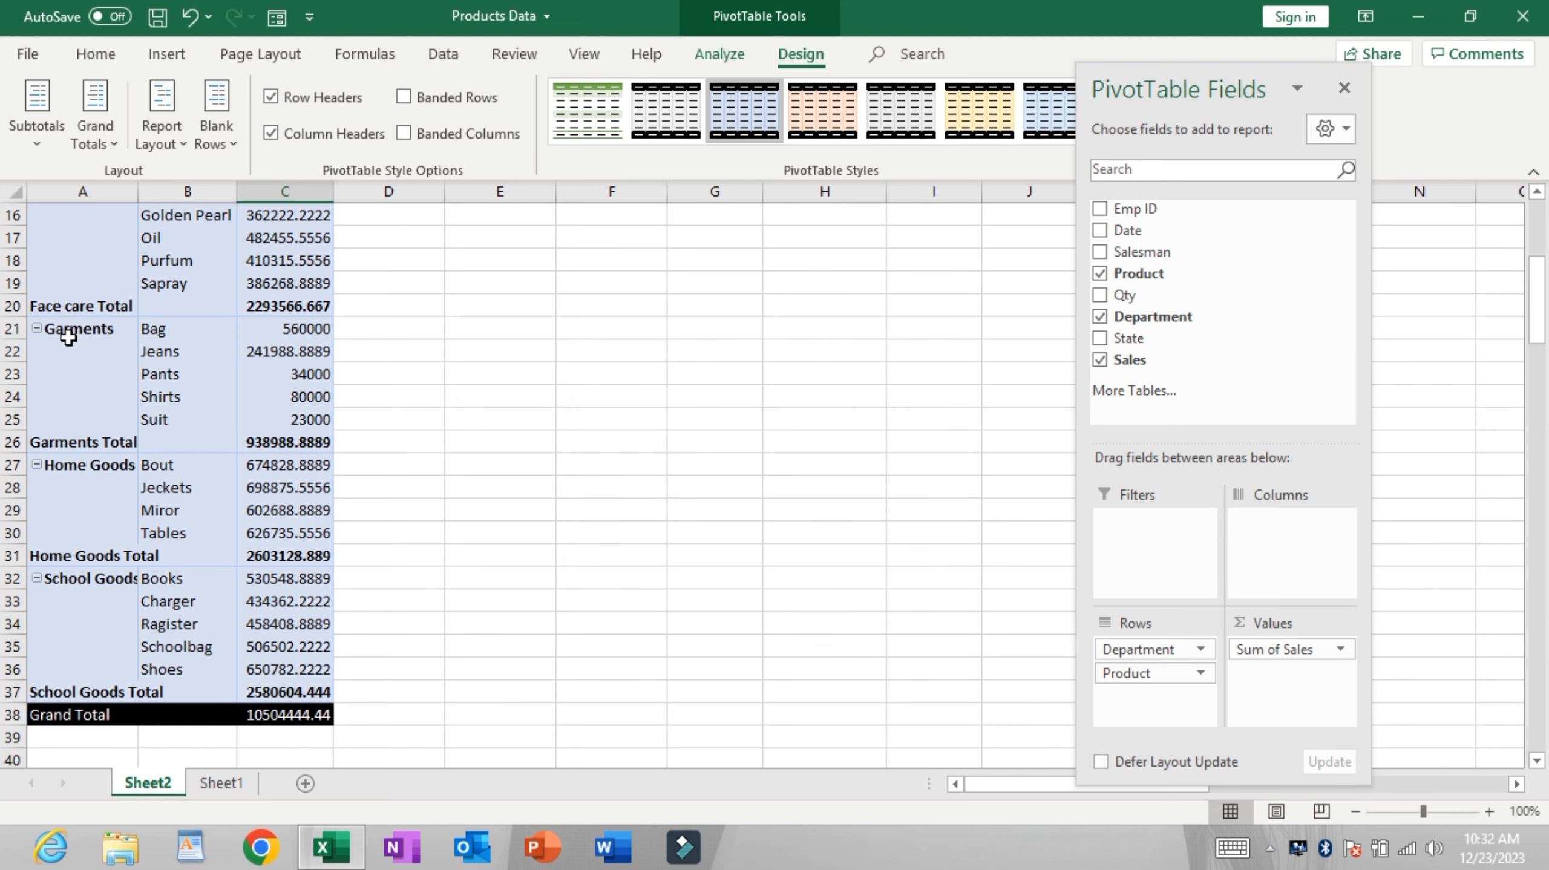
scroll(68, 337, "up", 5)
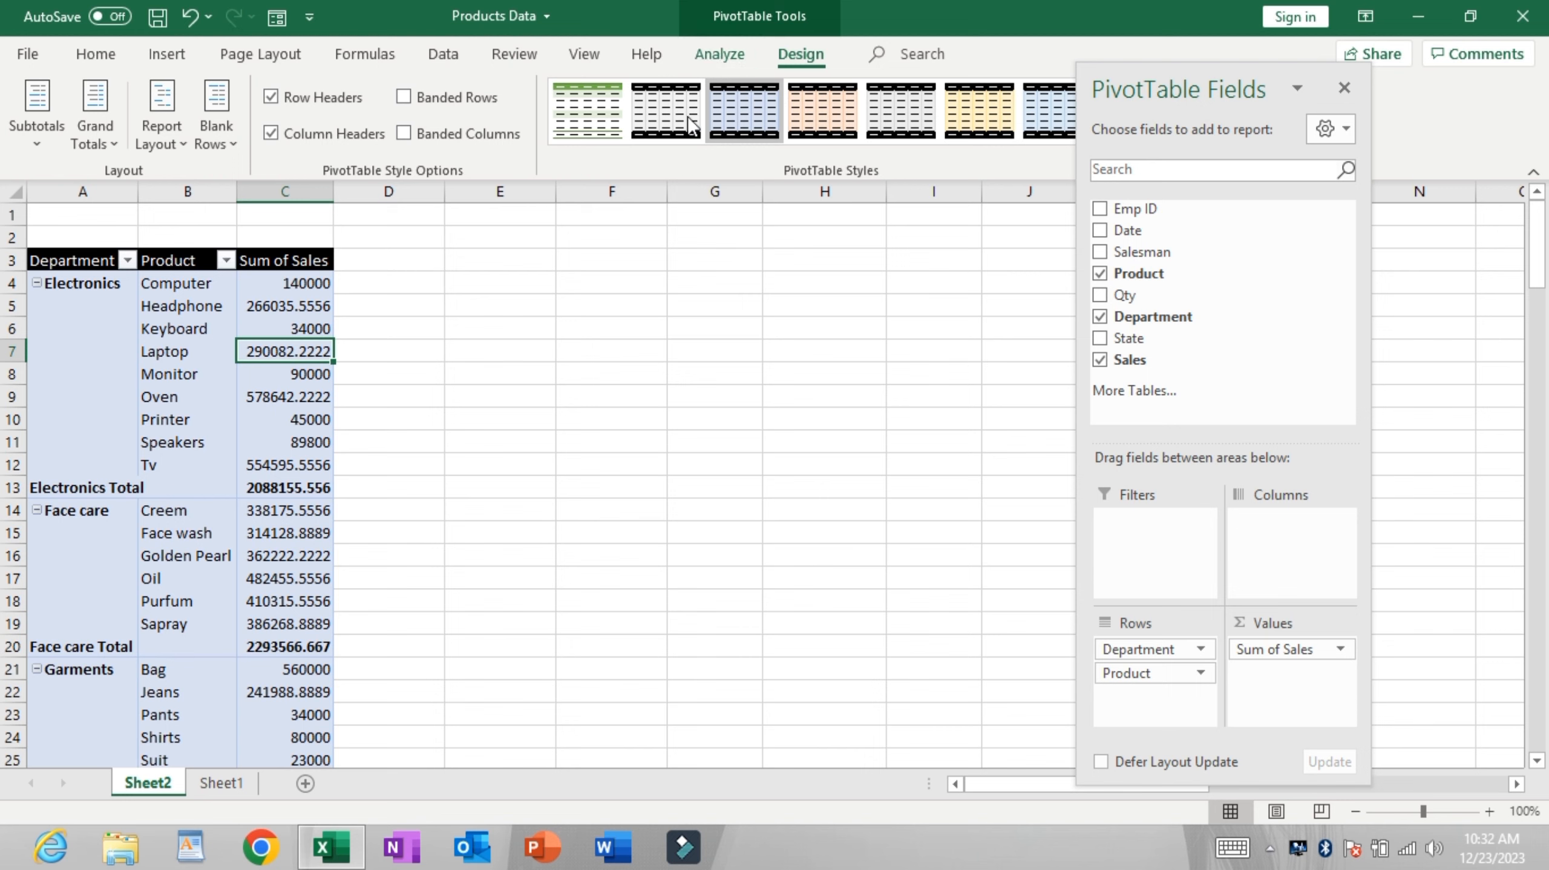
left_click(655, 306)
left_click_drag(636, 282, 837, 451)
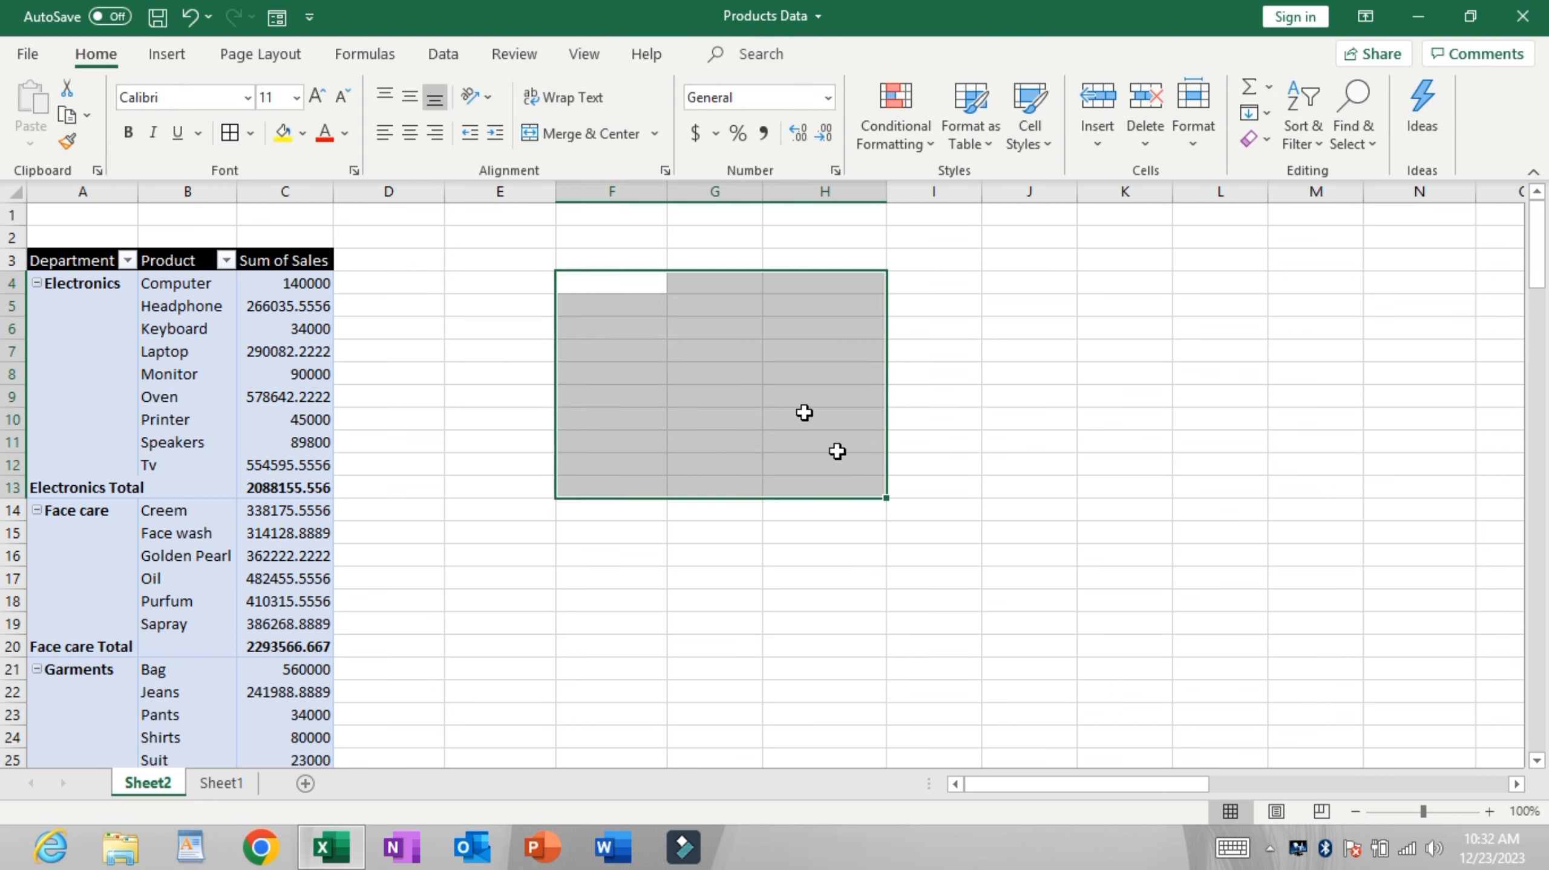
left_click(601, 511)
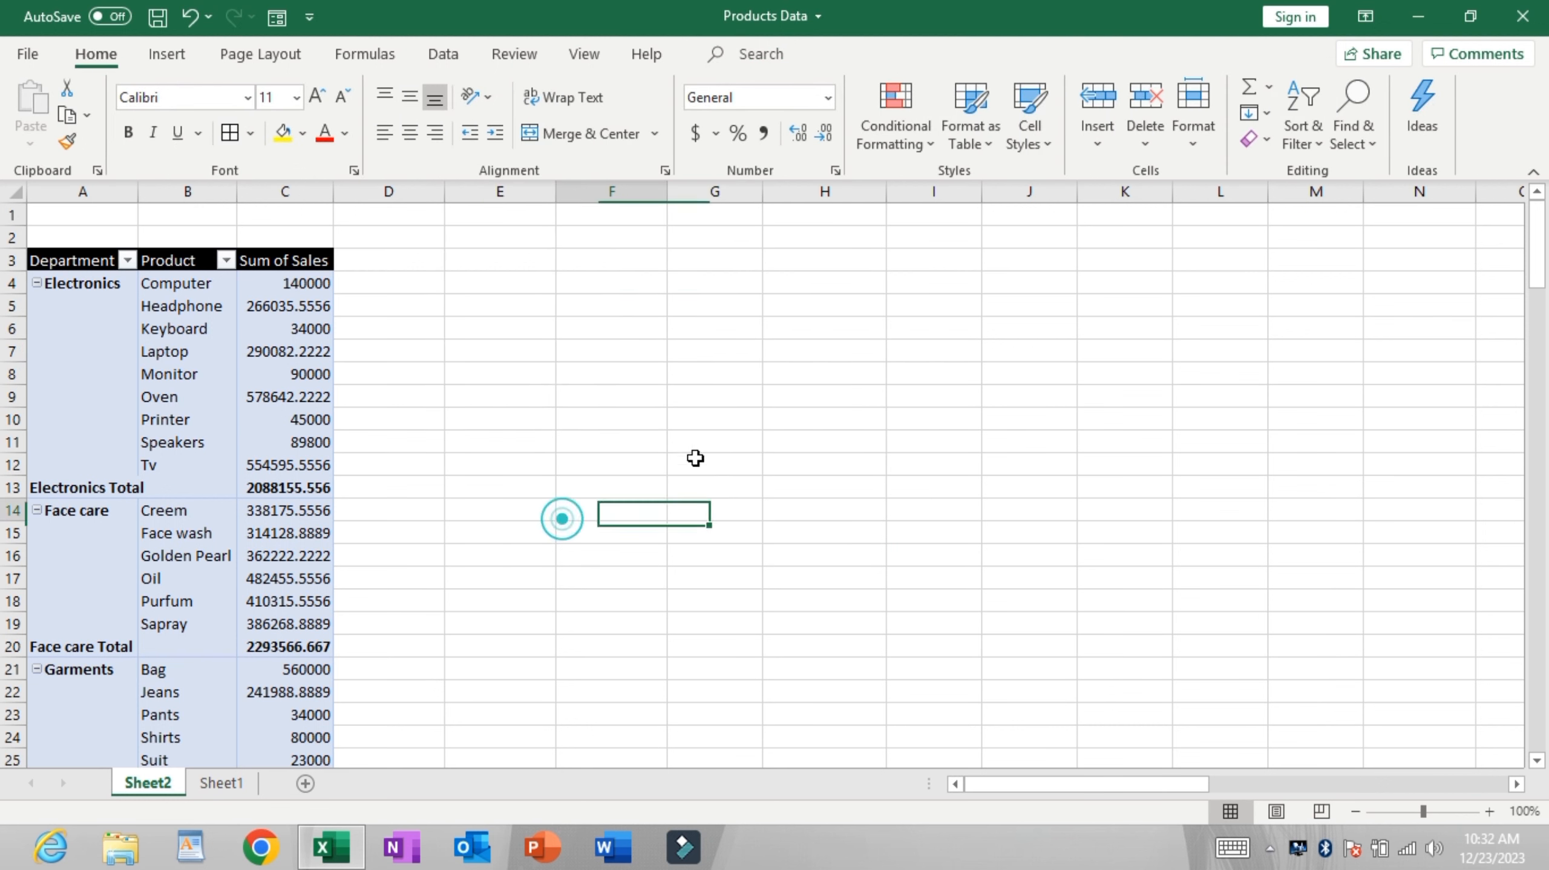
left_click(730, 443)
left_click(822, 391)
left_click(802, 488)
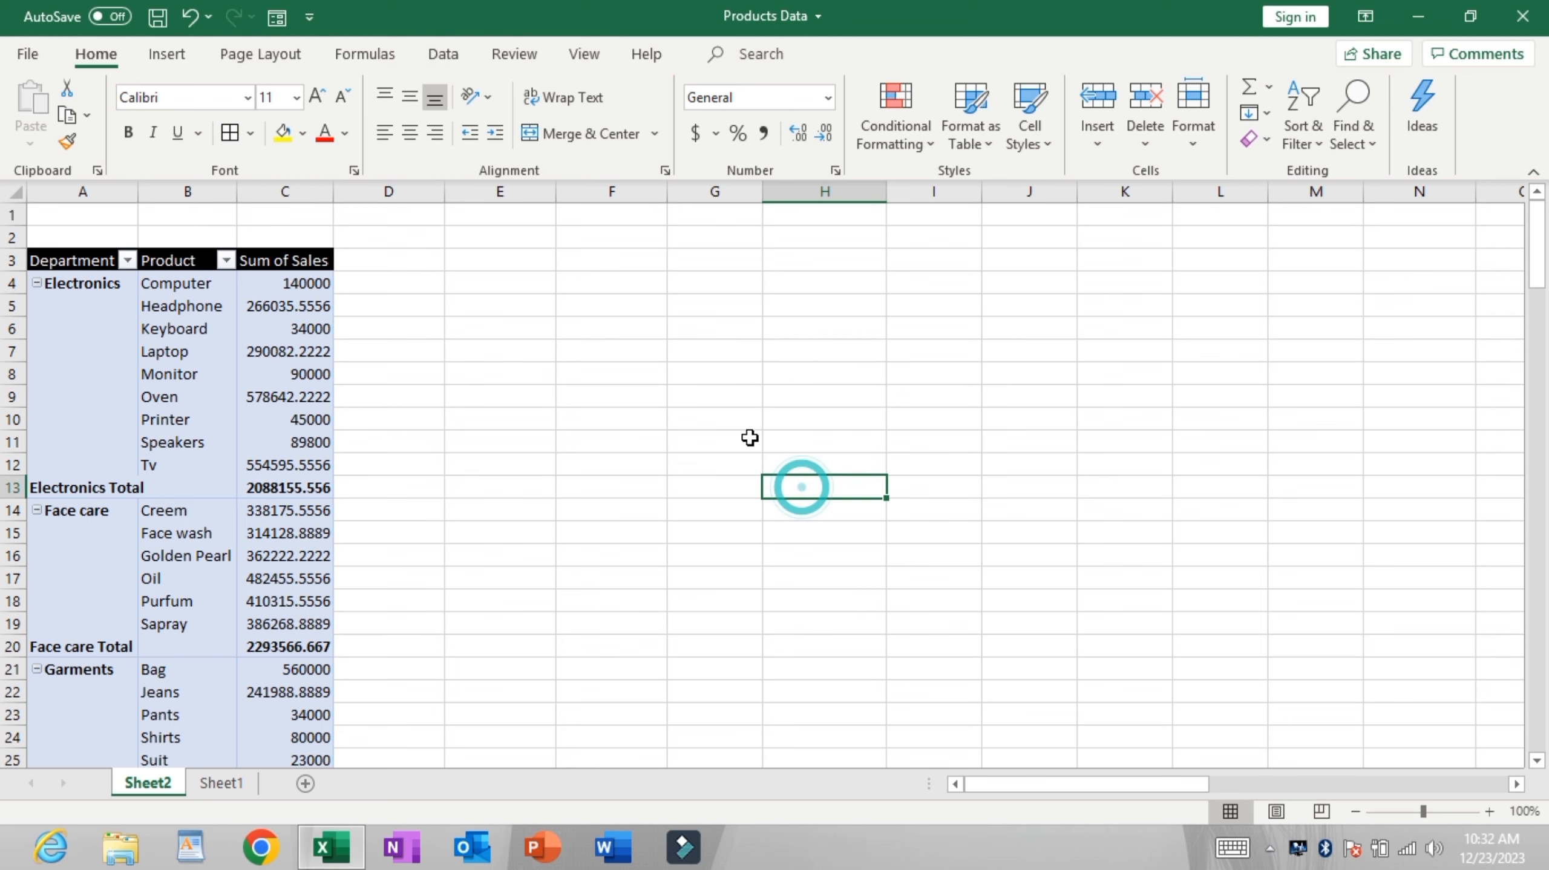
left_click(750, 437)
left_click(686, 375)
left_click(654, 361)
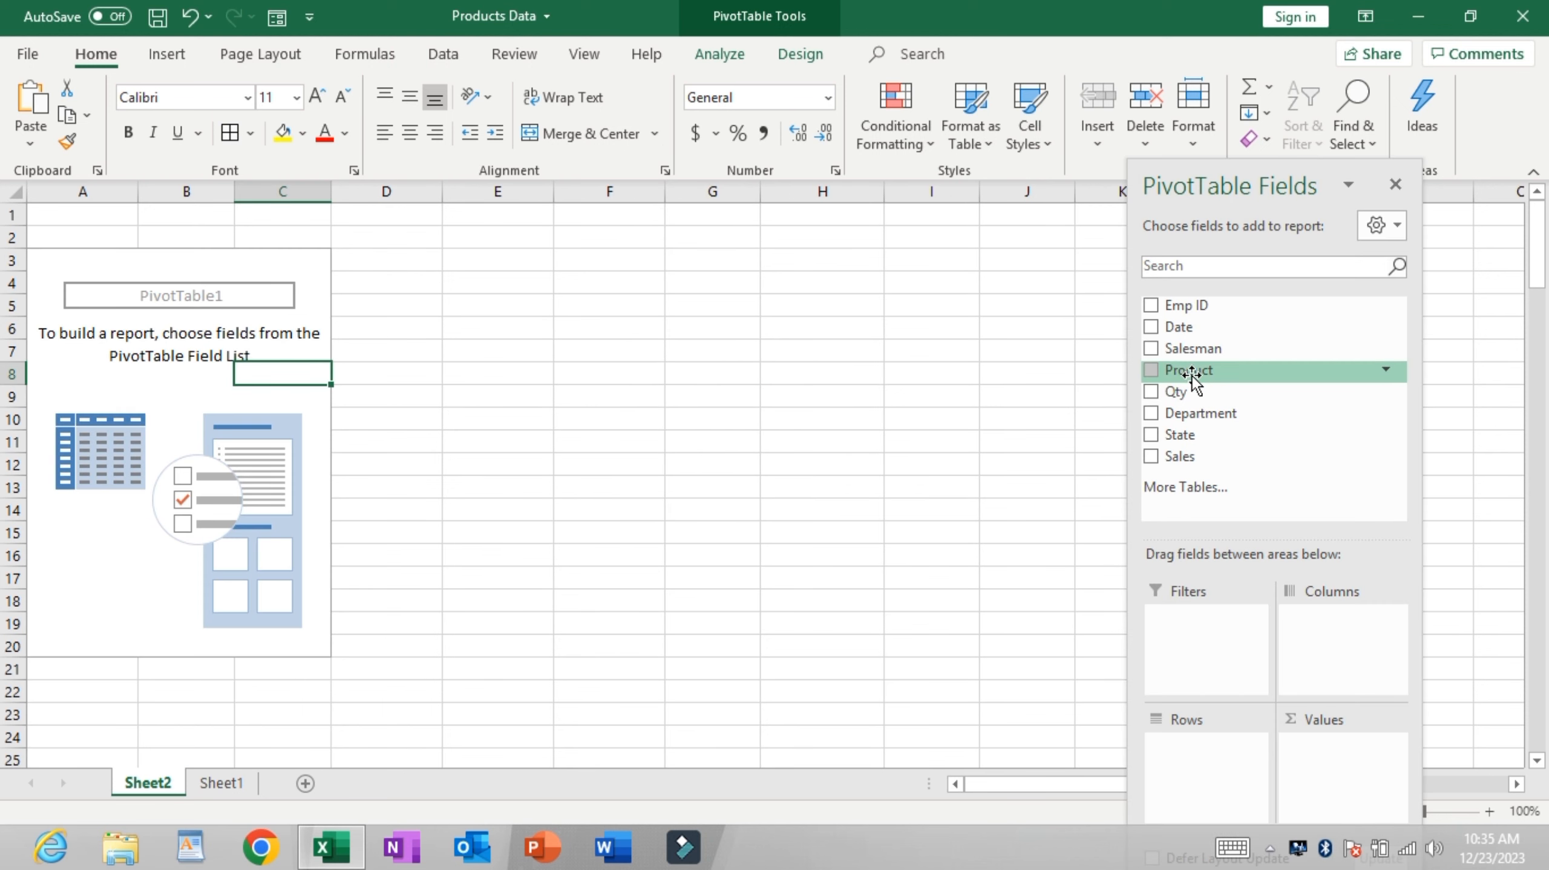
Step: Build the empty PivotTable with Product in the rows, Department as the report filter and Sales in the values
left_click_drag(1188, 370, 1210, 779)
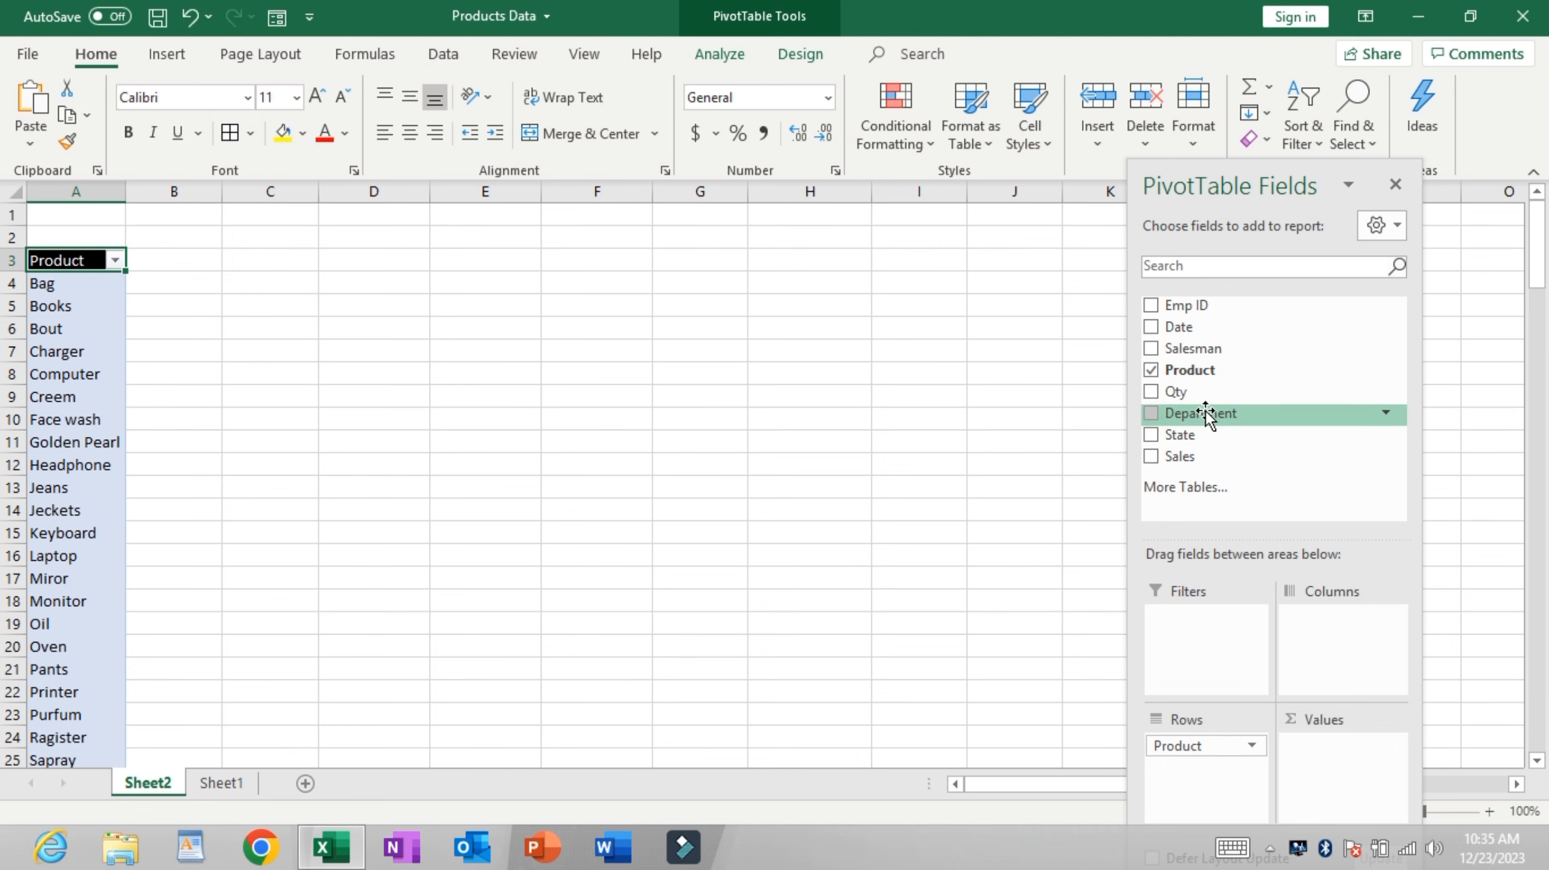
left_click_drag(1206, 412, 1208, 645)
left_click_drag(1180, 456, 1339, 777)
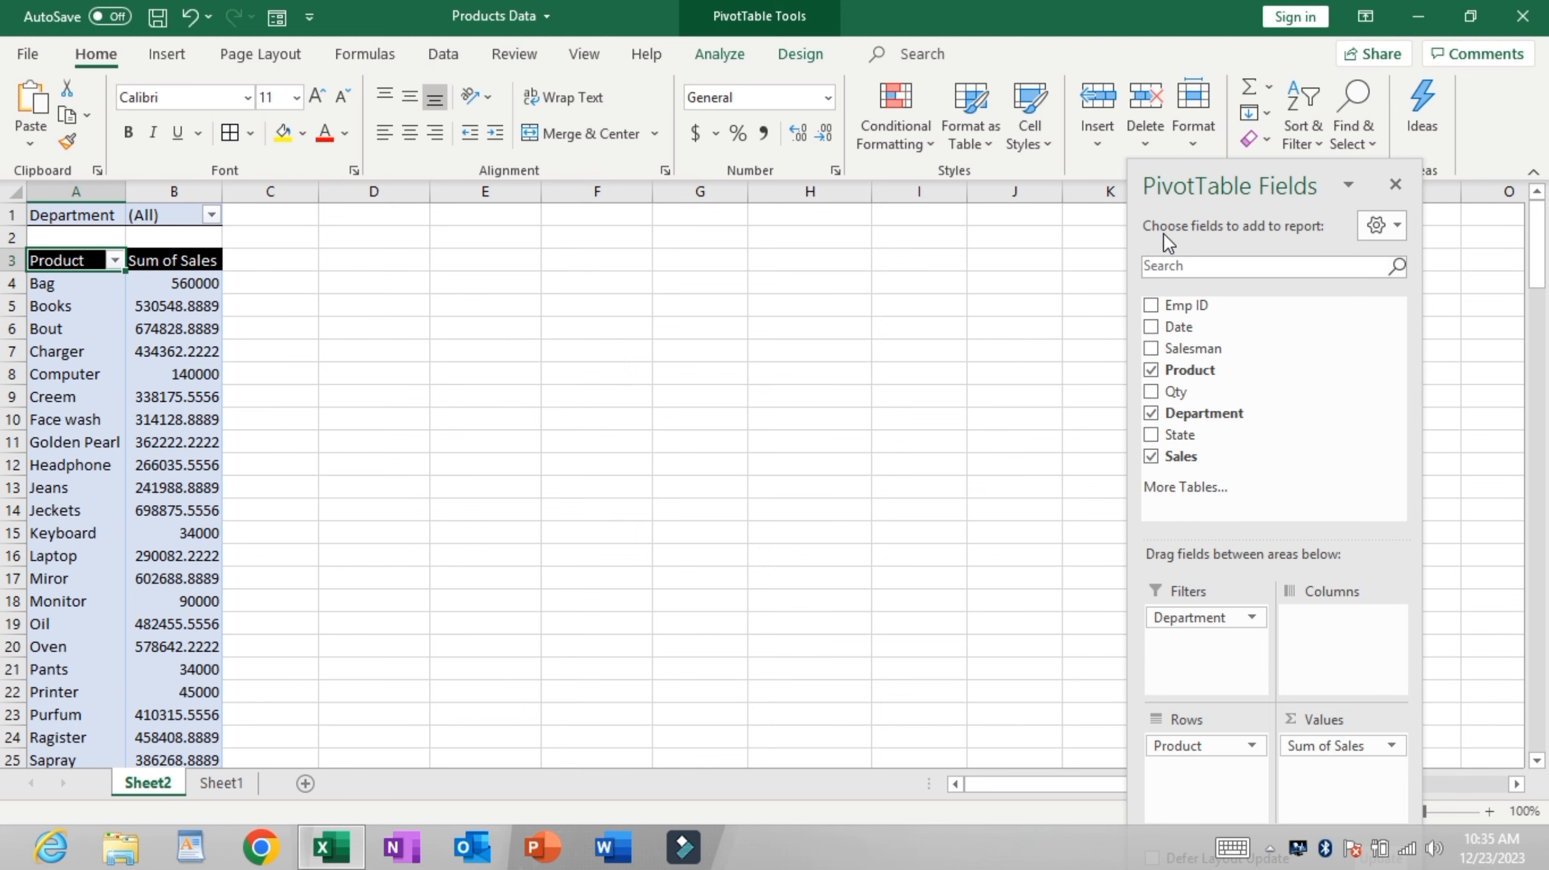
Step: Insert a Clustered Column PivotChart based on the product sales PivotTable
left_click(713, 56)
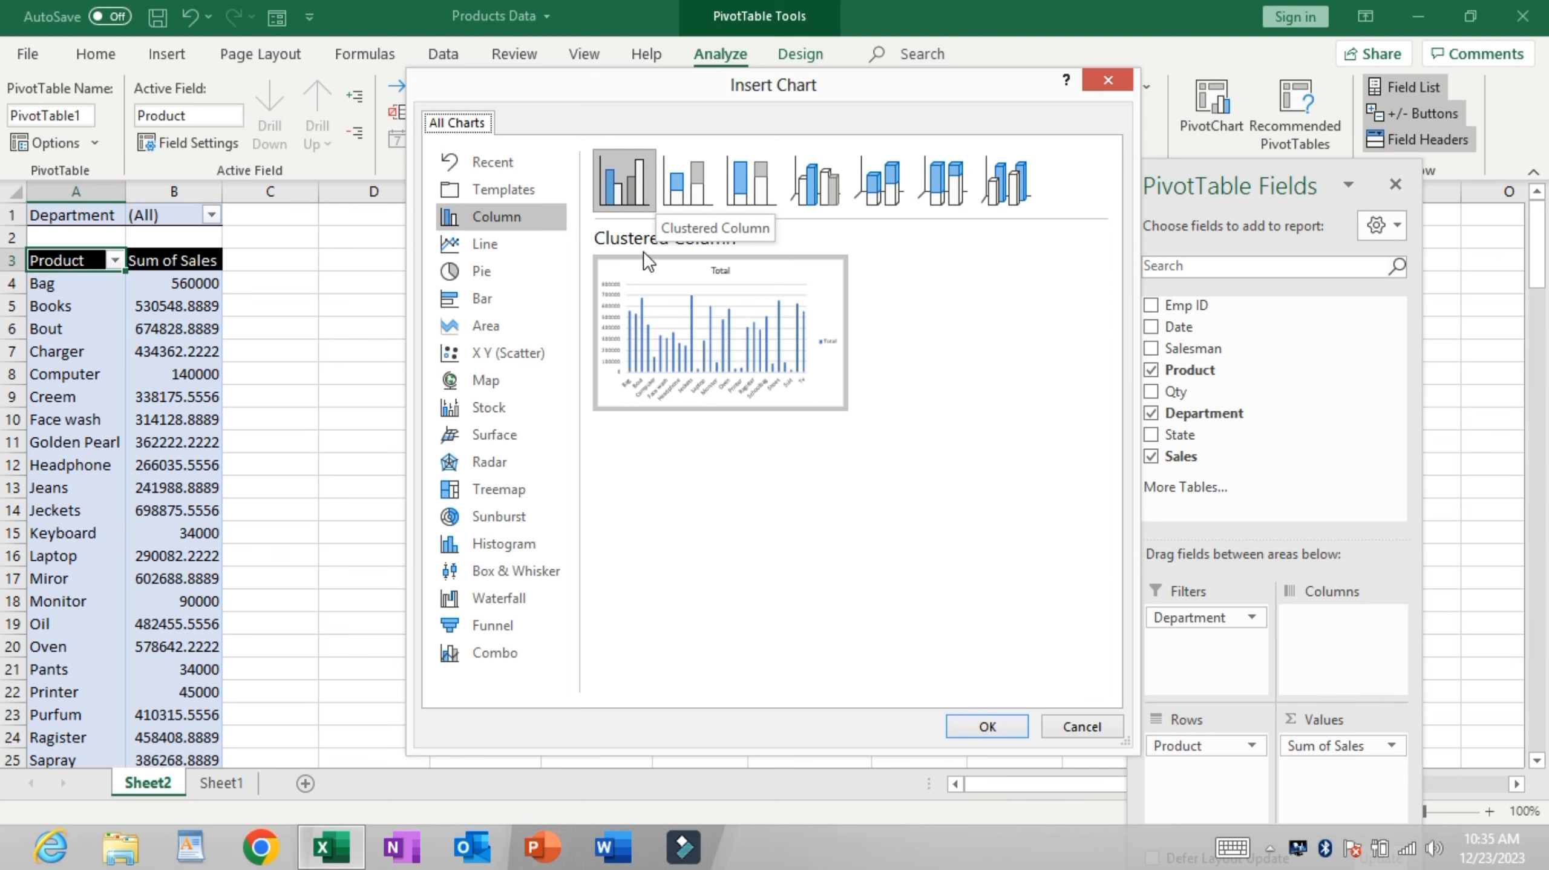
left_click(959, 721)
left_click(864, 395)
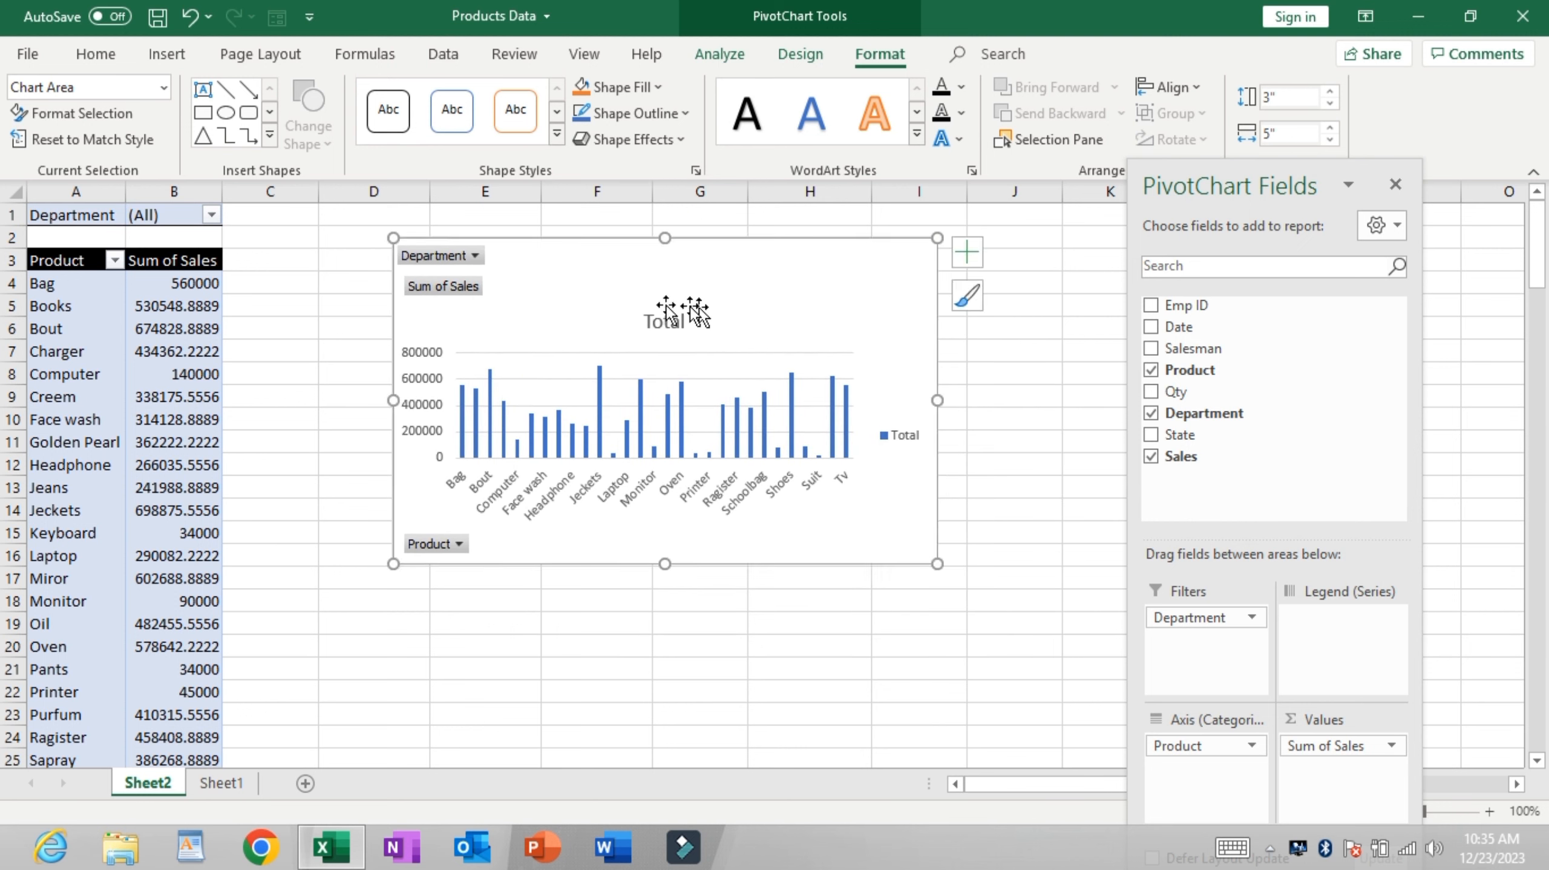
Step: Filter the PivotChart by Department to show only School Goods
left_click(444, 255)
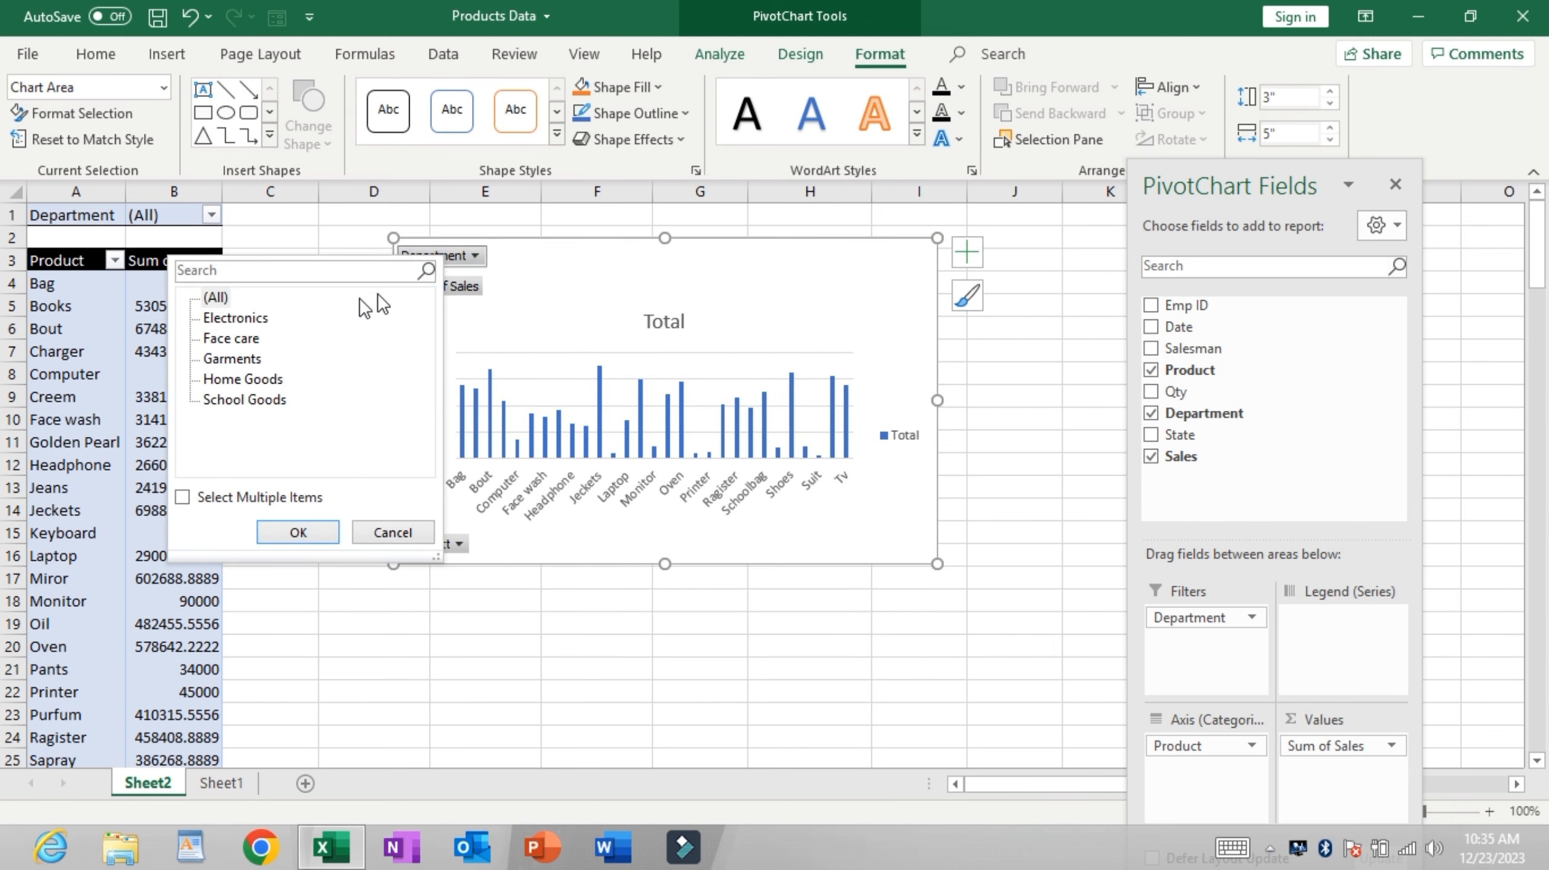
left_click(236, 318)
left_click(243, 339)
left_click(247, 360)
left_click(250, 379)
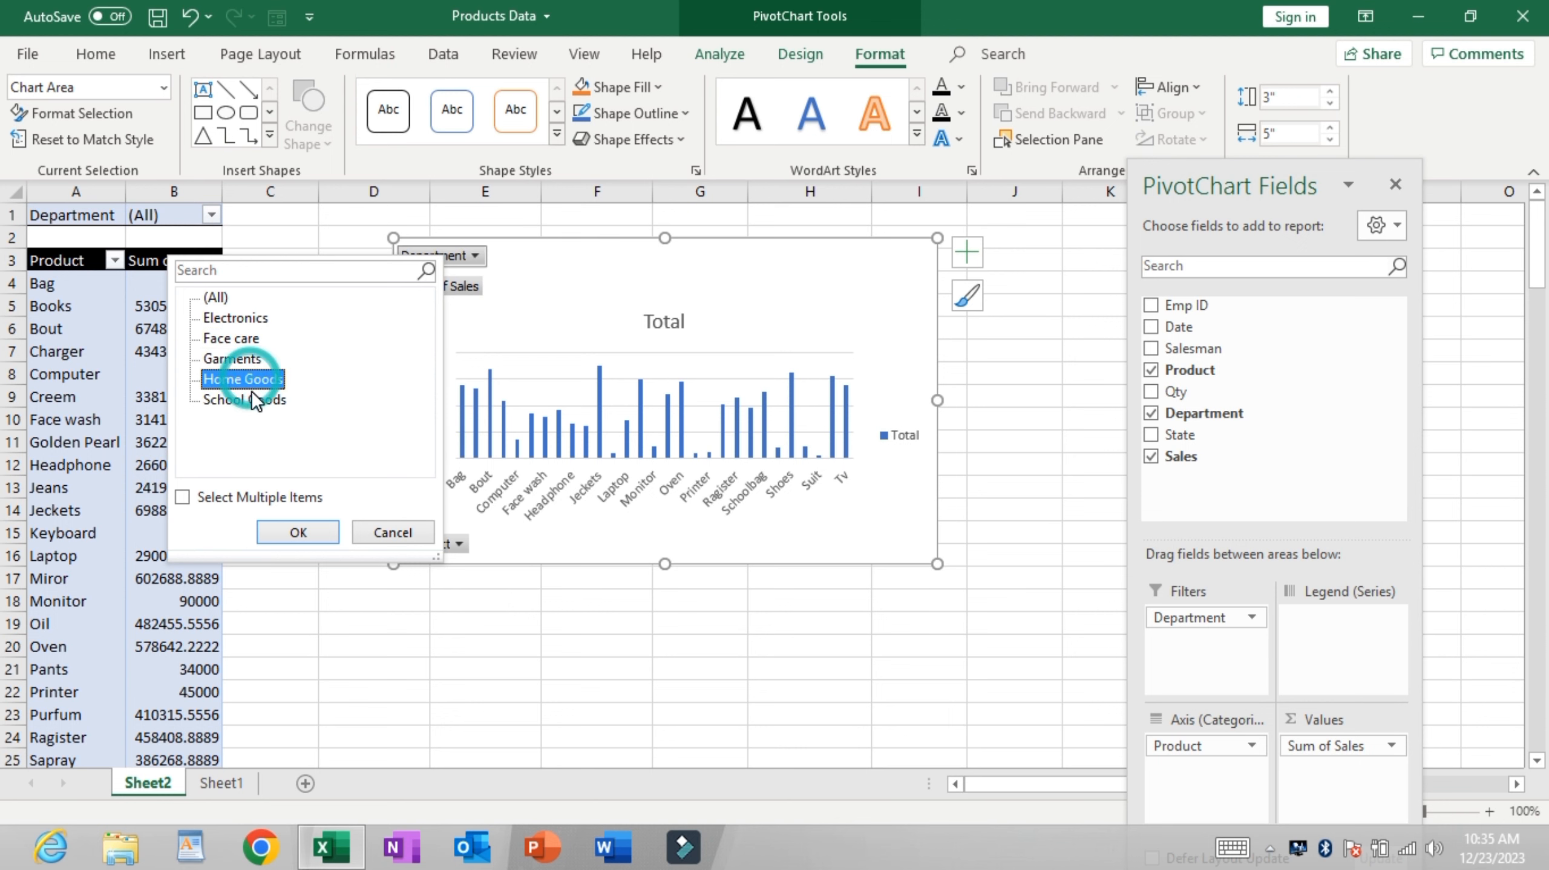
left_click(298, 532)
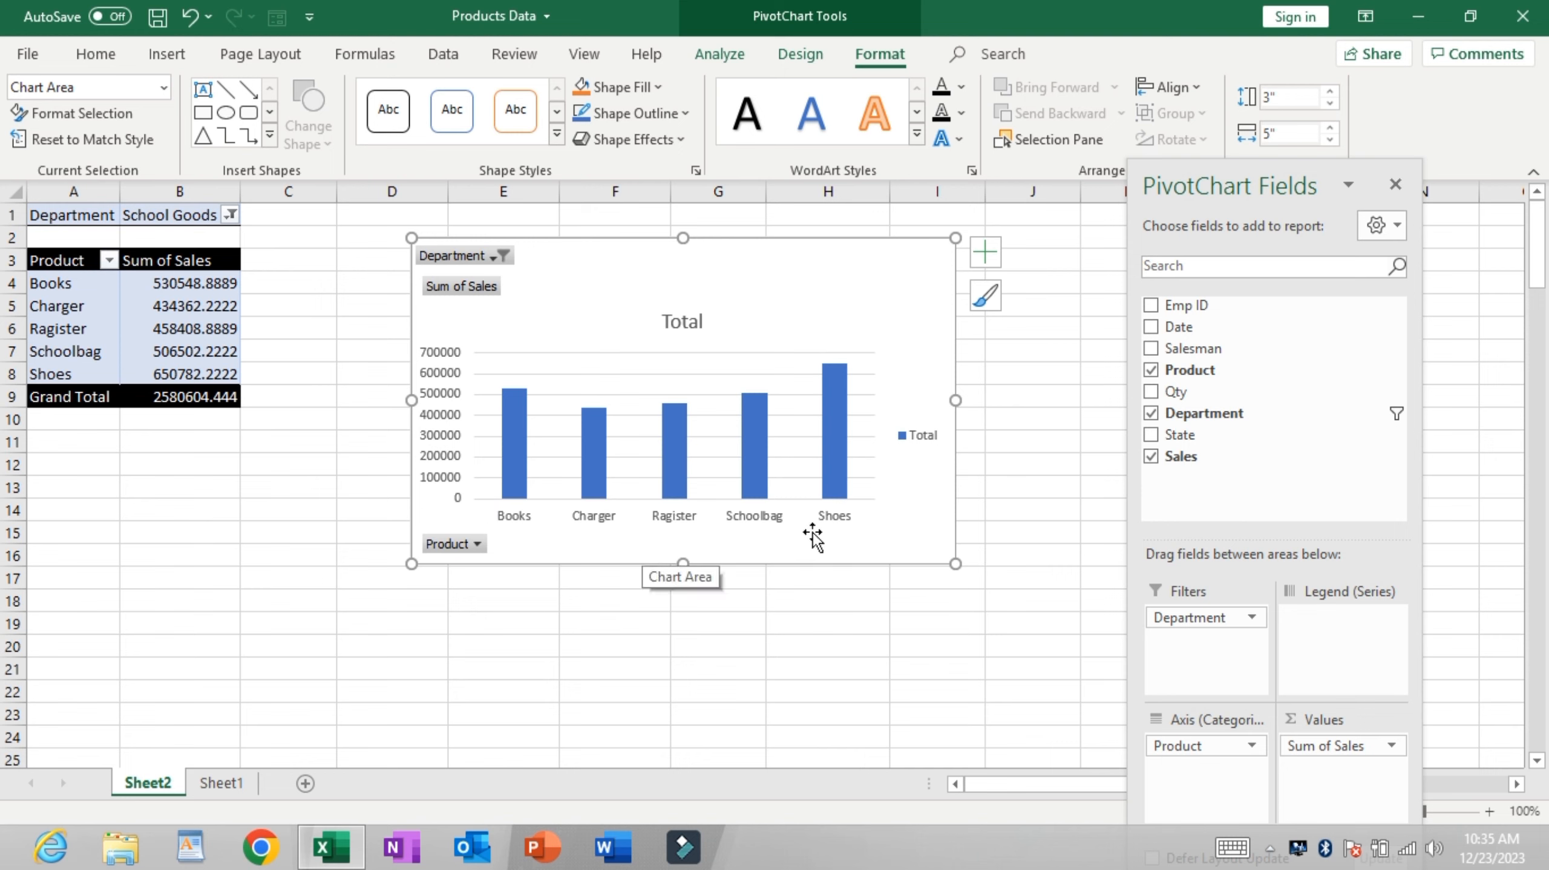
Step: Switch the PivotChart's Department filter to Garments
left_click(476, 256)
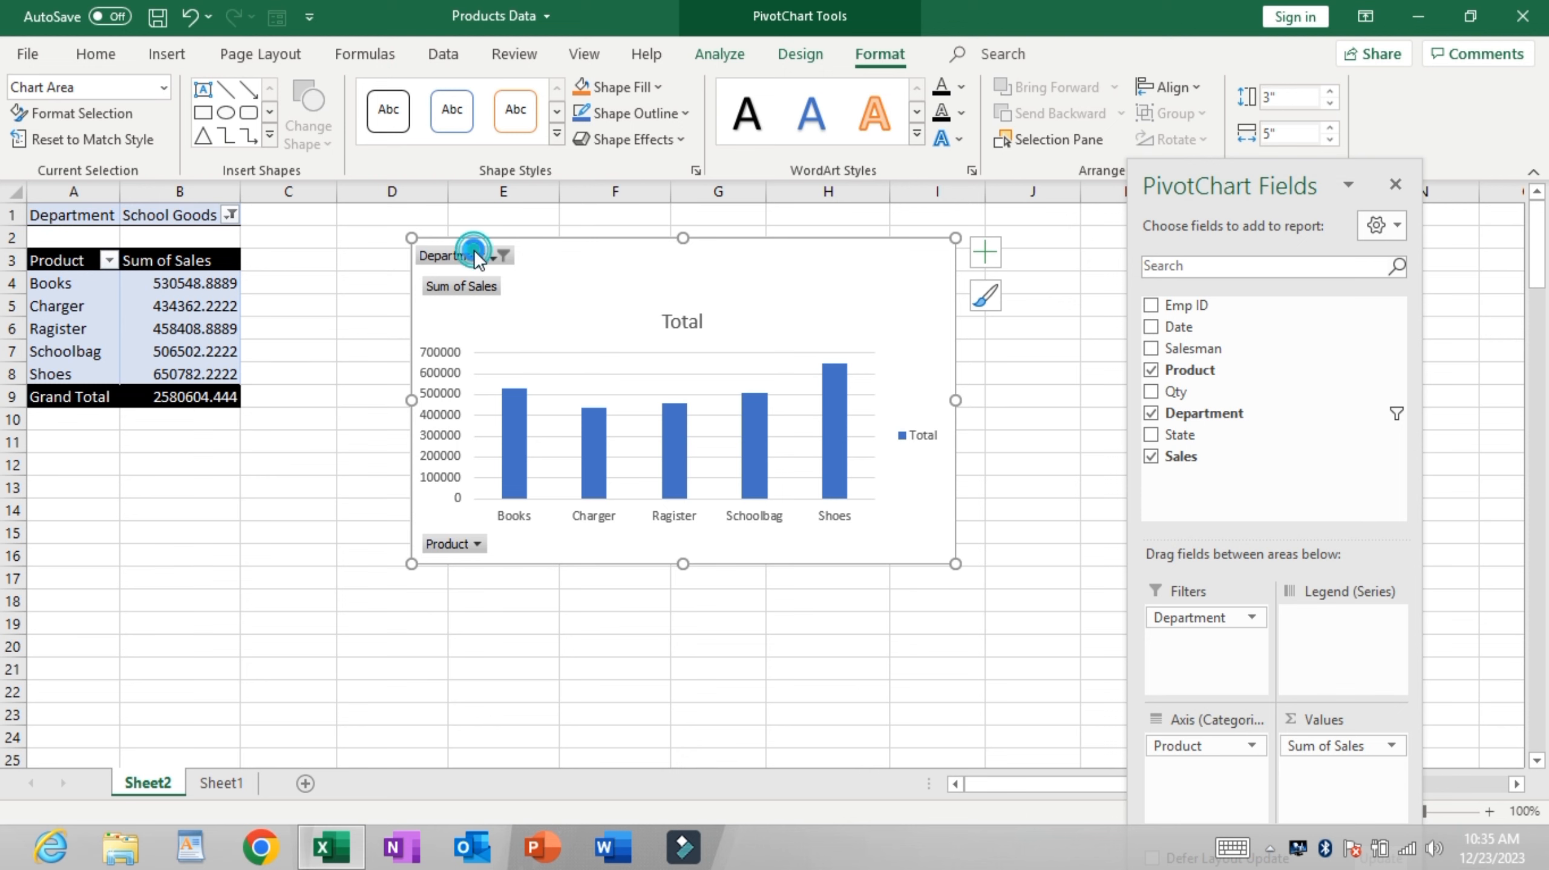
left_click(256, 352)
left_click(331, 531)
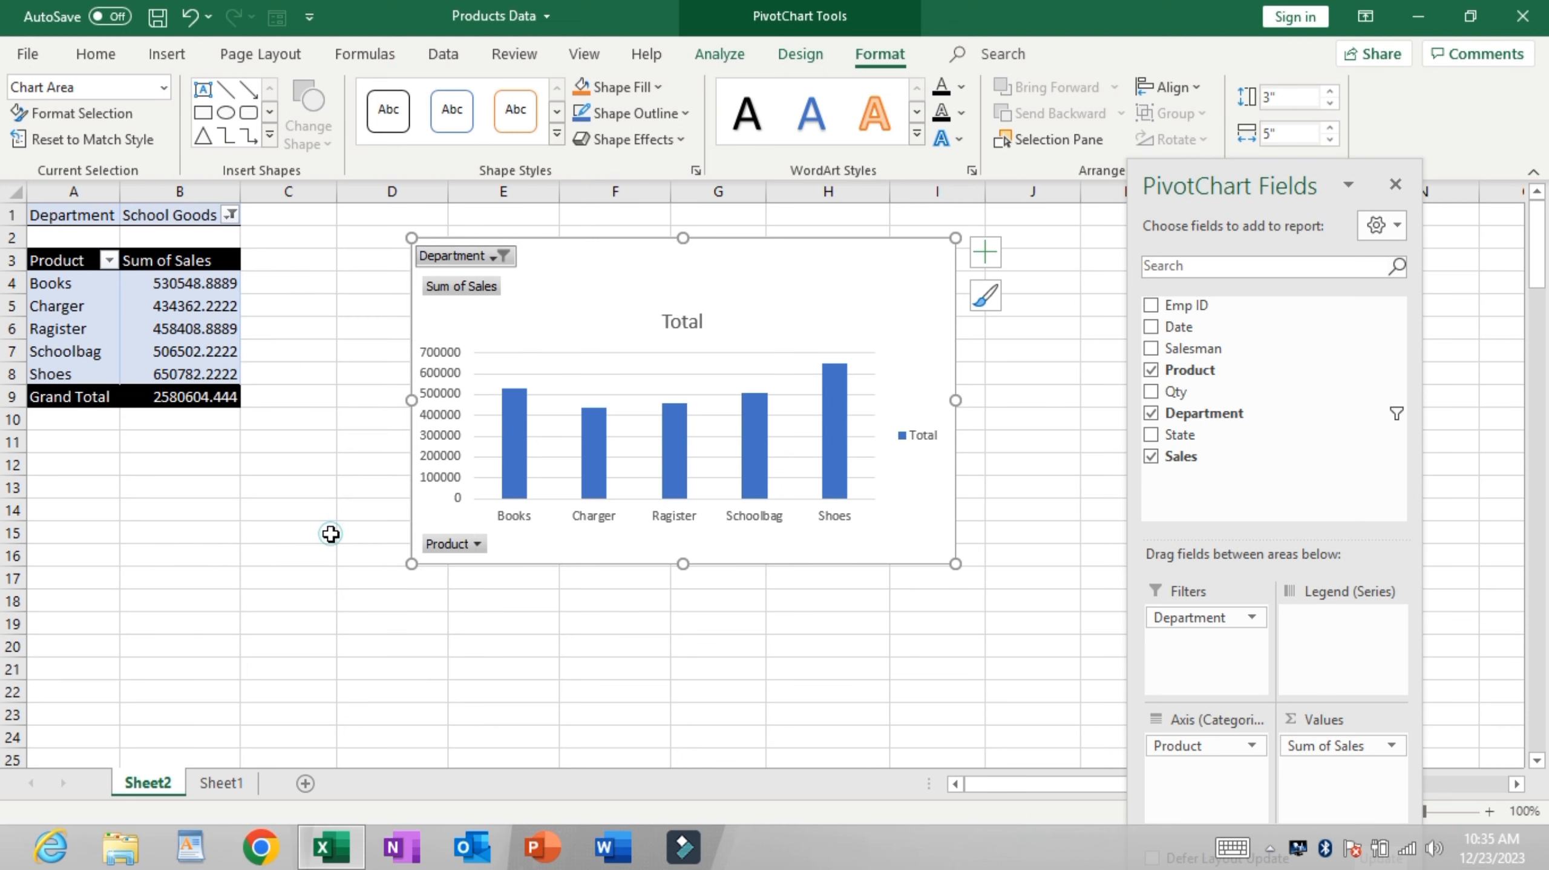
Step: Change the PivotChart's colors to the monochromatic gold palette
left_click(786, 439)
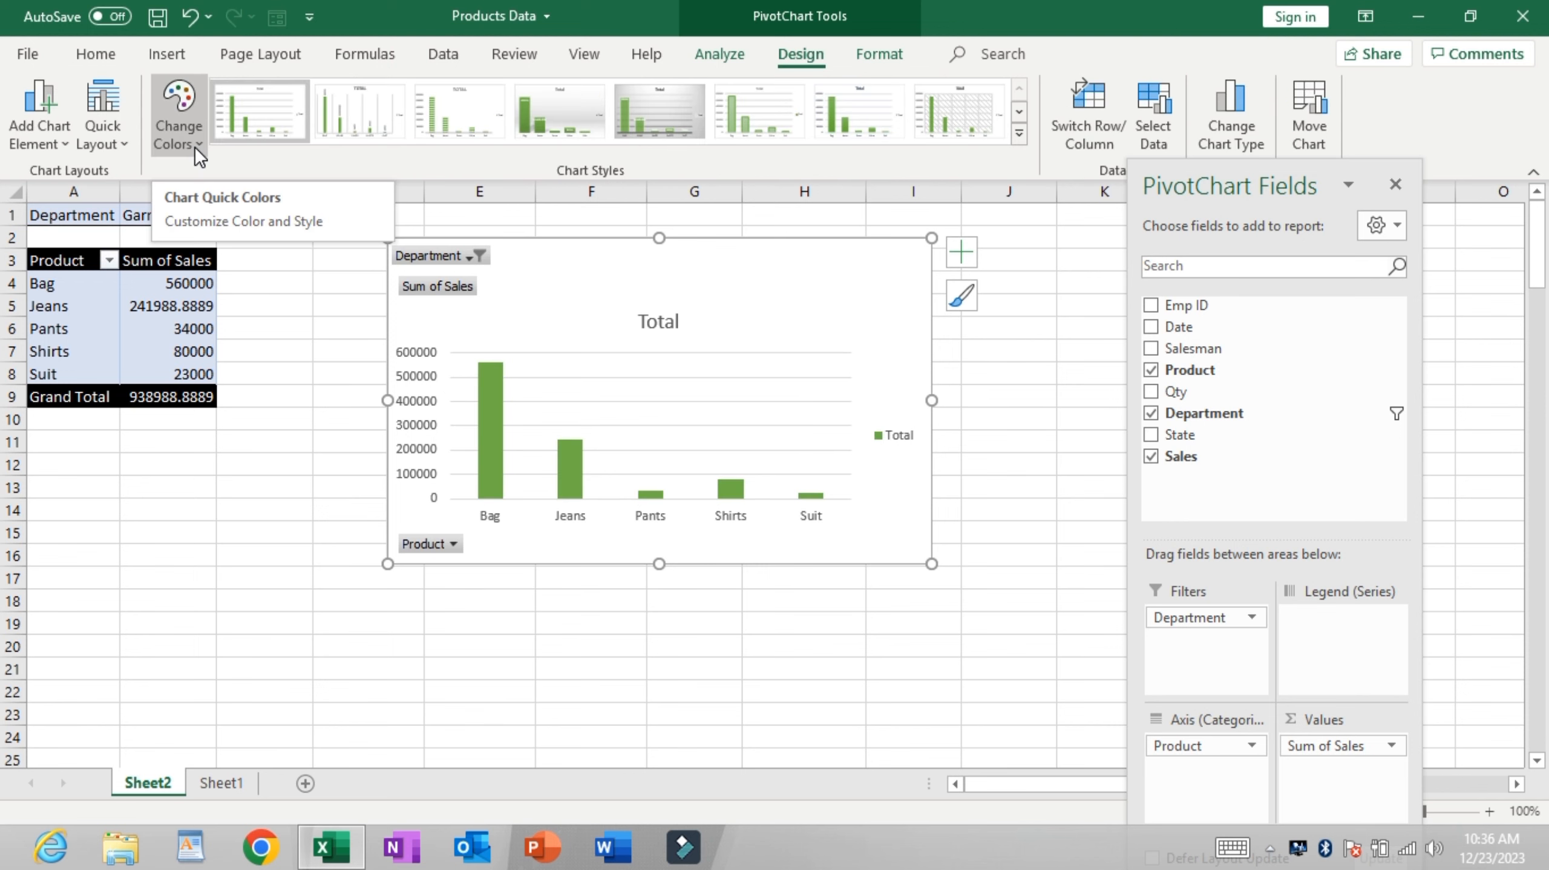
left_click(195, 148)
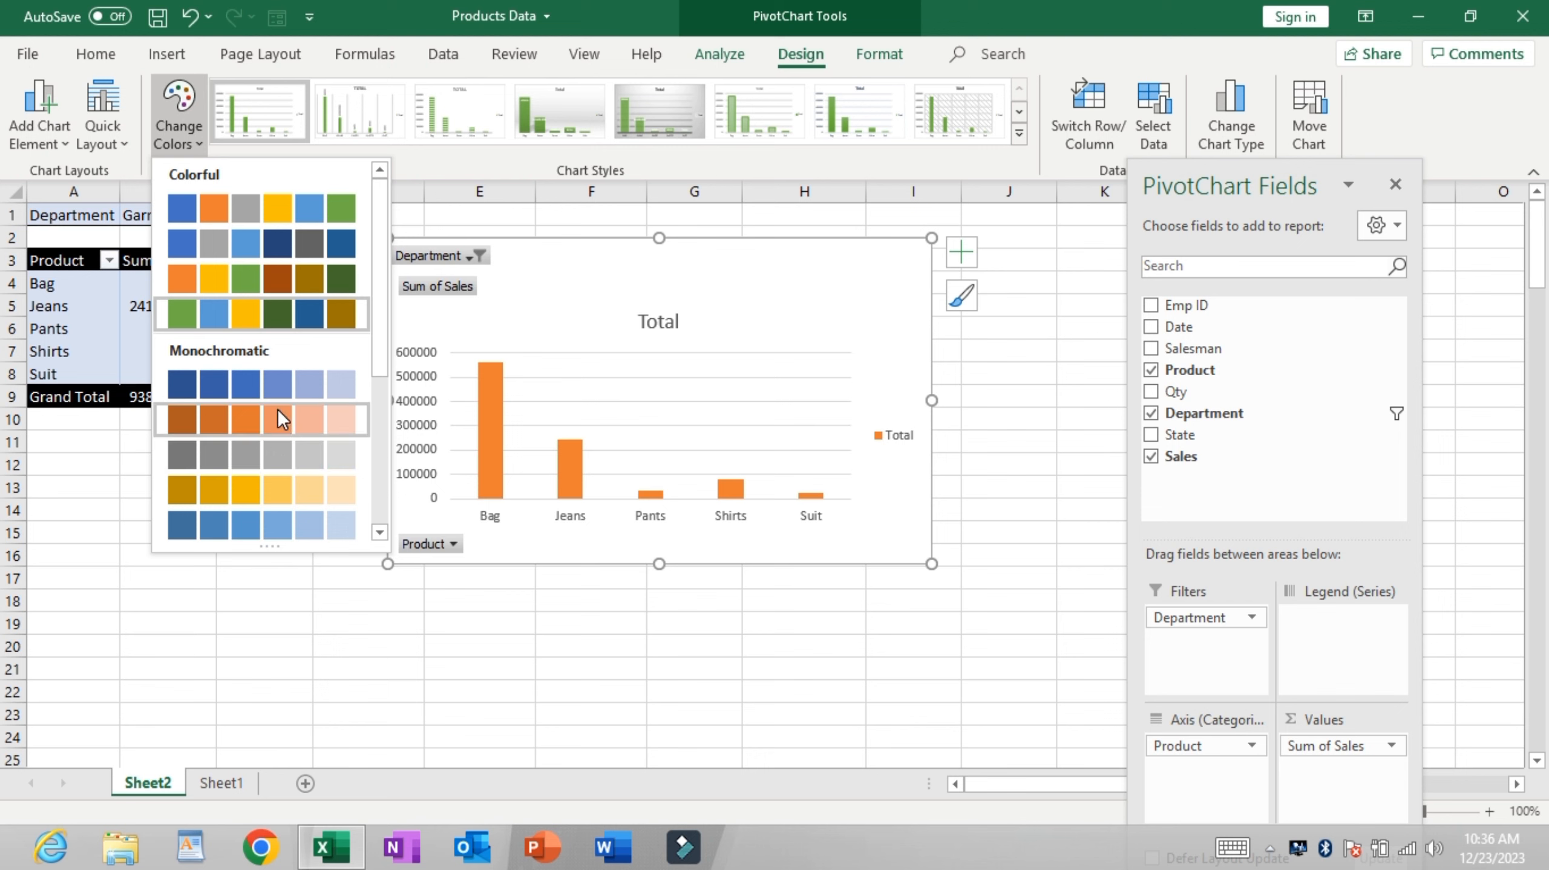
left_click(281, 492)
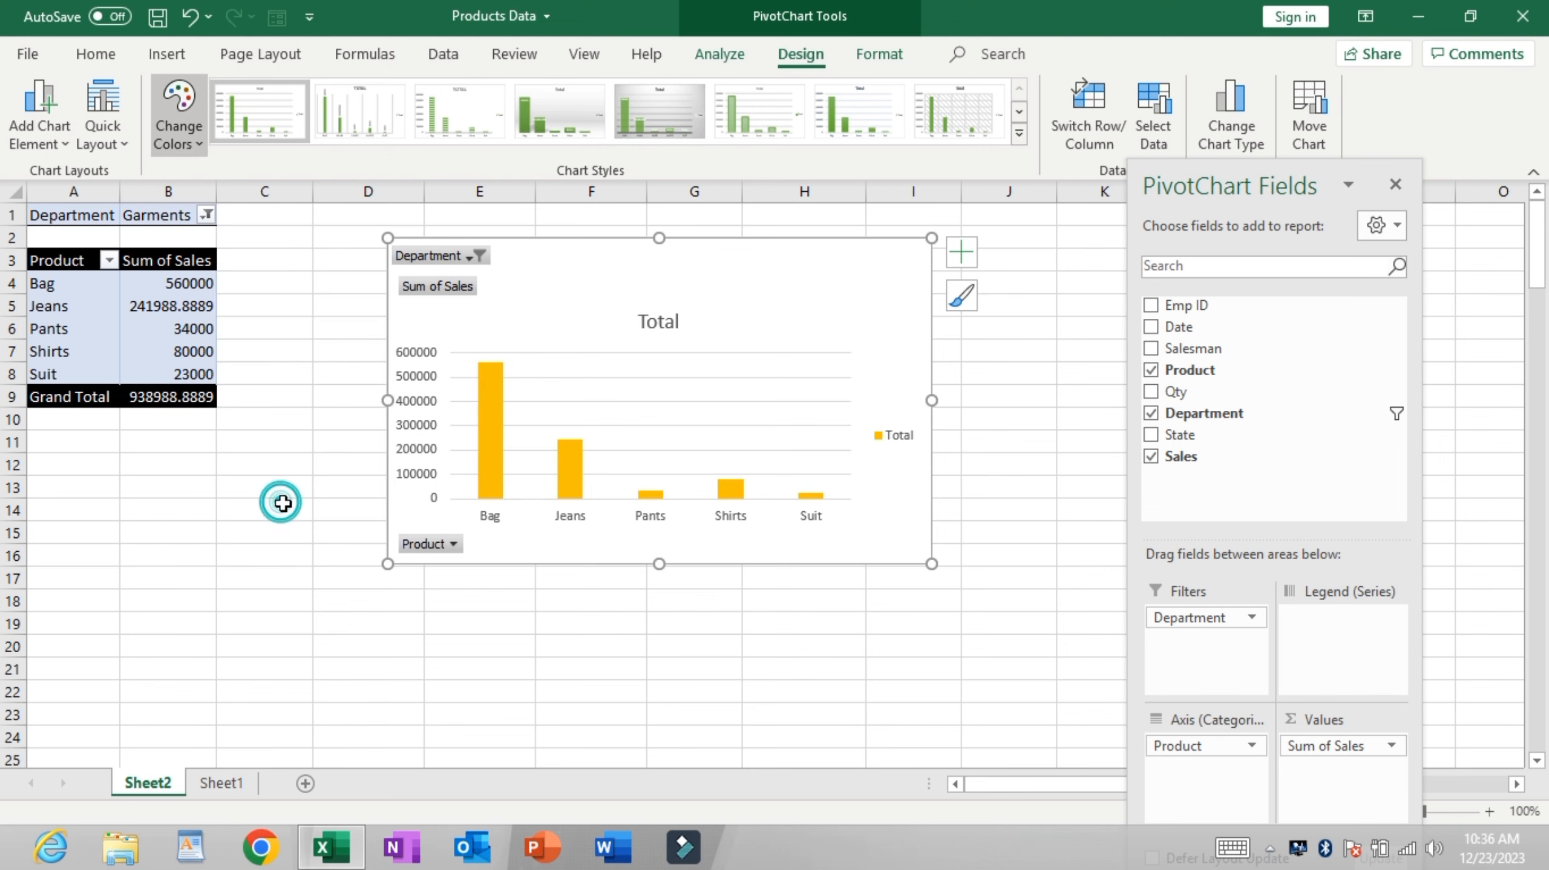
Step: Try the grey gradient chart style on the PivotChart, and settle on the dark style with outlined bars and data labels
left_click(628, 425)
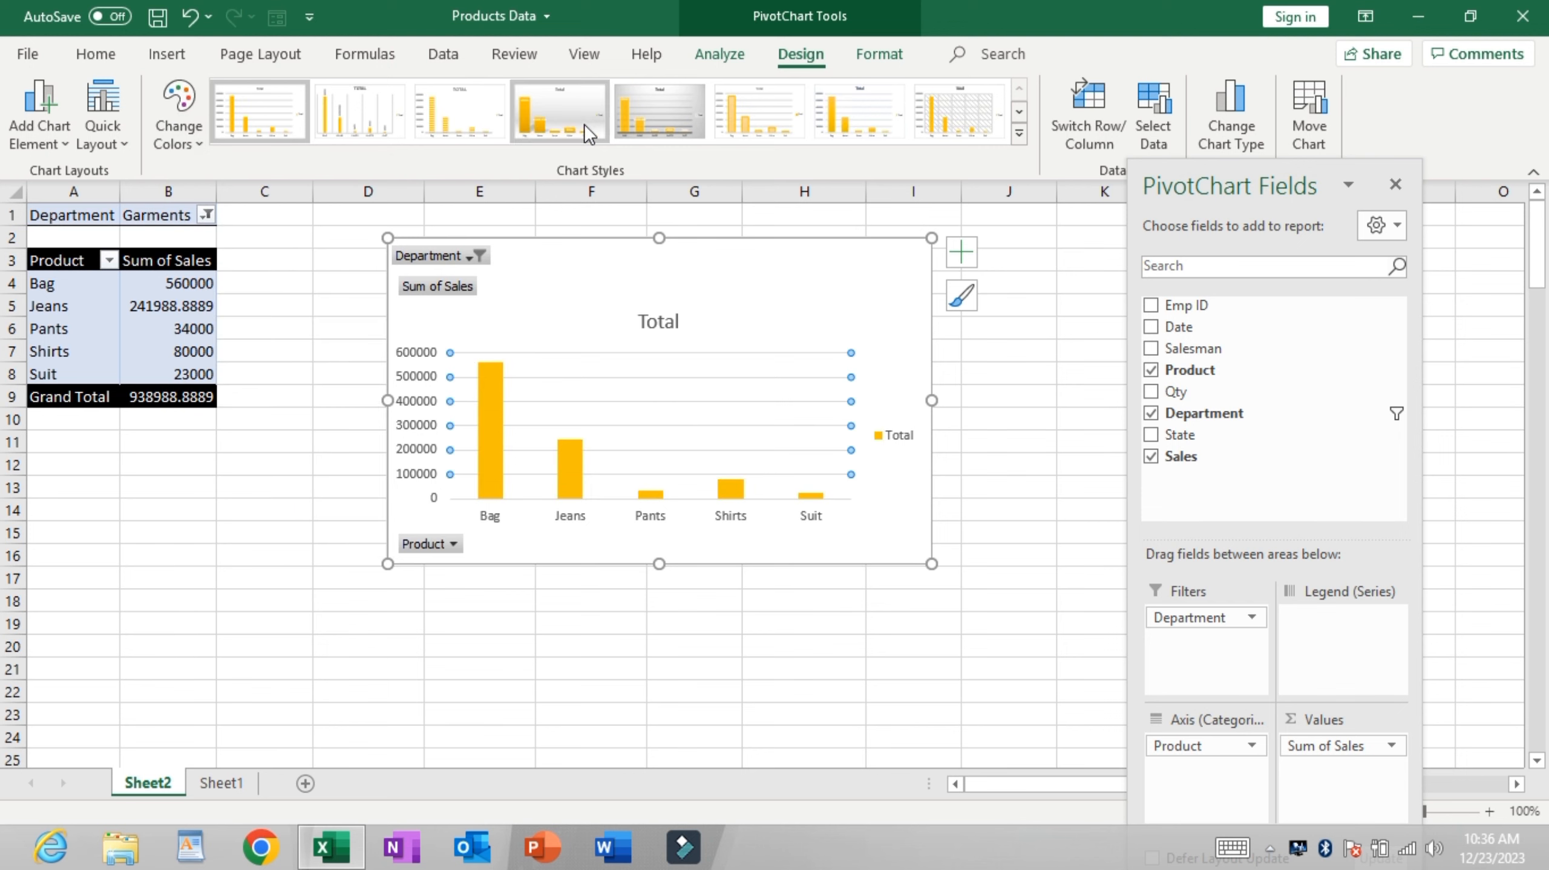
left_click(658, 118)
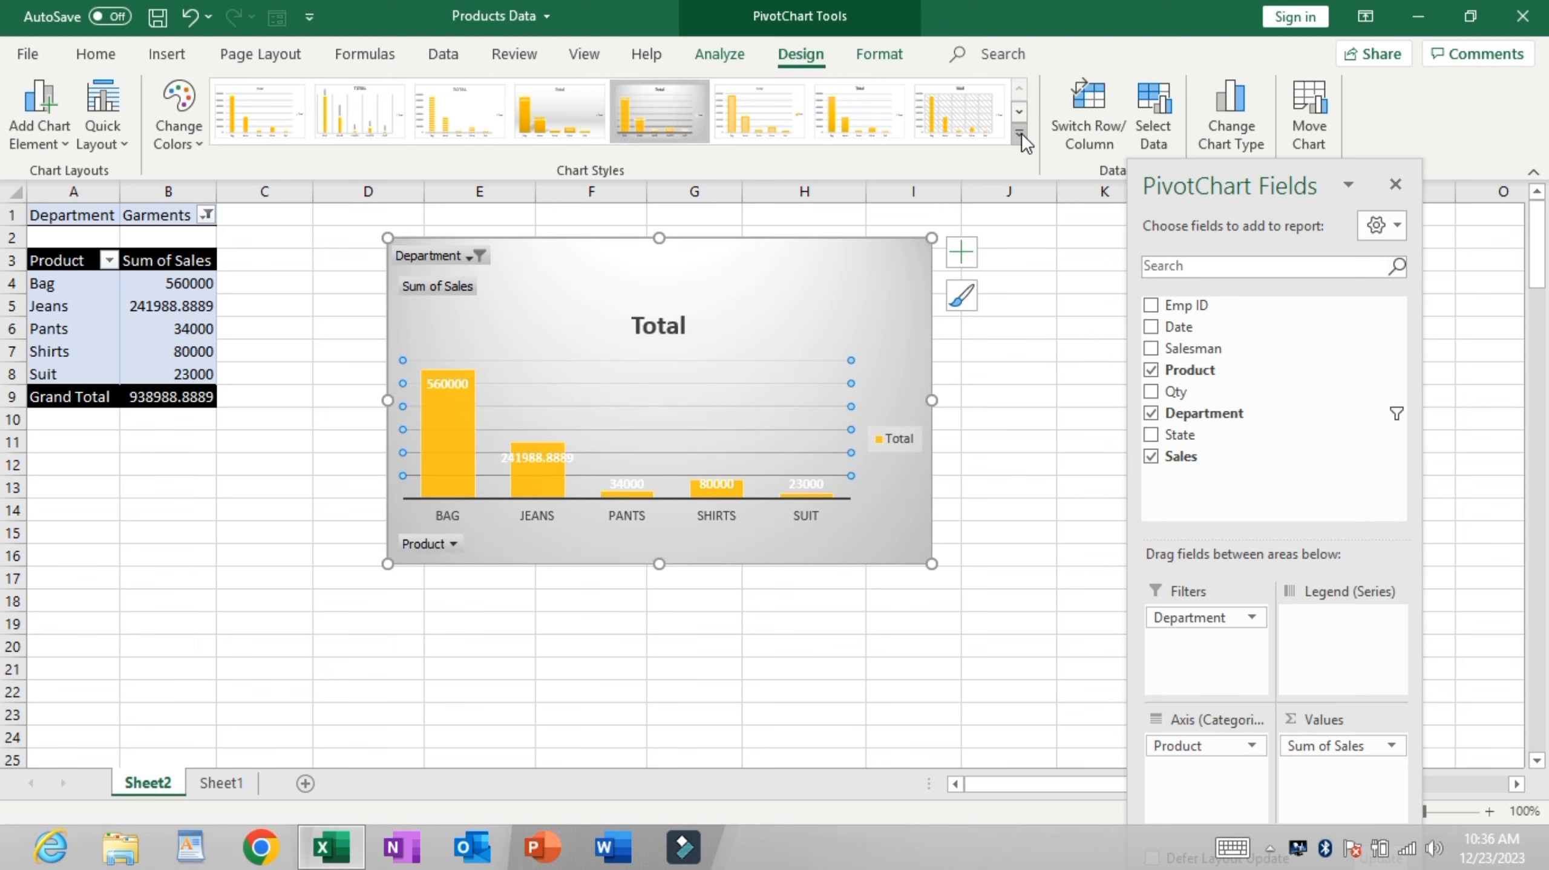
left_click(1021, 134)
left_click(650, 170)
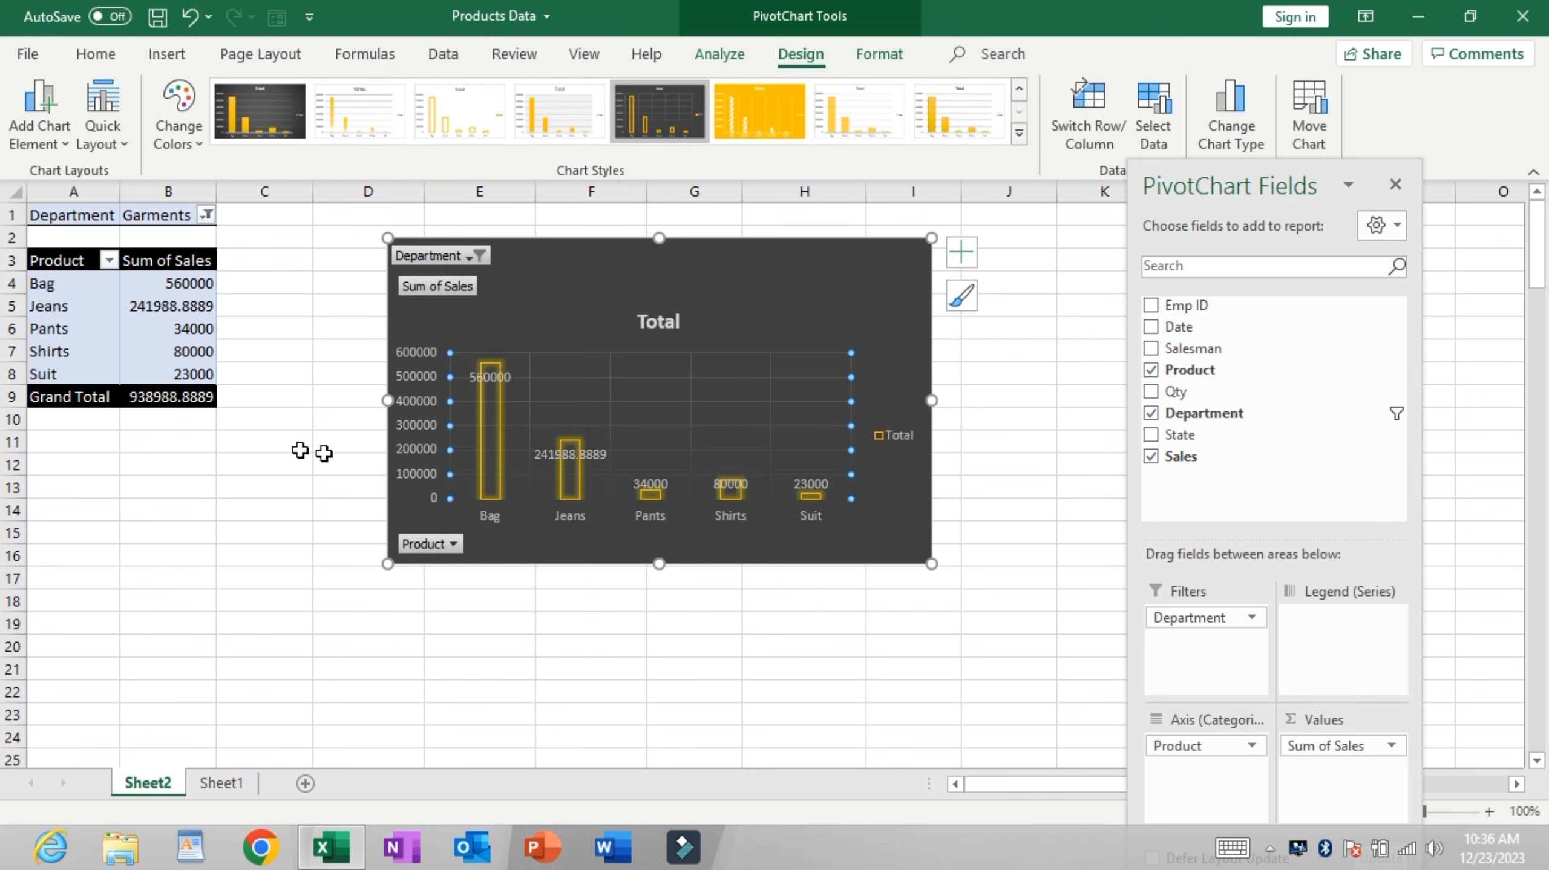
left_click(299, 450)
left_click(657, 359)
Step: Insert Department and State slicers for the PivotTable and place the State slicer side by side with the Department slicer
left_click(170, 374)
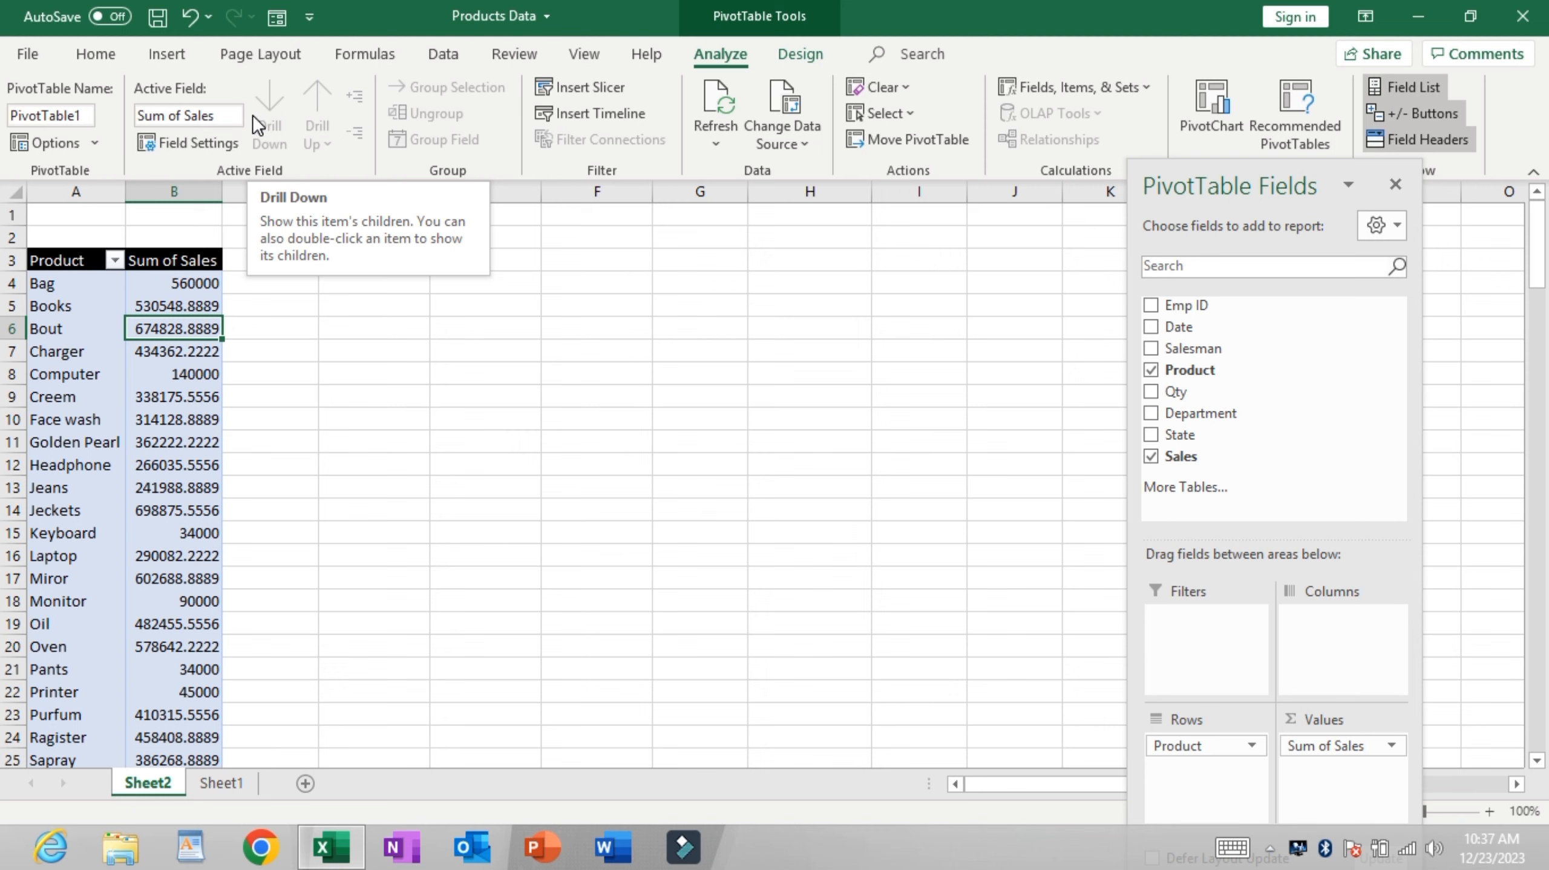
left_click(588, 87)
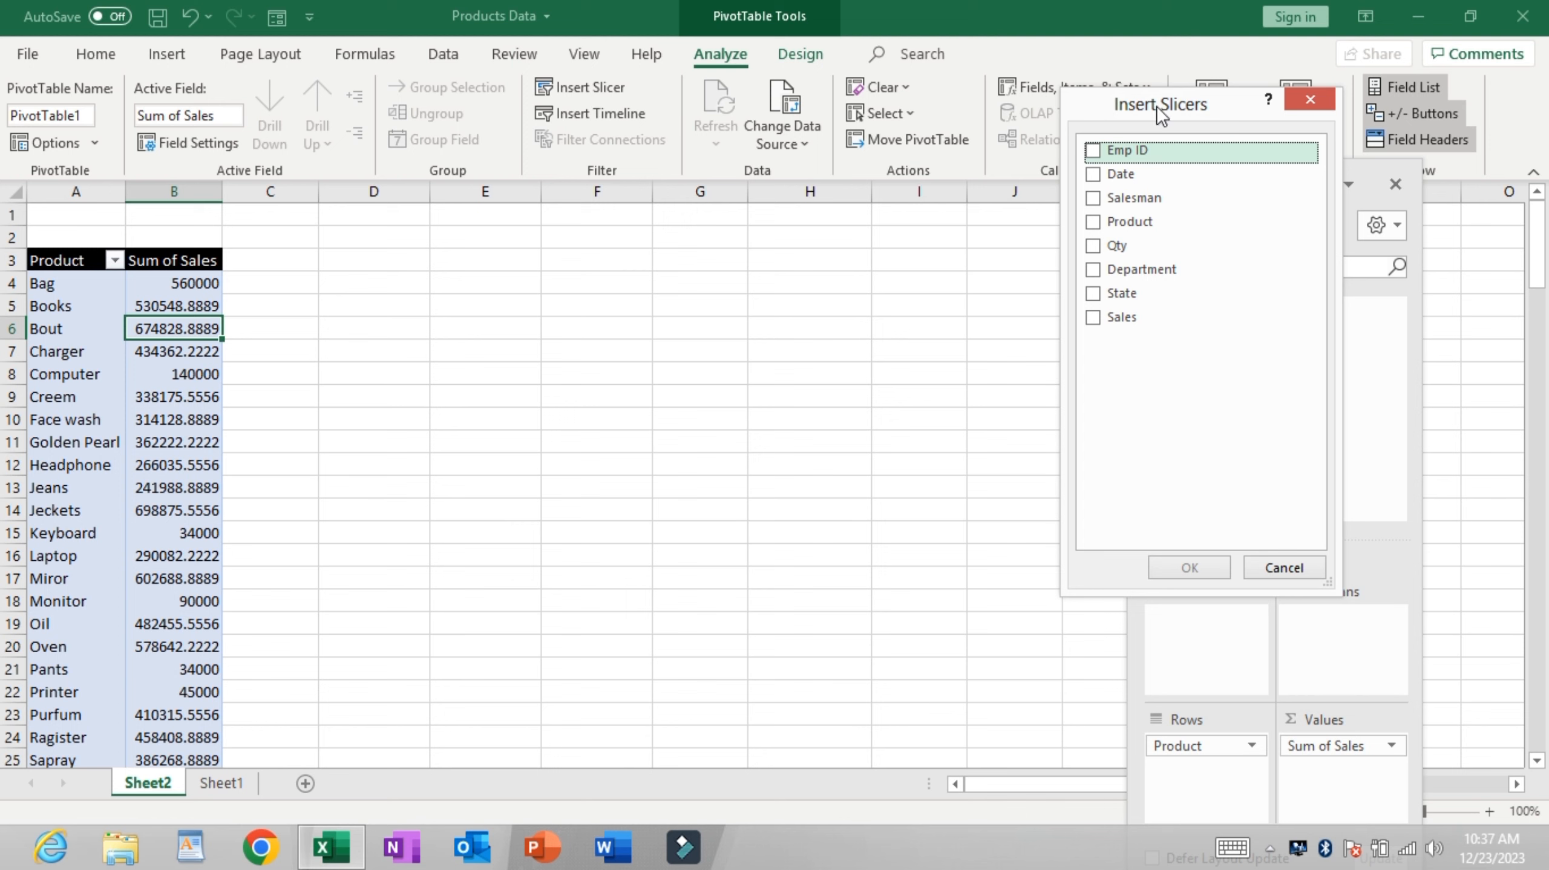
mouse_move(1157, 106)
left_mouse_down()
mouse_move(949, 122)
mouse_move(753, 100)
mouse_move(1177, 107)
left_mouse_up()
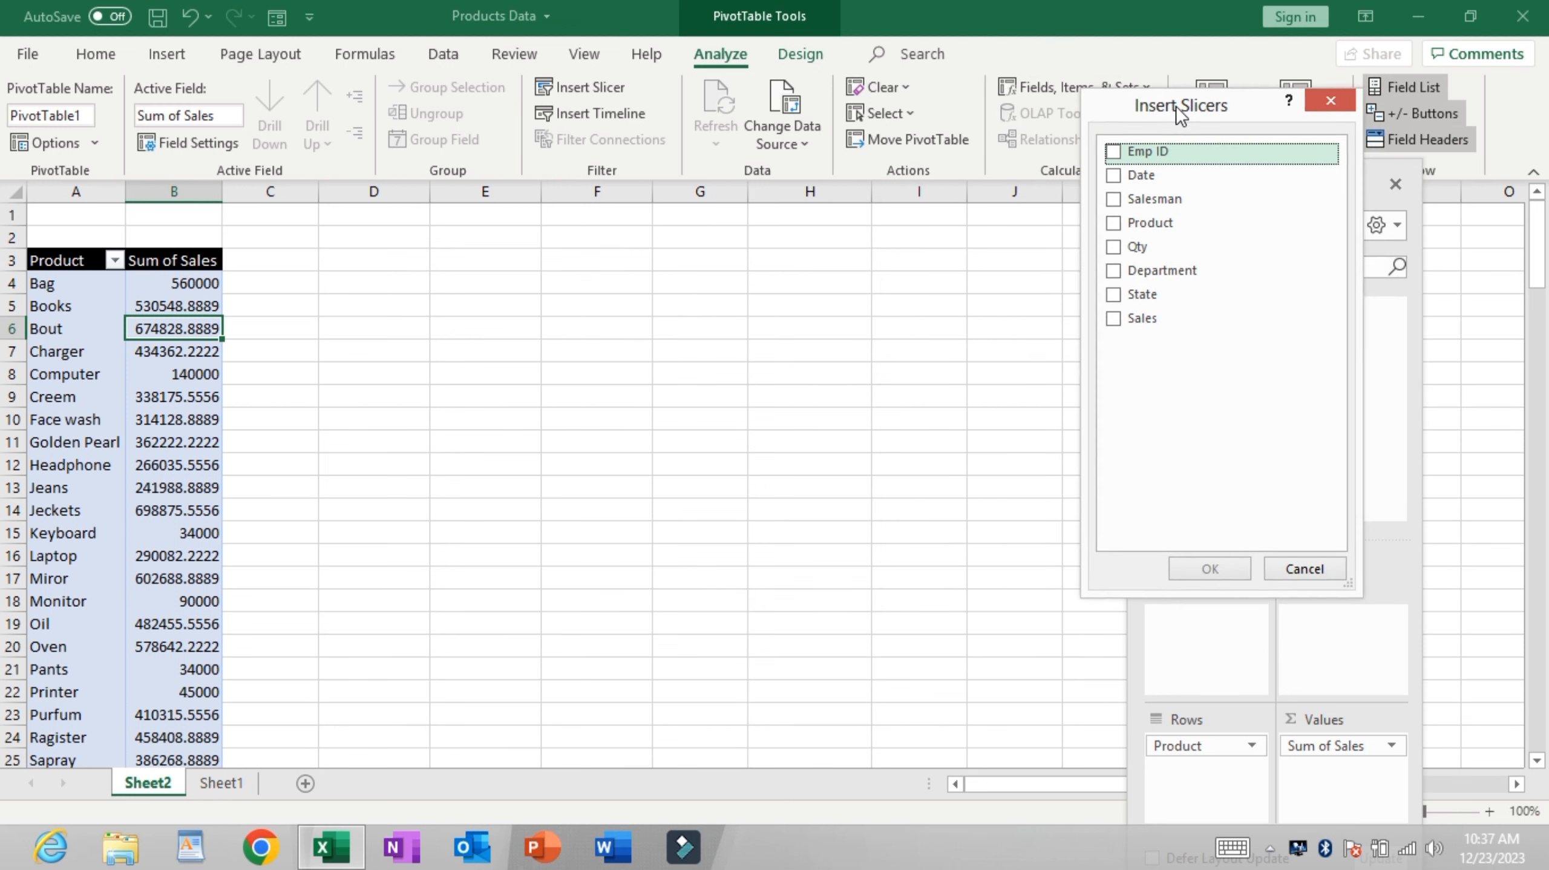
left_click(1162, 271)
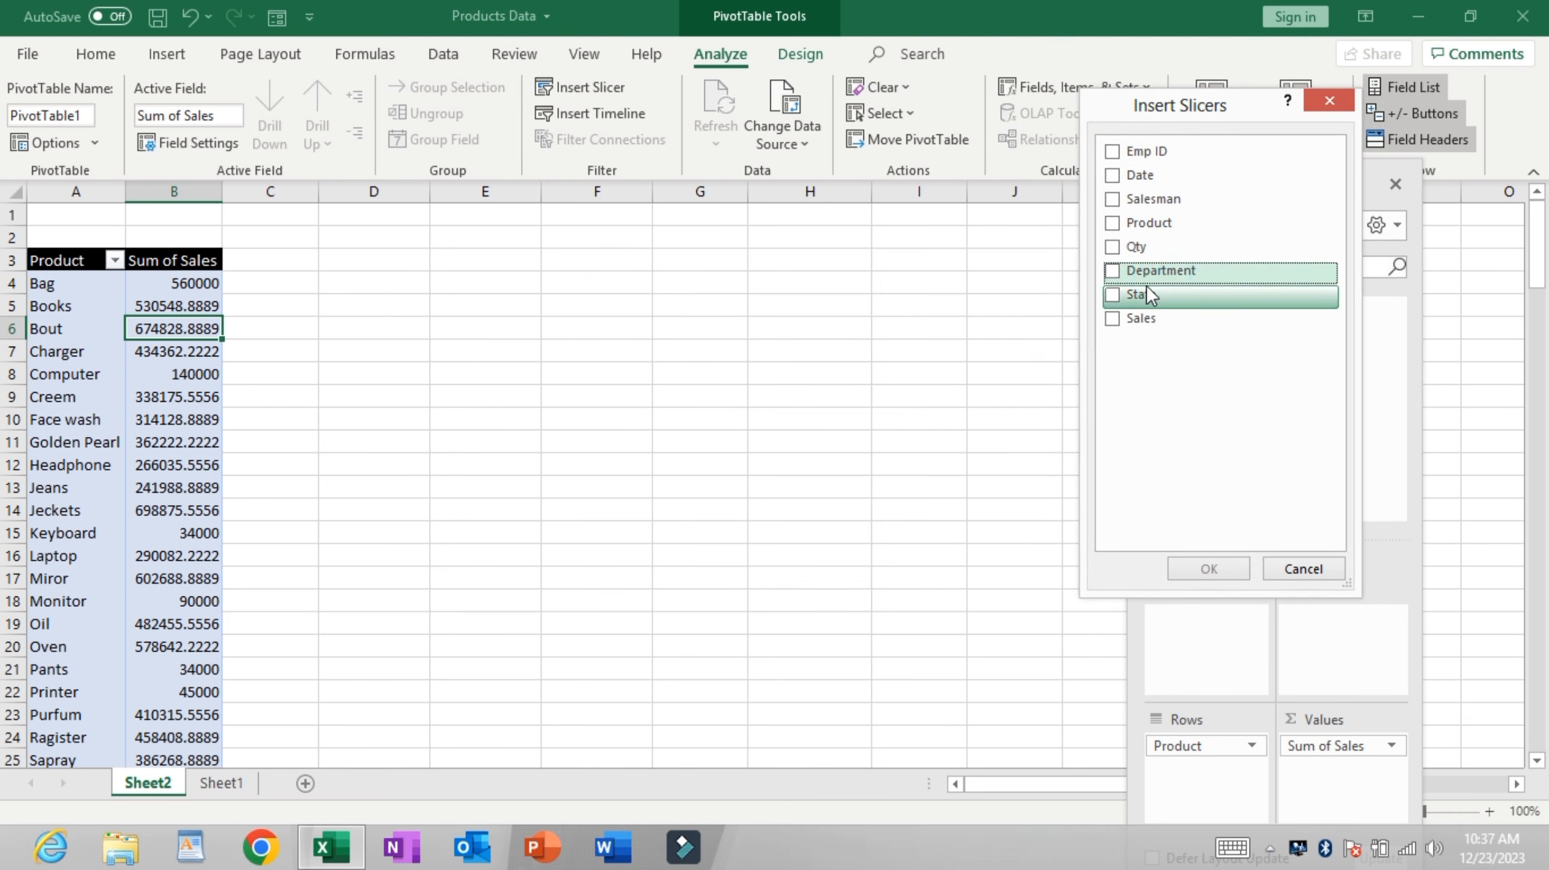
left_click(1113, 270)
left_click(1119, 295)
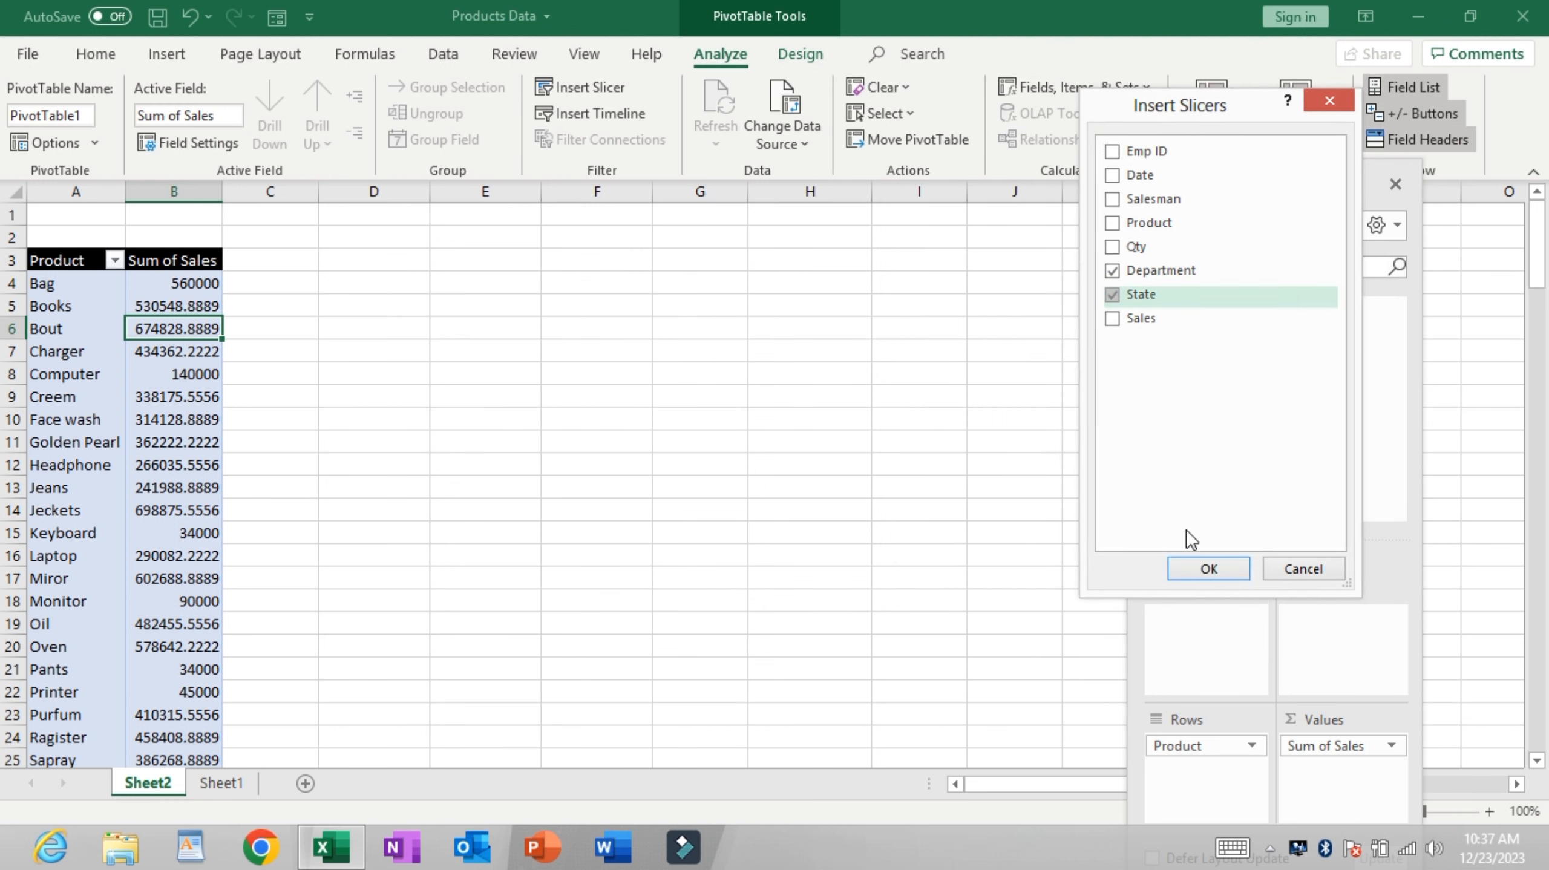
left_click(1192, 566)
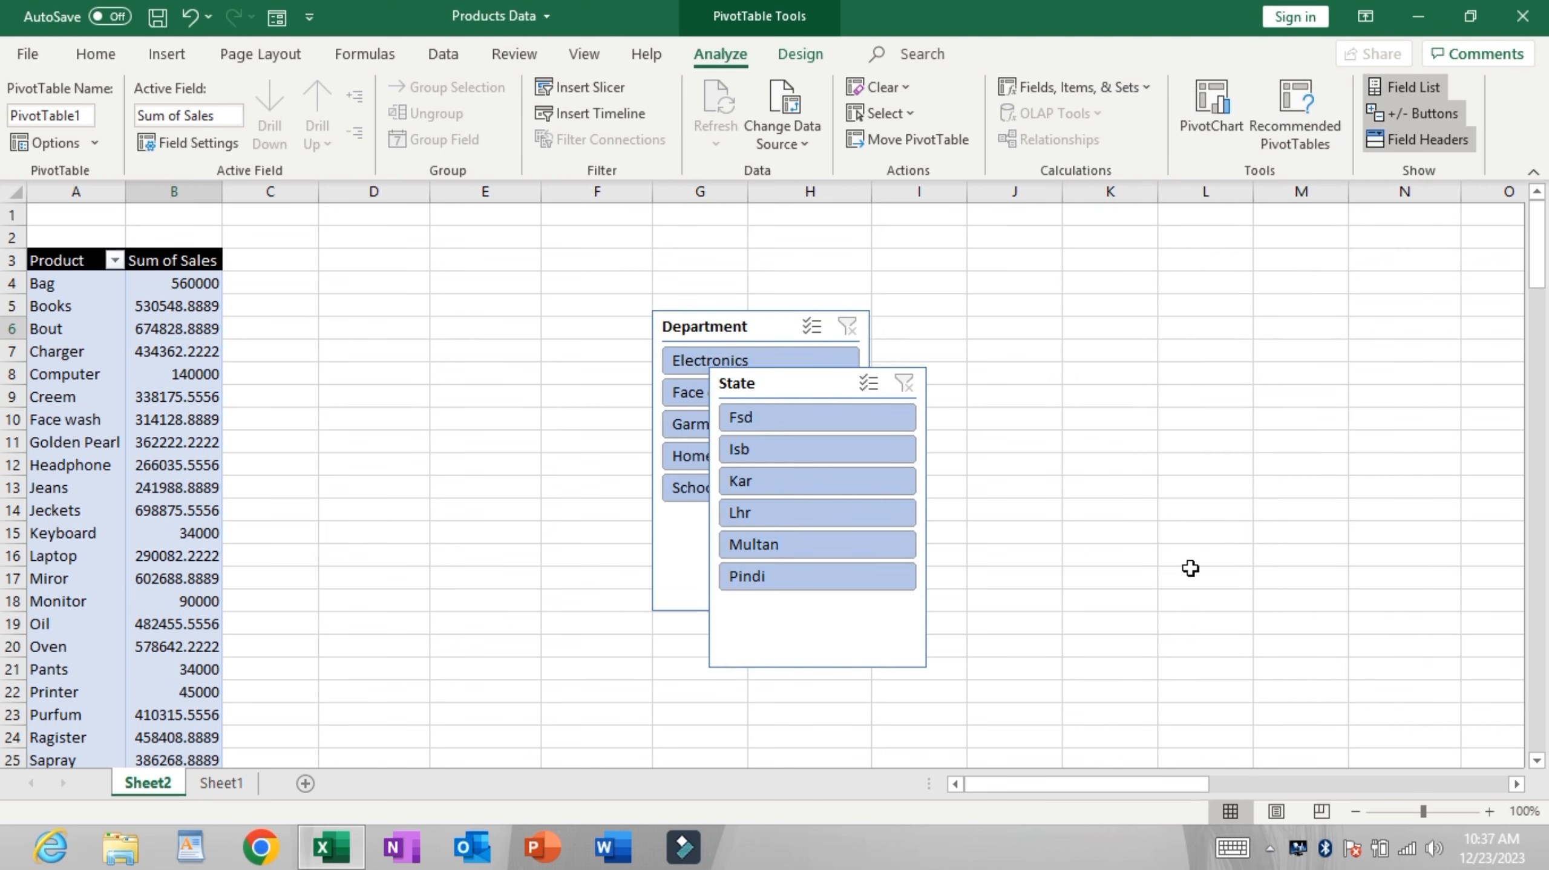
left_click_drag(779, 382, 496, 317)
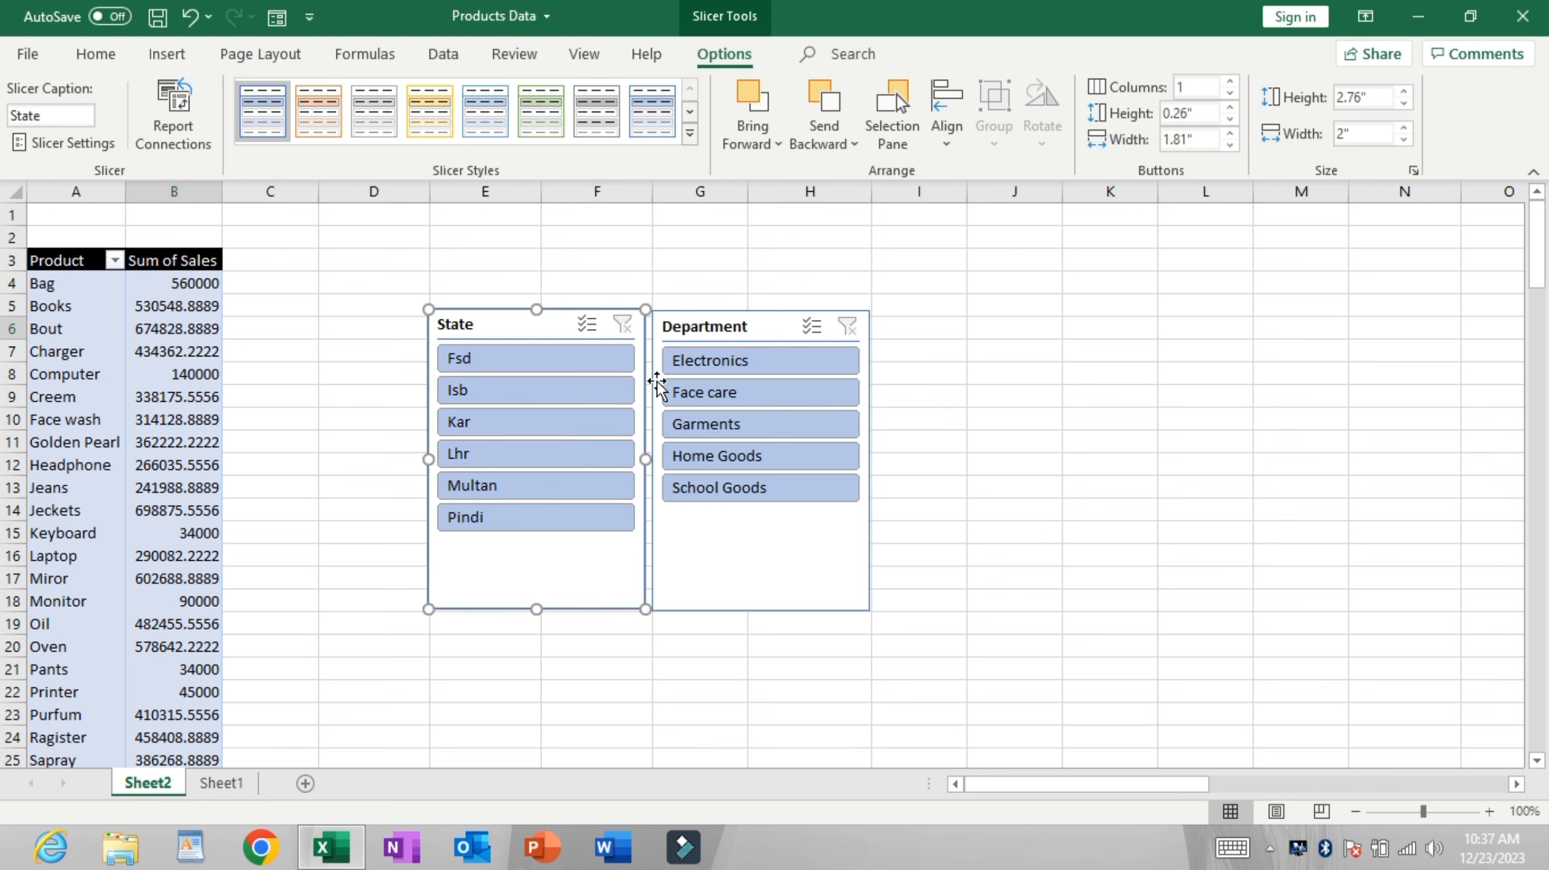
Step: Filter the PivotTable with the State slicer, trying Fsd, Kar, Lhr and Multan and ending on Pindi
left_click(570, 369)
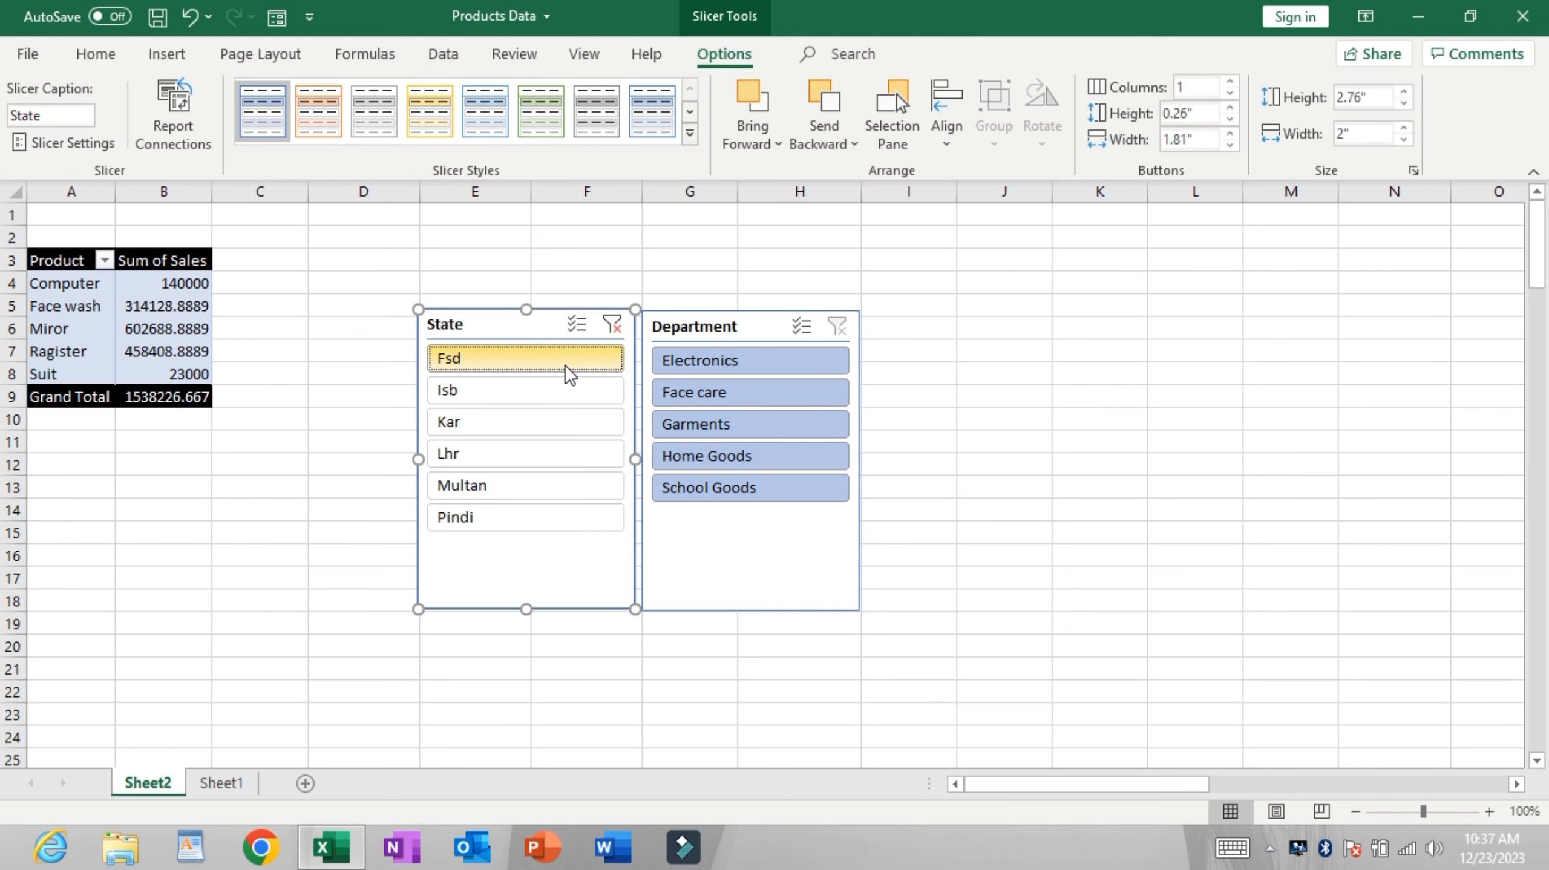
left_click(561, 430)
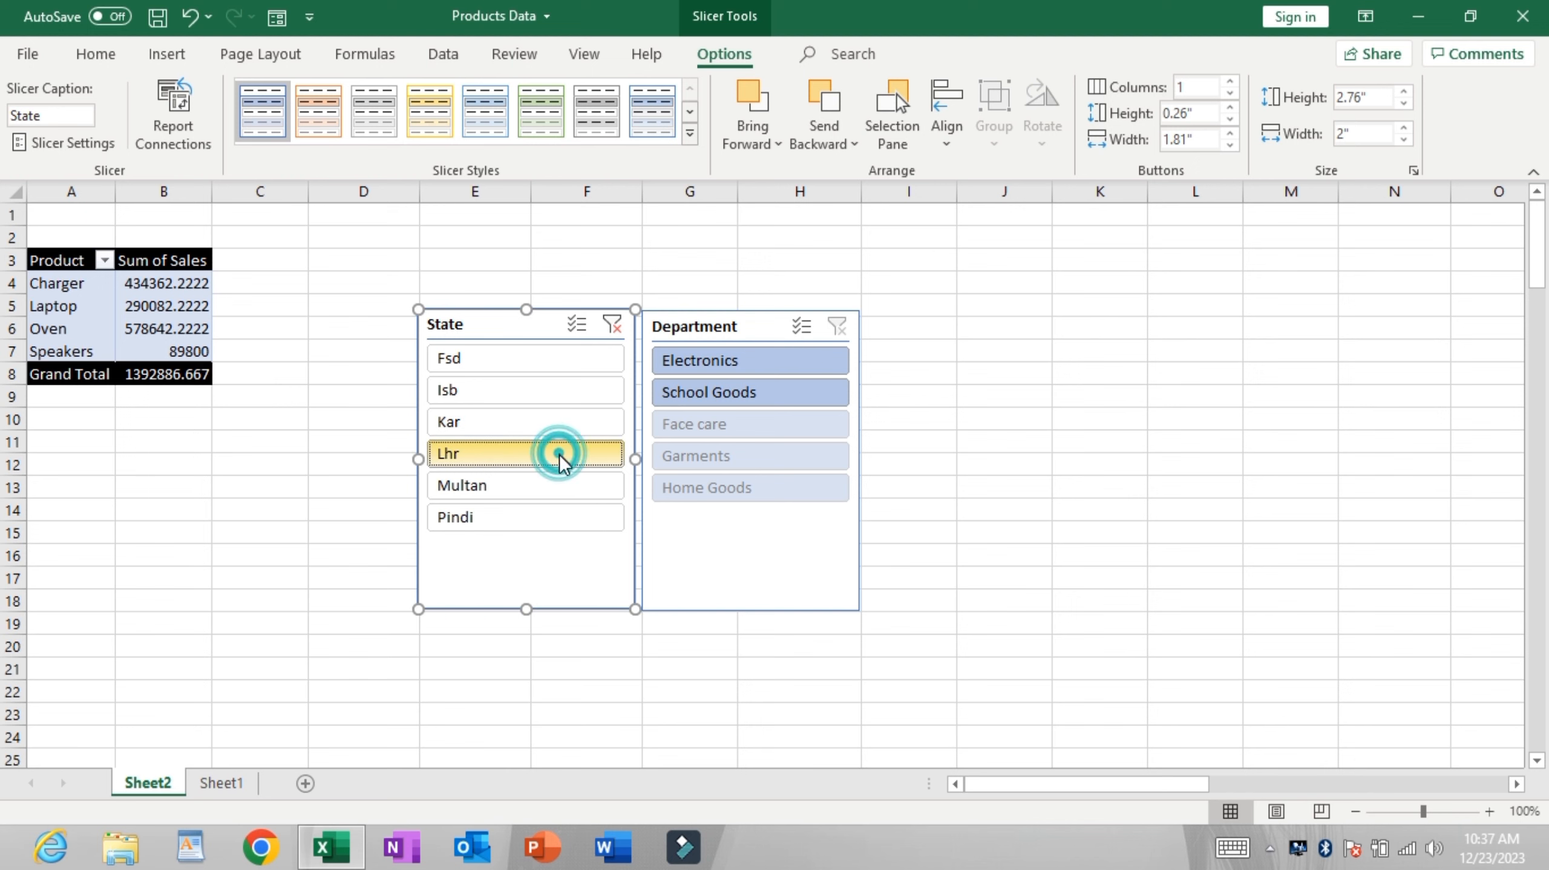
left_click(560, 454)
left_click(565, 485)
left_click(564, 520)
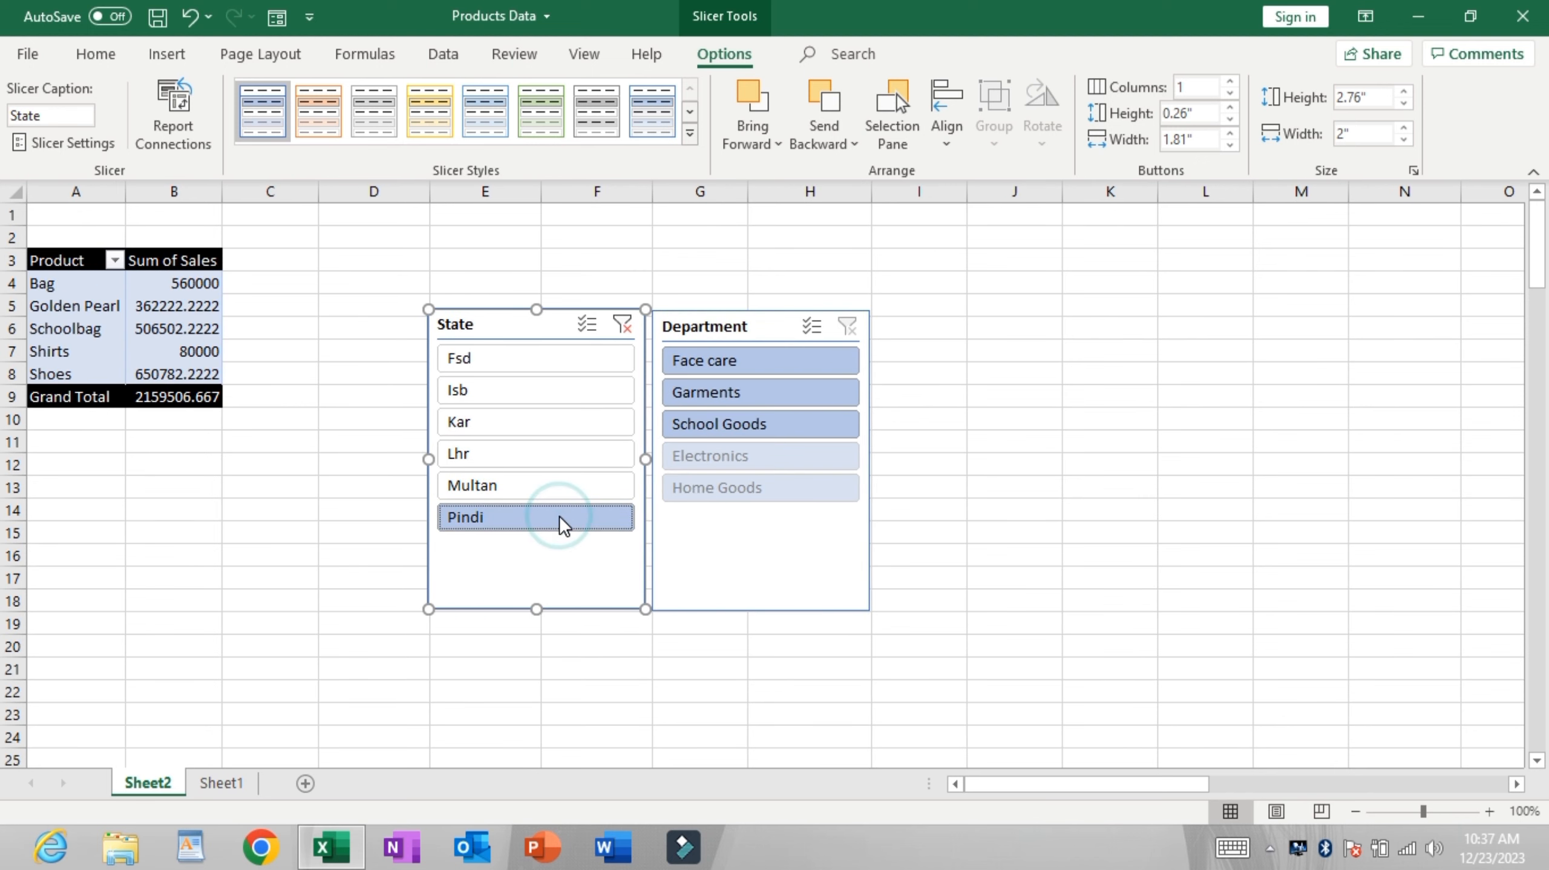
Step: Narrow the Pindi sales with the Department slicer, going through Face care and Garments and ending on School Goods
left_click(739, 365)
left_click(743, 390)
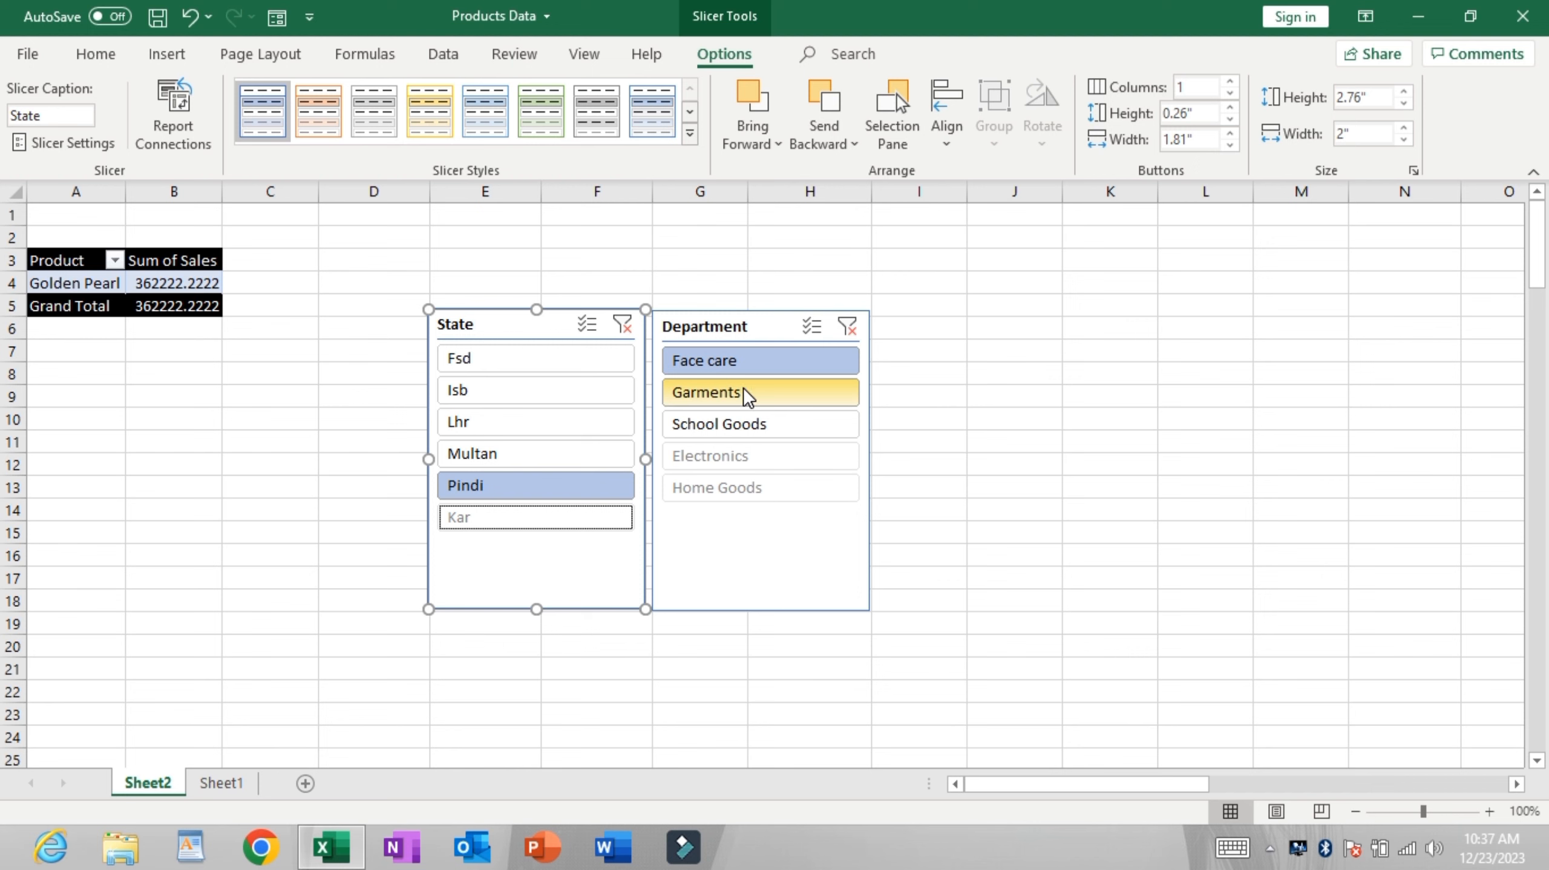
left_click(749, 426)
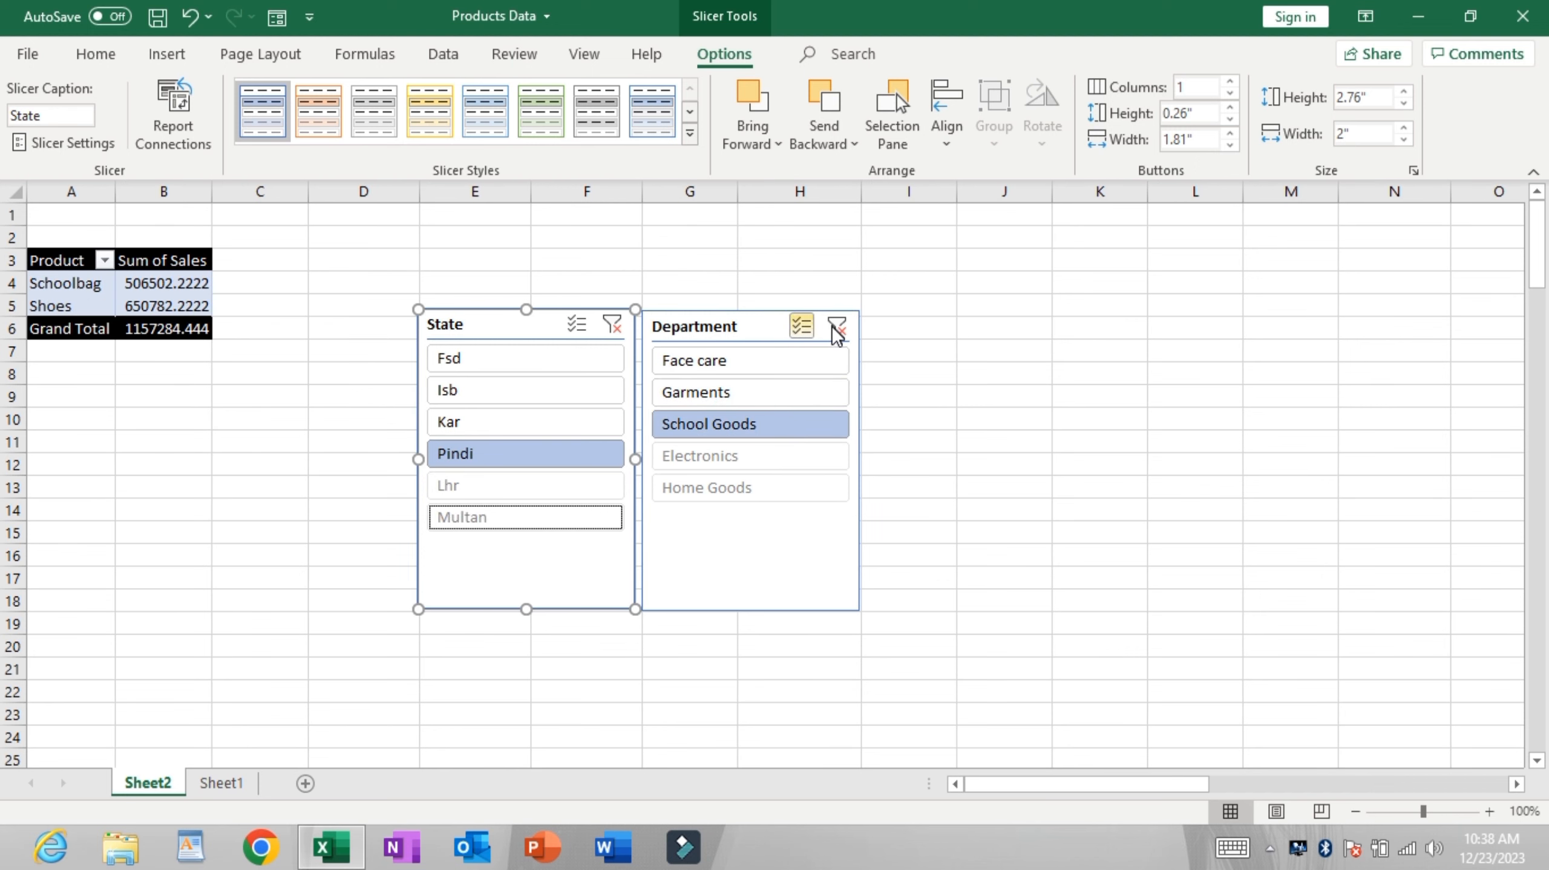